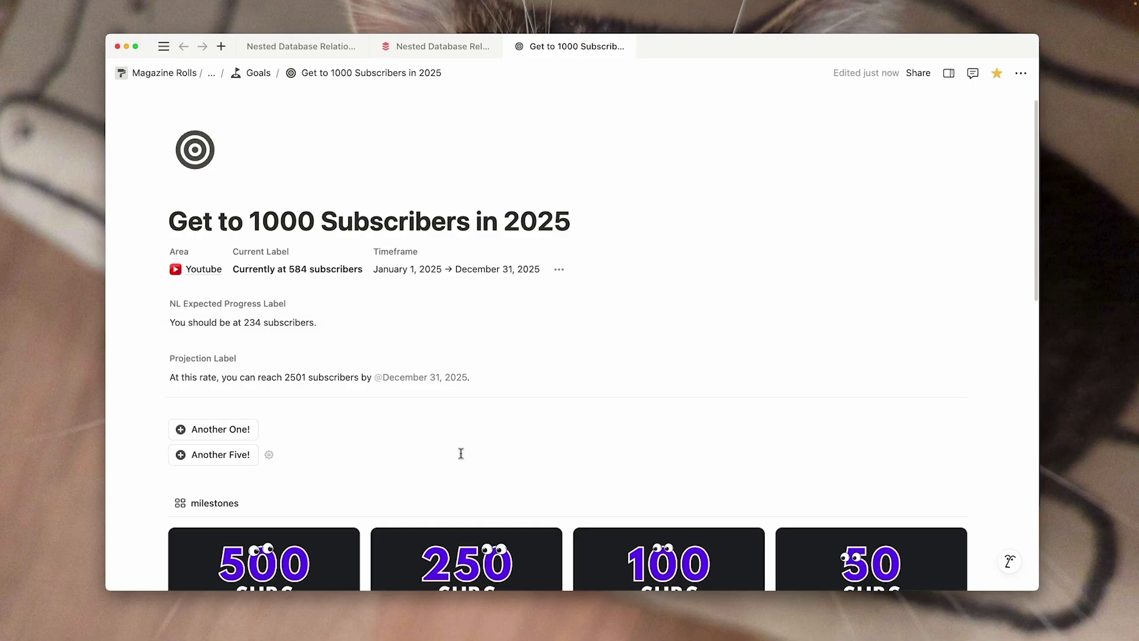
Test the Another One! and Another Five! buttons, then undo the last increment
scroll(437, 389, down, 3)
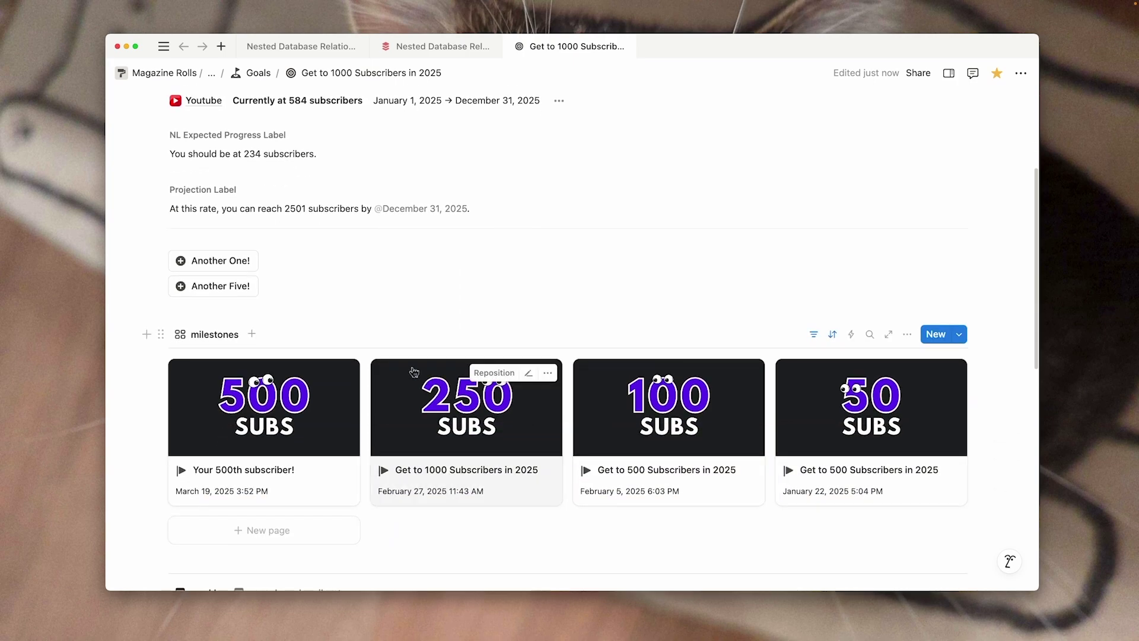
scroll(414, 372, down, 5)
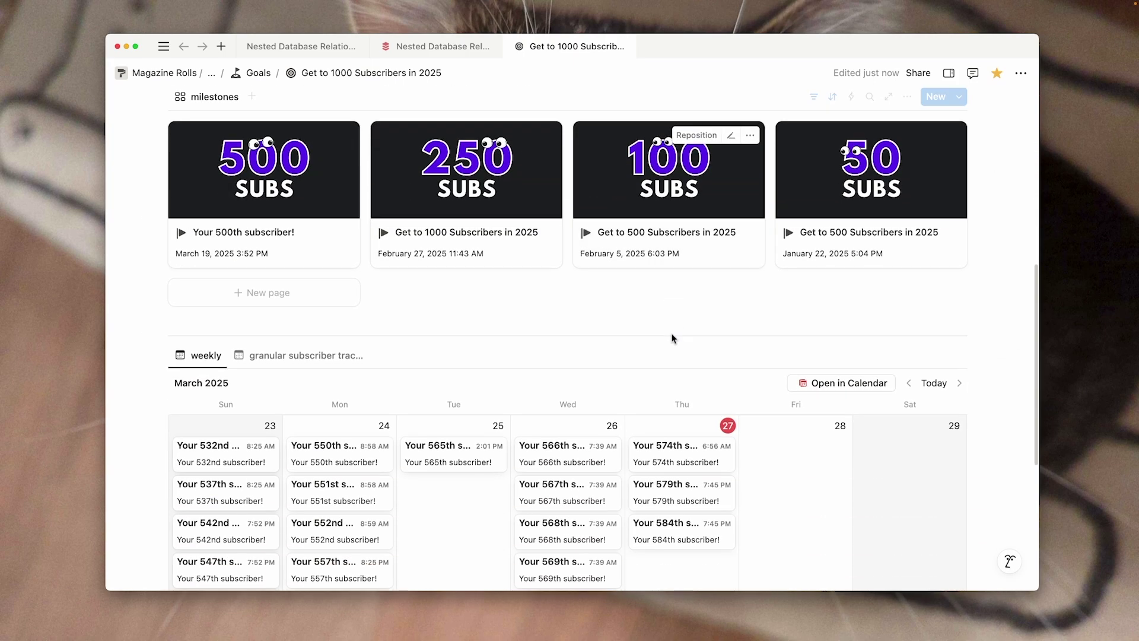
scroll(520, 510, down, 4)
scroll(518, 465, up, 7)
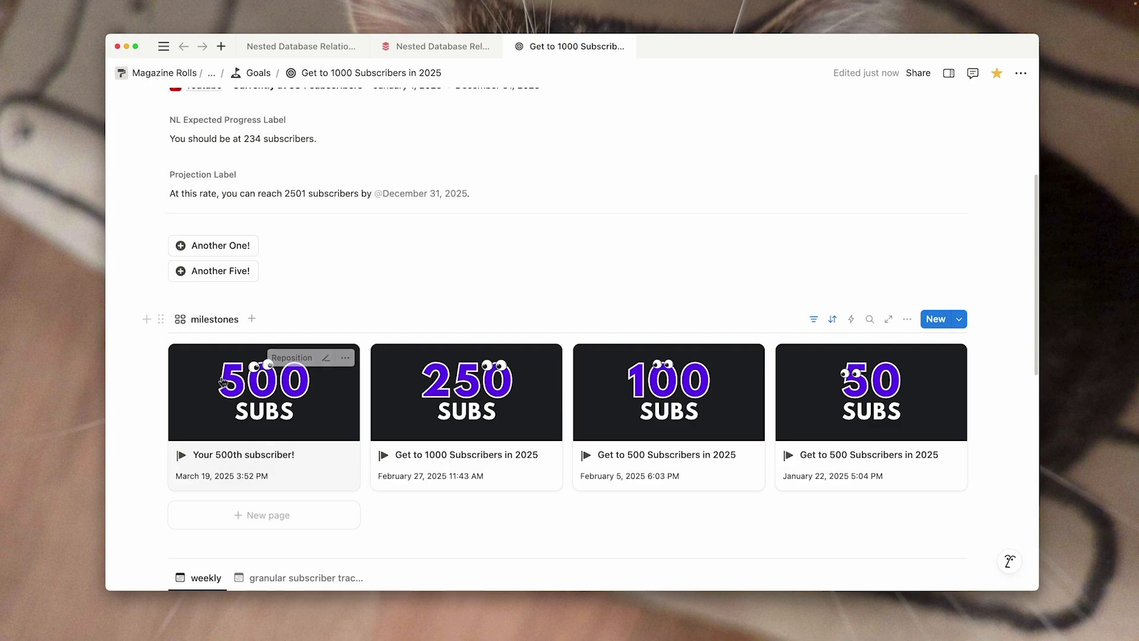
scroll(219, 379, up, 3)
click(214, 376)
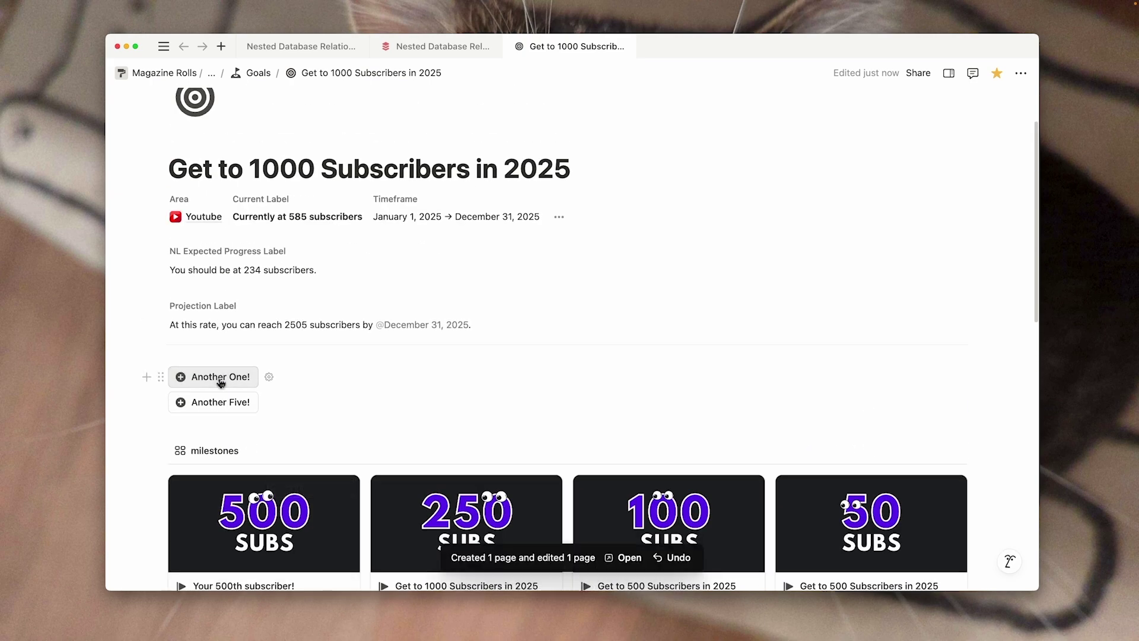
click(239, 401)
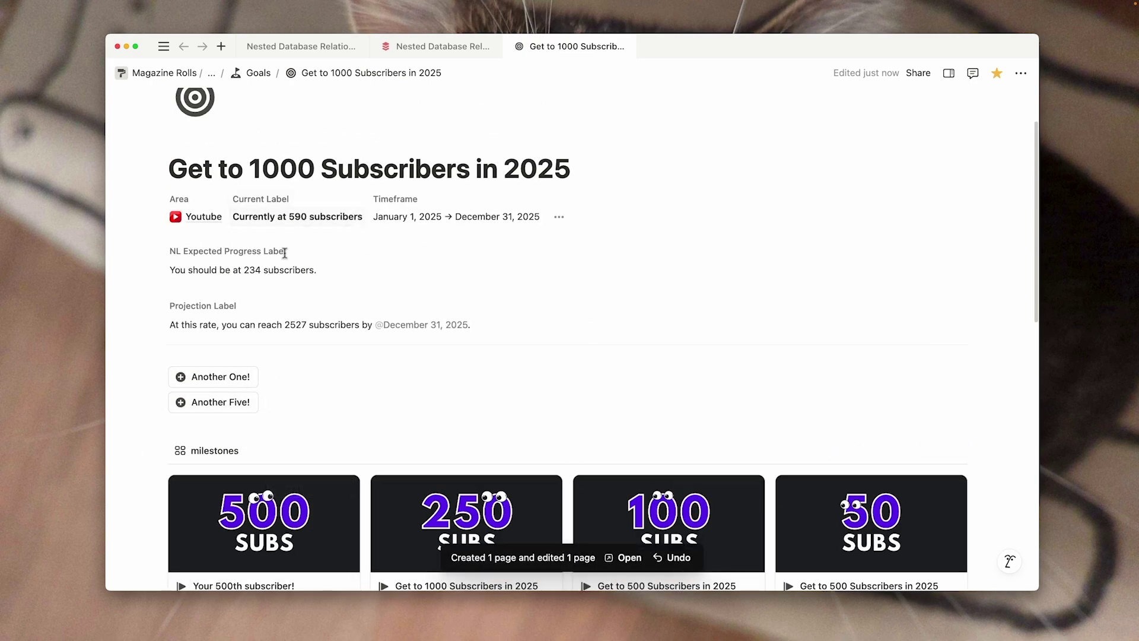
scroll(386, 333, down, 10)
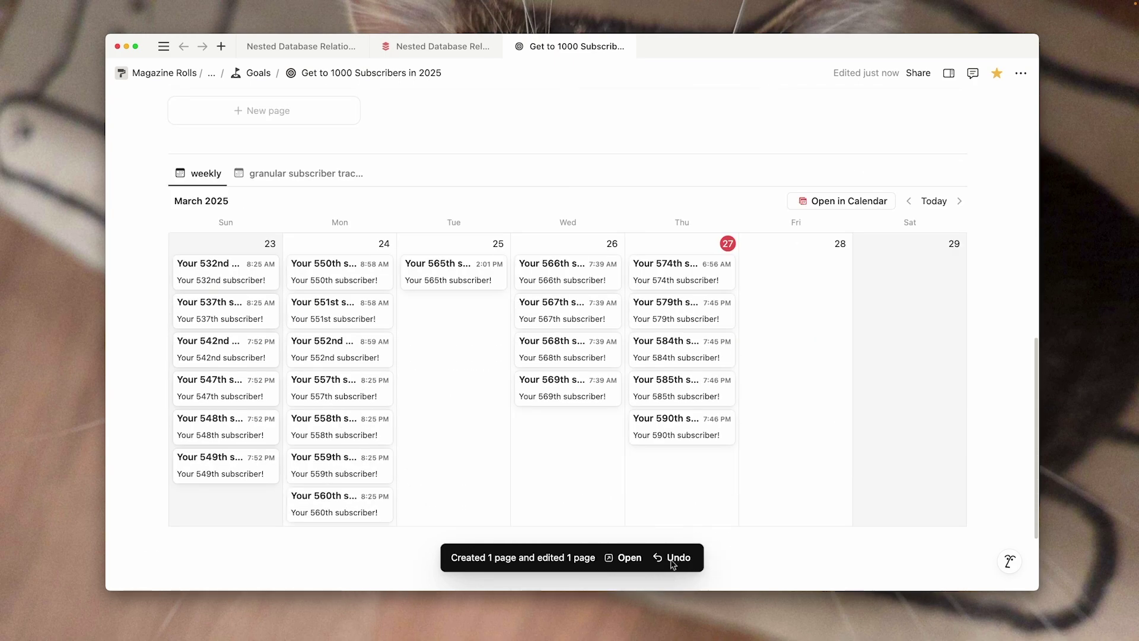
click(673, 564)
Delete the 585th subscriber entry on Thursday 27 from the calendar
scroll(305, 327, up, 10)
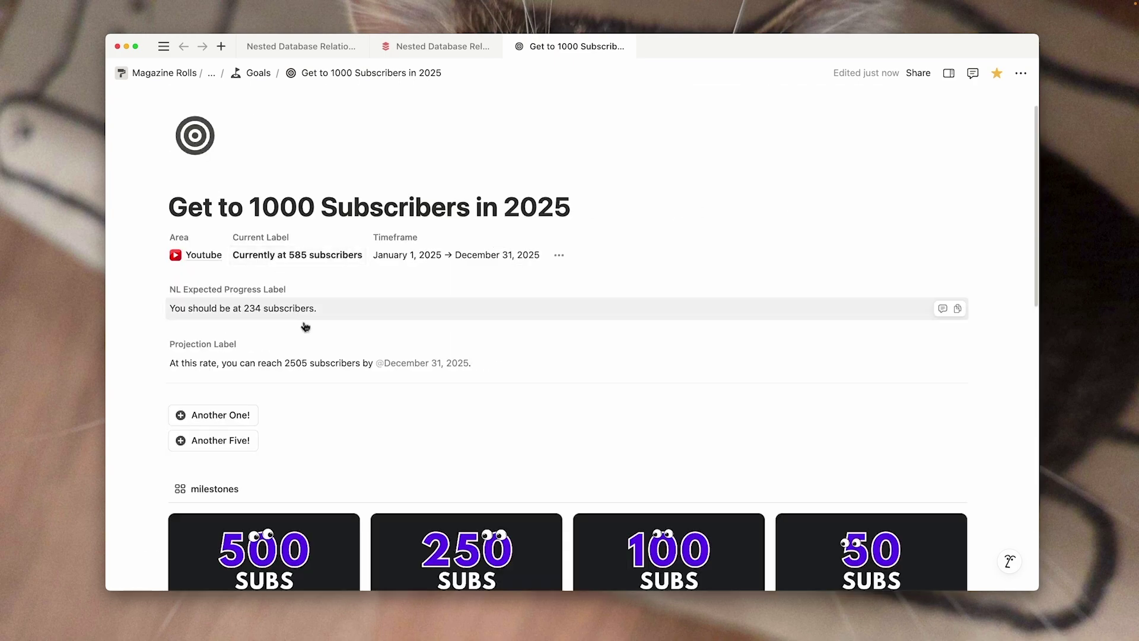
scroll(600, 383, down, 10)
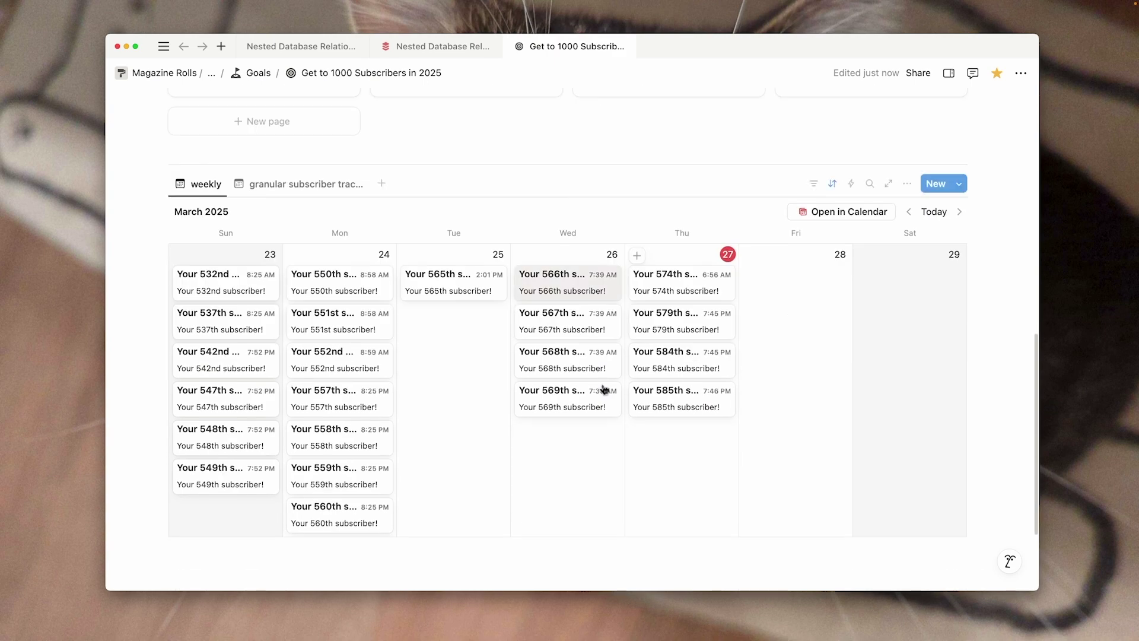
drag(681, 435, 749, 394)
key(Delete)
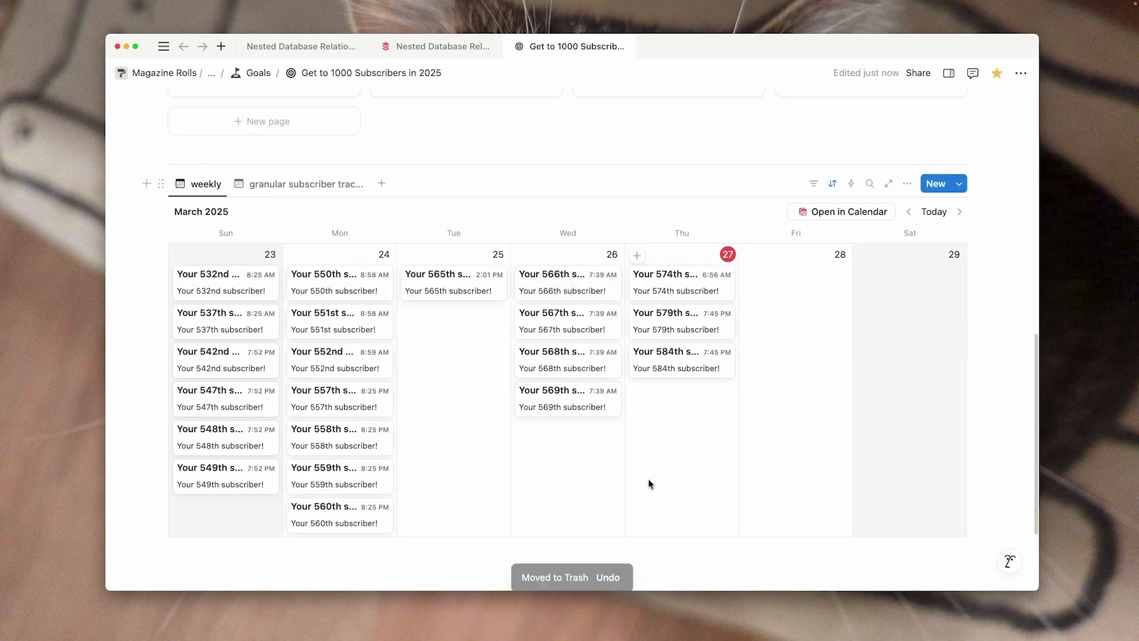
Set the goal's Current Metric to 584 in the property side panel, then close it
scroll(649, 483, up, 10)
click(559, 235)
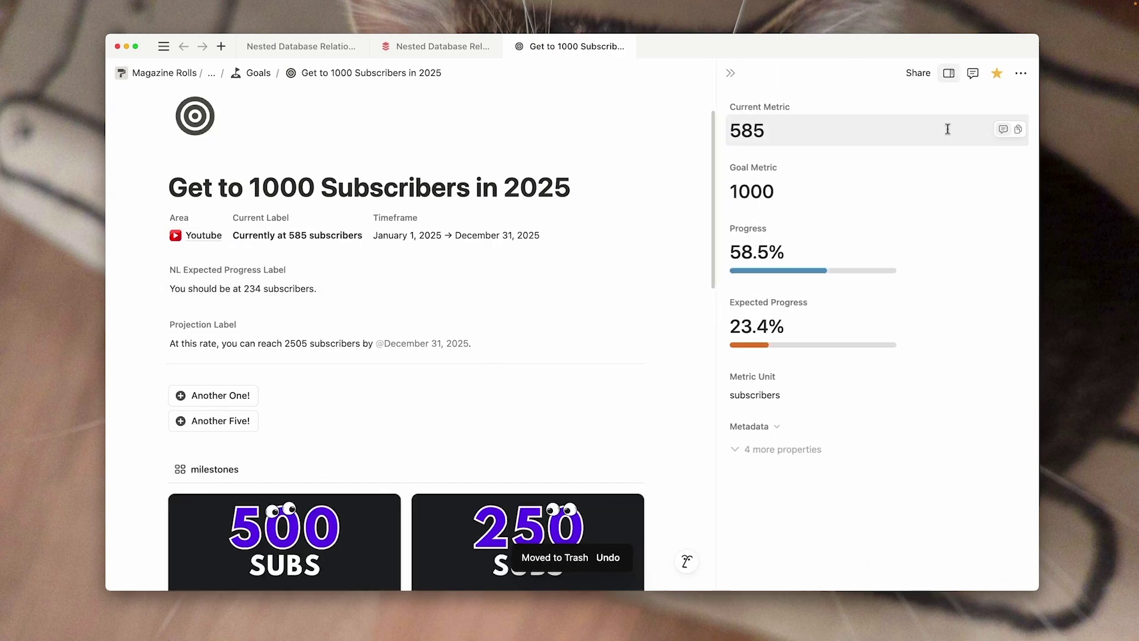
click(797, 129)
key(BackSpace)
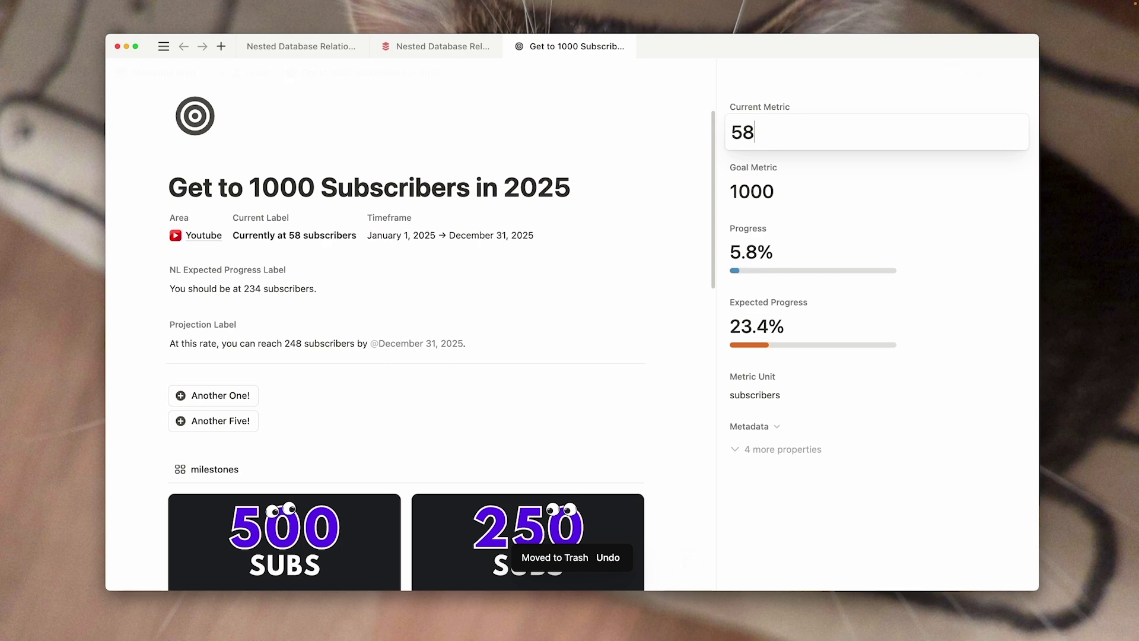
text(4)
key(Return)
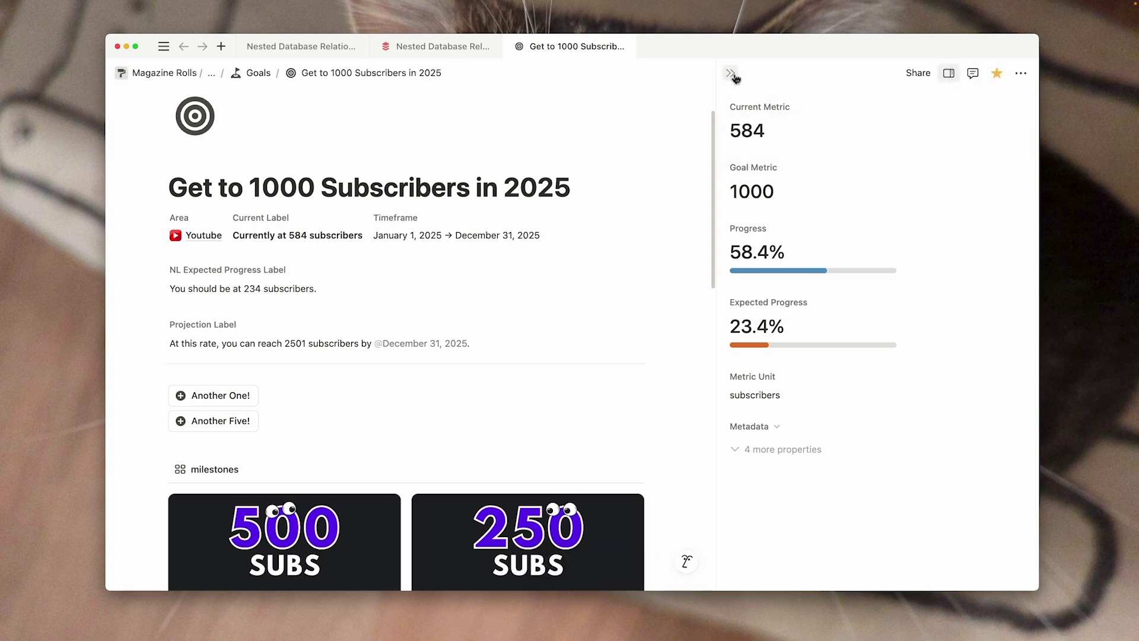
click(732, 74)
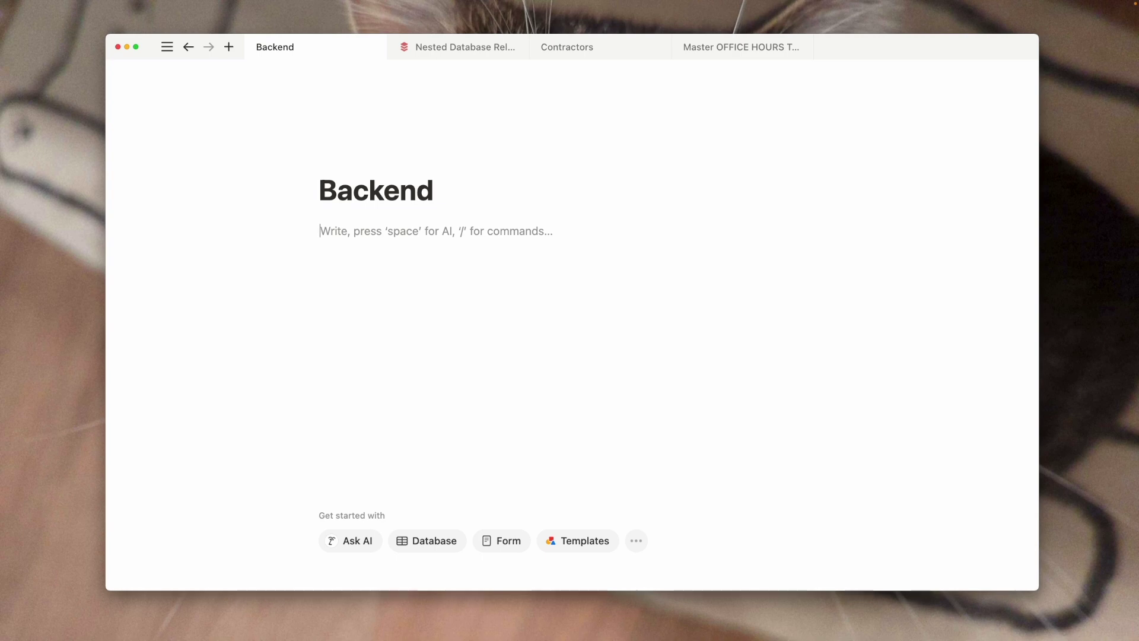
Create a full-page database with /data and title it 'Goals'
text(/data)
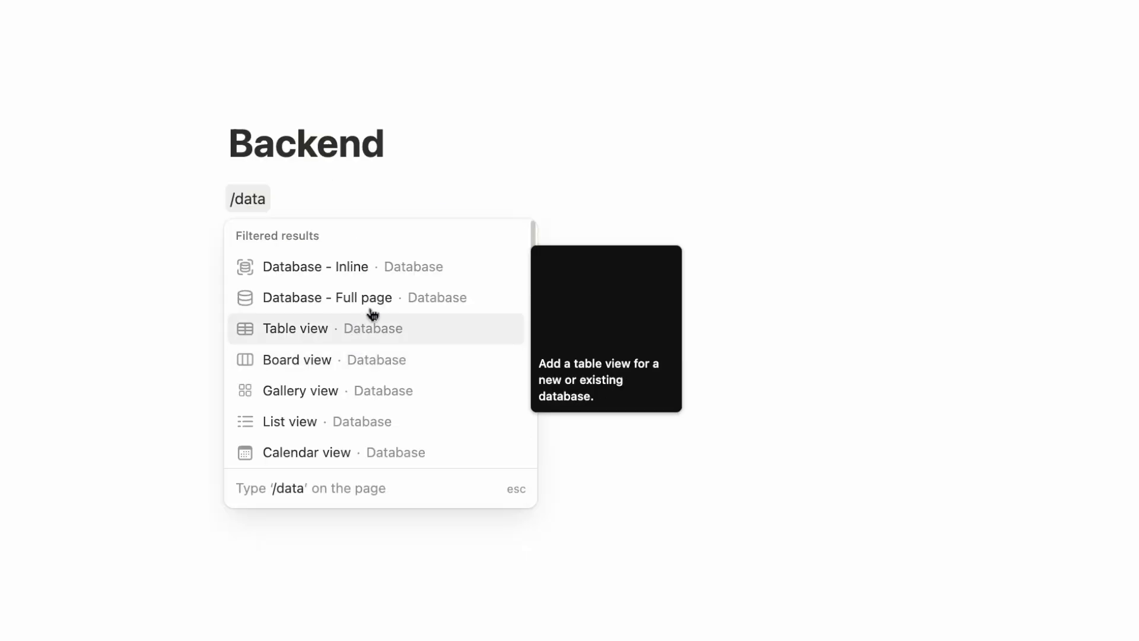
click(425, 313)
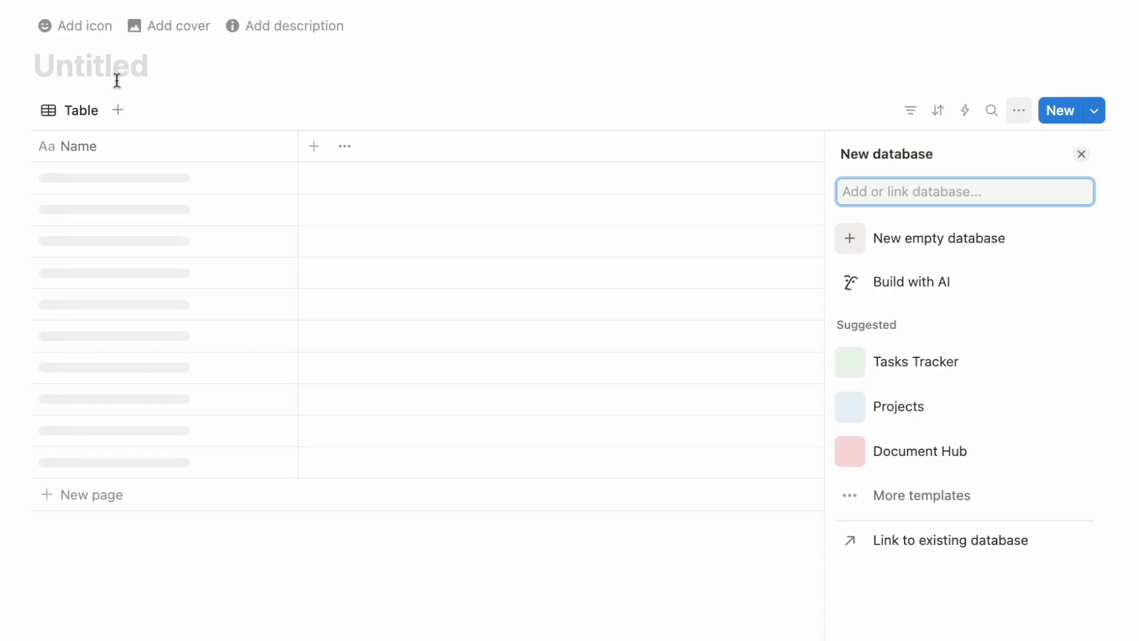
click(117, 80)
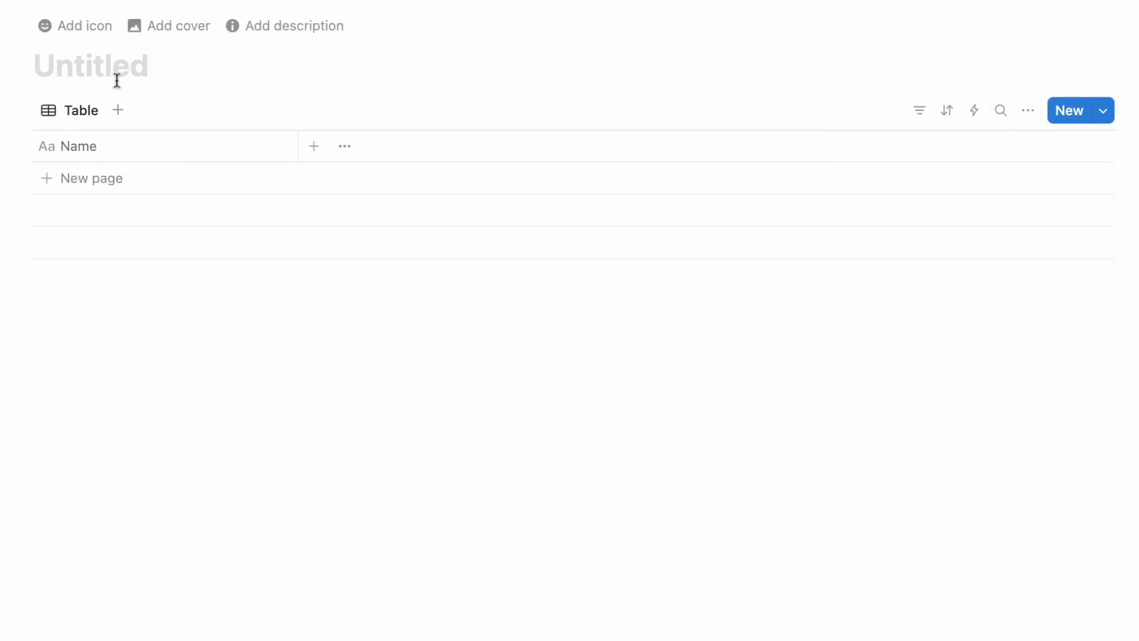
text(Goals)
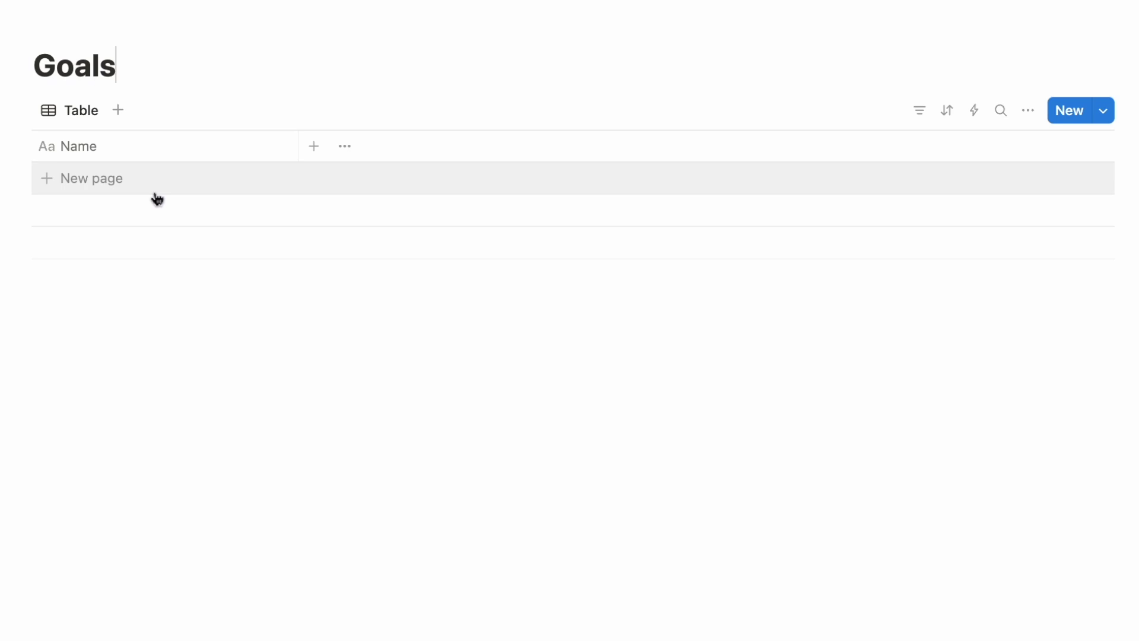
Add a row named 'Reach 100 subscribers' and expand its page to full size
click(175, 180)
key(Escape)
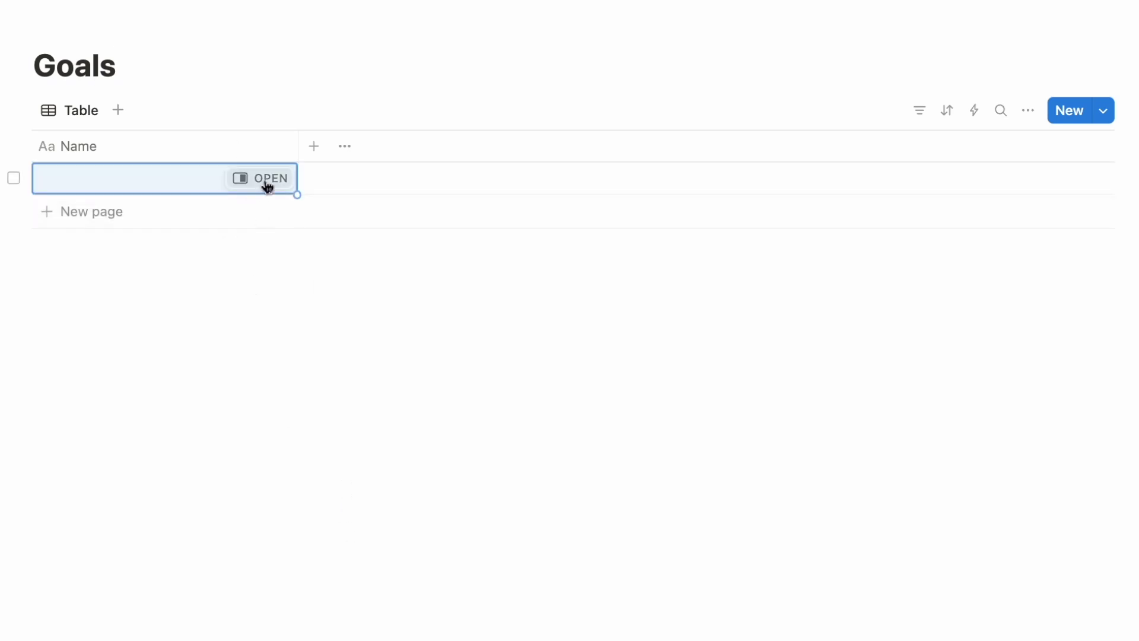
click(267, 187)
text(Reach 120)
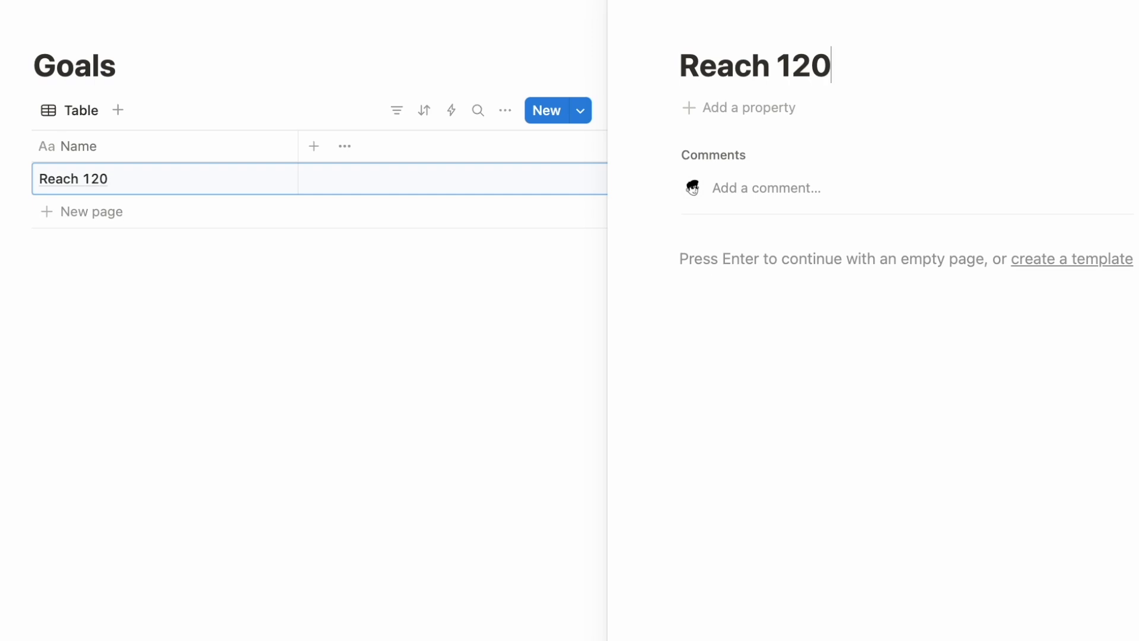
key(BackSpace)
key(BackSpace)
text(00 subscribers)
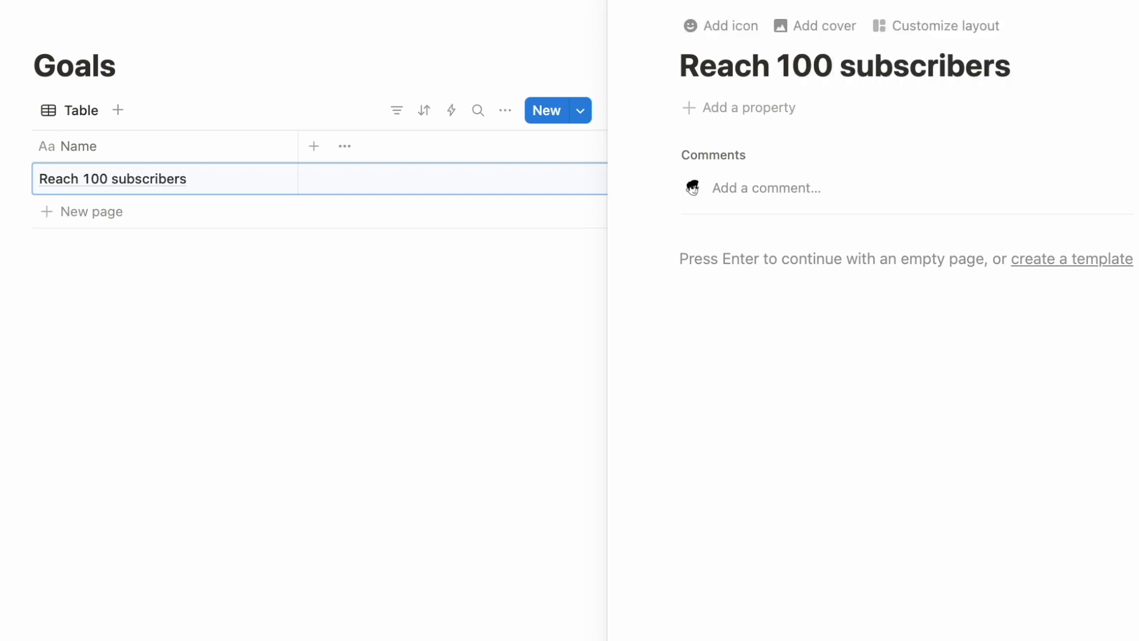
key(super+Return)
key(Return)
text(/data)
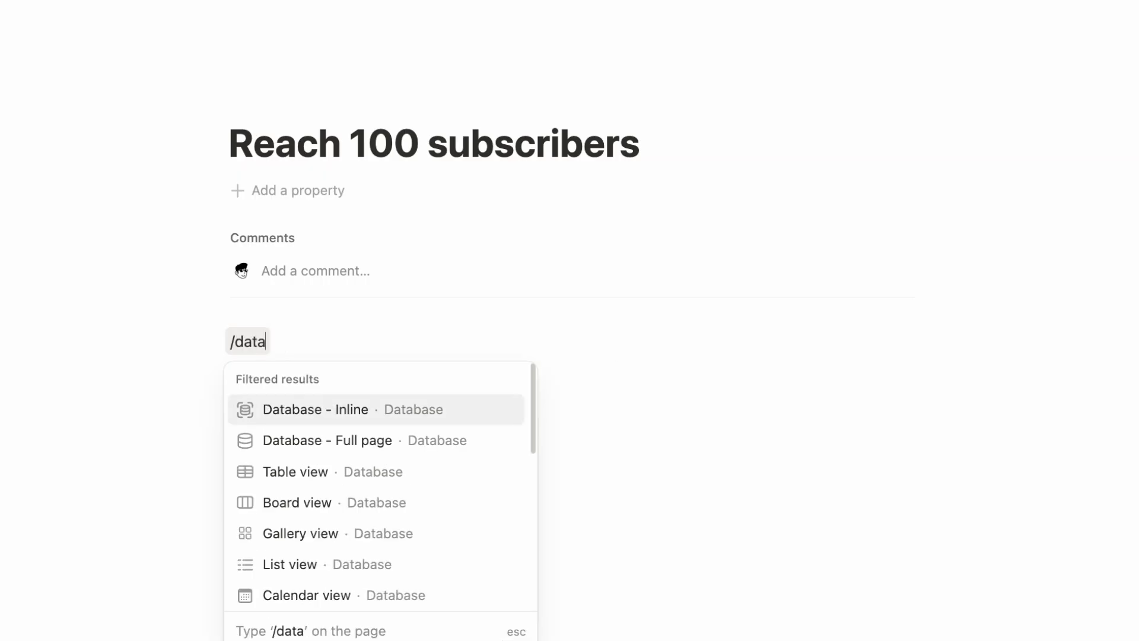
Insert an inline database on the page and title it 'Granular Subscriber Tracking'
click(356, 423)
click(273, 377)
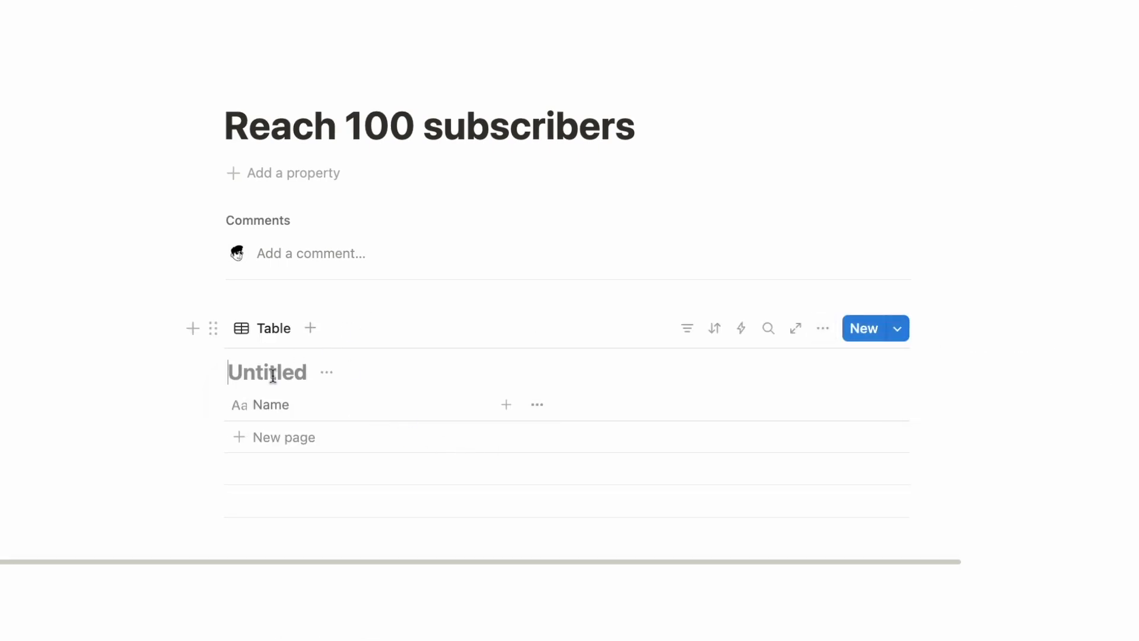
text(Granular Subsc)
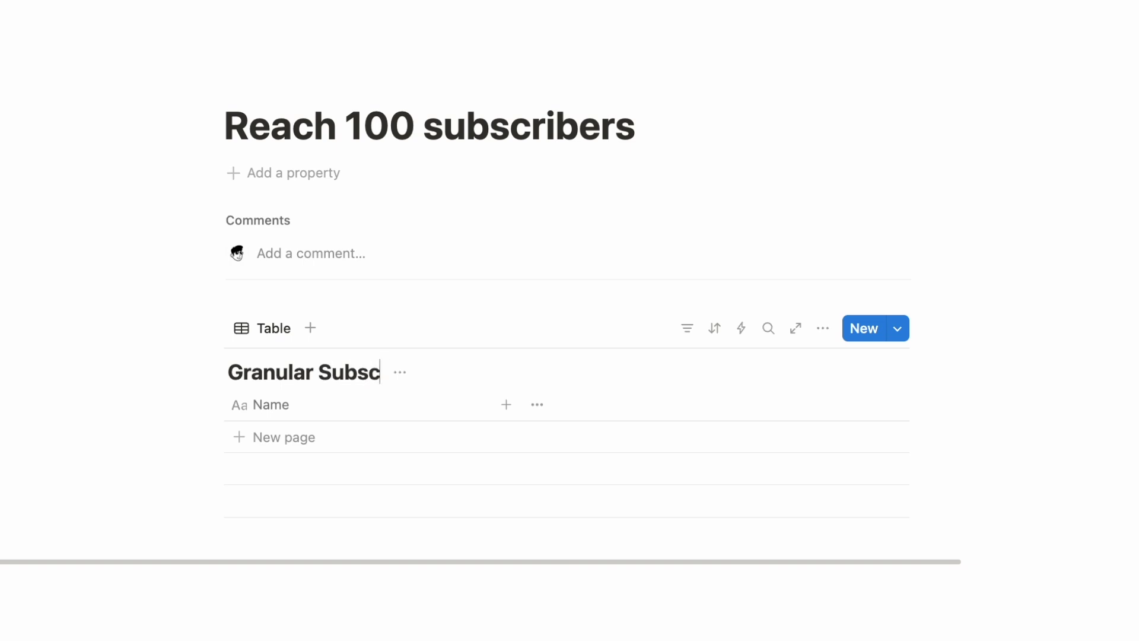
text(riber Tracking)
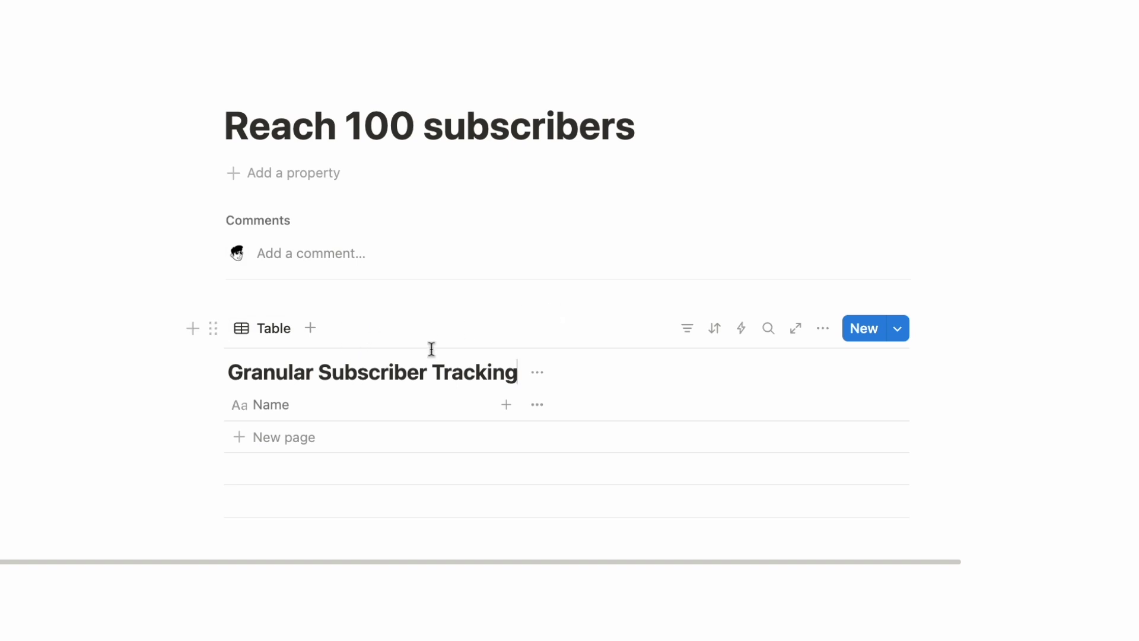
Add a new row and a Date property column to the tracking table
click(339, 440)
click(506, 405)
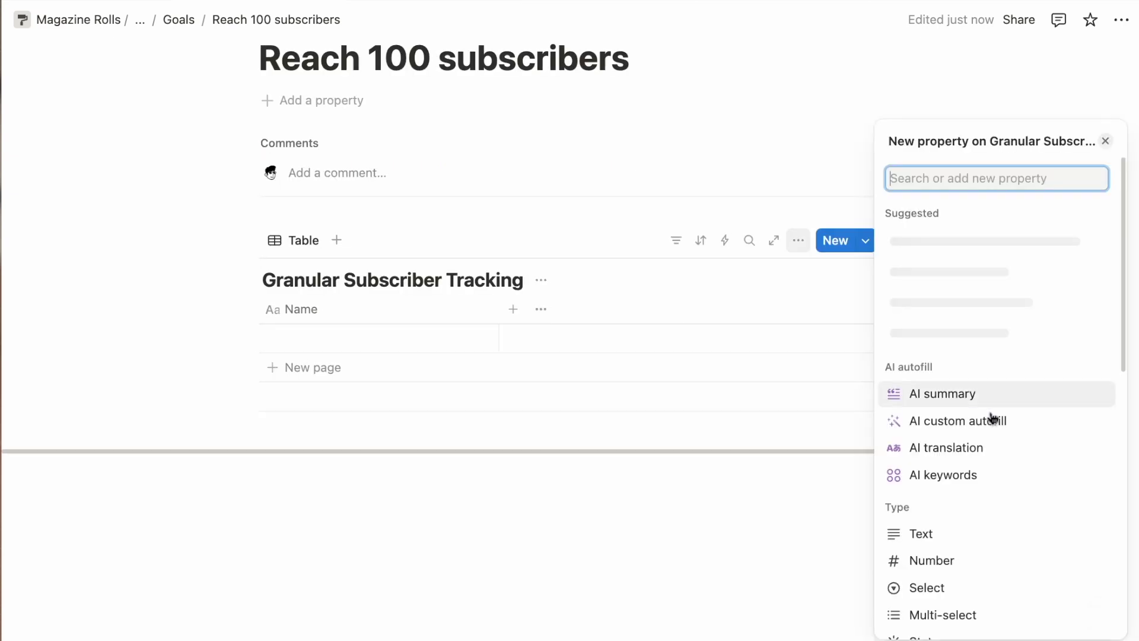
scroll(966, 475, down, 5)
click(958, 412)
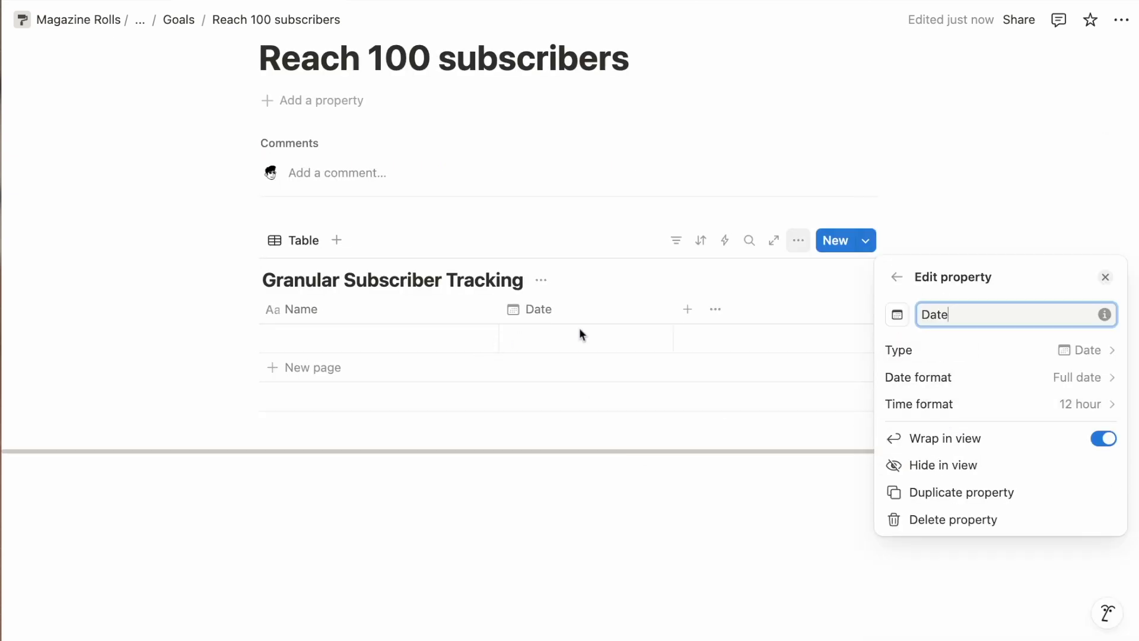
click(653, 348)
Name the first row 99 and set its date to March 27, 2025
click(338, 336)
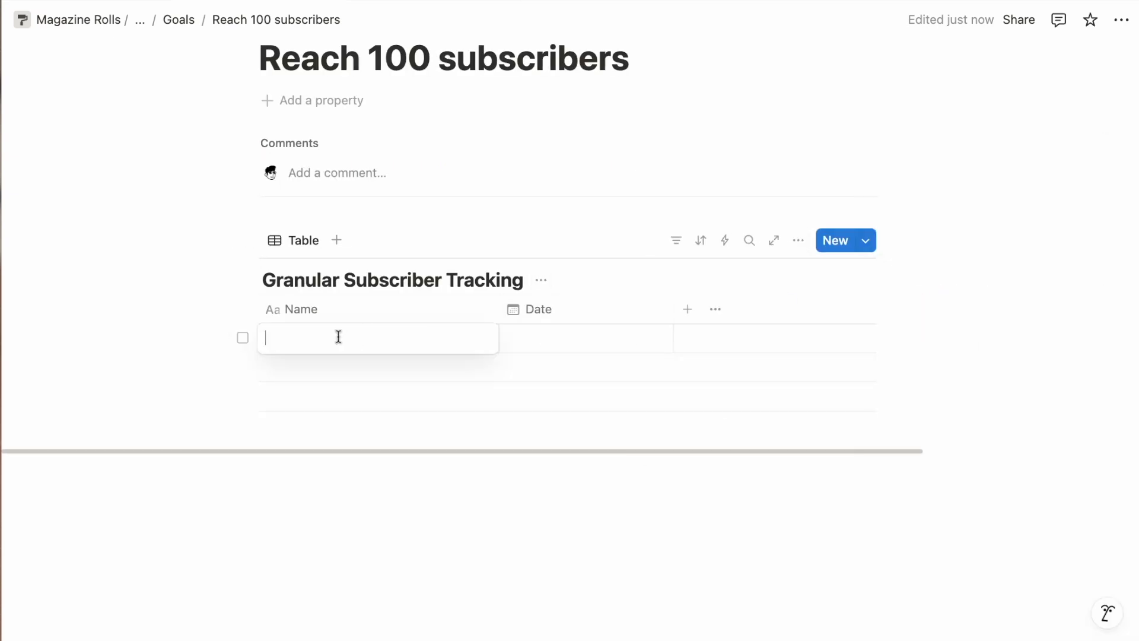
text(99)
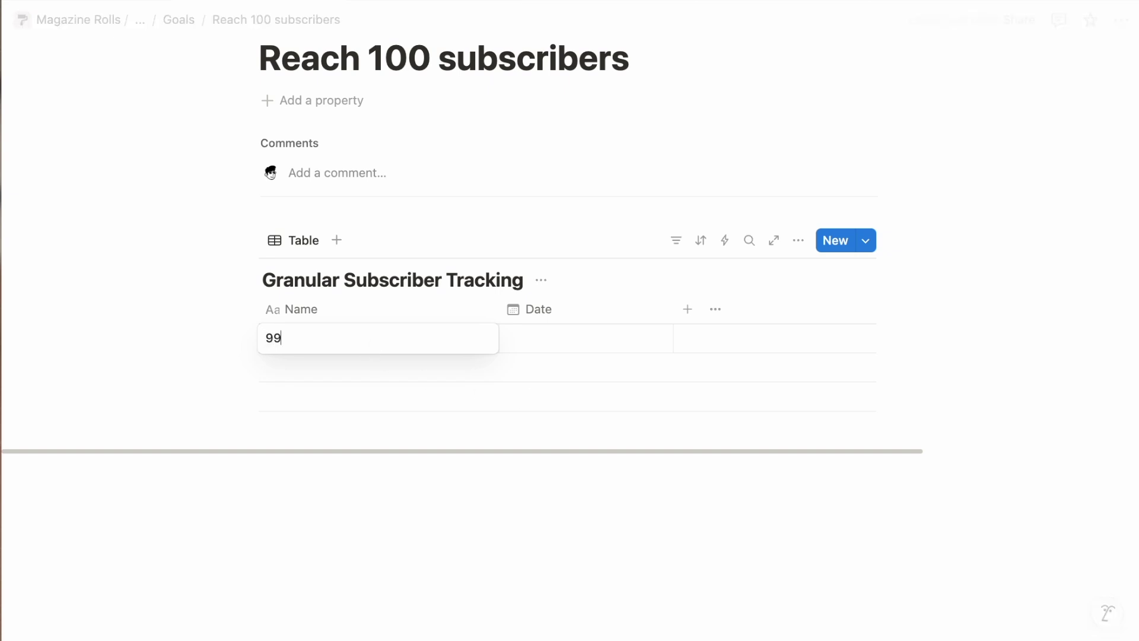
click(547, 343)
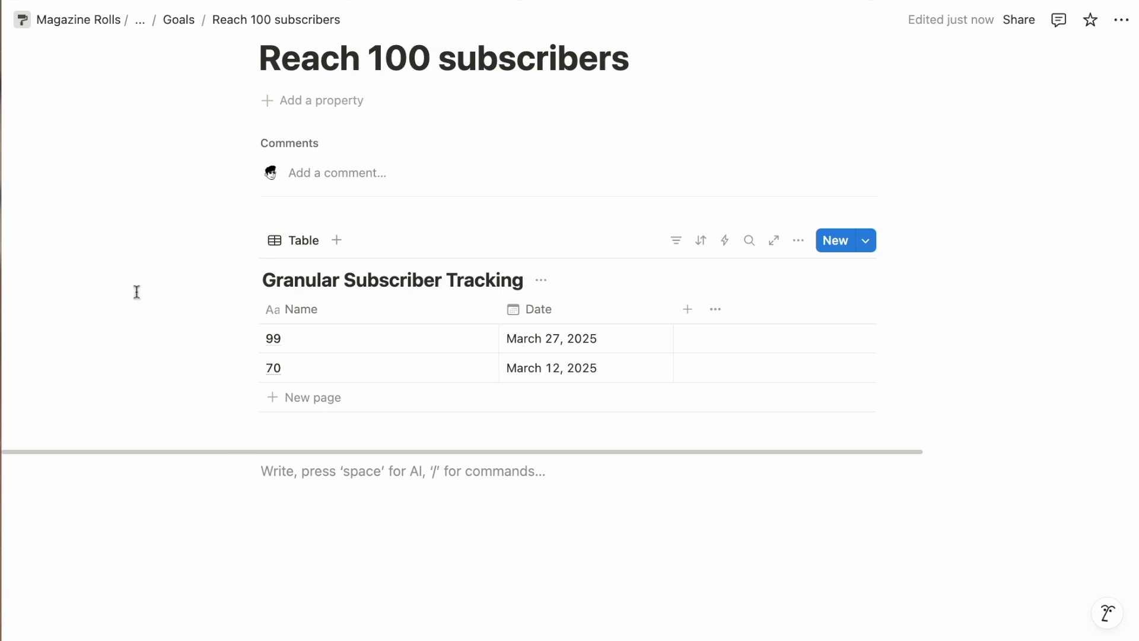
scroll(535, 584, up, 3)
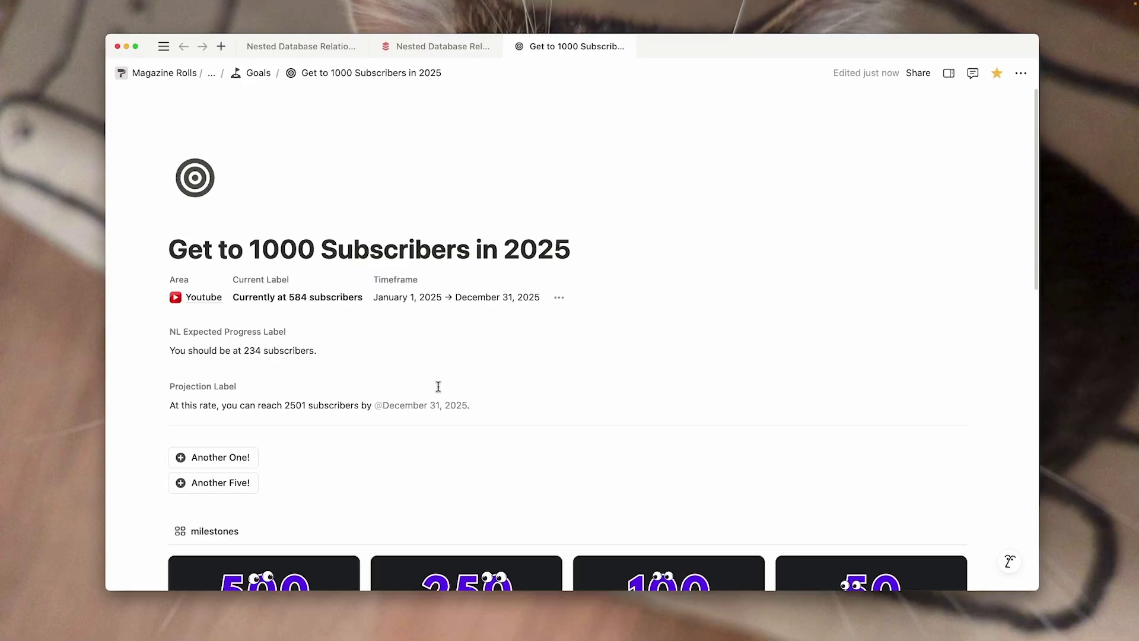
Scroll through the Get to 1000 Subscribers page
scroll(447, 410, down, 10)
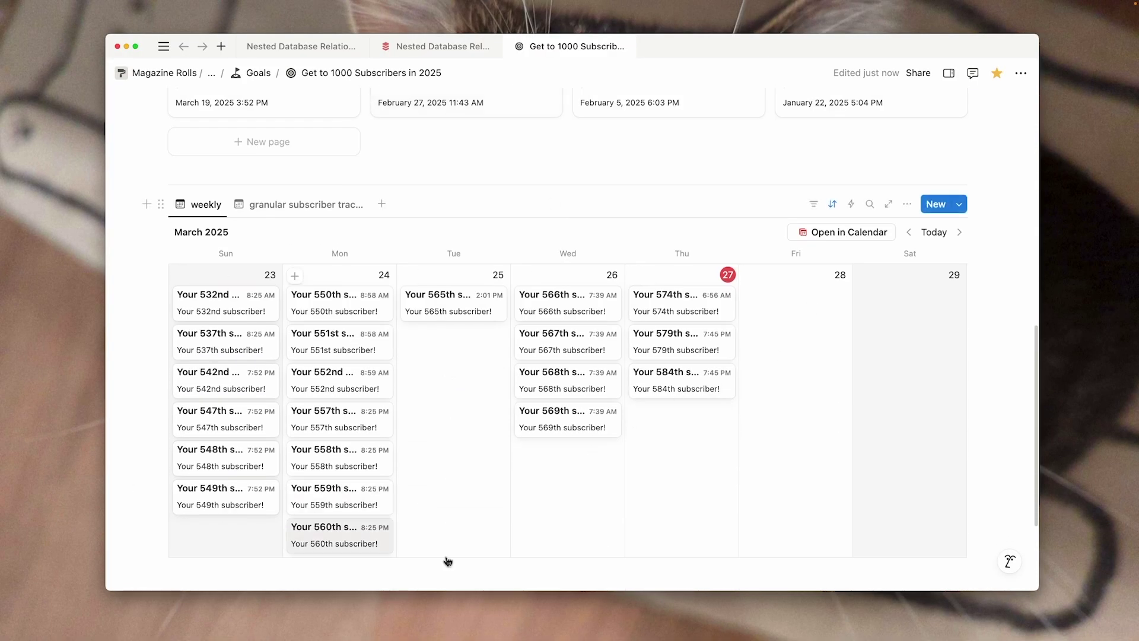
scroll(466, 543, up, 2)
scroll(465, 543, up, 10)
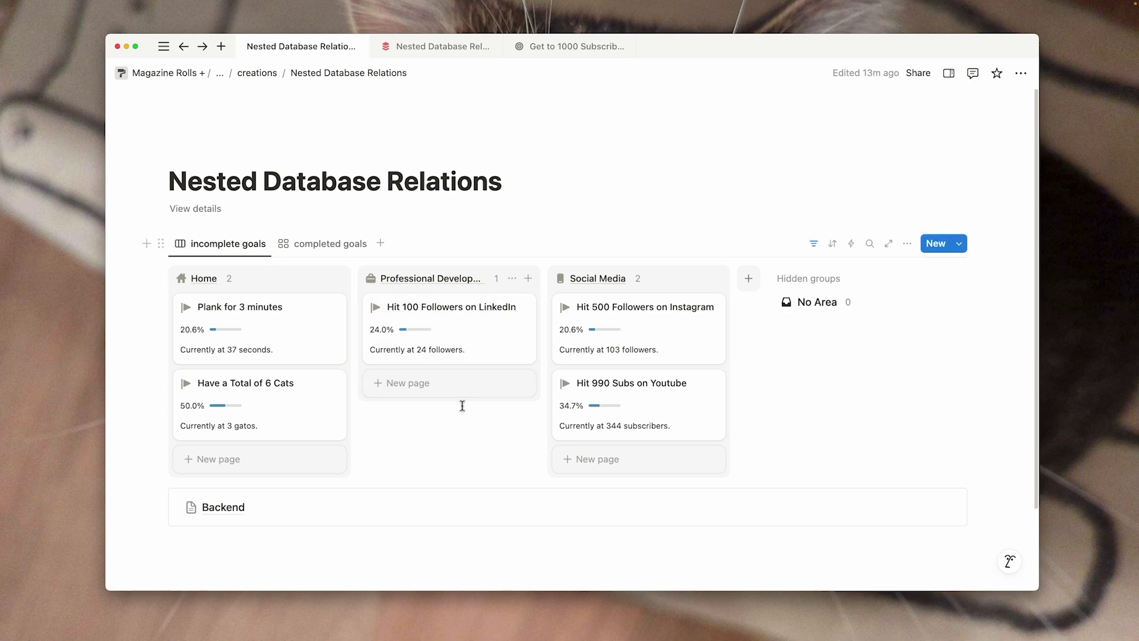
Add an empty block below the Backend link and dismiss the command menu
mouse_move(419, 509)
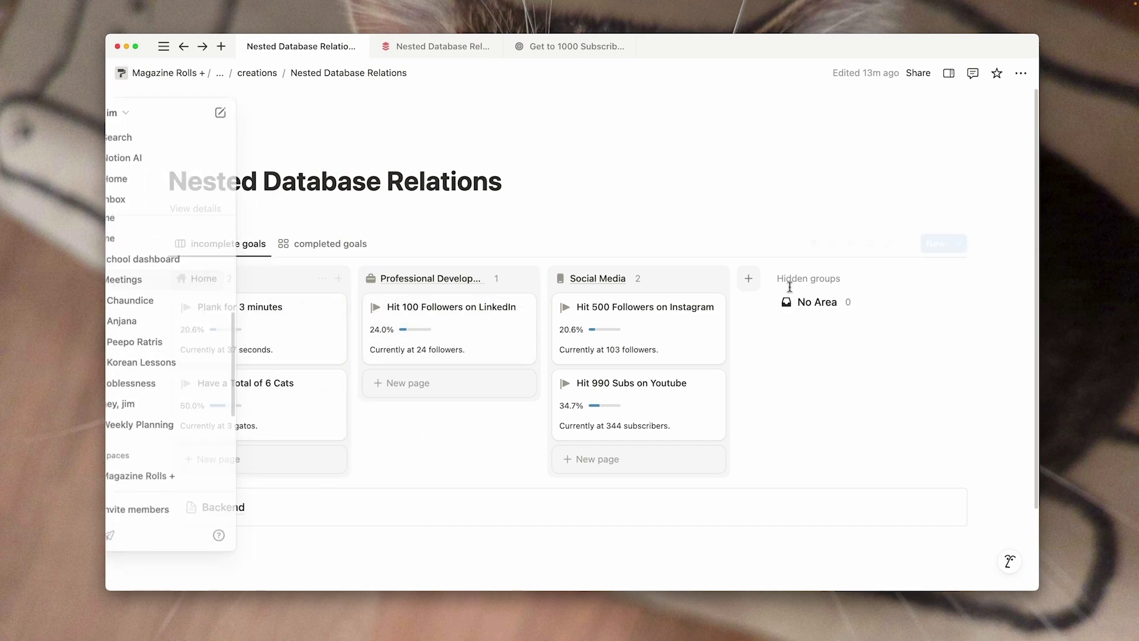
click(337, 550)
key(slash)
key(BackSpace)
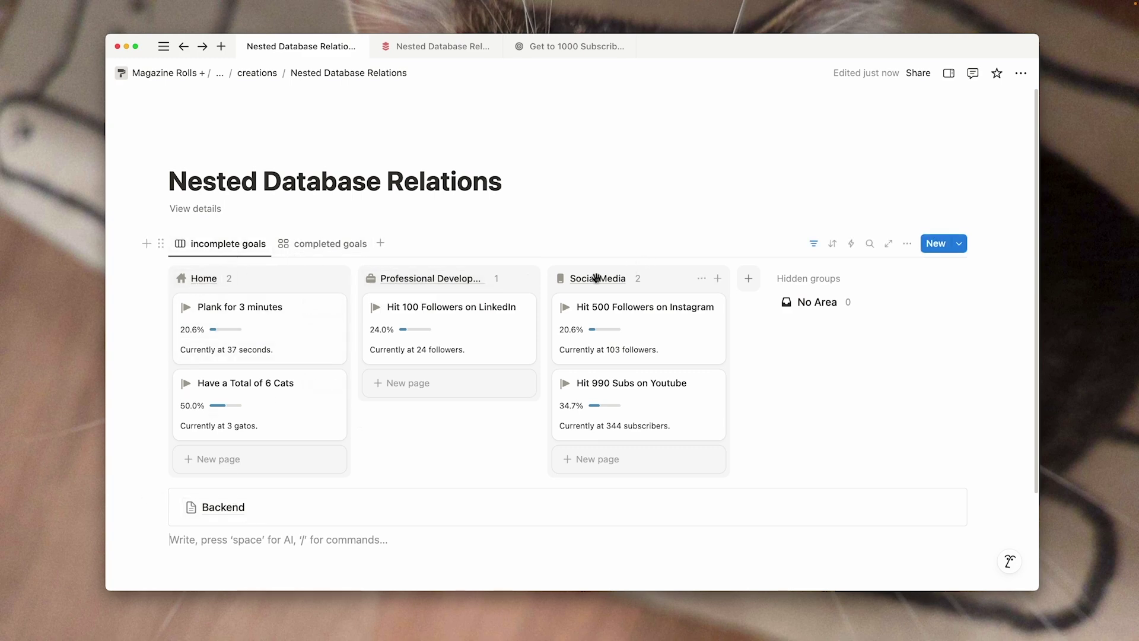
Visit the Backend page, then return to Nested Database Relations via the breadcrumb
click(234, 515)
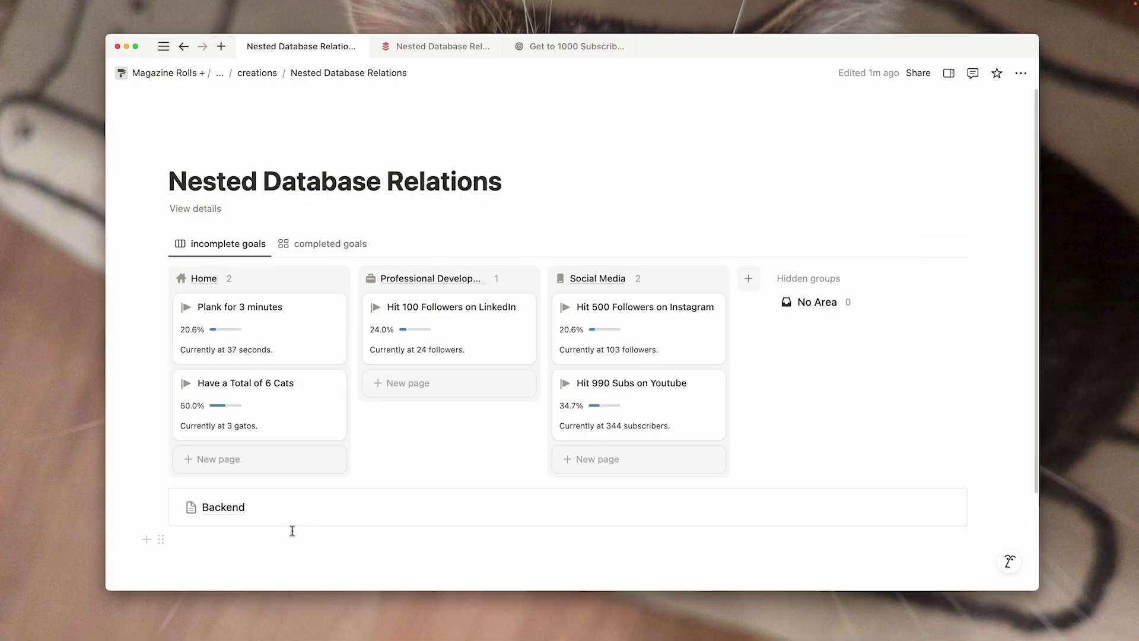
mouse_move(243, 518)
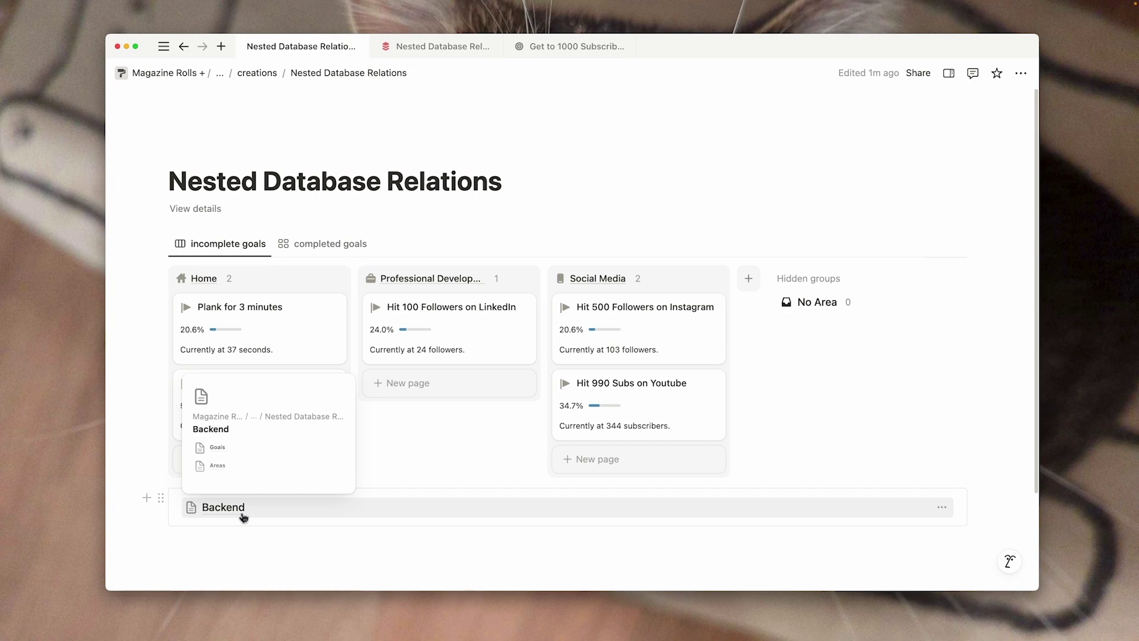
click(241, 518)
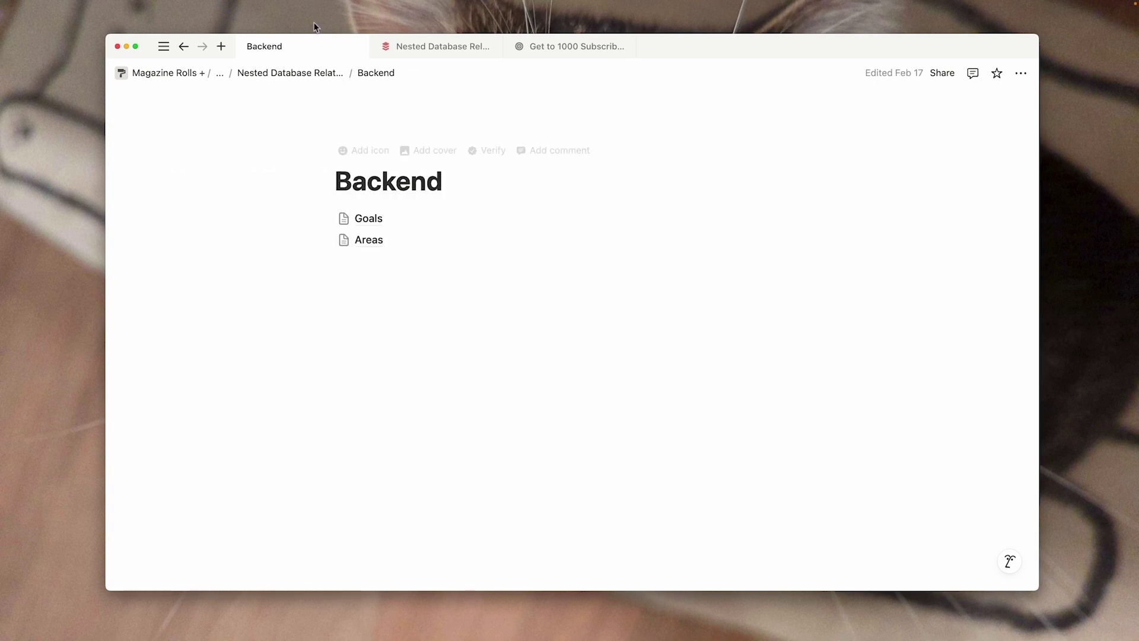
click(301, 76)
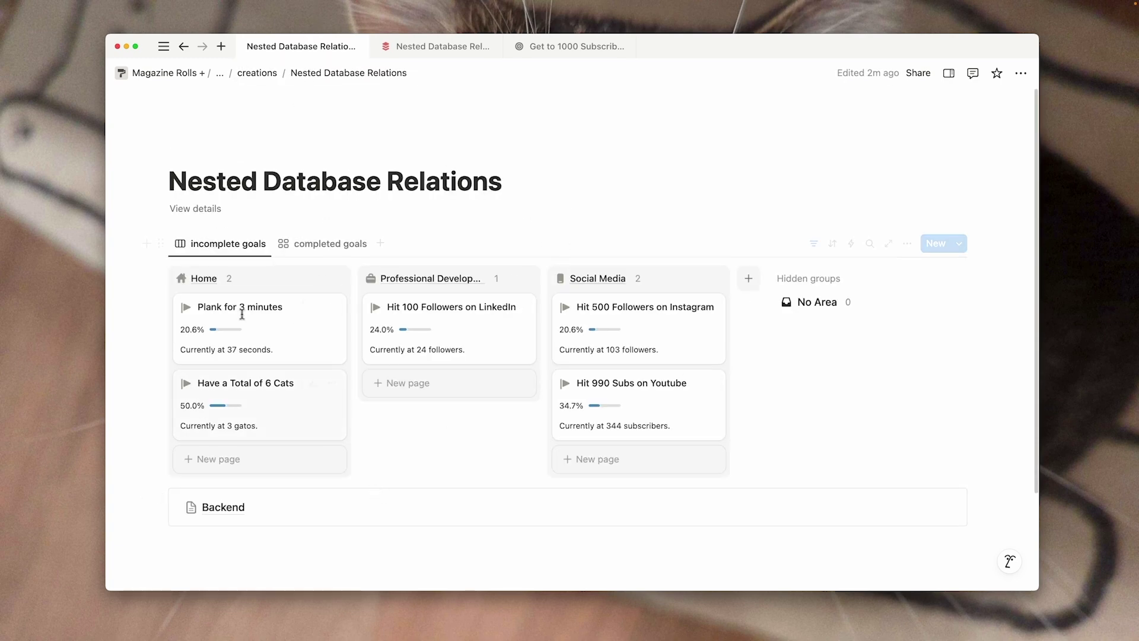
mouse_move(131, 272)
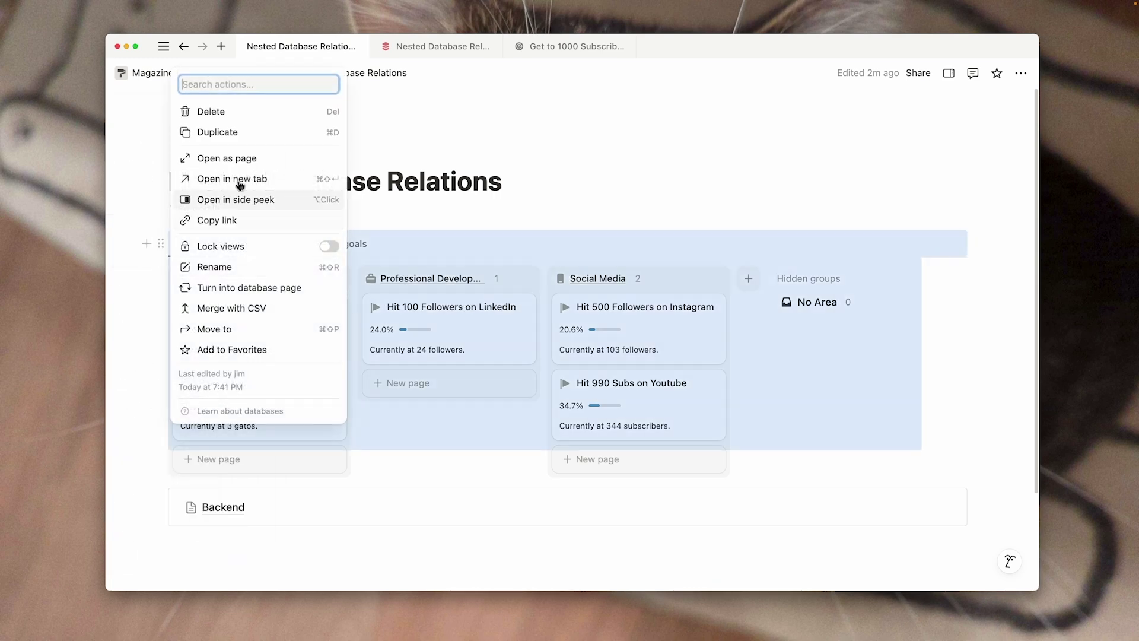
Delete the incomplete-goals board database from the page
click(233, 113)
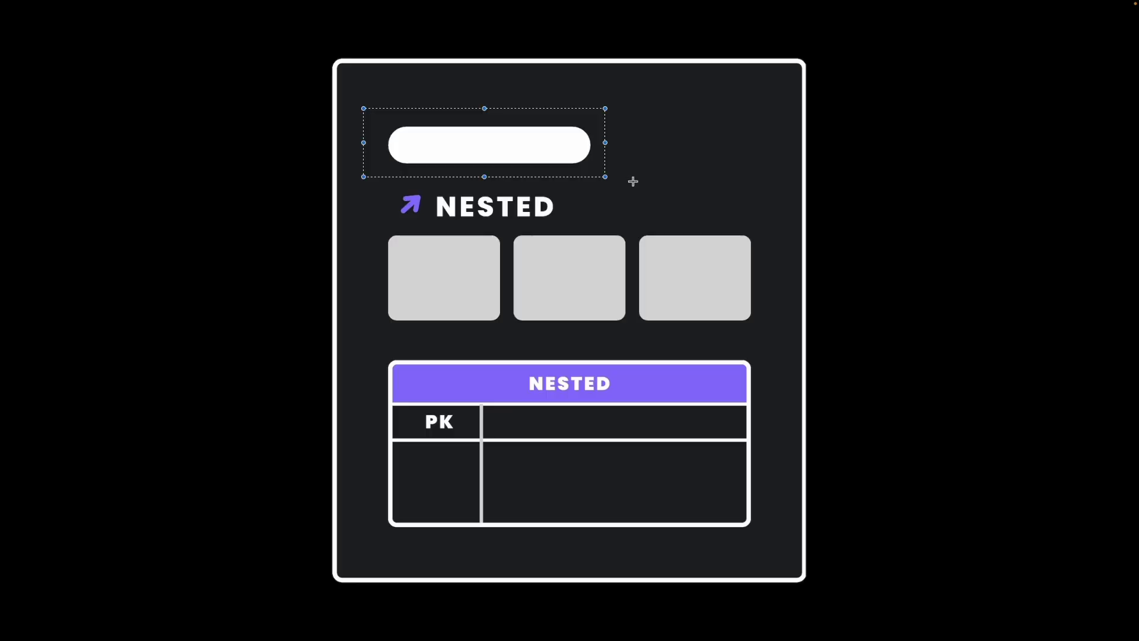
click(632, 181)
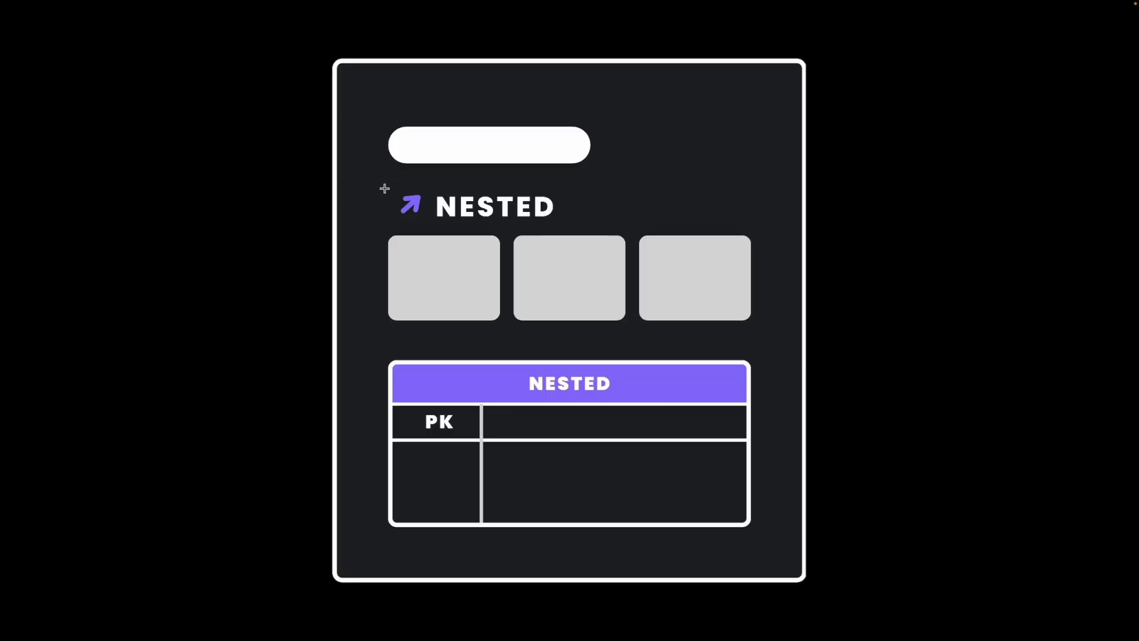
drag(395, 343, 771, 543)
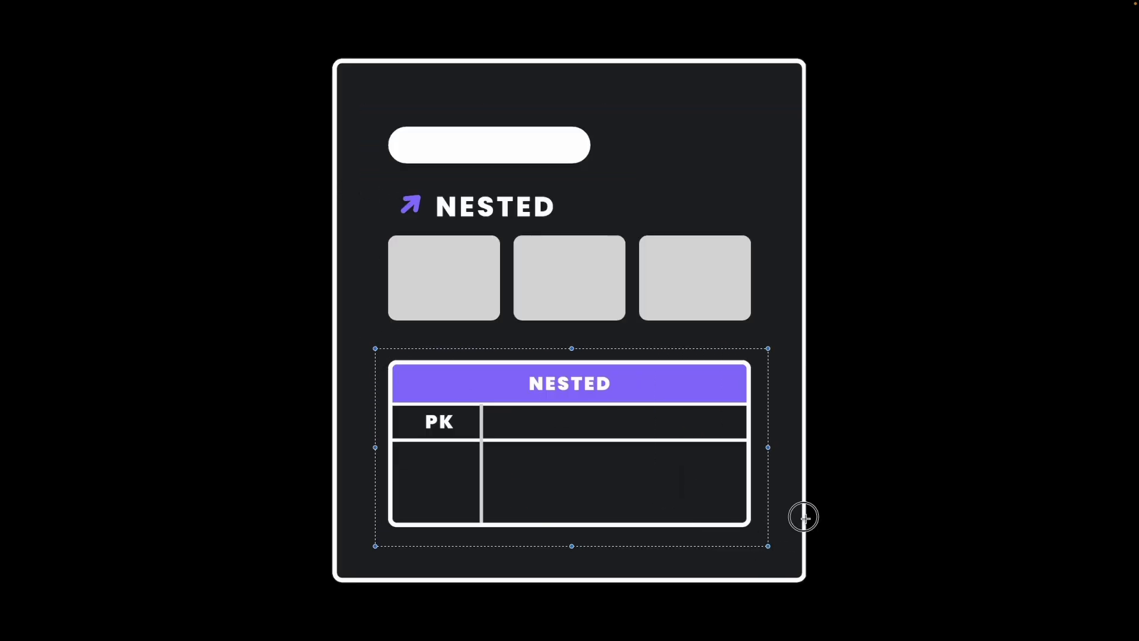
click(765, 534)
drag(366, 172, 770, 336)
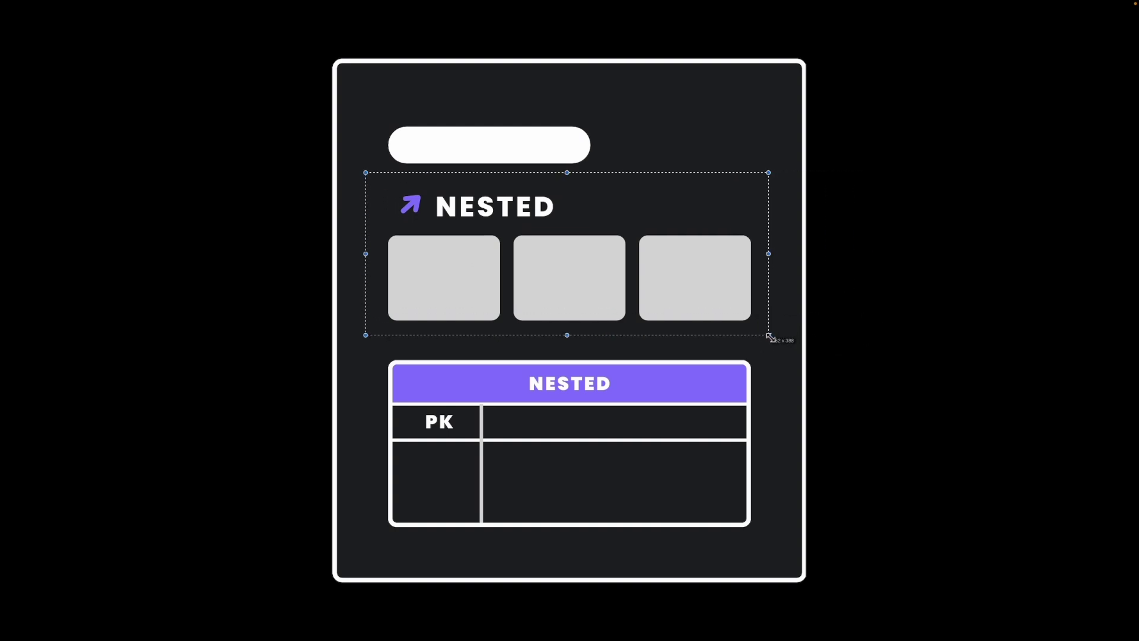
click(355, 149)
drag(376, 176, 683, 472)
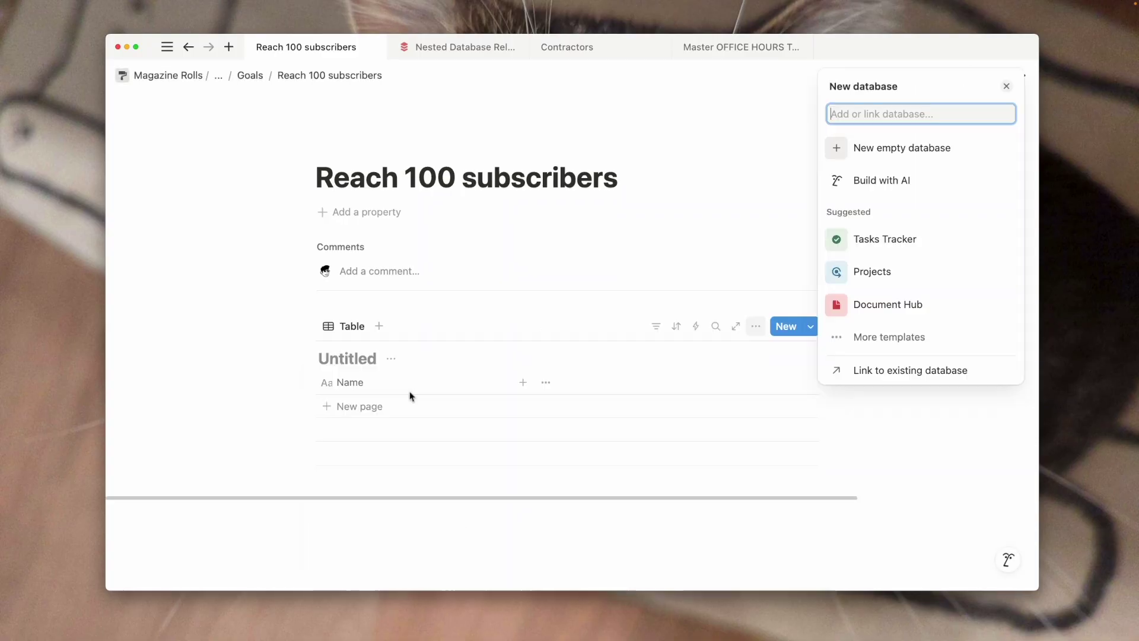
Rename the Untitled inline table to 'Granular Subscriber Tracking'
click(351, 361)
text(Granular Subscriber Tracking)
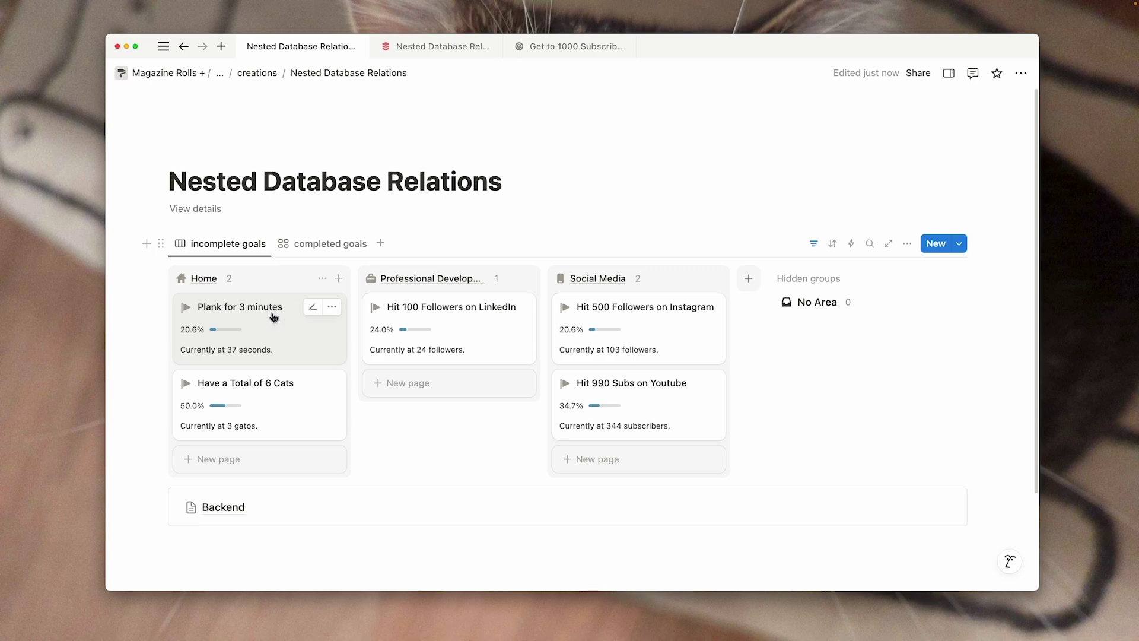
Preview the Plank for 3 minutes card, expand it to a page, and show its properties sidebar
click(273, 317)
scroll(682, 453, down, 6)
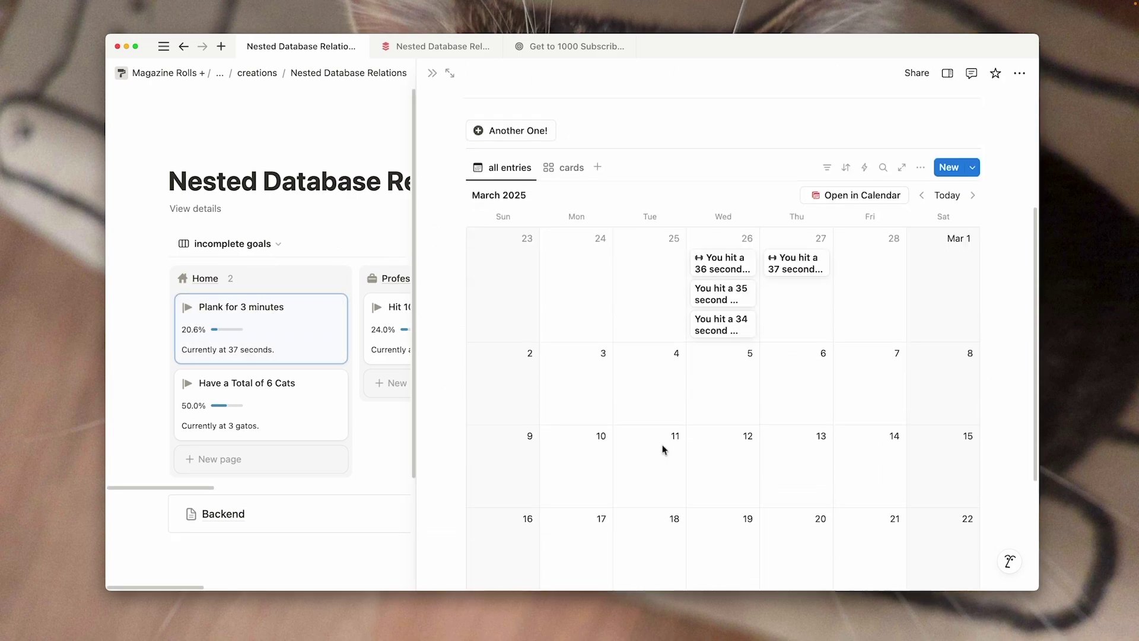
scroll(574, 453, up, 8)
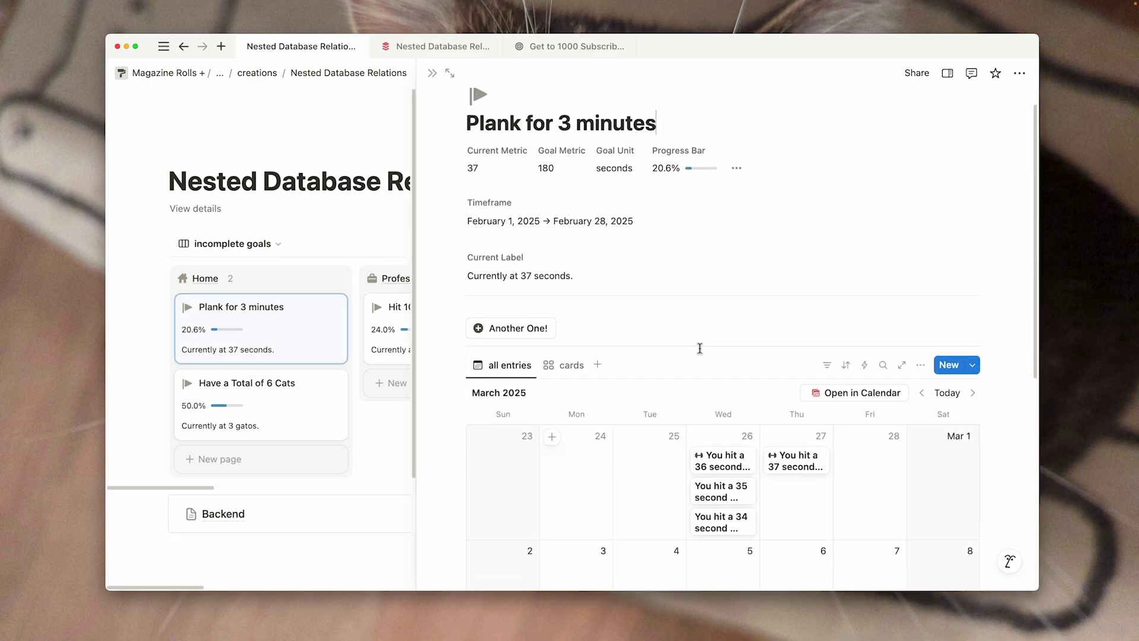
click(449, 72)
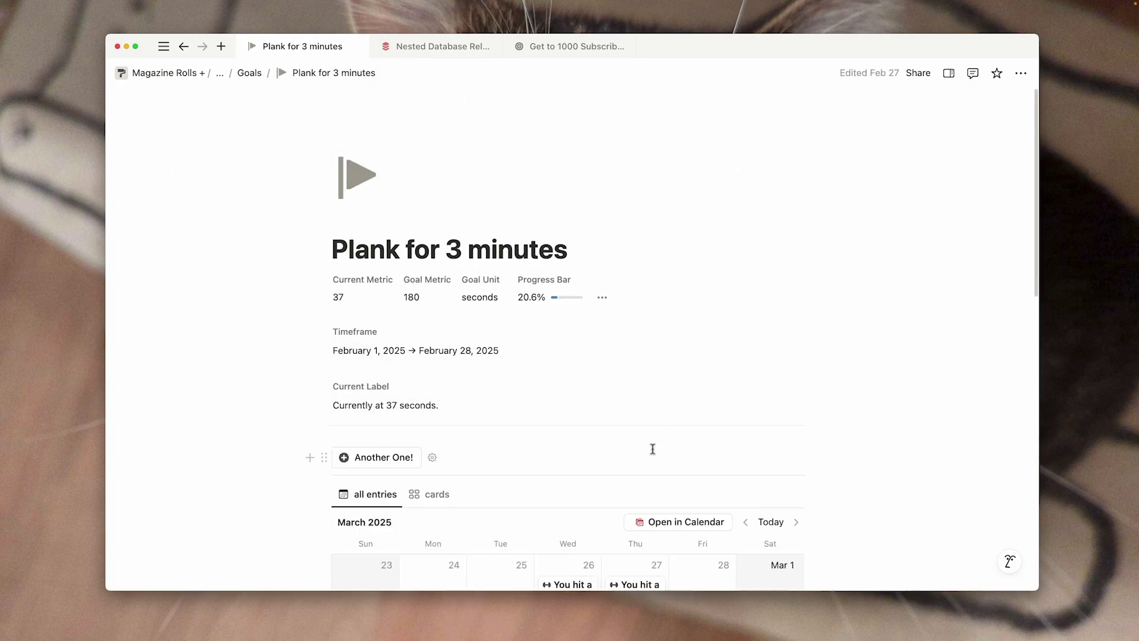
scroll(652, 447, down, 15)
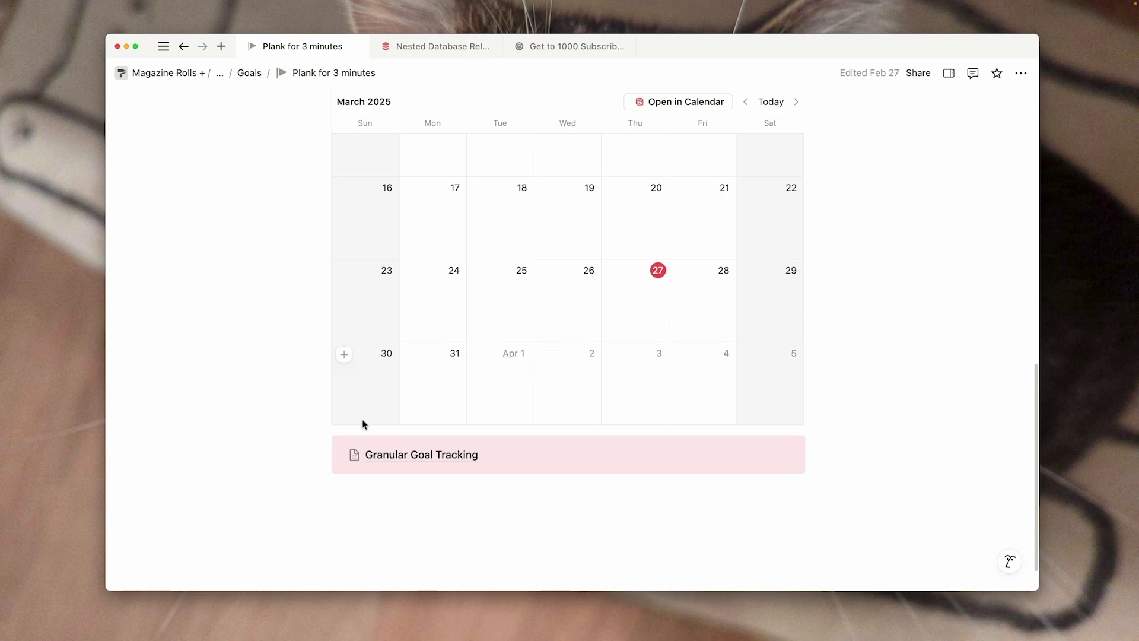
scroll(363, 424, up, 10)
click(601, 294)
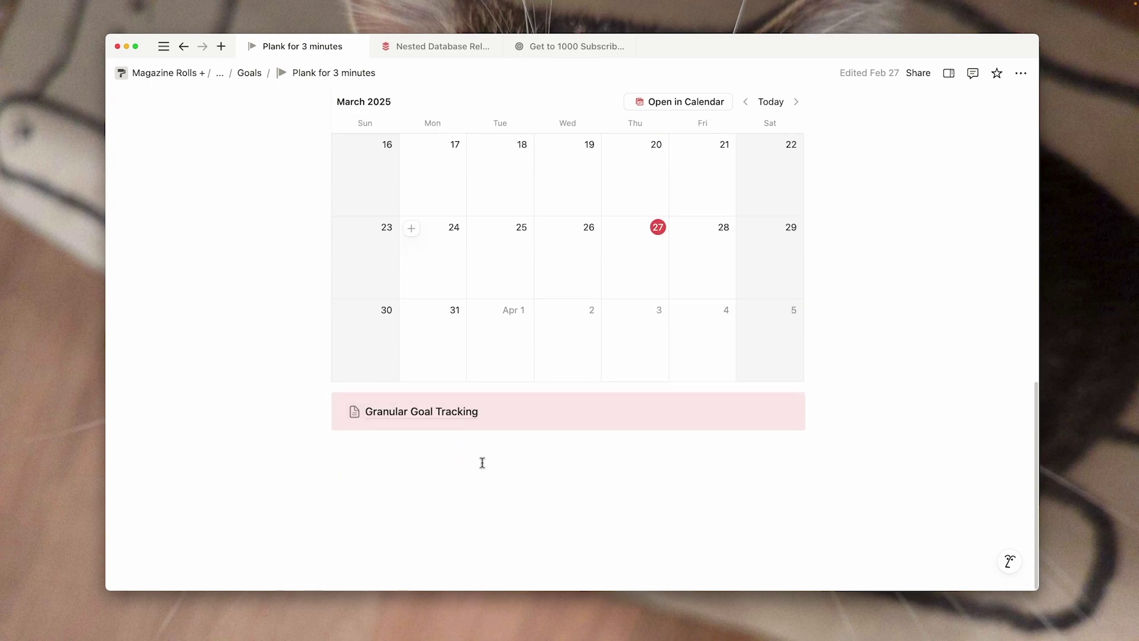
scroll(425, 432, up, 10)
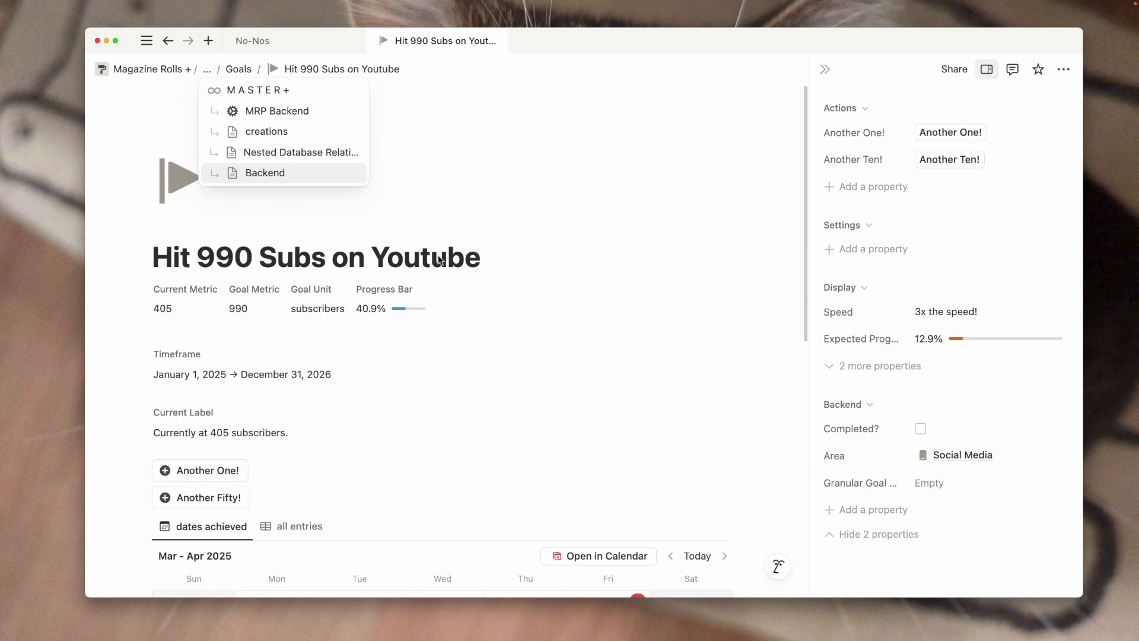
Add a two-way relation property to Granular Goal Tracking Subs, named Goals on the other side
click(874, 460)
click(865, 479)
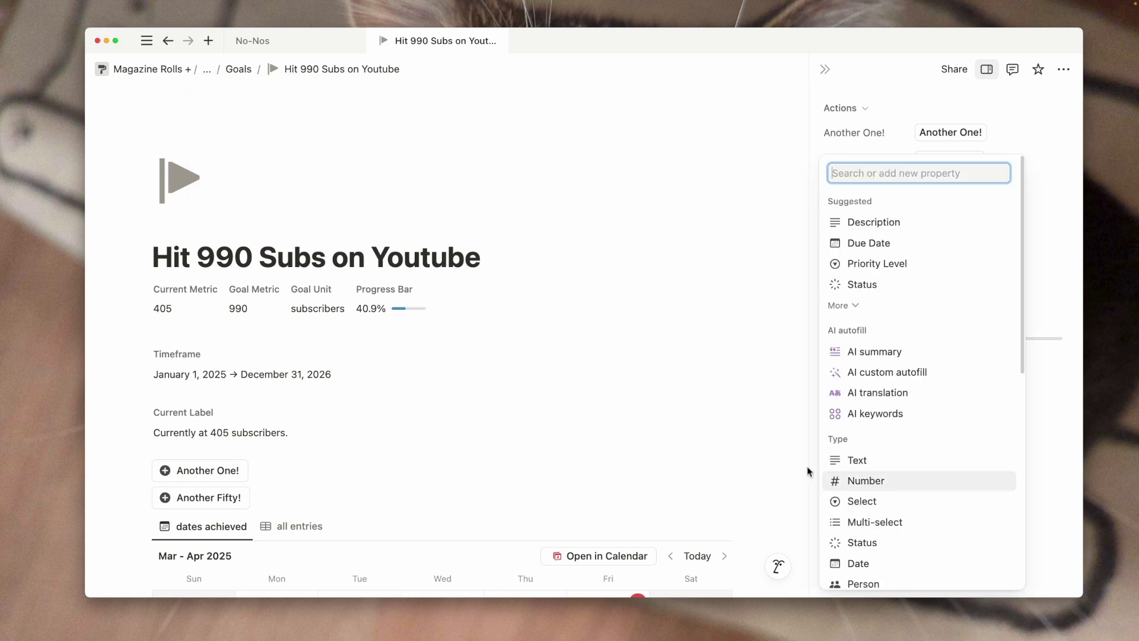
scroll(863, 474, down, 3)
scroll(864, 475, down, 3)
click(877, 490)
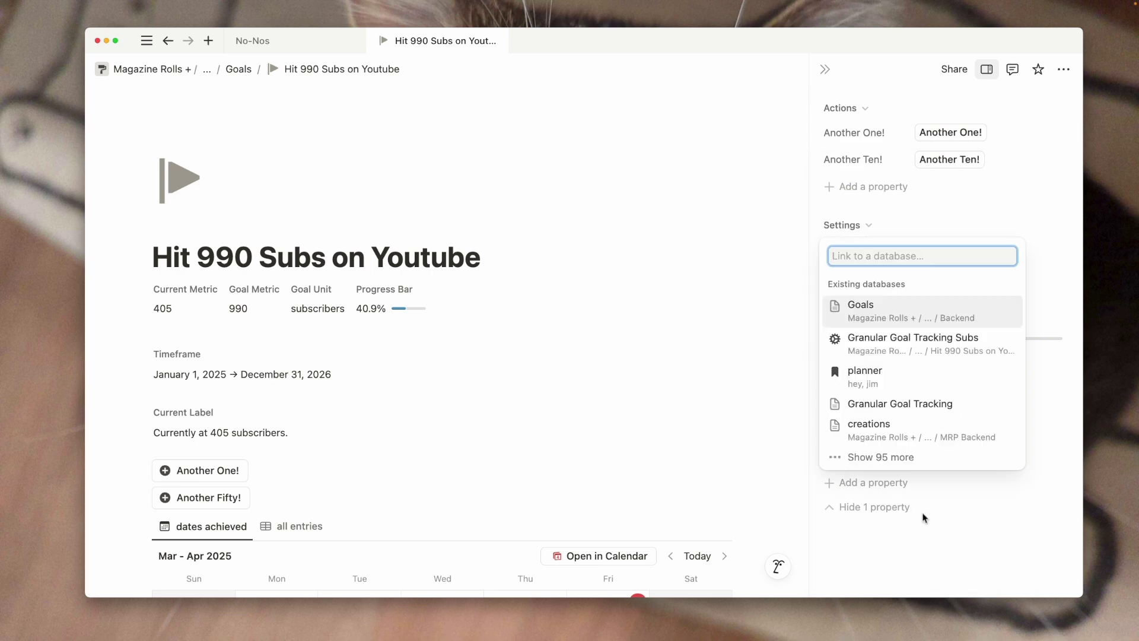
click(882, 336)
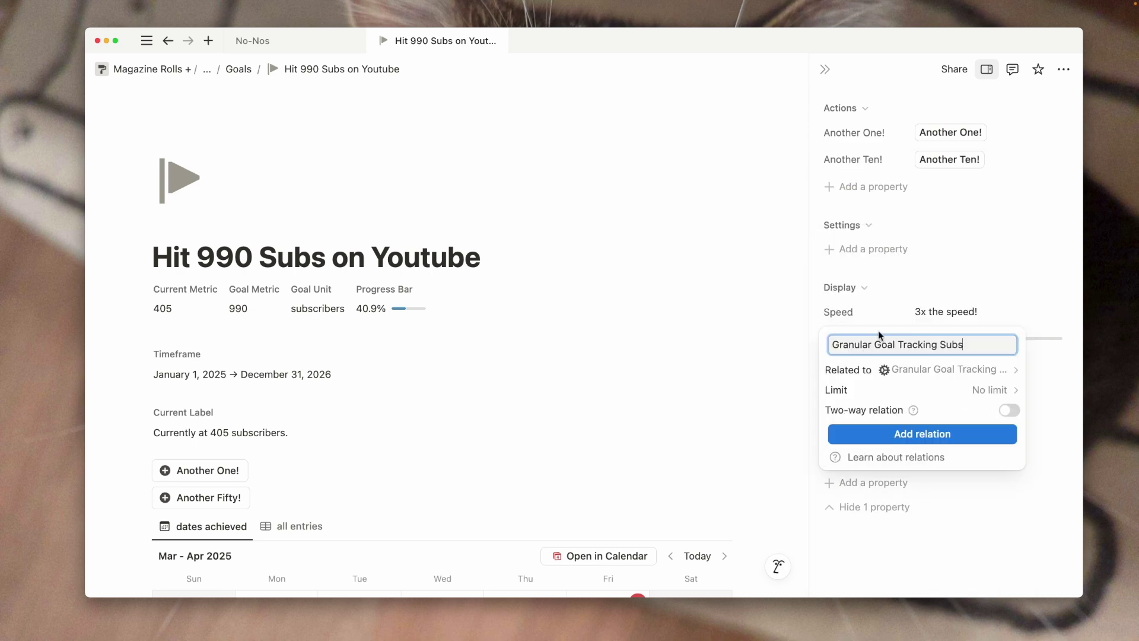
click(861, 408)
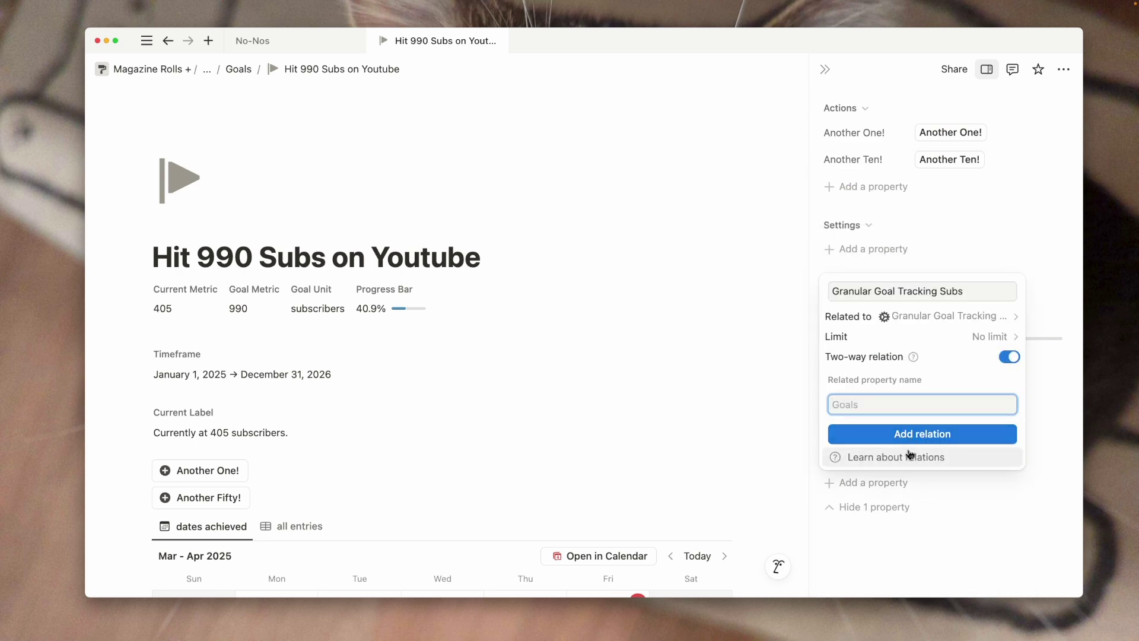
text(Goals)
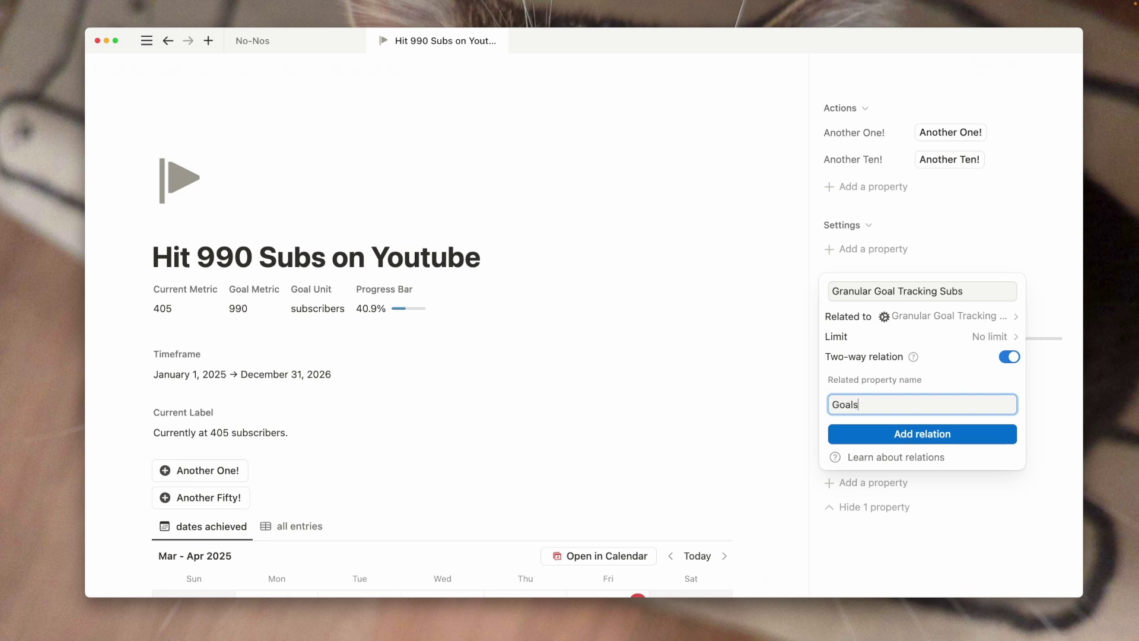
key(Return)
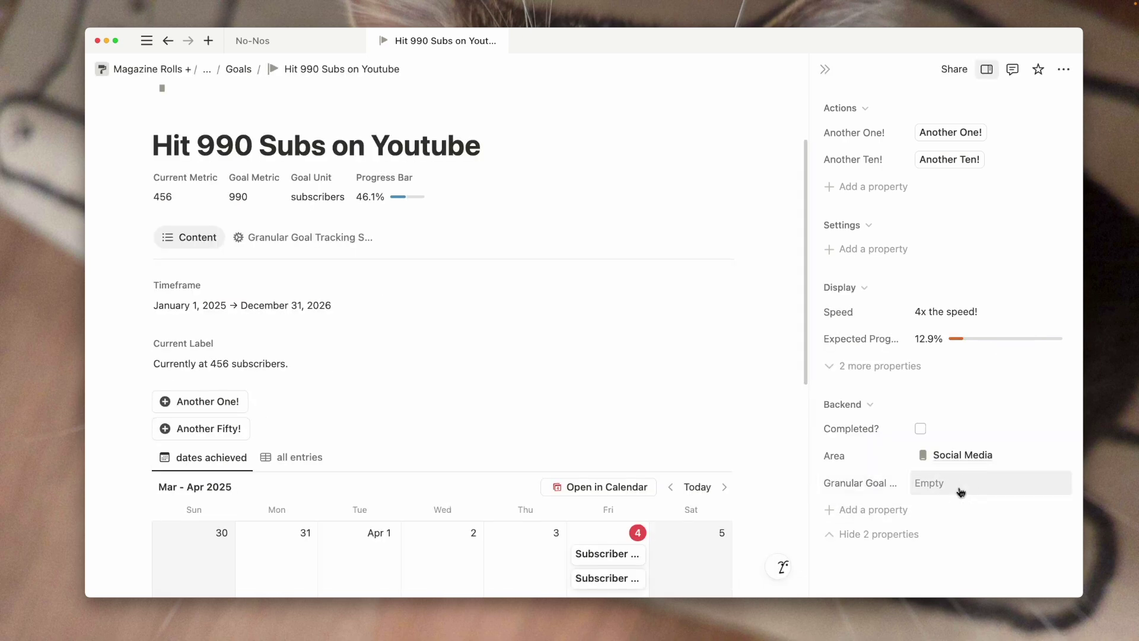
Link subscriber pages 351, 456, 405, 406, 355, 354, 352 and 353 in the relation
click(956, 486)
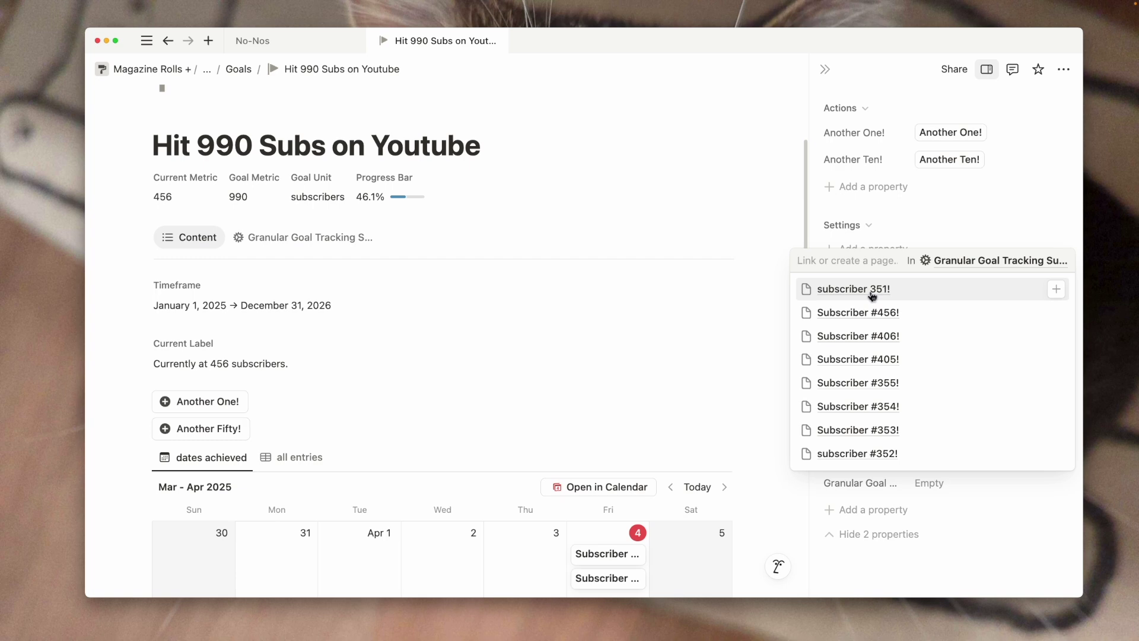
click(916, 299)
click(918, 343)
click(940, 387)
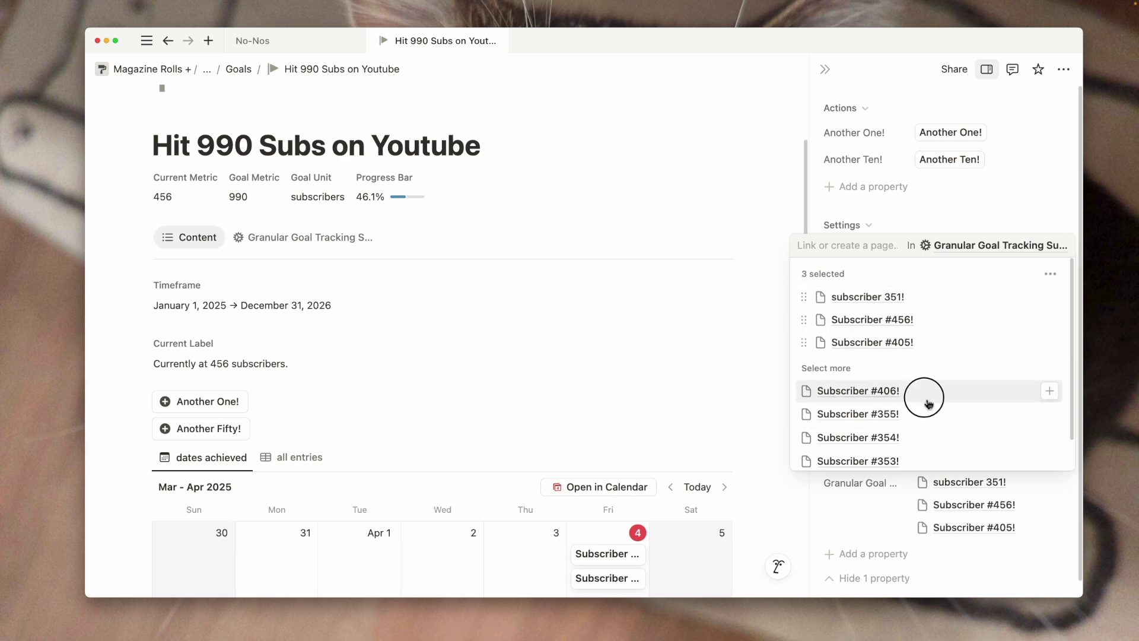
click(928, 402)
scroll(929, 403, down, 1)
click(906, 382)
click(911, 410)
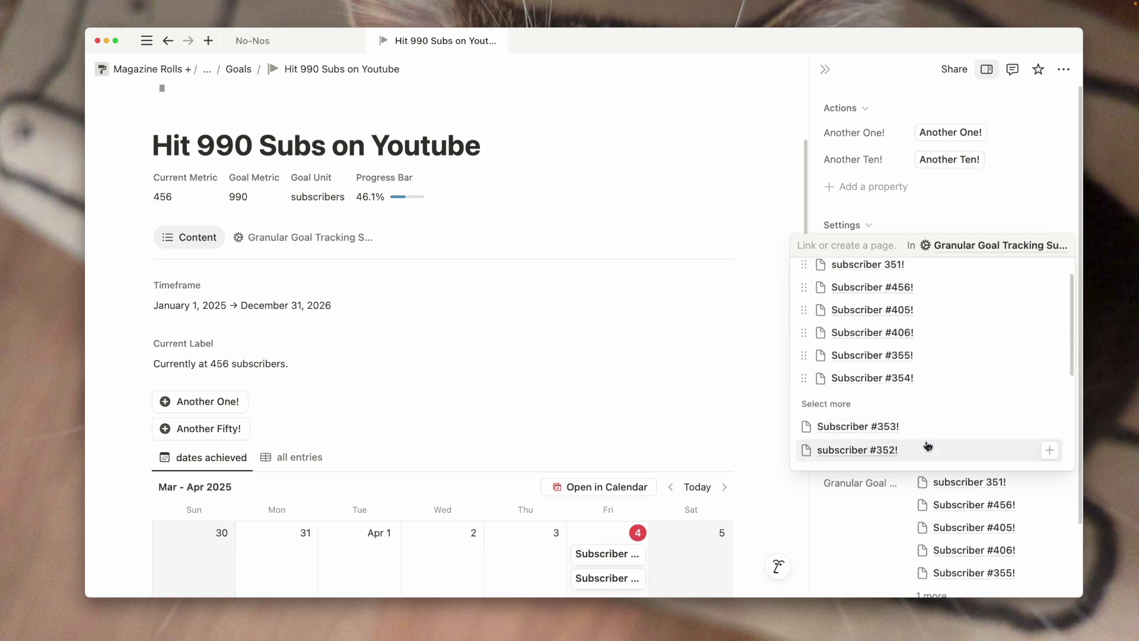
click(928, 448)
click(918, 450)
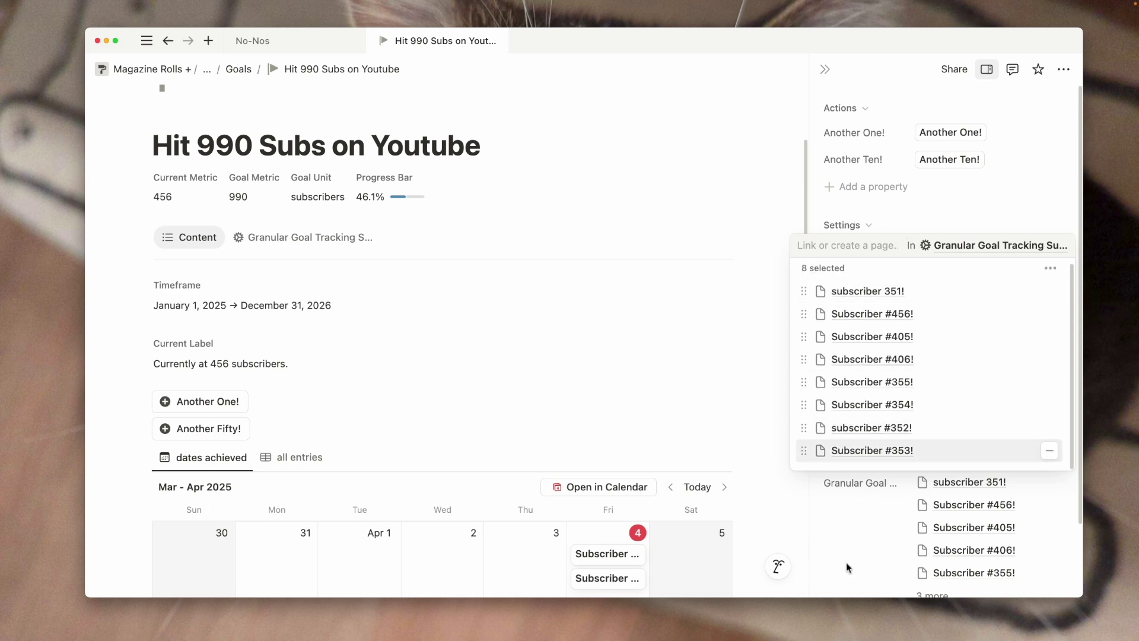
click(896, 566)
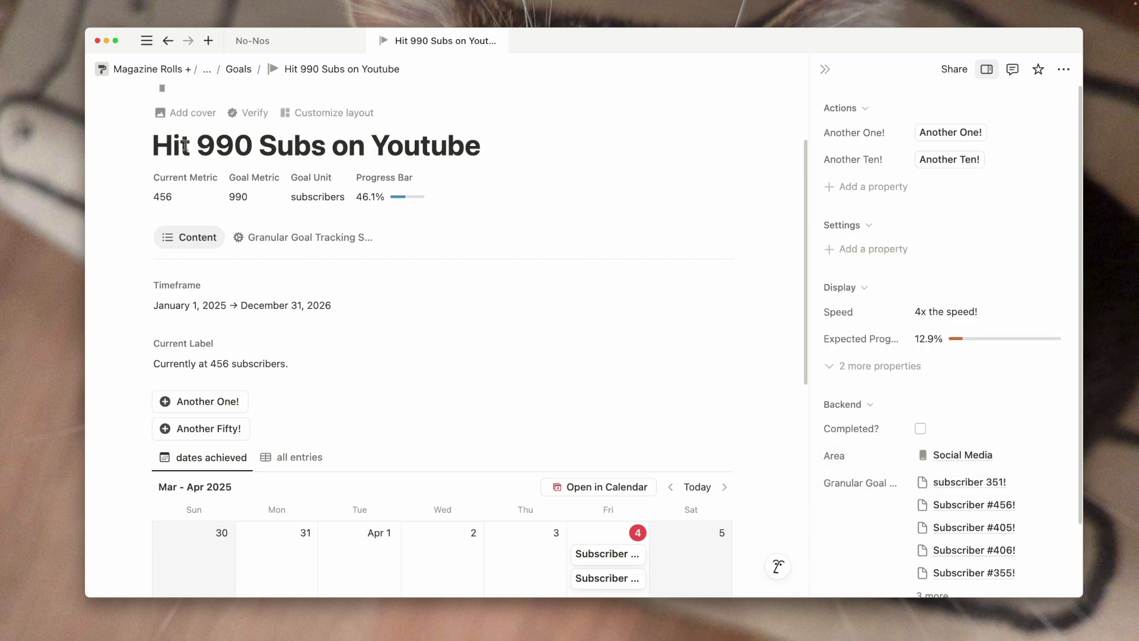
Link Subscriber #456! as a row in the Plank for 3 minutes table, then delete that row
key(super+bracketleft)
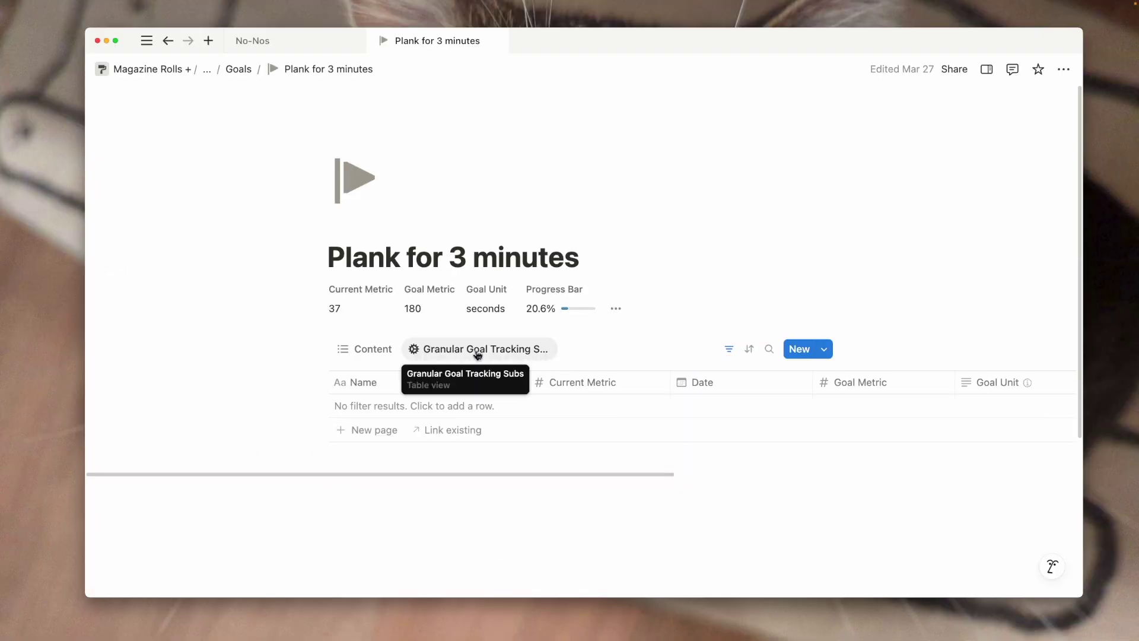
click(451, 432)
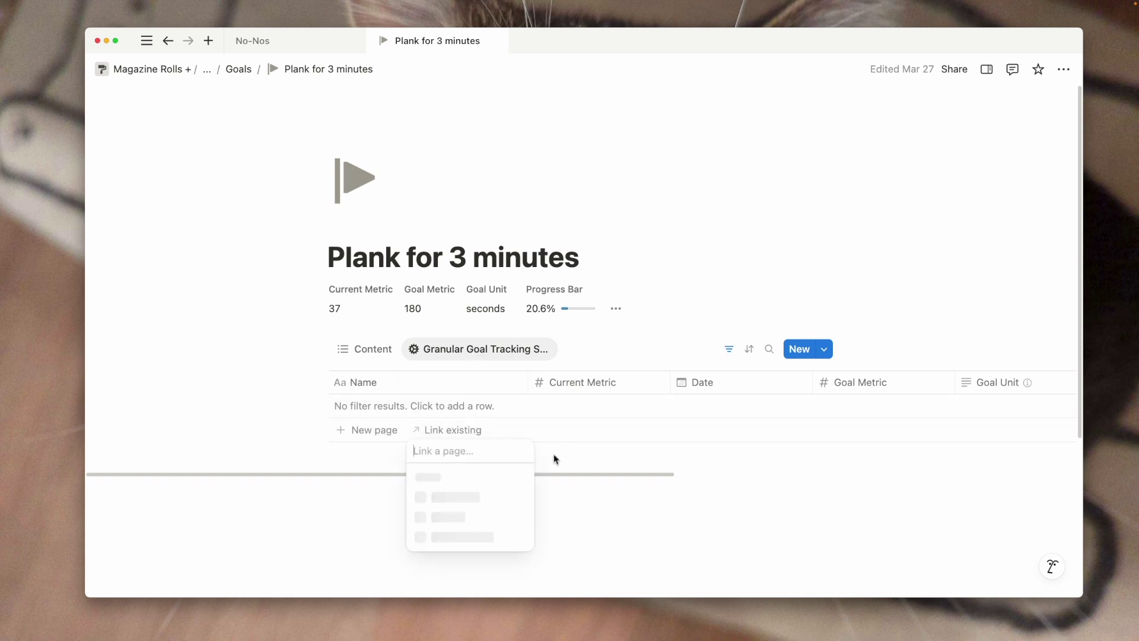
click(473, 442)
click(292, 506)
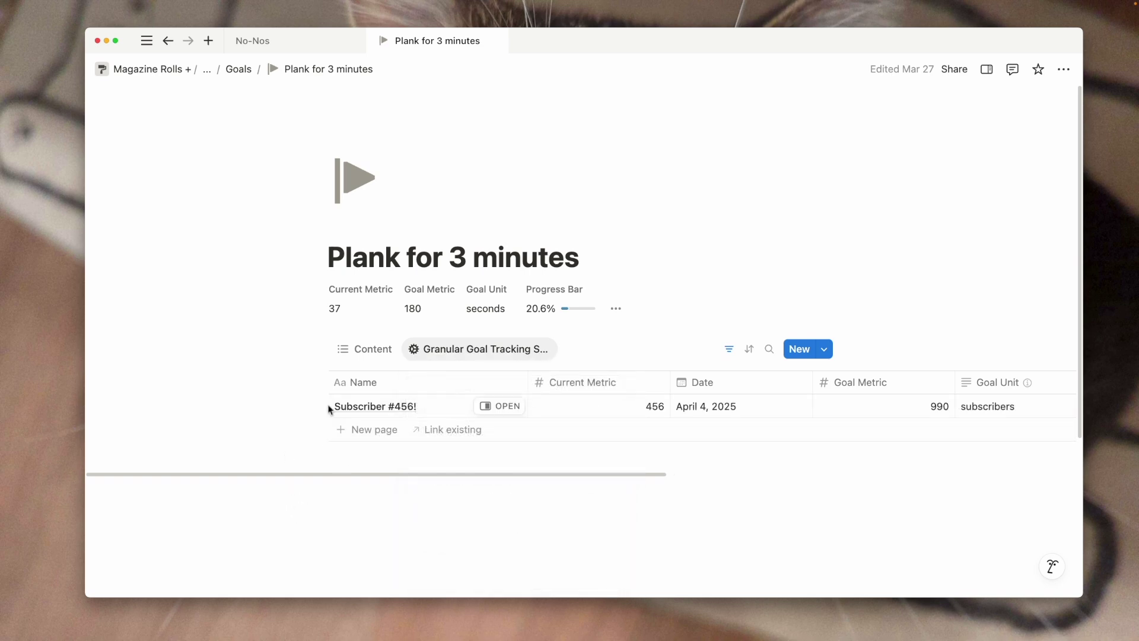
click(300, 405)
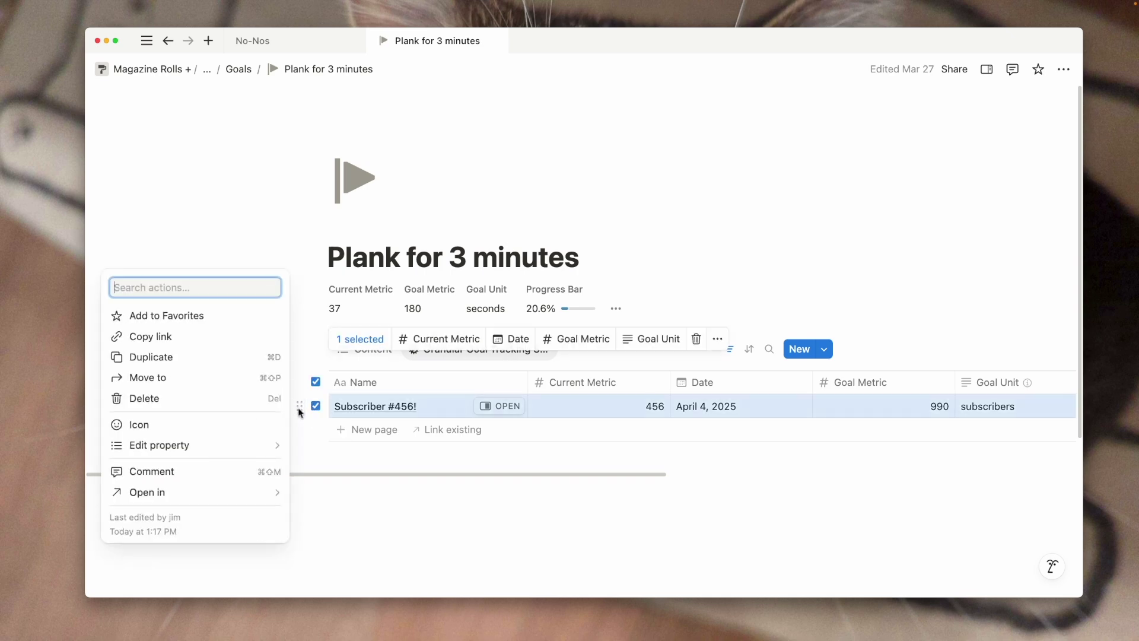
click(142, 398)
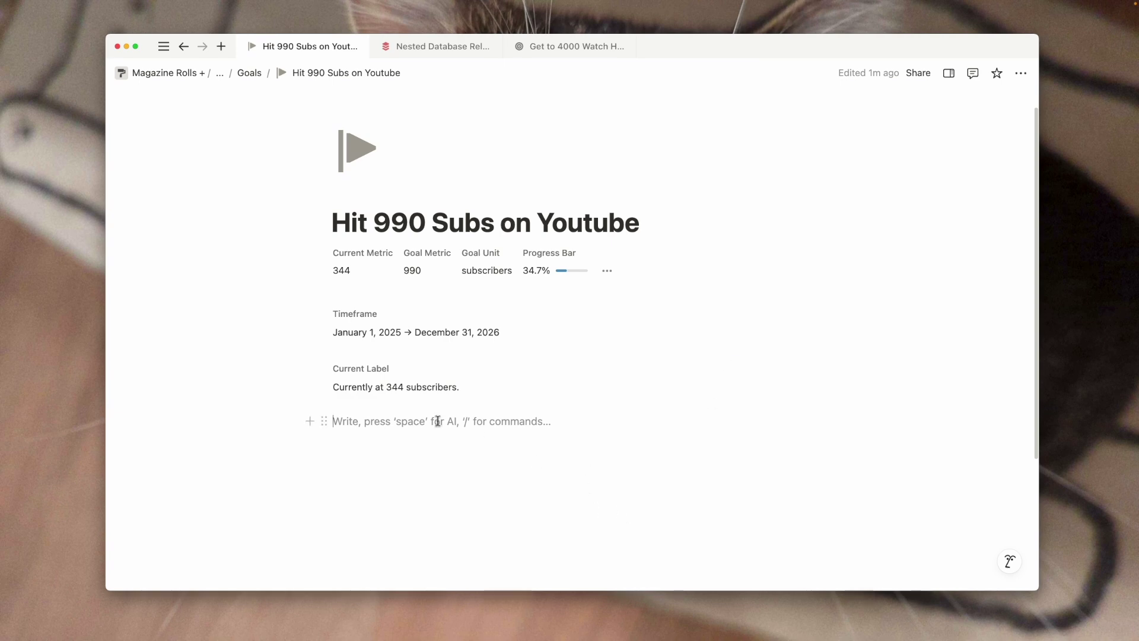
scroll(534, 498, up, 1)
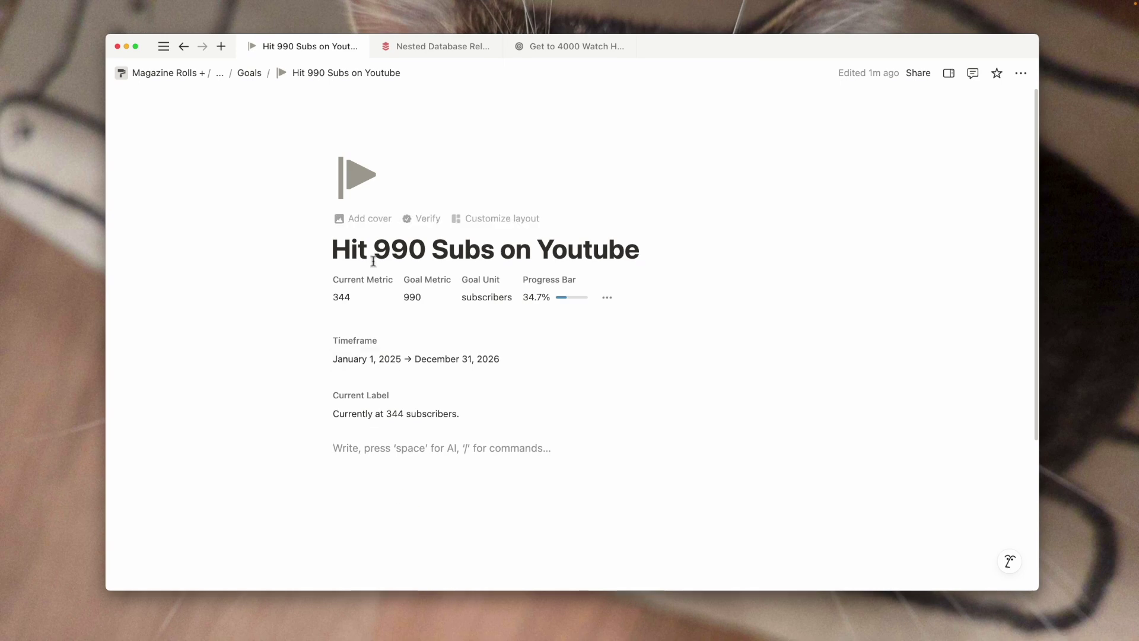
click(580, 526)
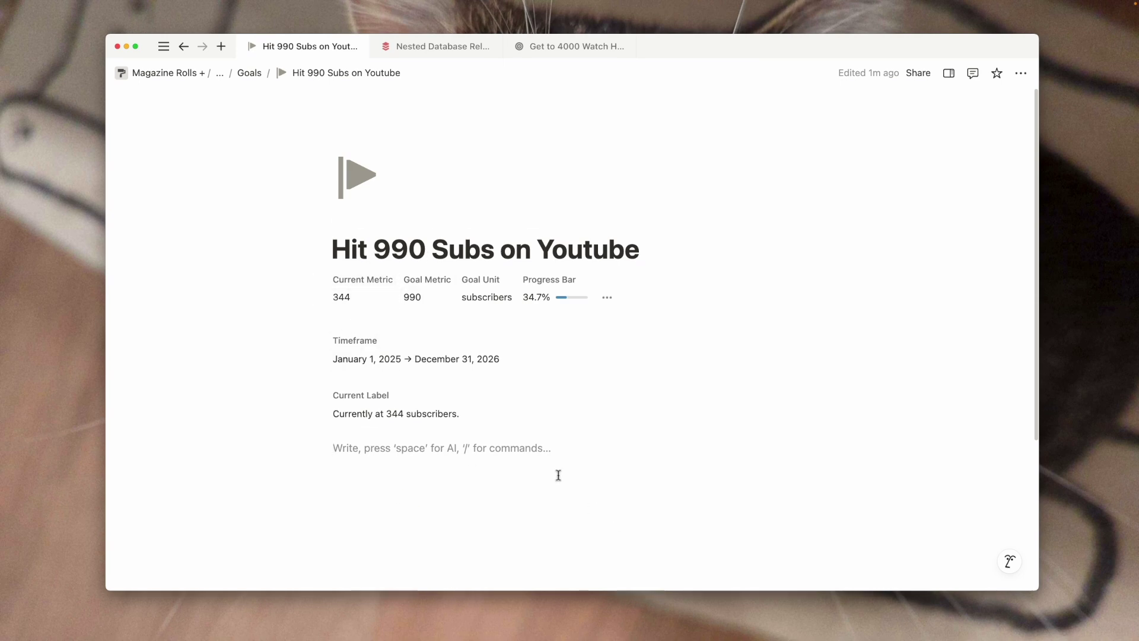
scroll(505, 502, down, 5)
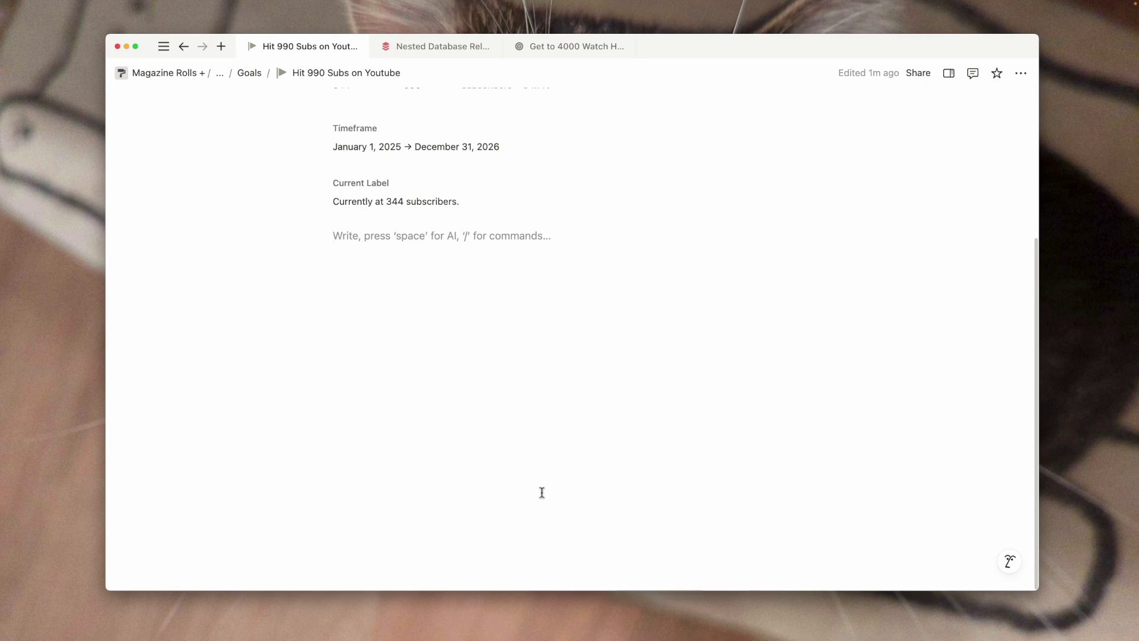
scroll(542, 492, up, 5)
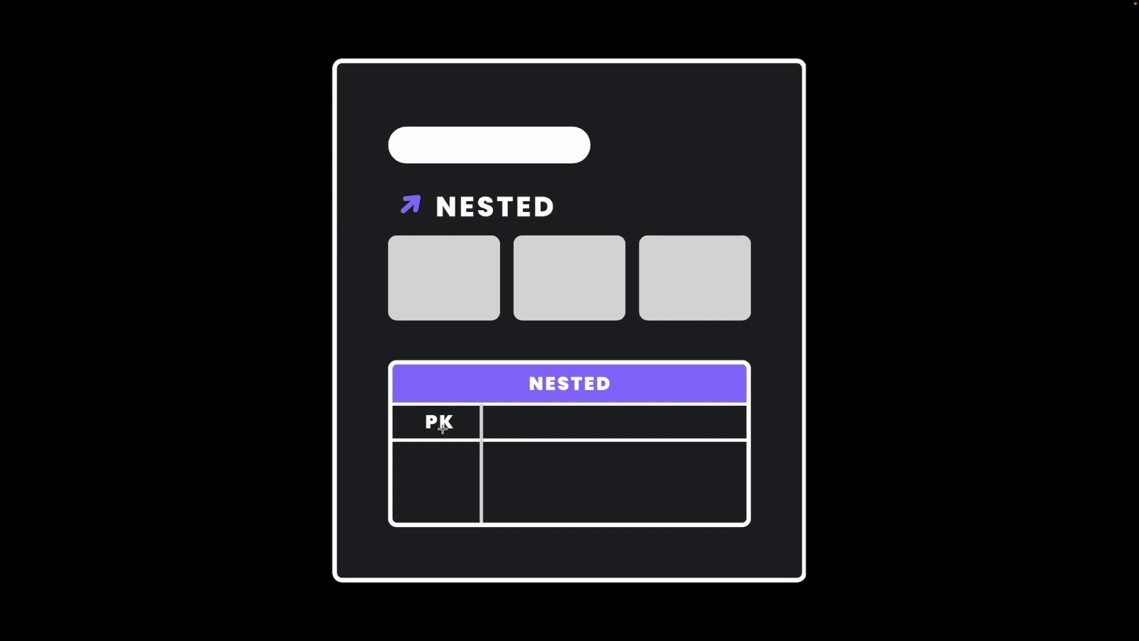
Drag upward on the Hit 990 Subs on Youtube page to shift the view
drag(766, 571, 771, 341)
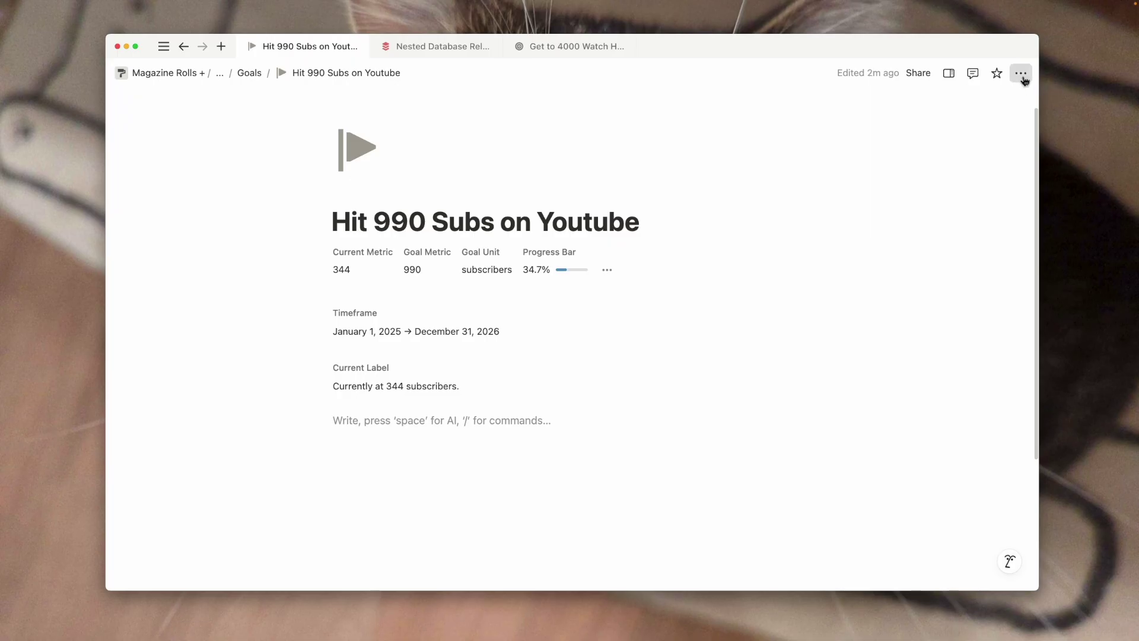
Switch the Hit 990 Subs on Youtube page to full width
click(1021, 73)
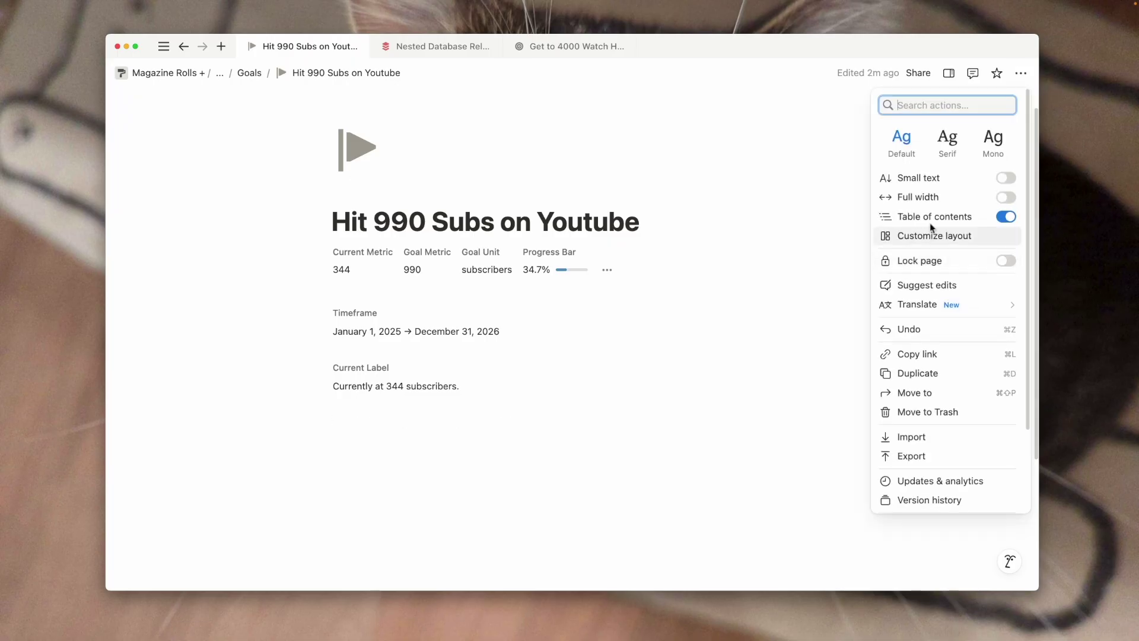
click(925, 199)
click(403, 448)
Add a full-page database at the page's end titled 'Granular Goal Tracking' via /data
click(414, 453)
scroll(414, 453, down, 3)
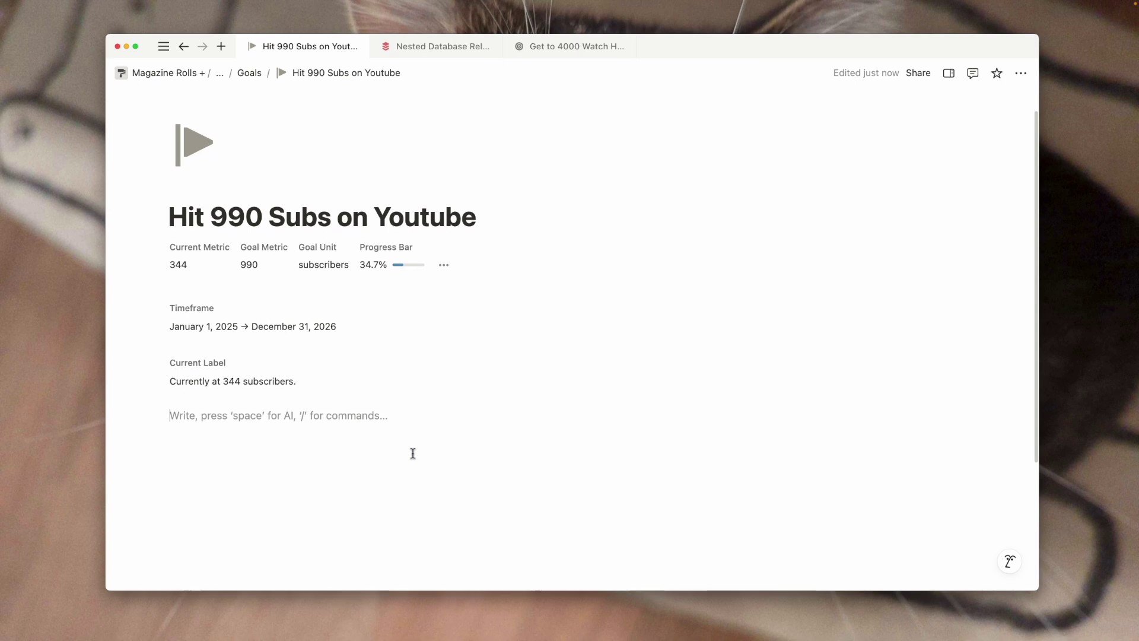
text(/)
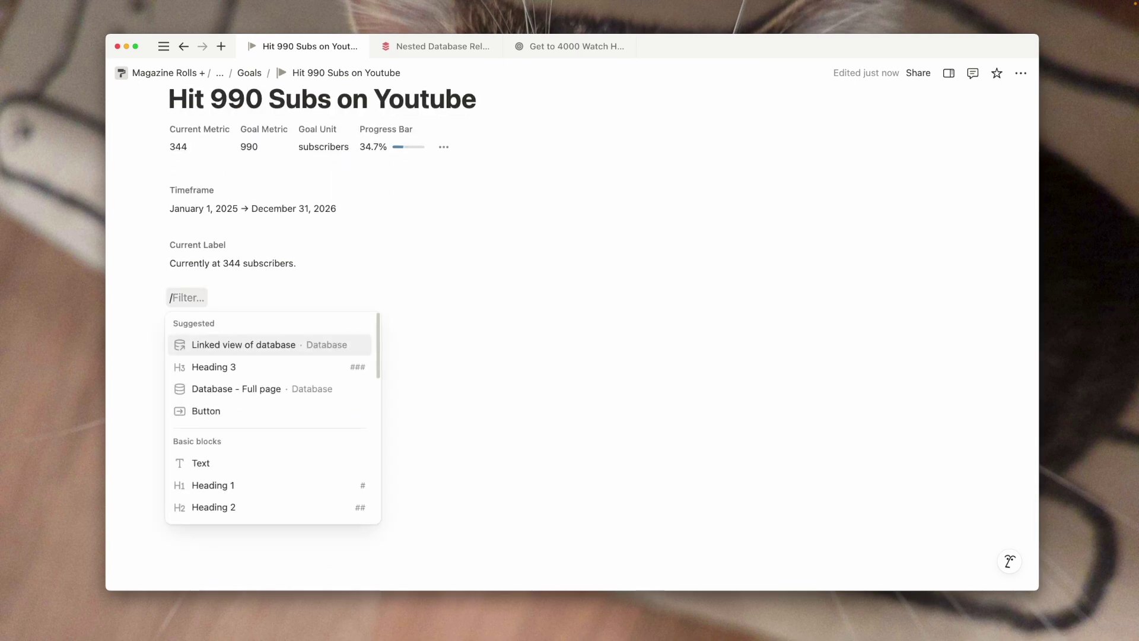
text(data)
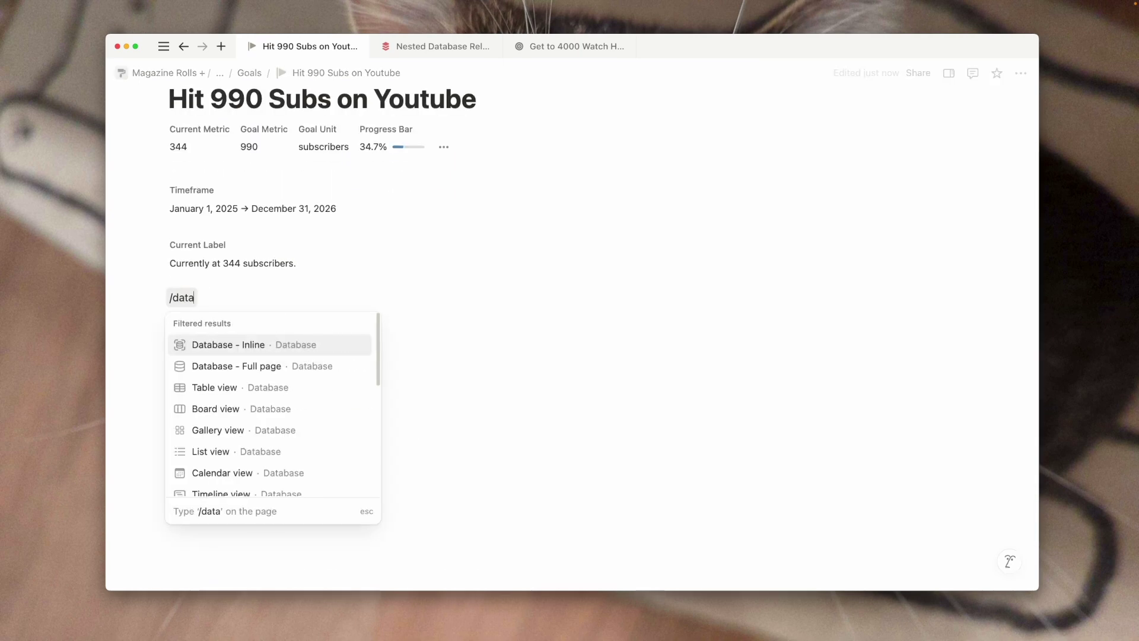
click(247, 372)
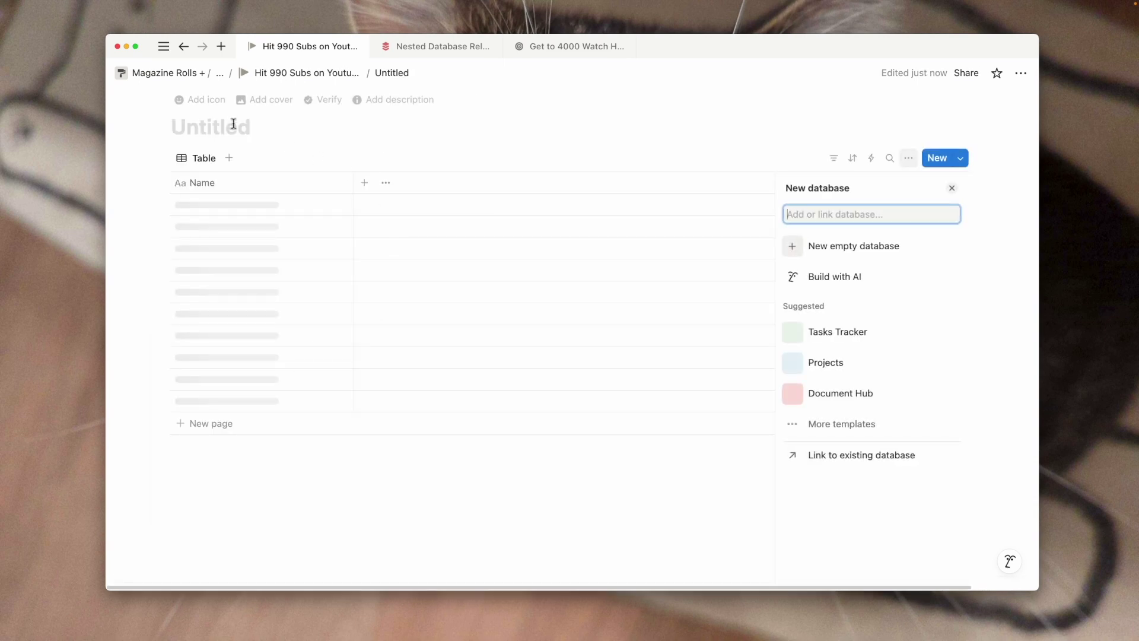
click(230, 128)
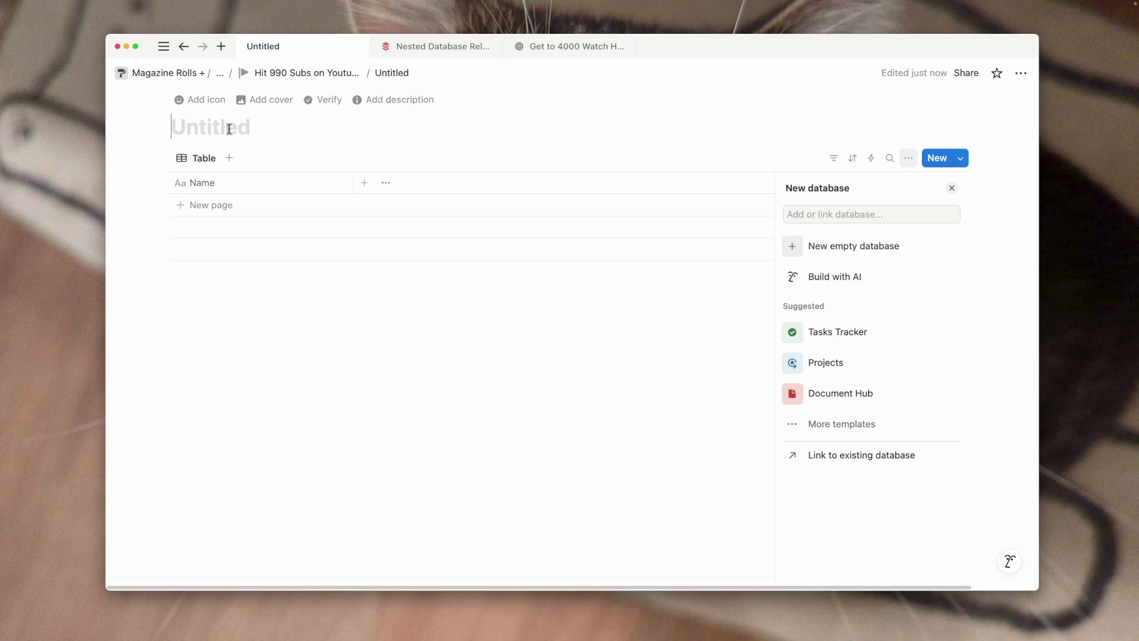
text(Granu)
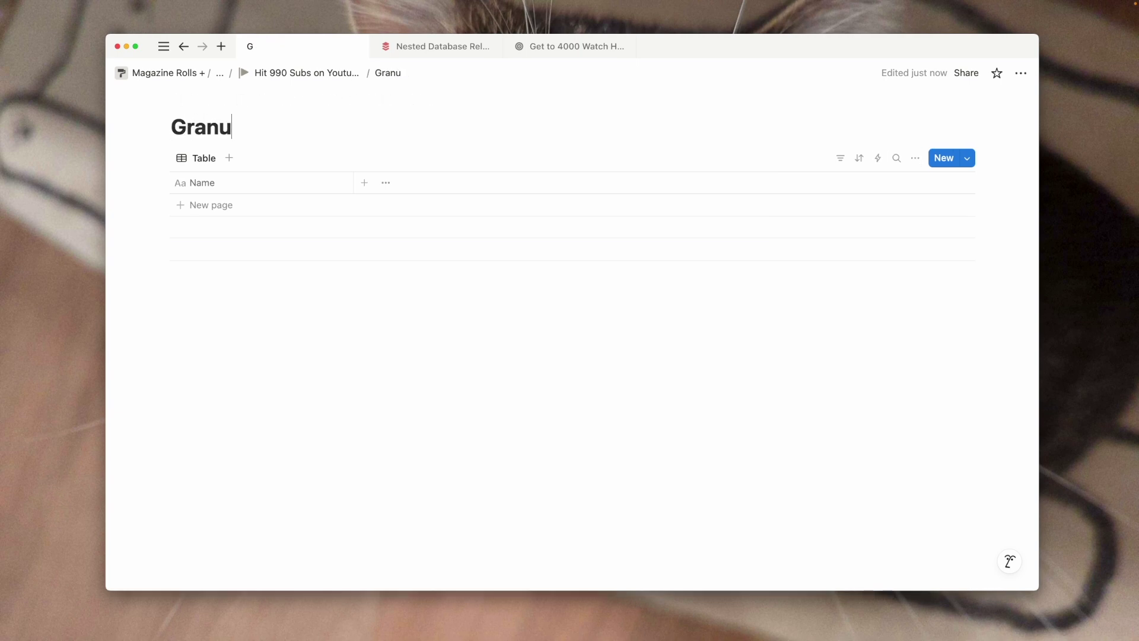
text(lar Goal Tracking)
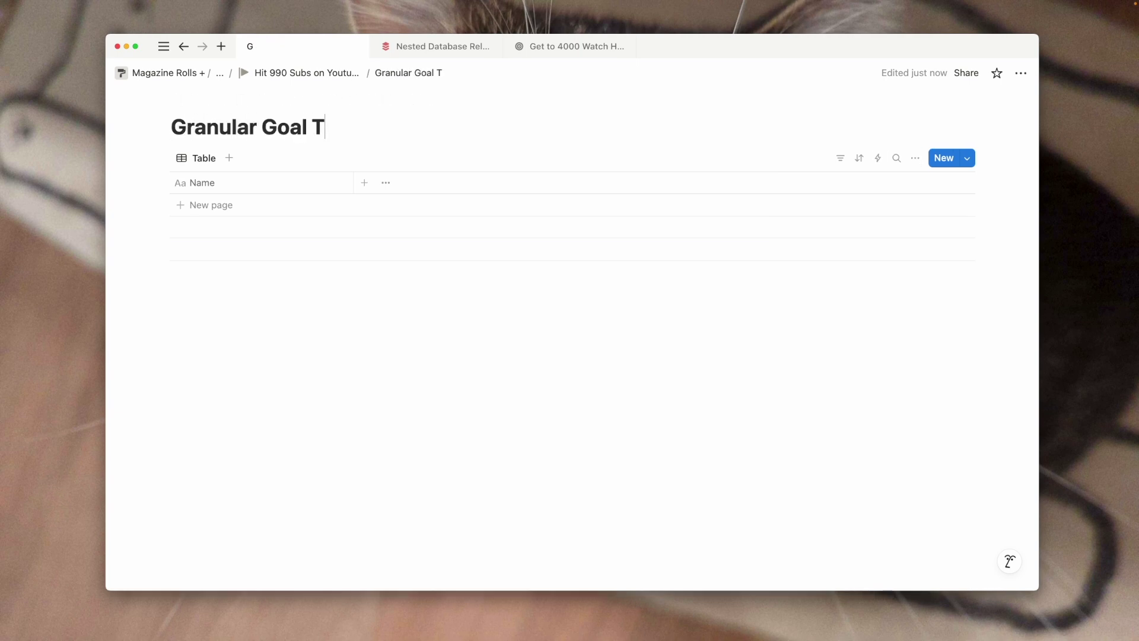
Rename the database's Table view to 'all entries'
click(198, 158)
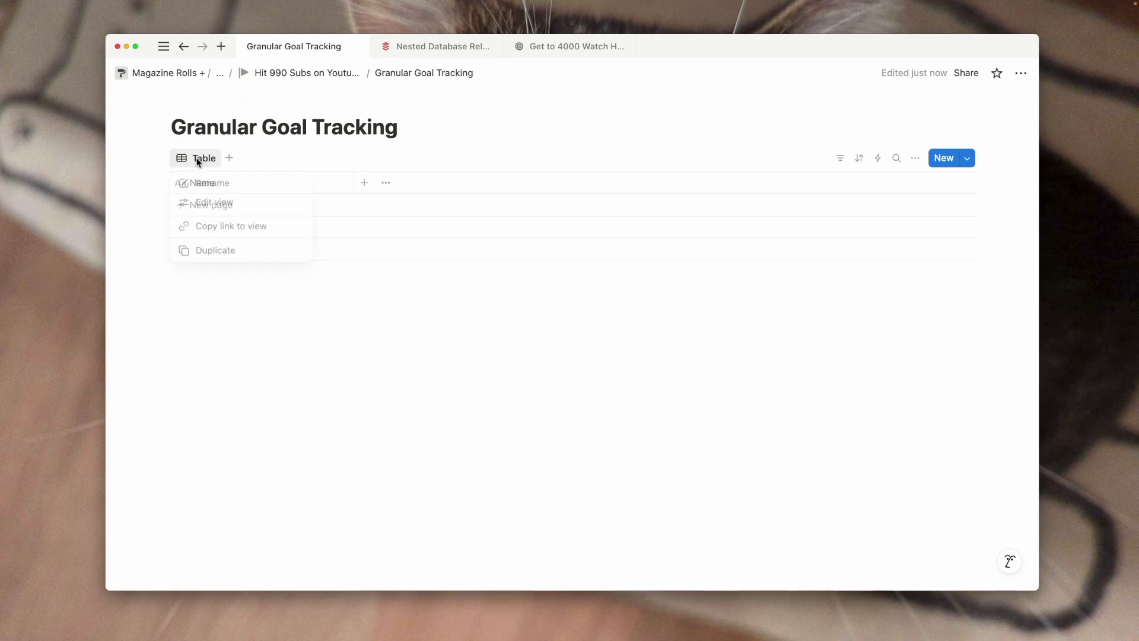
click(205, 201)
text(all entri)
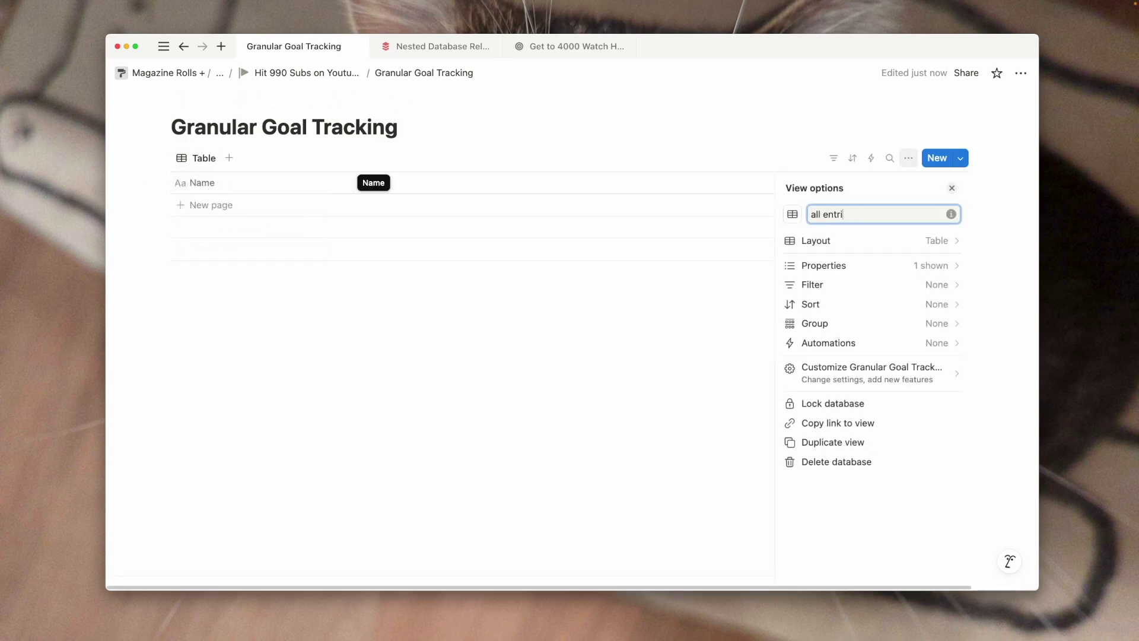
text(es)
click(276, 405)
Insert a /linked database view block above Granular Goal Tracking on the goal page
click(333, 75)
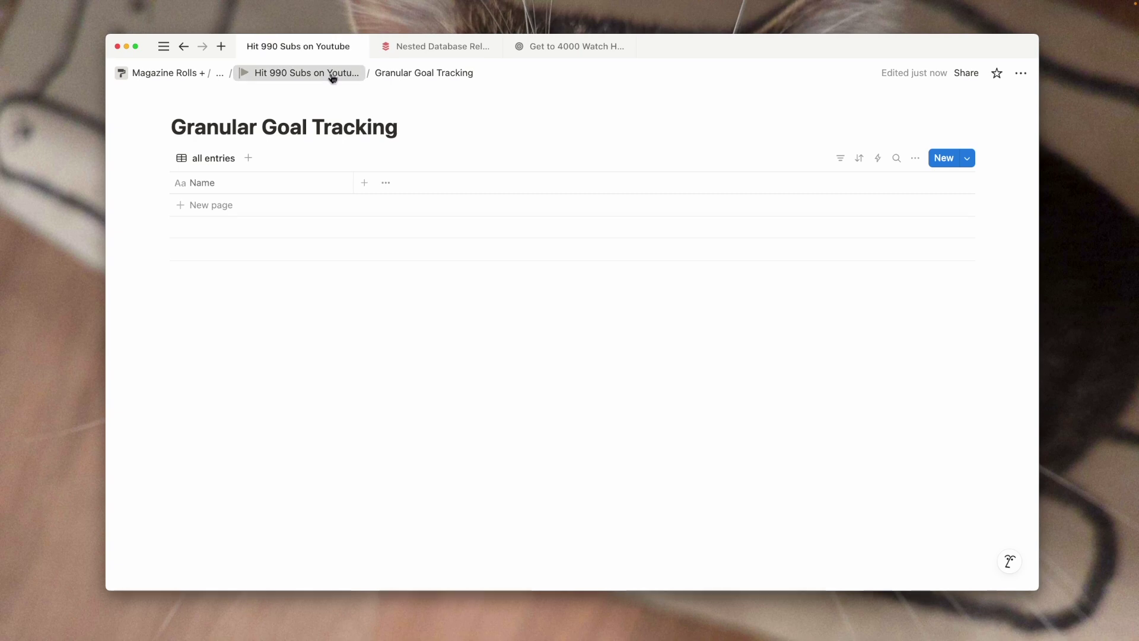
click(219, 434)
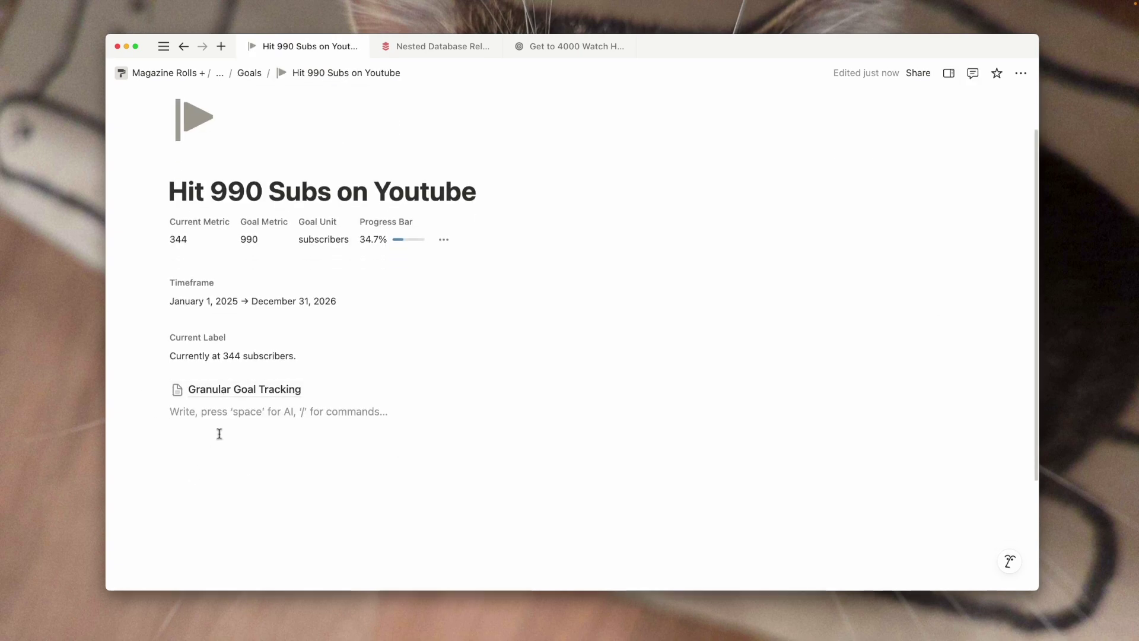
key(super+shift+Up)
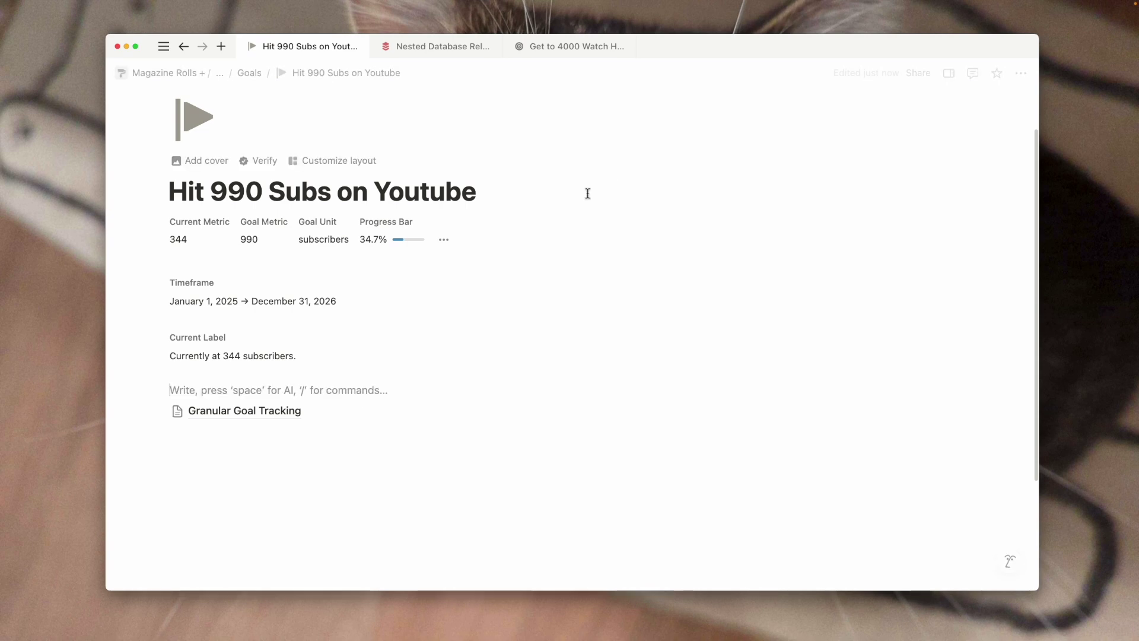
text(/linked)
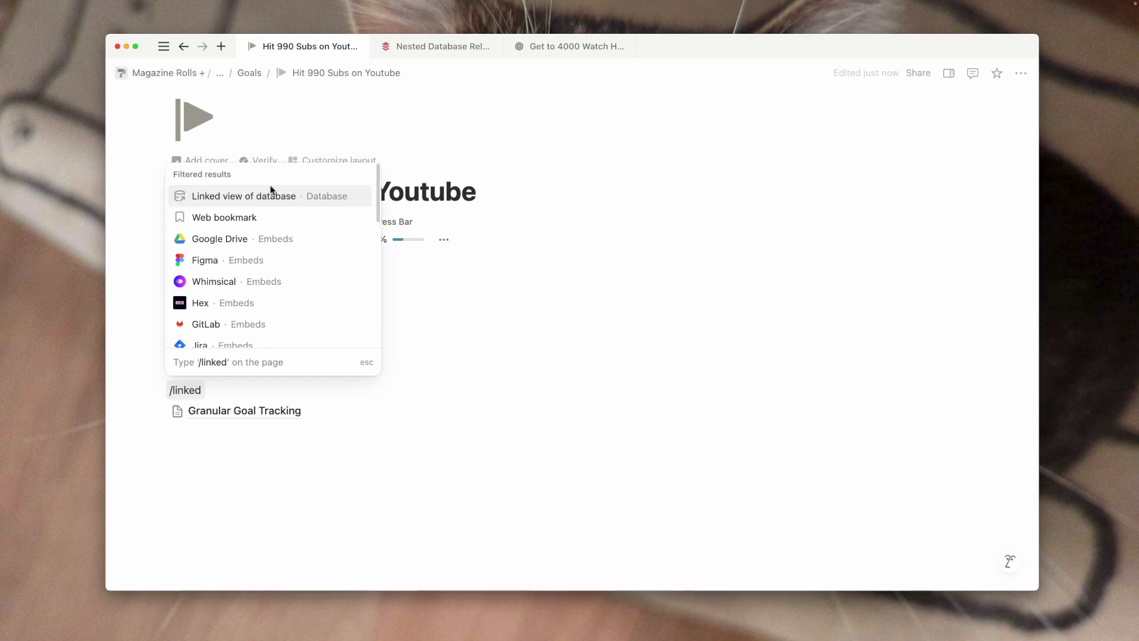
click(264, 197)
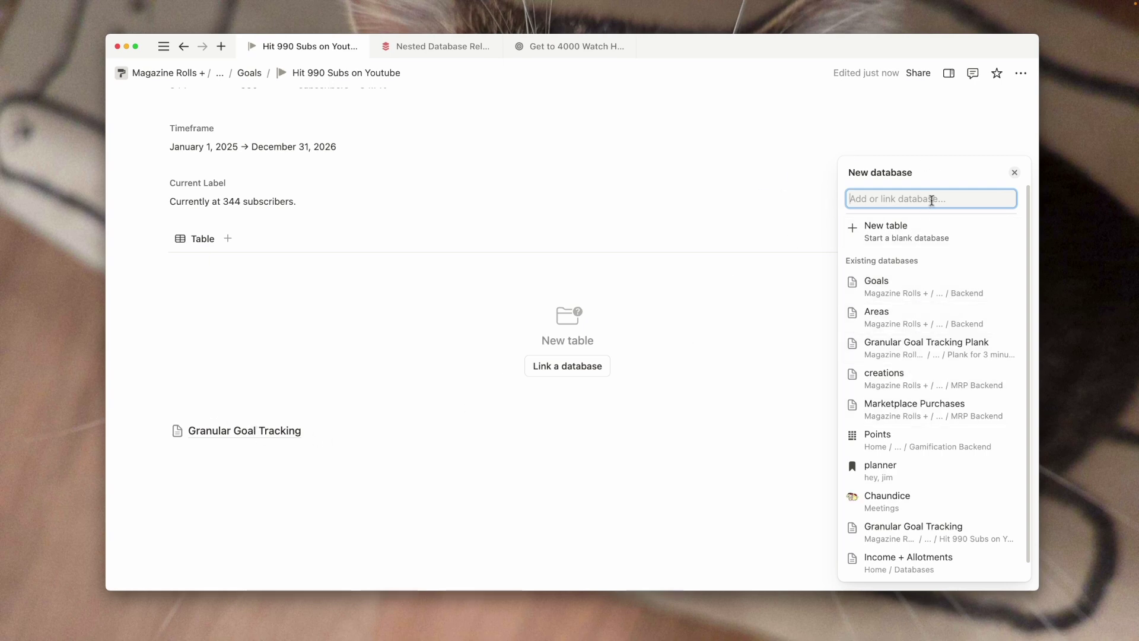
Rename the database to 'Granular Goal Tracking [Q]'
click(237, 436)
click(261, 440)
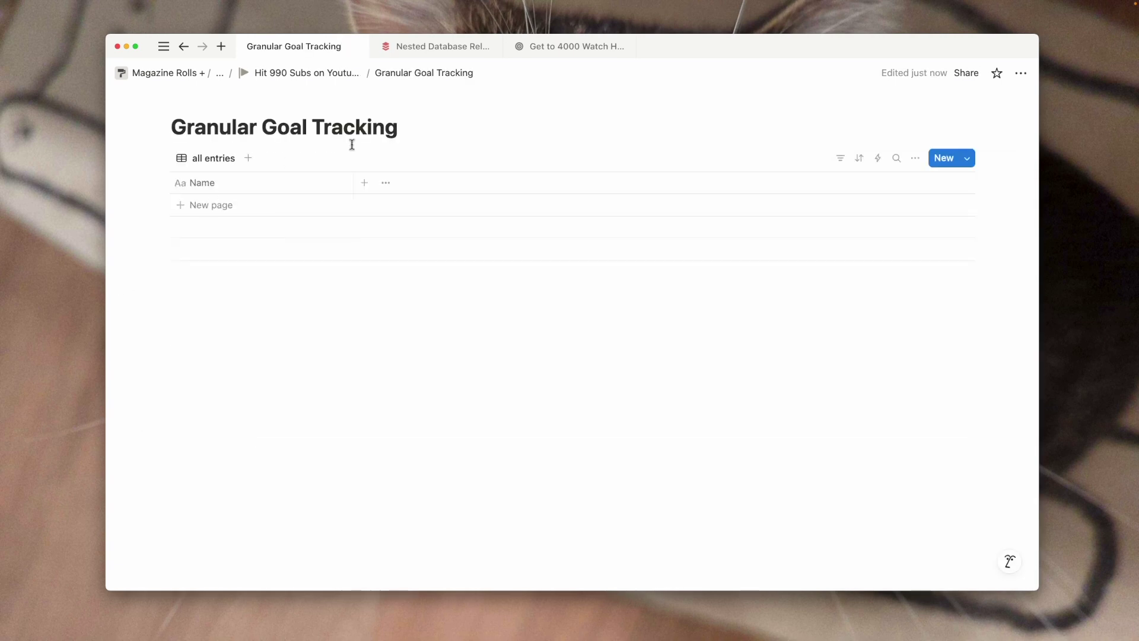
click(396, 130)
text([Q])
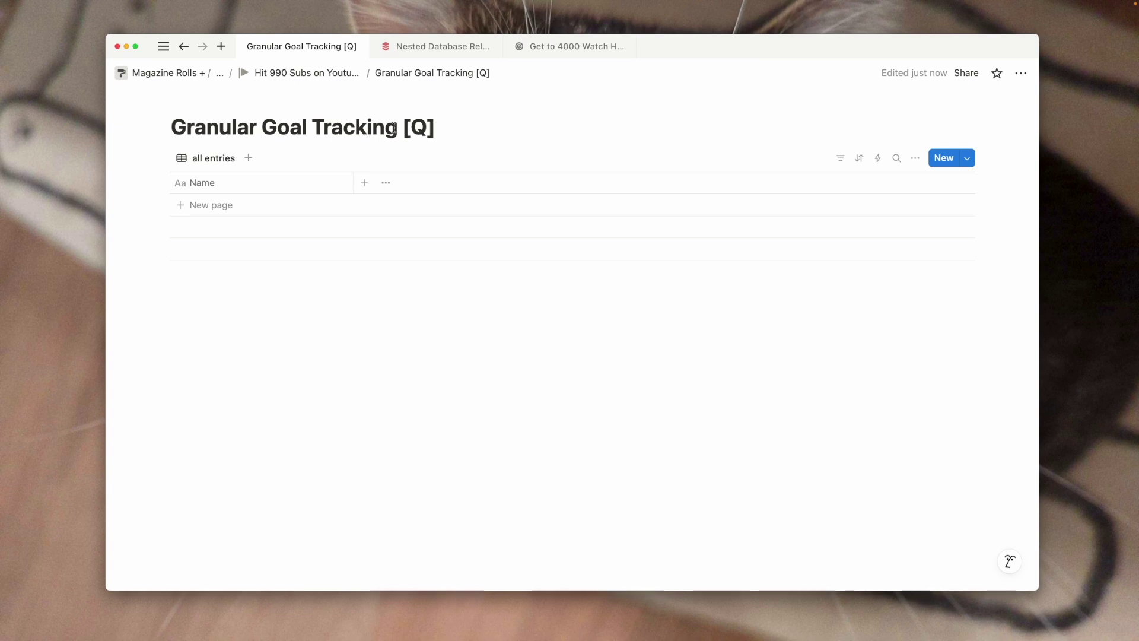
Link the view to Granular Goal Tracking [Q] and hide its database title
click(344, 73)
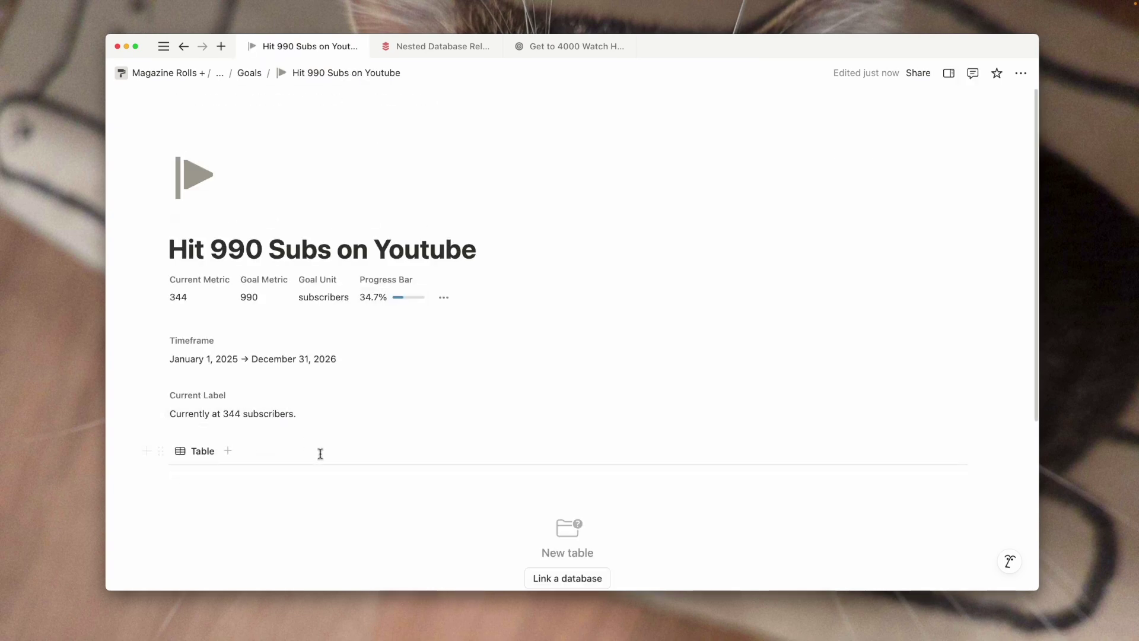
scroll(462, 427, down, 4)
click(581, 366)
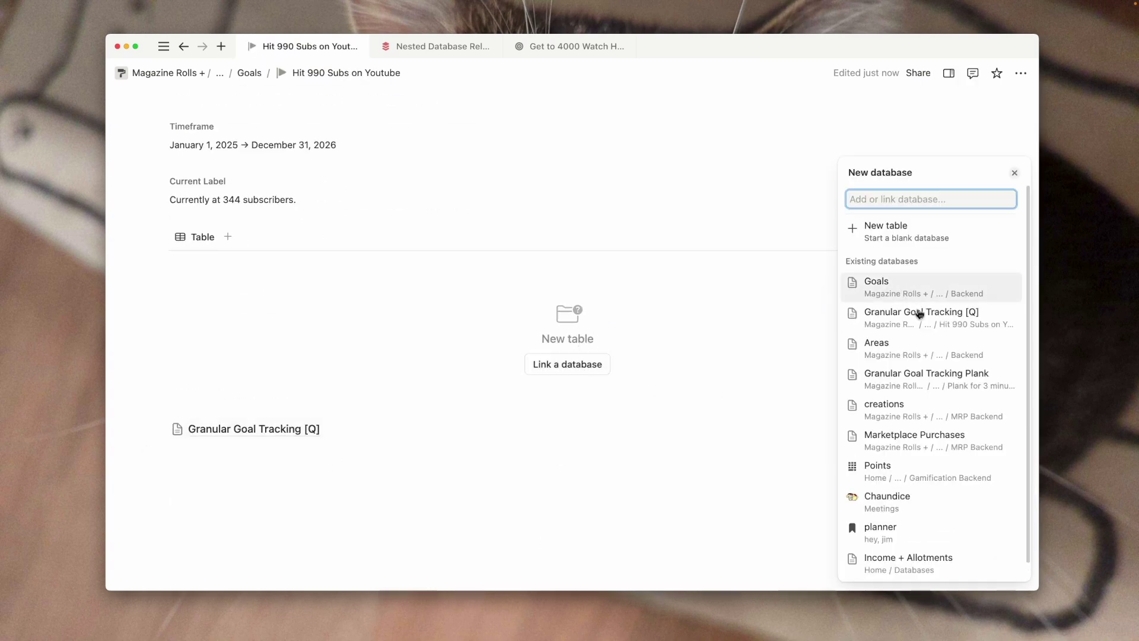
click(890, 312)
click(340, 265)
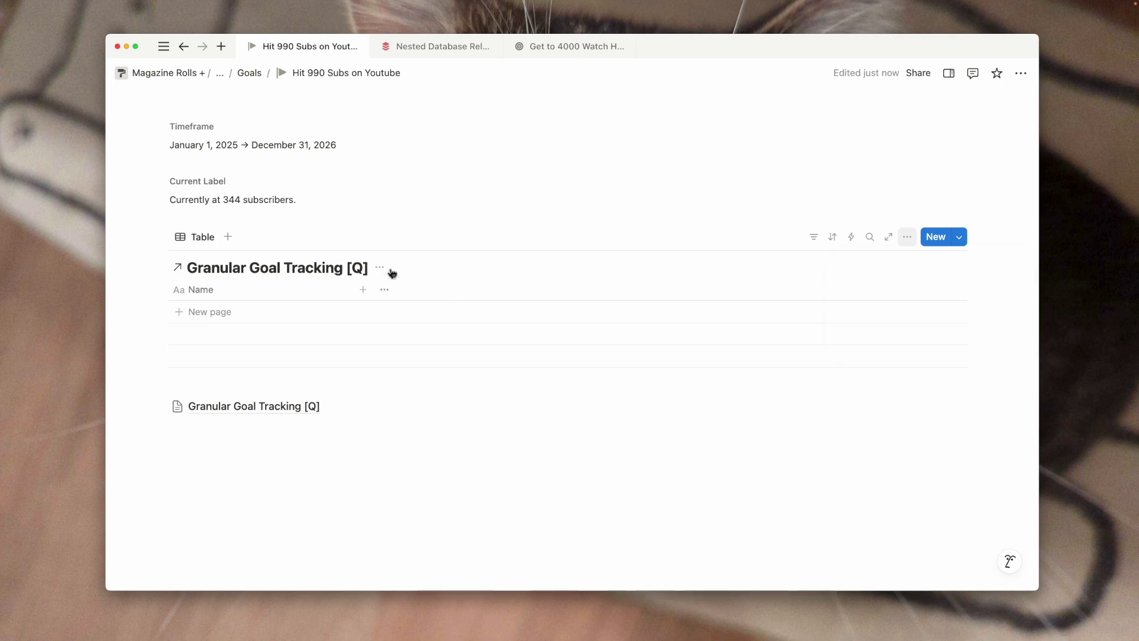
click(379, 266)
click(424, 333)
Rename the linked table view to 'all entries'
click(202, 245)
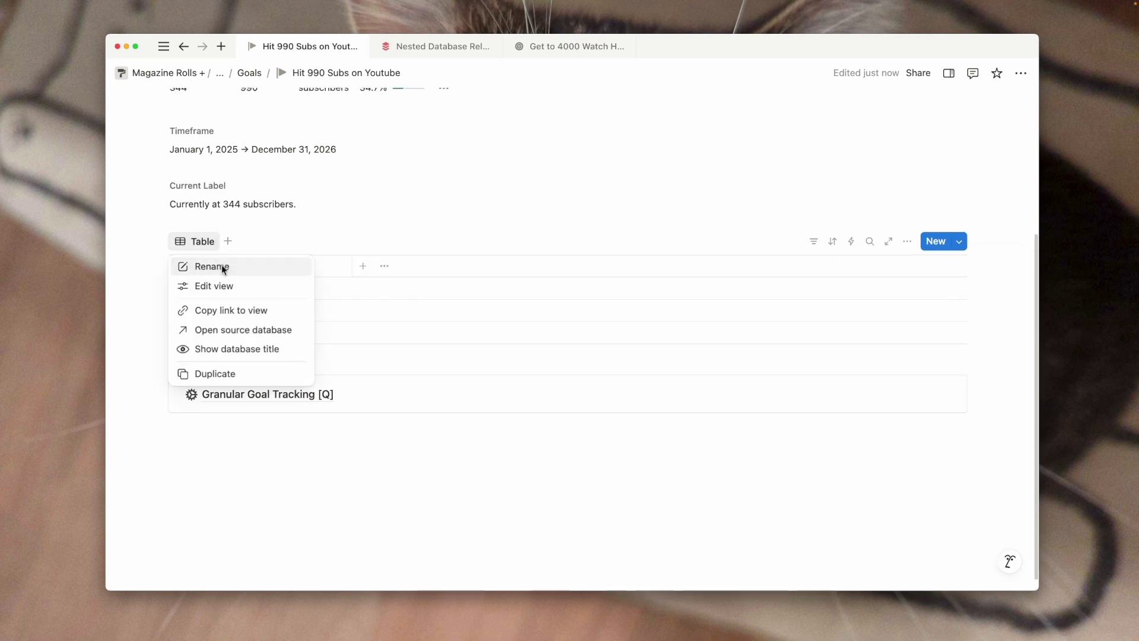
click(222, 265)
text(all)
key(alt+BackSpace)
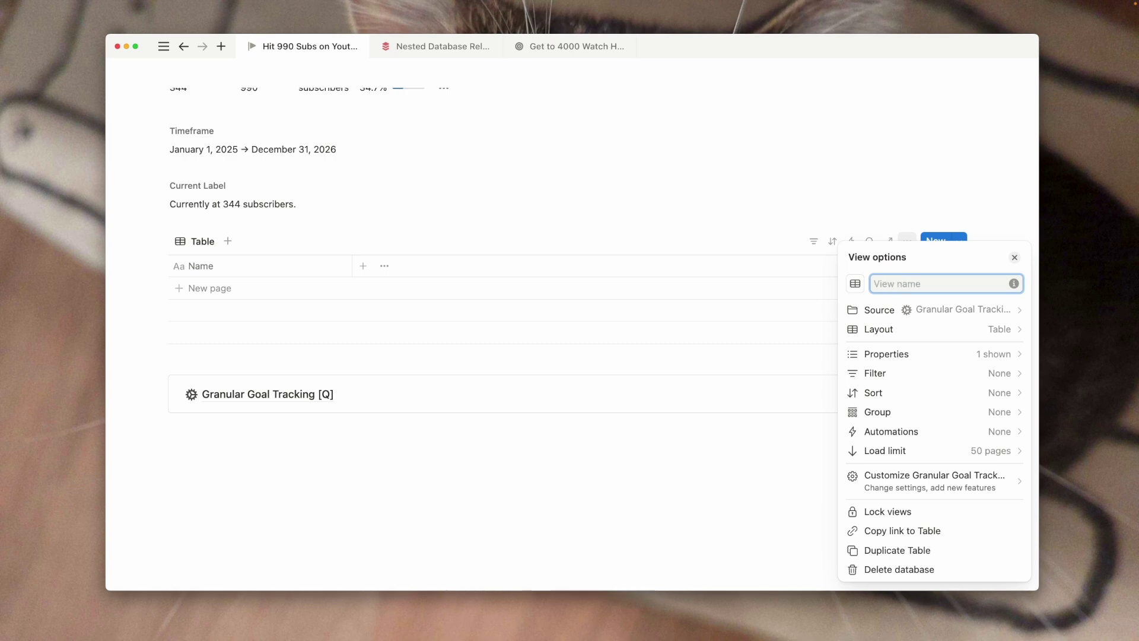
text(a)
click(326, 229)
scroll(422, 234, up, 5)
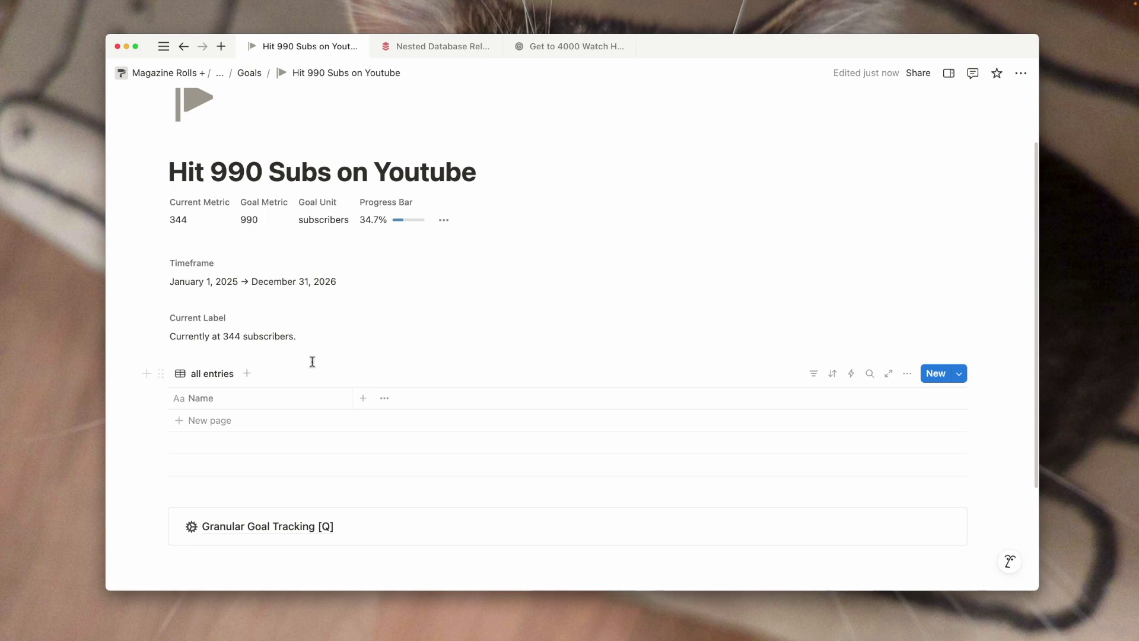
scroll(484, 159, down, 1)
click(483, 161)
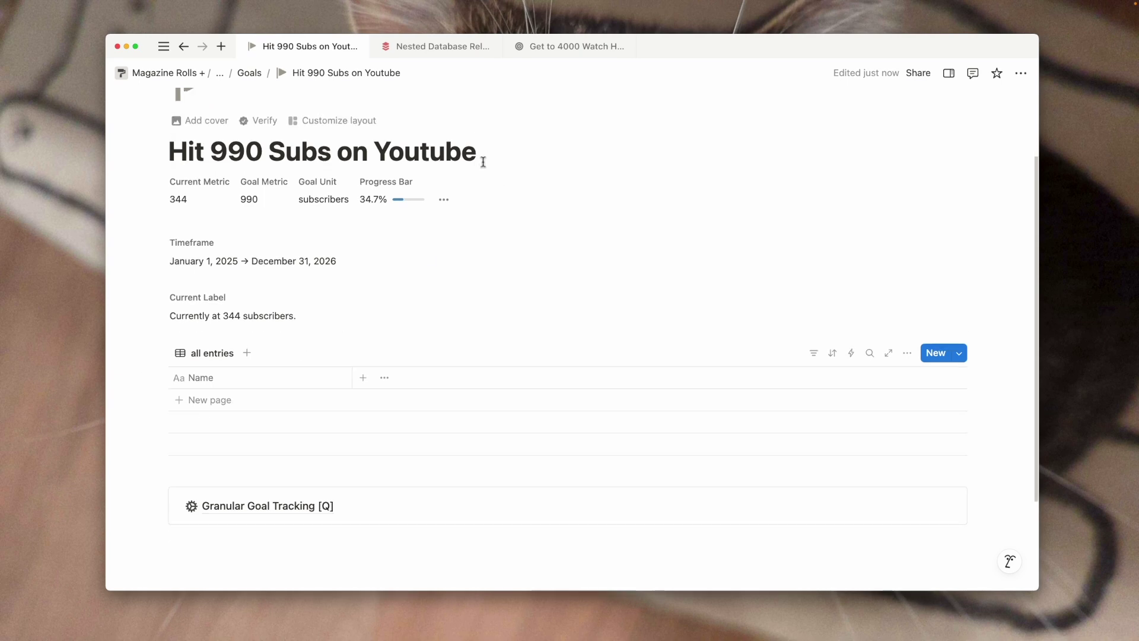
Insert a /button block above the table named 'Another One!'
key(Return)
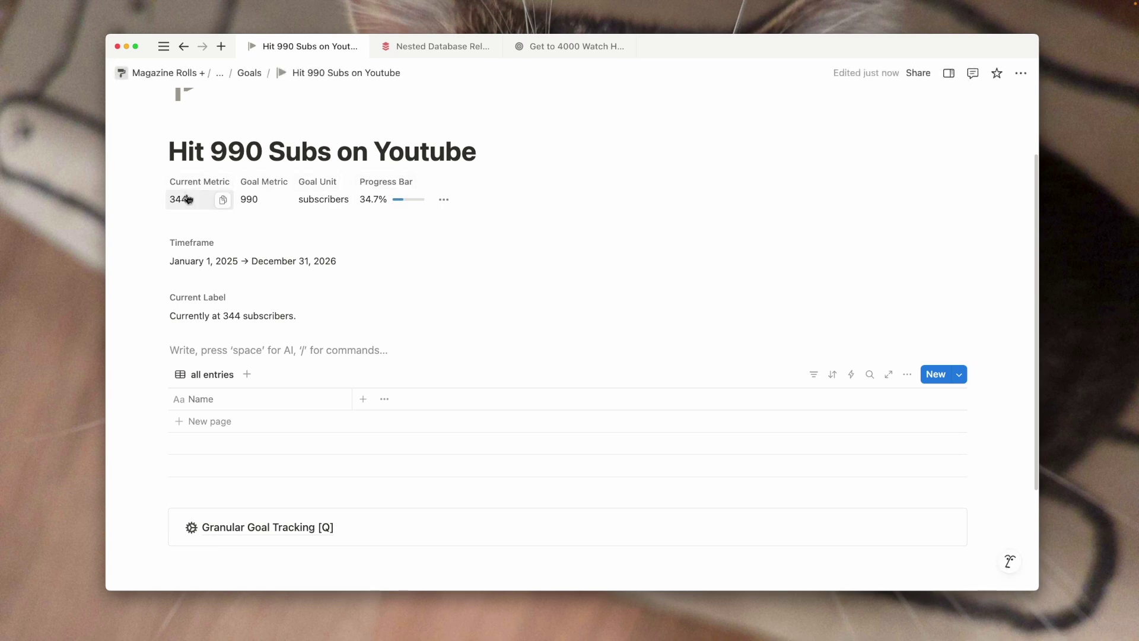
text(/butt)
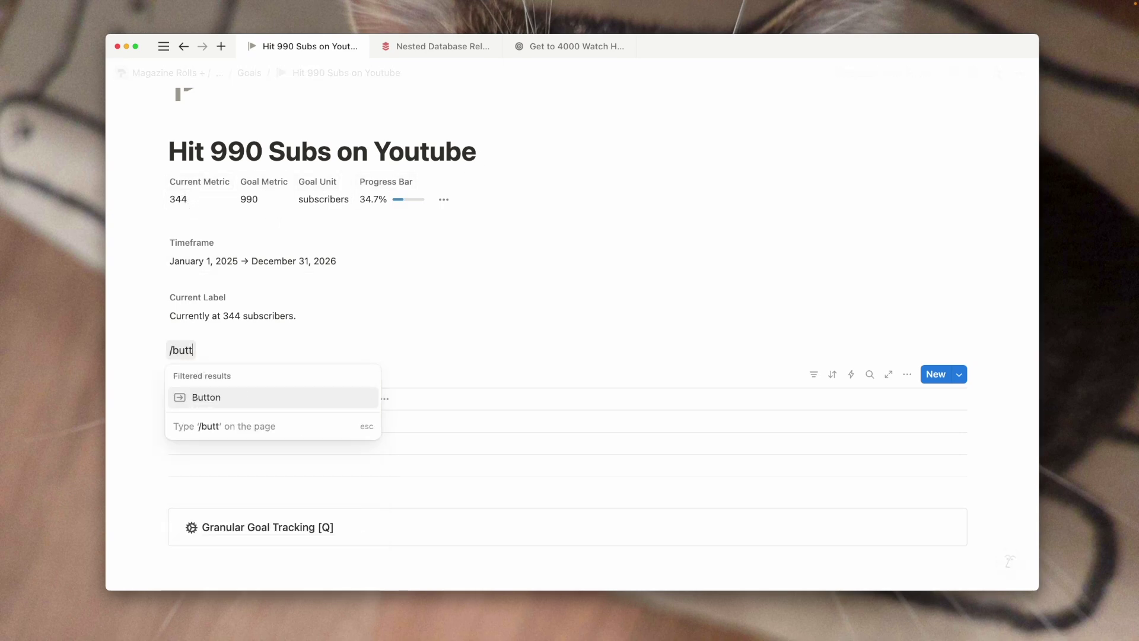
key(Return)
scroll(326, 419, down, 3)
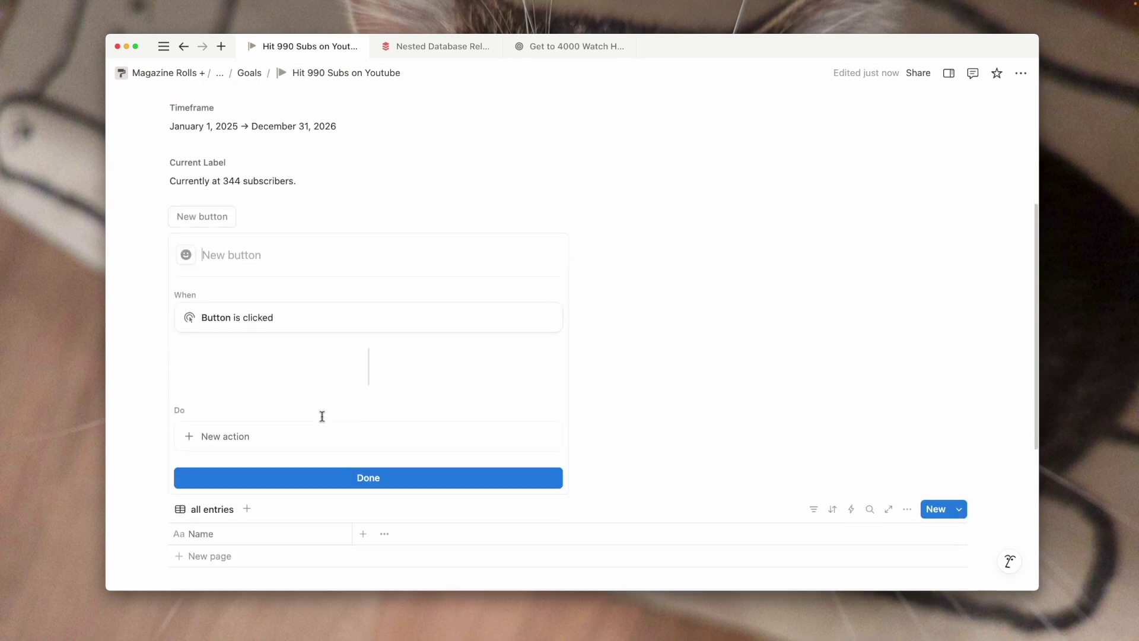
text(A)
key(BackSpace)
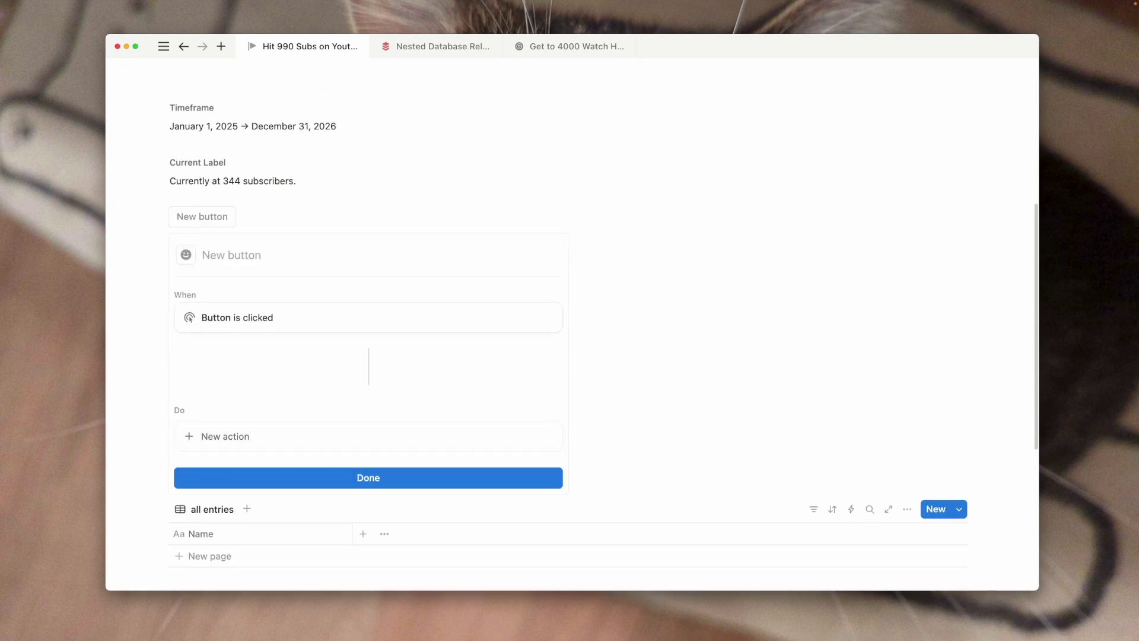
click(587, 46)
click(320, 51)
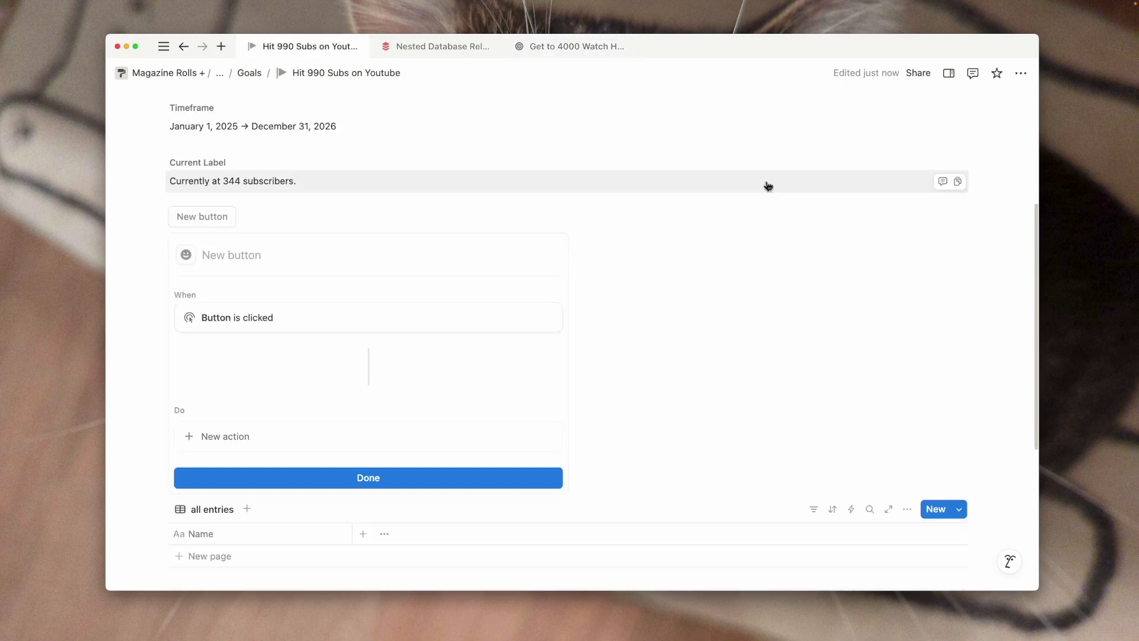
text(Another One!)
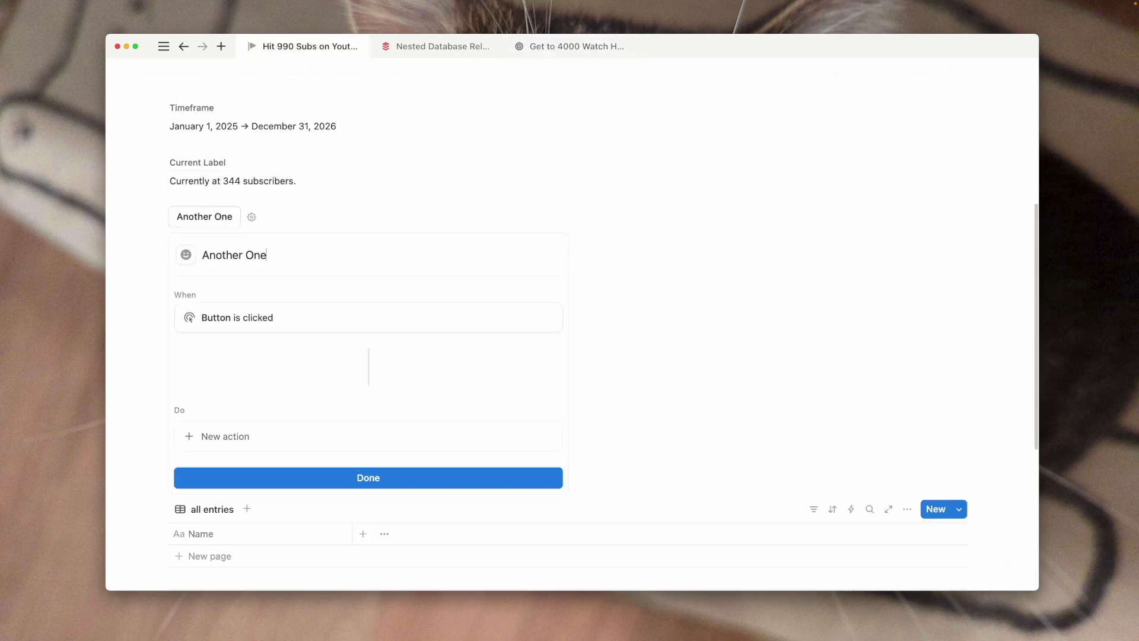
Add a Define variables action to the Another One! button
click(337, 428)
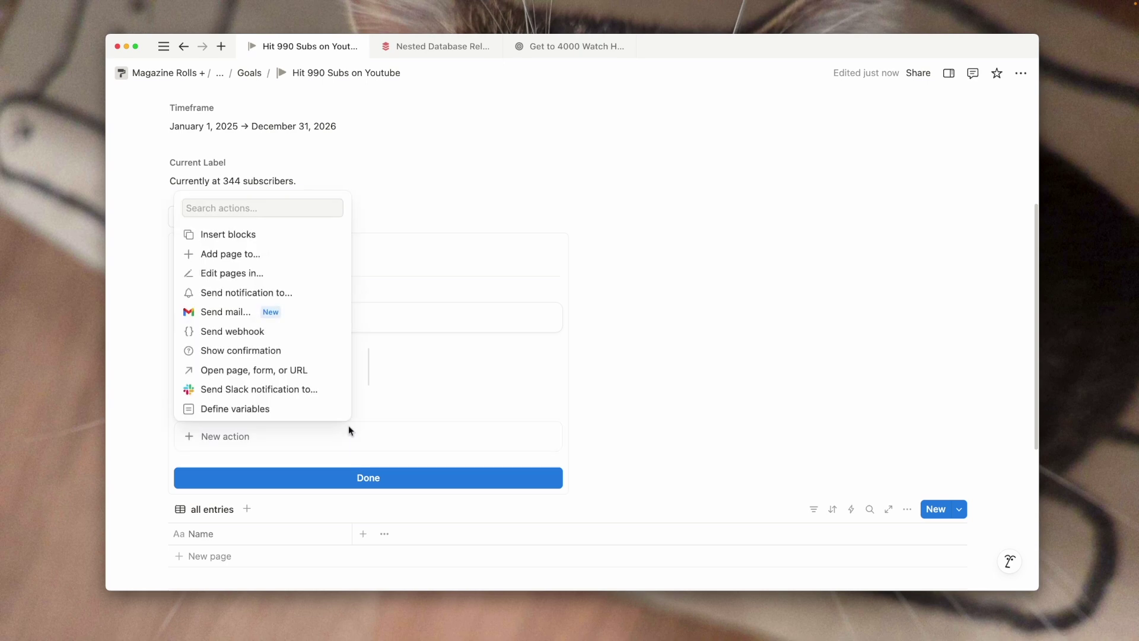
click(286, 409)
scroll(339, 414, down, 1)
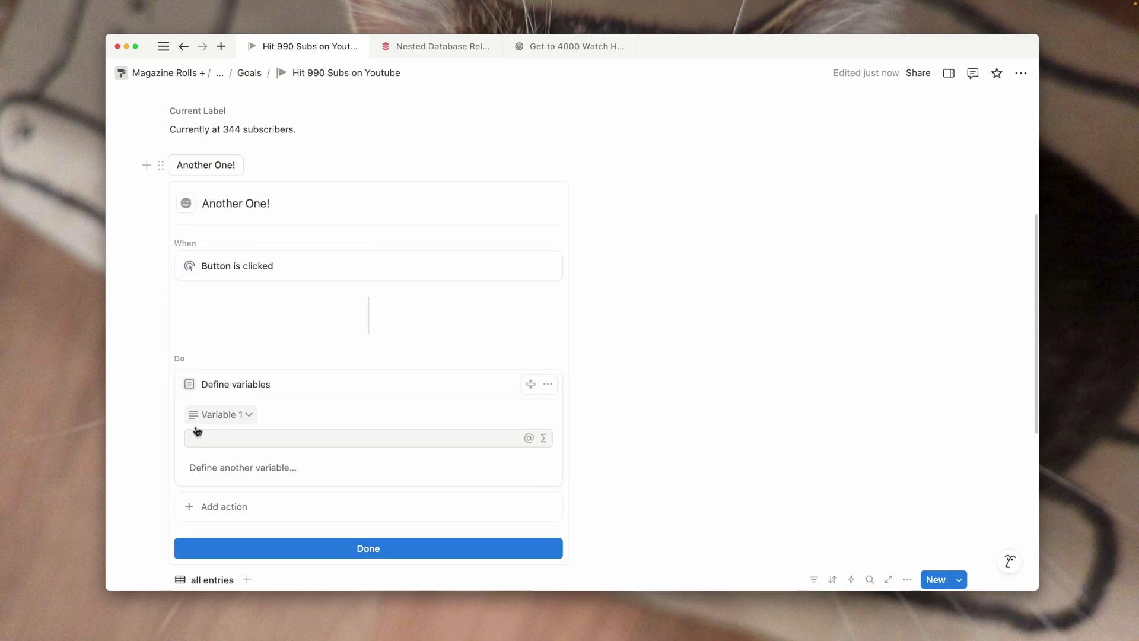
click(541, 40)
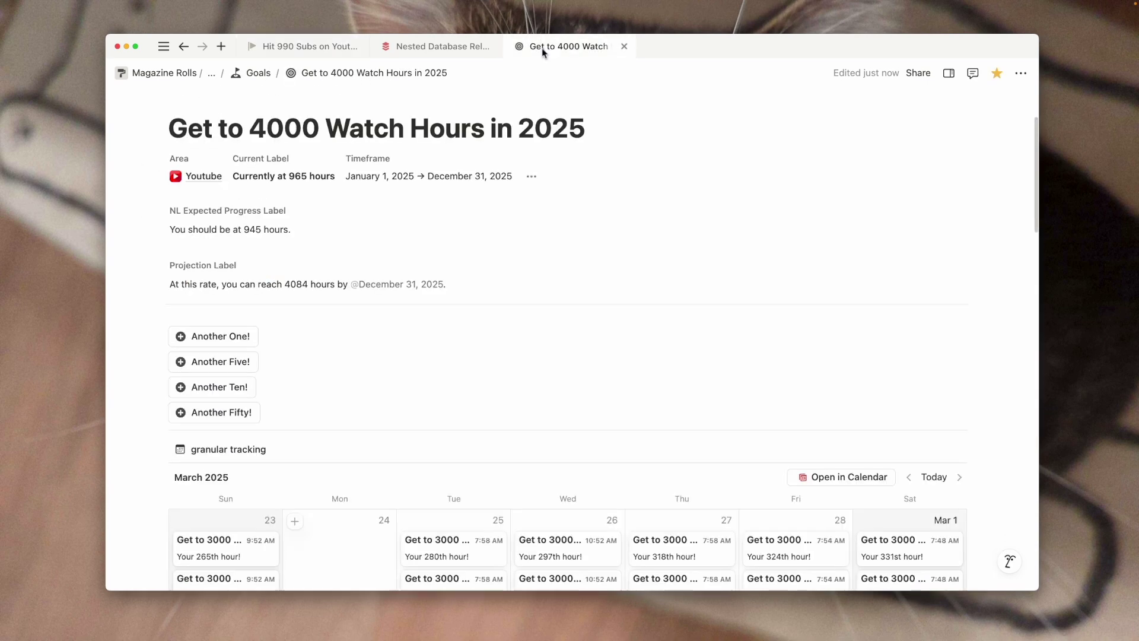
scroll(318, 399, down, 3)
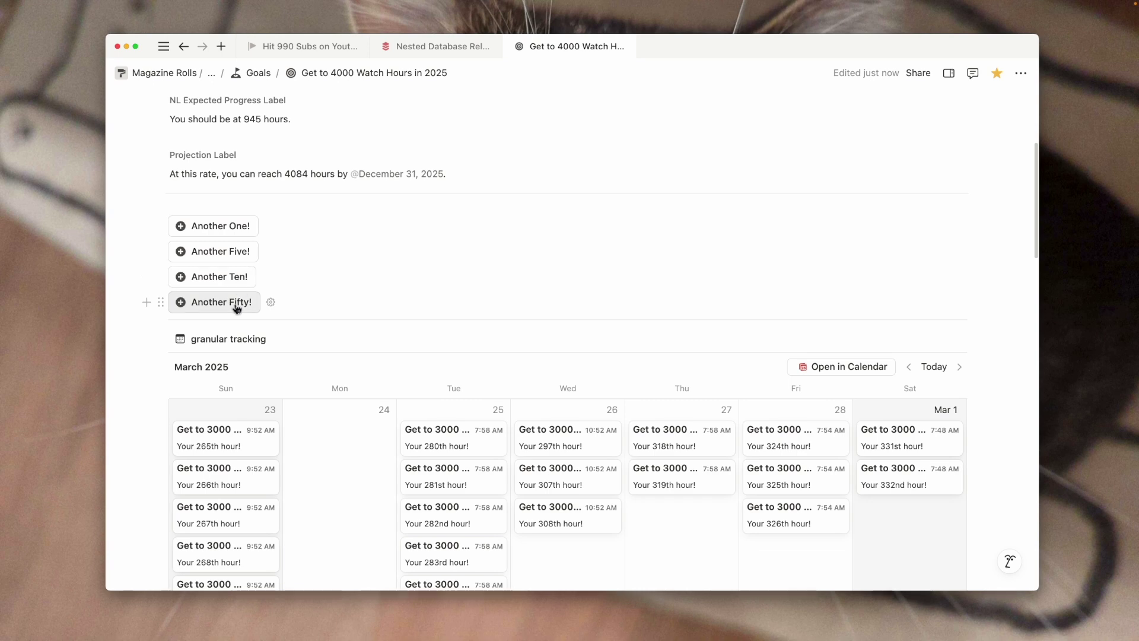
click(272, 251)
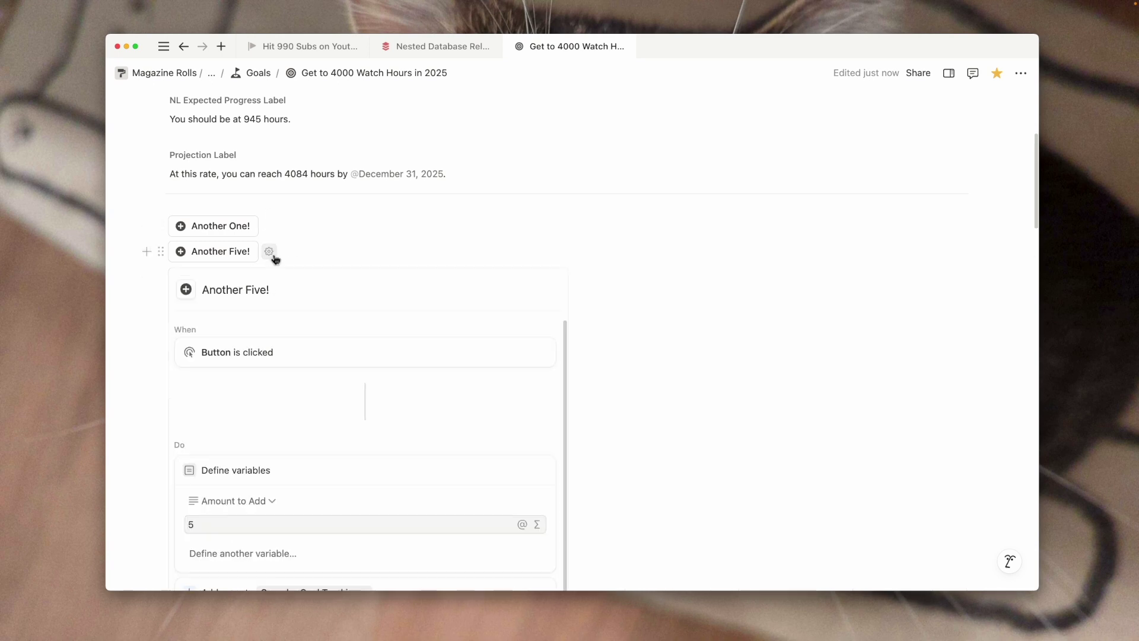
scroll(272, 474, down, 2)
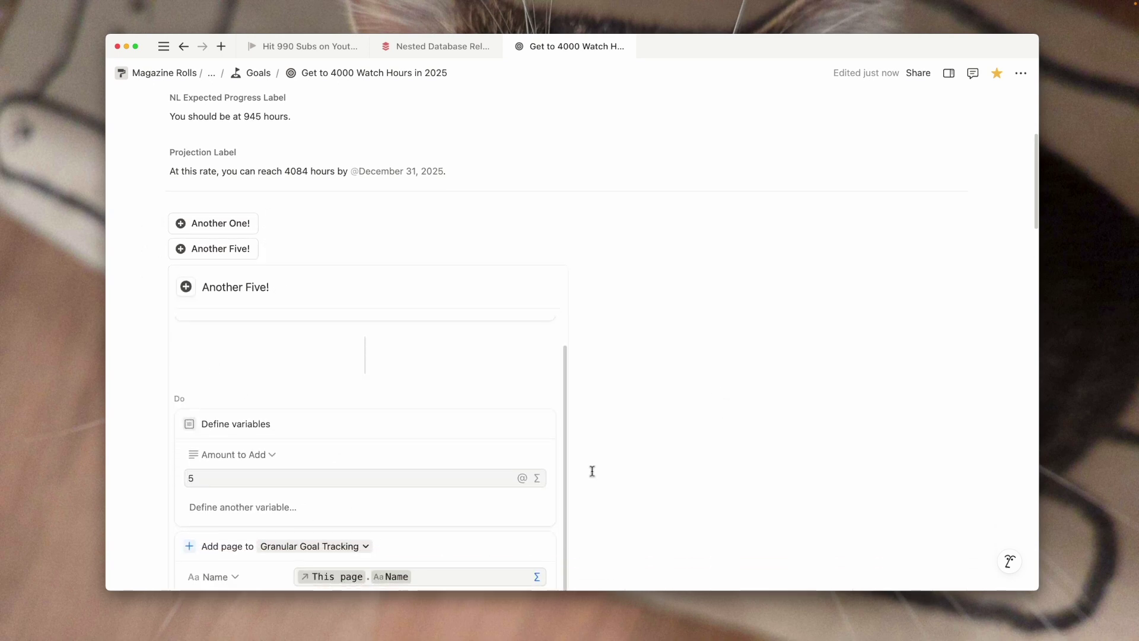
scroll(611, 475, down, 5)
scroll(374, 361, down, 4)
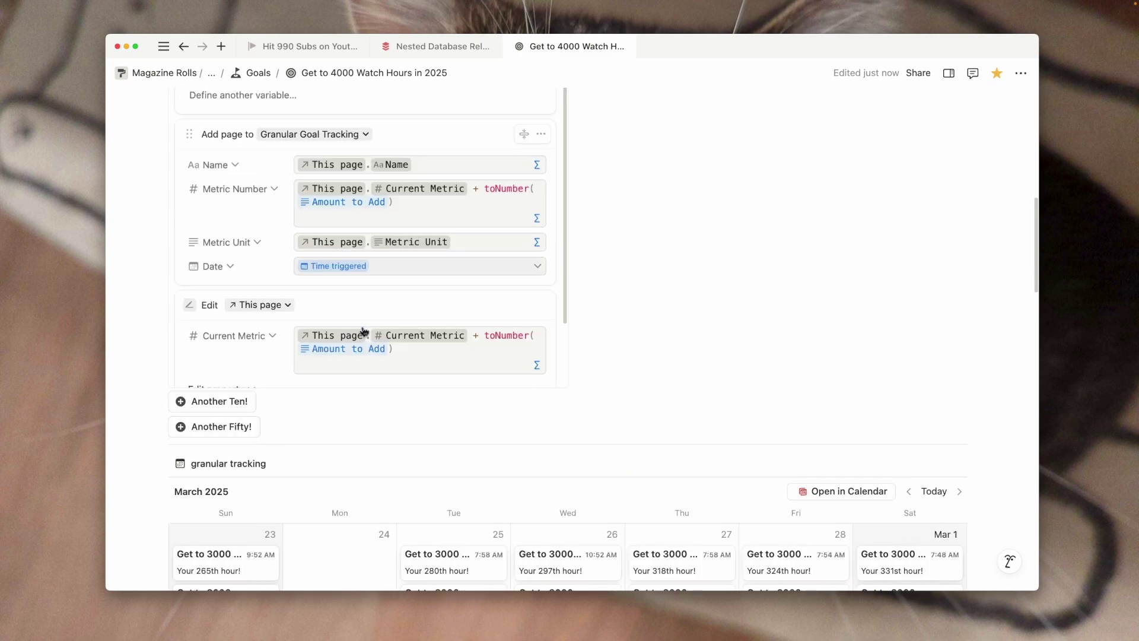
click(270, 374)
scroll(297, 385, up, 10)
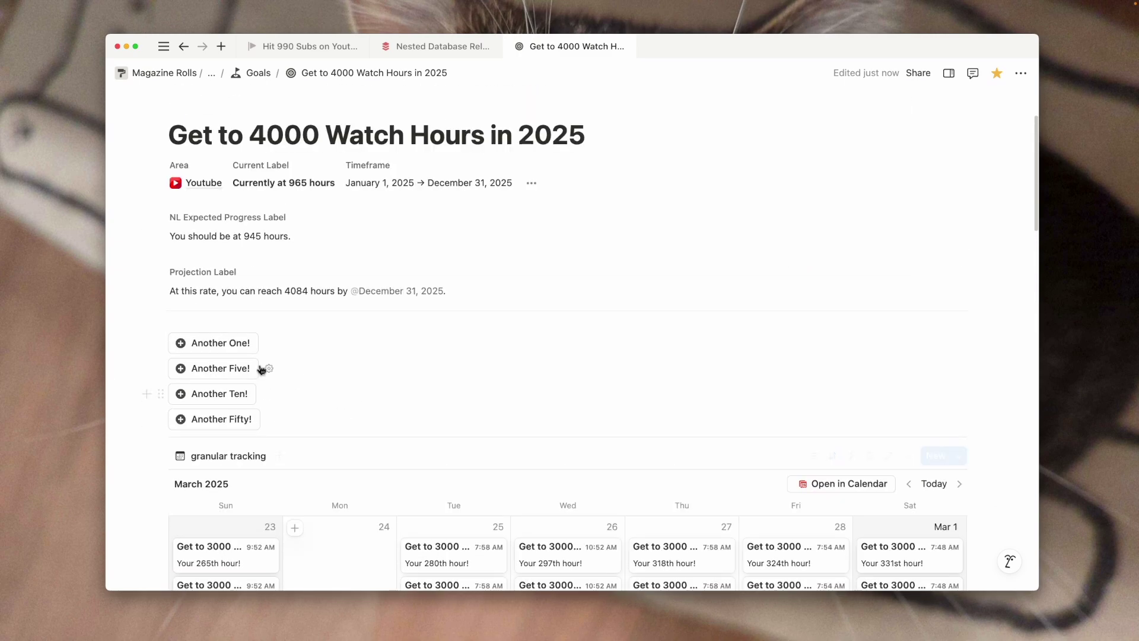
click(457, 46)
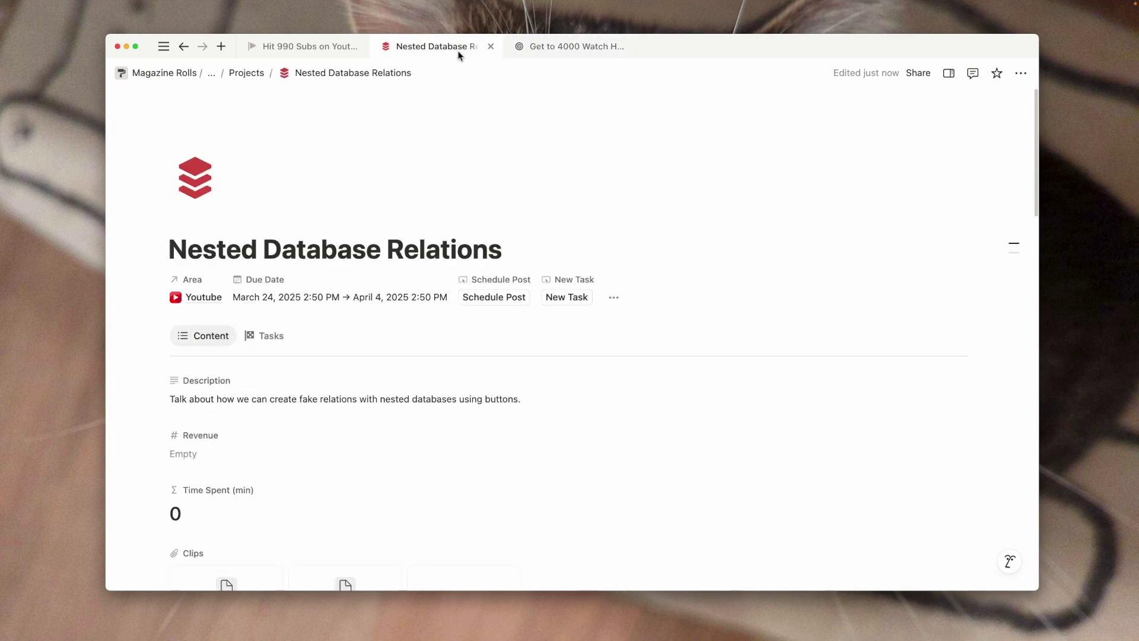
click(286, 48)
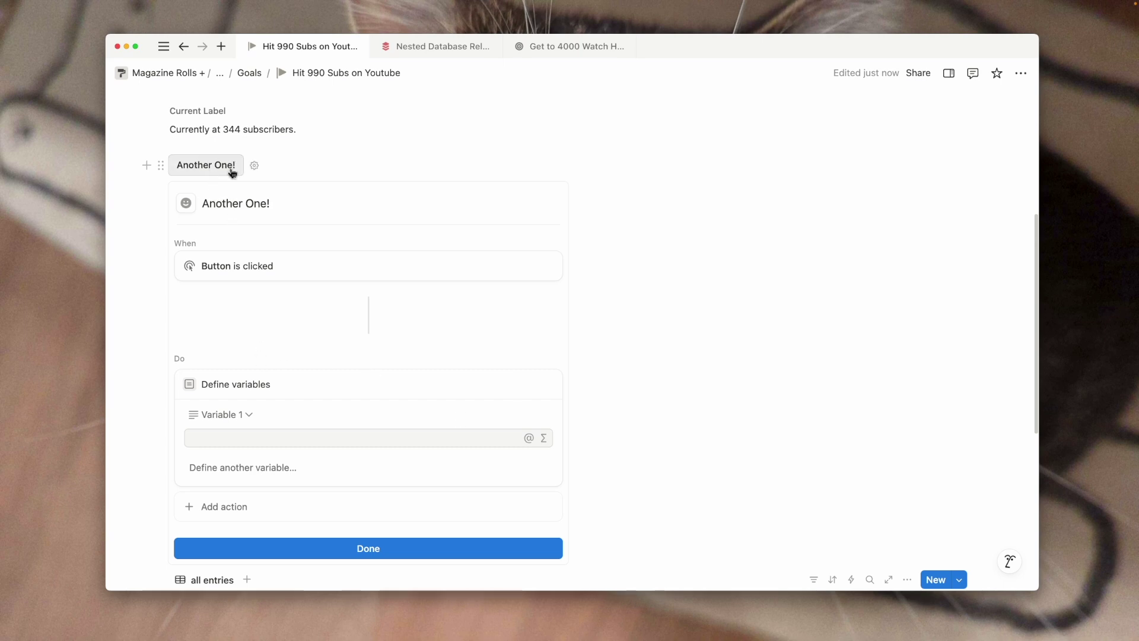
Rename Variable 1 to 'Amount to Add'
click(220, 416)
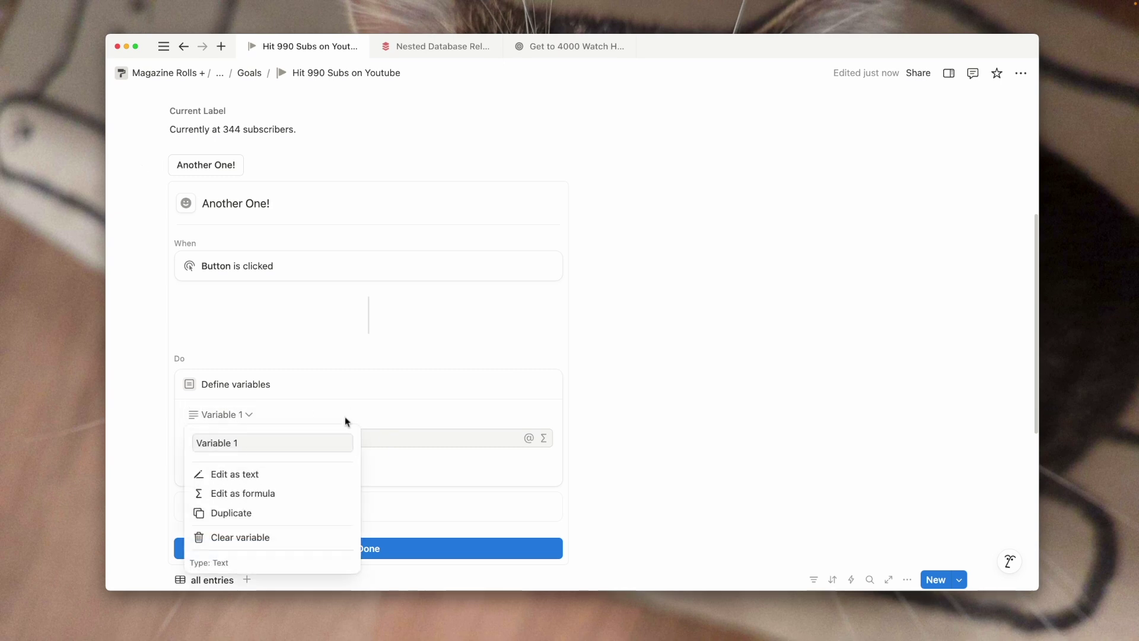
click(230, 449)
key(super+a)
text(Amou)
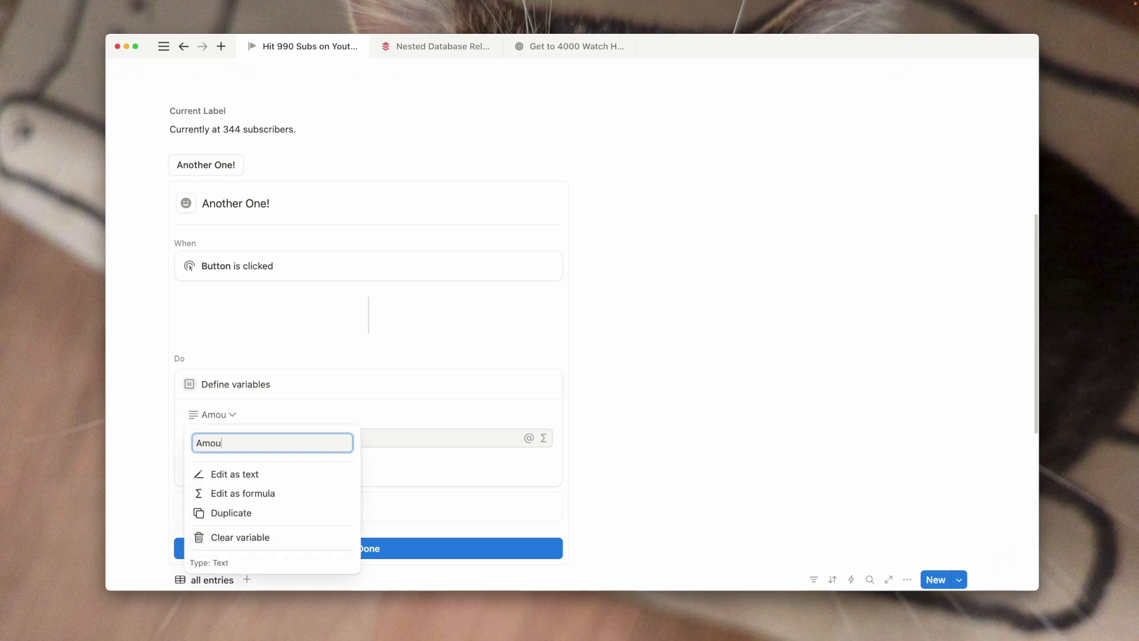
text(nt to Add)
key(Return)
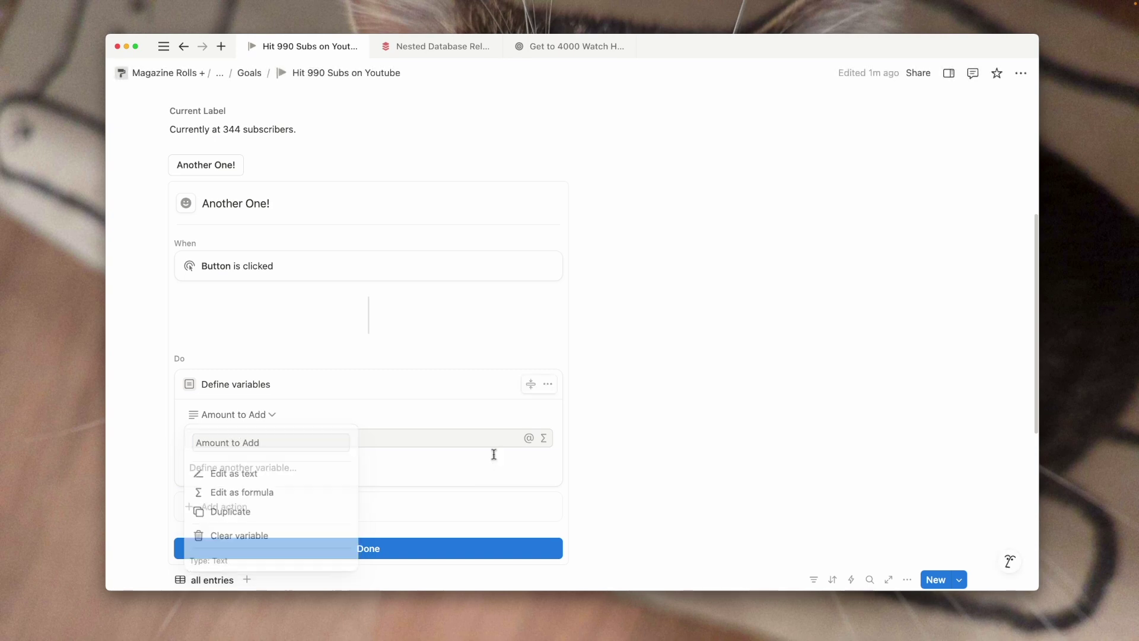
Set Amount to Add's value formula to 1 and save it
click(544, 438)
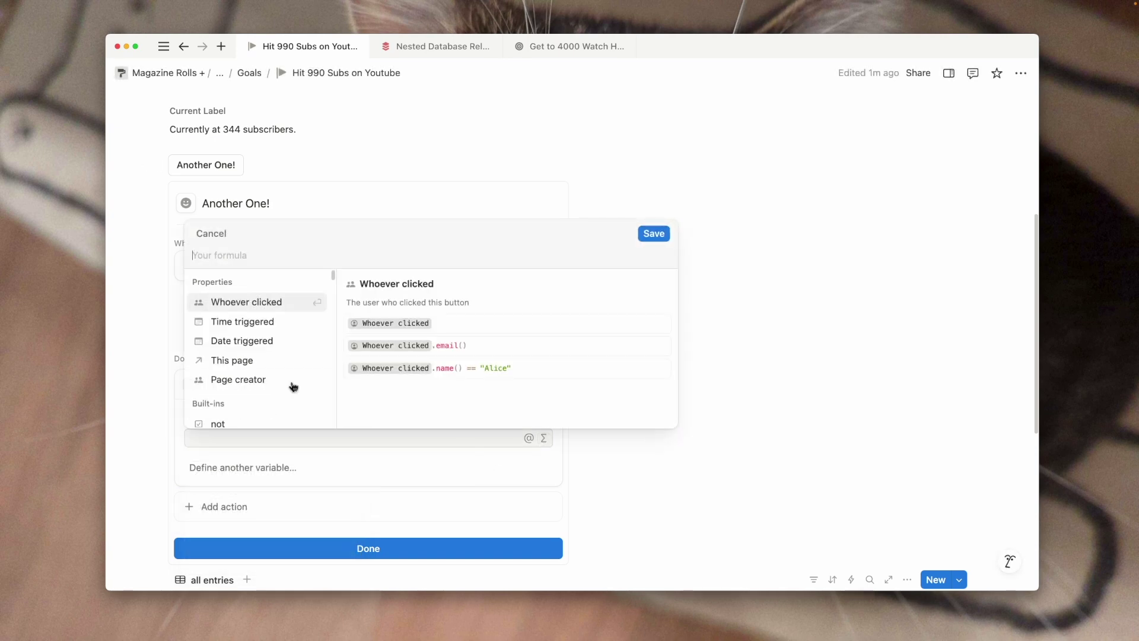
text(1)
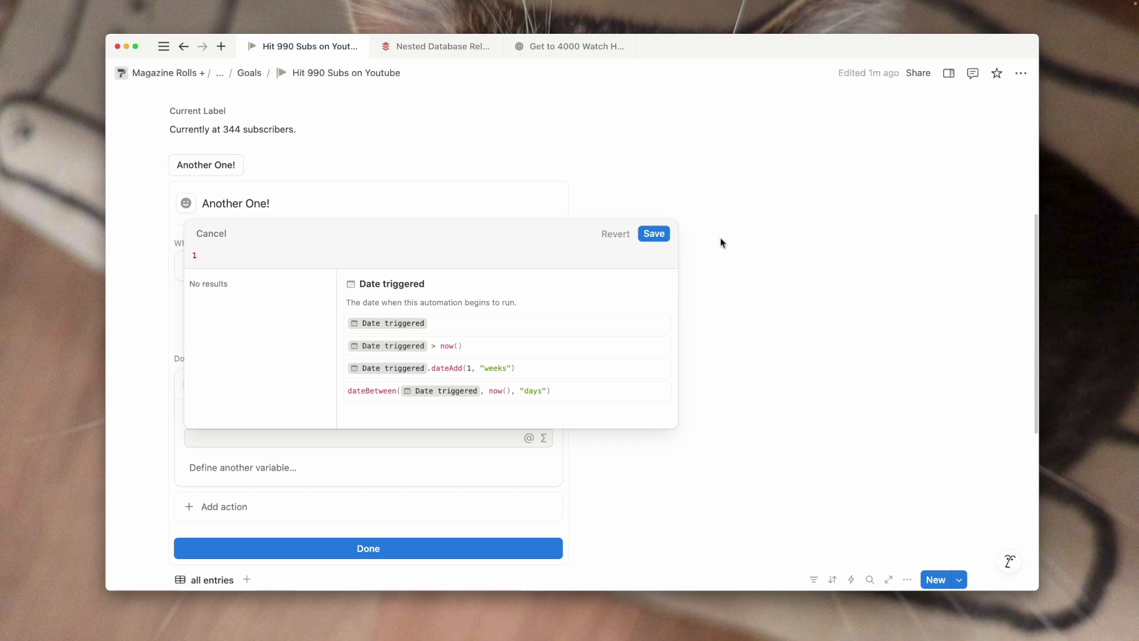
click(654, 233)
scroll(281, 465, down, 2)
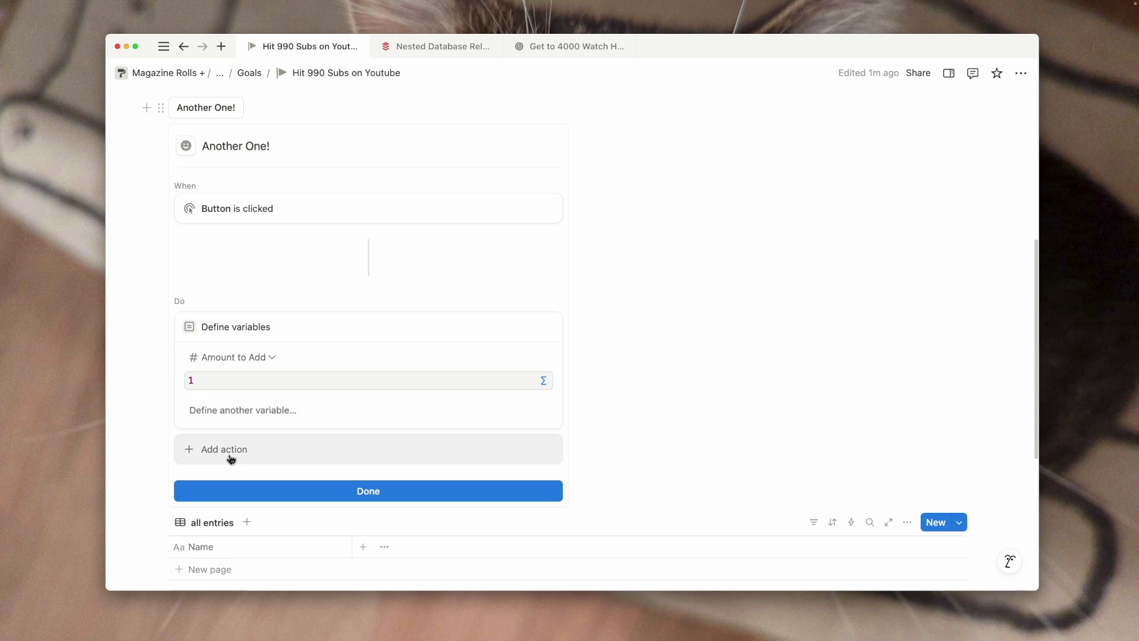
scroll(411, 325, up, 10)
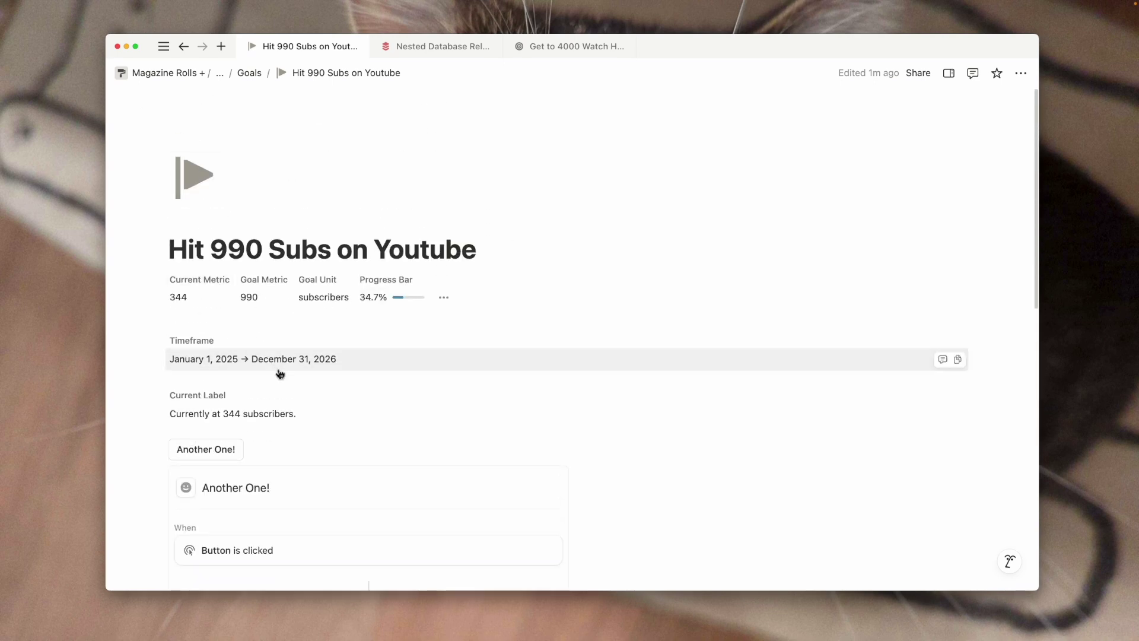
scroll(277, 371, down, 10)
scroll(315, 496, up, 2)
click(270, 524)
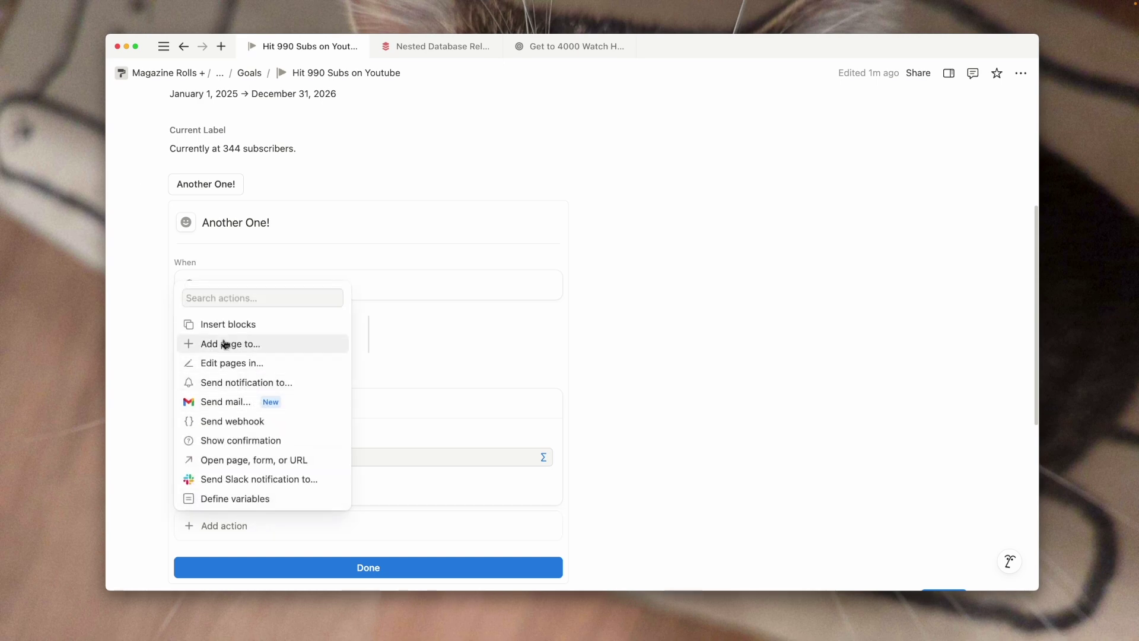
Add an Edit pages action targeting This page's Current Metric property
click(233, 363)
scroll(255, 391, down, 4)
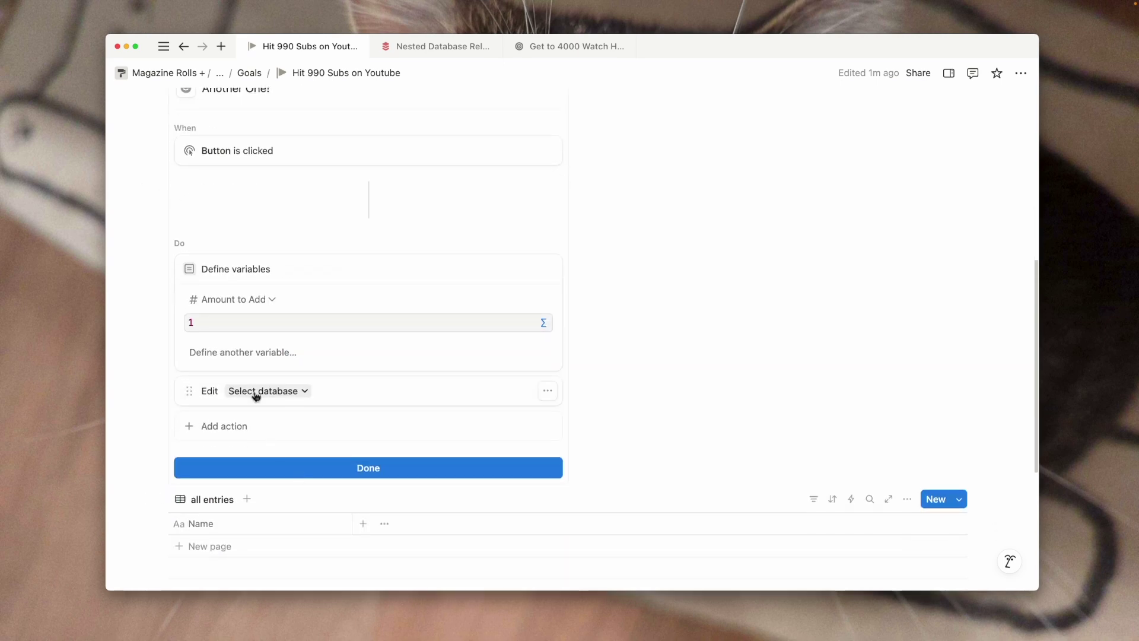
click(264, 391)
click(252, 172)
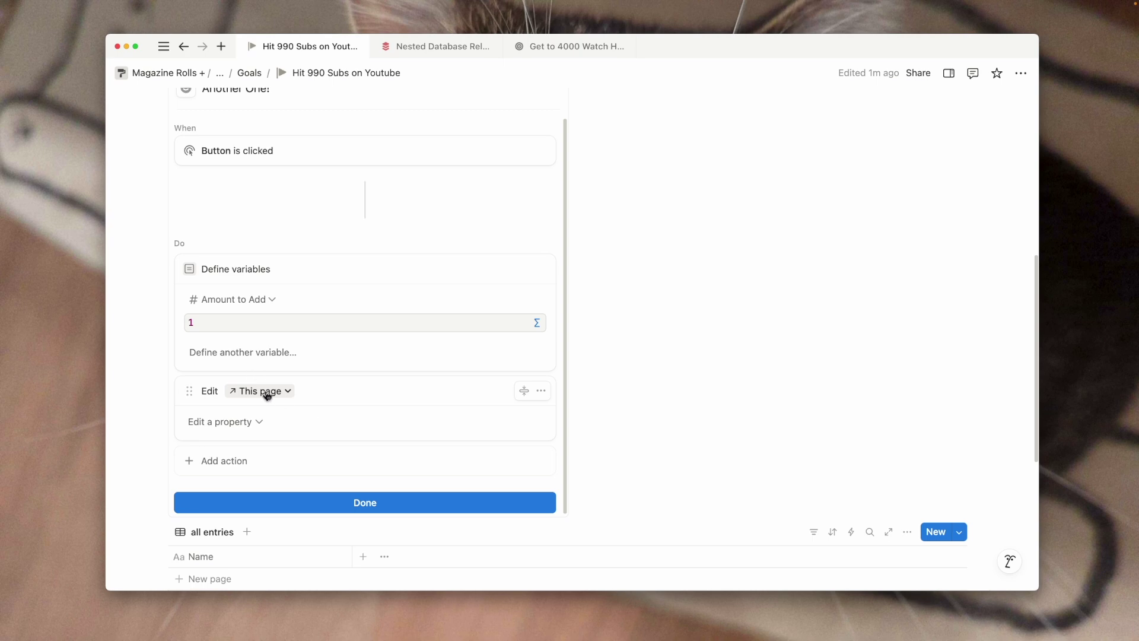
scroll(249, 355, up, 6)
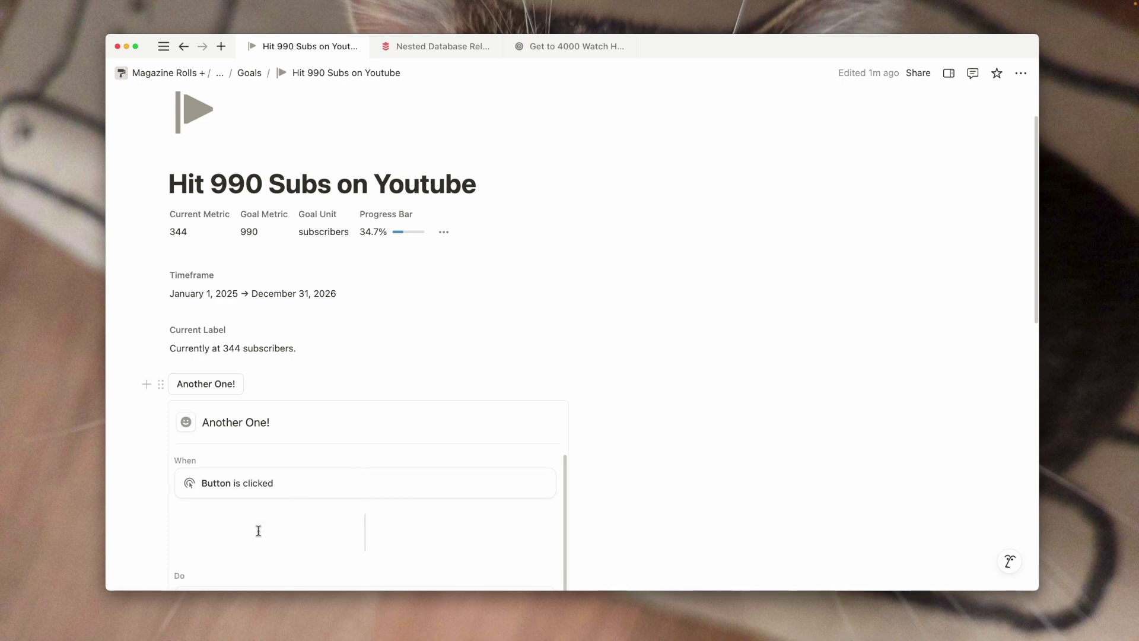
scroll(256, 531, down, 3)
scroll(262, 536, down, 2)
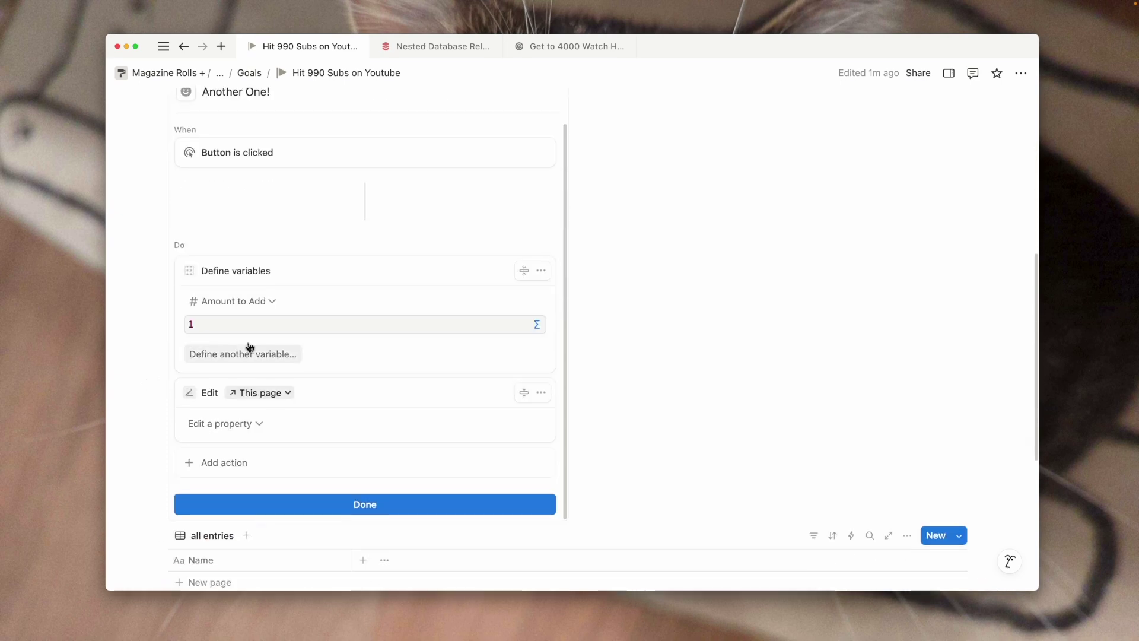
click(254, 425)
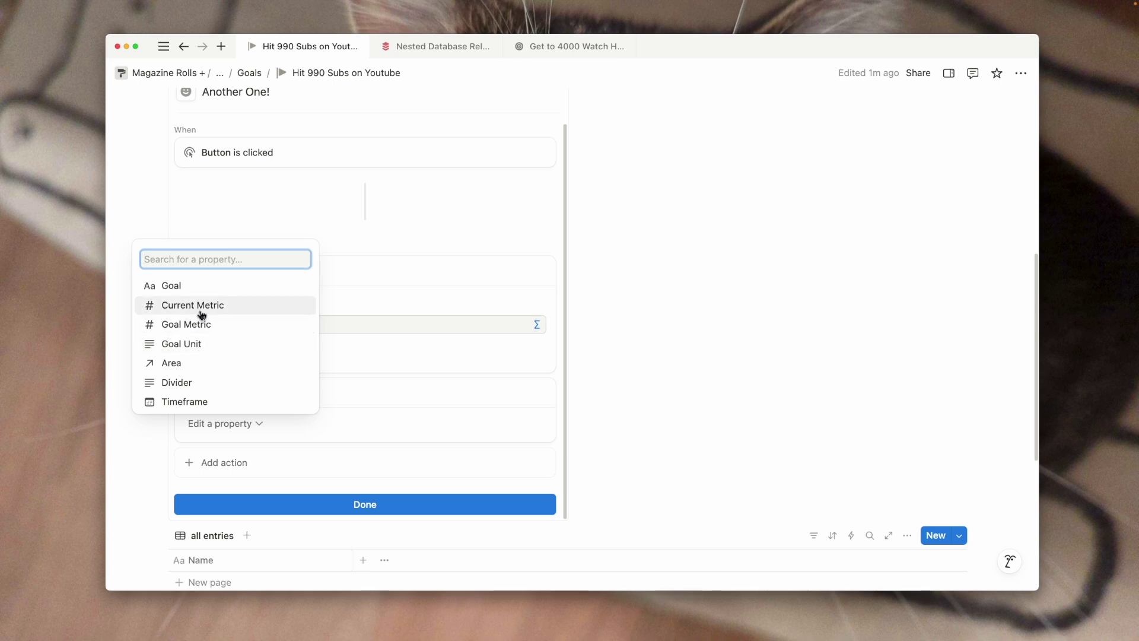
click(204, 311)
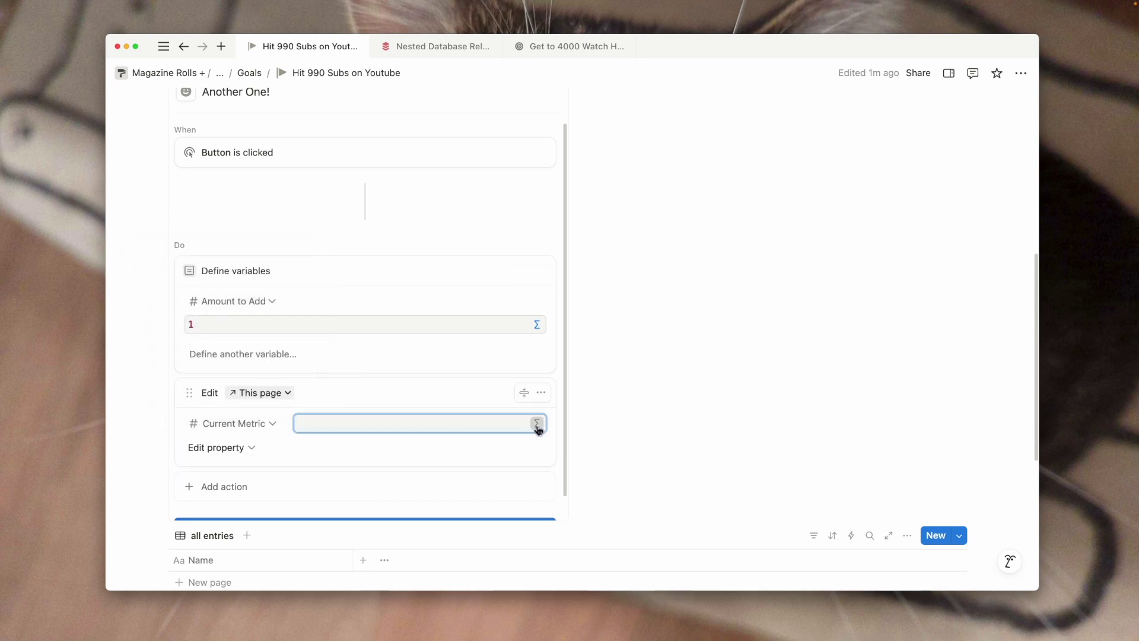
click(510, 423)
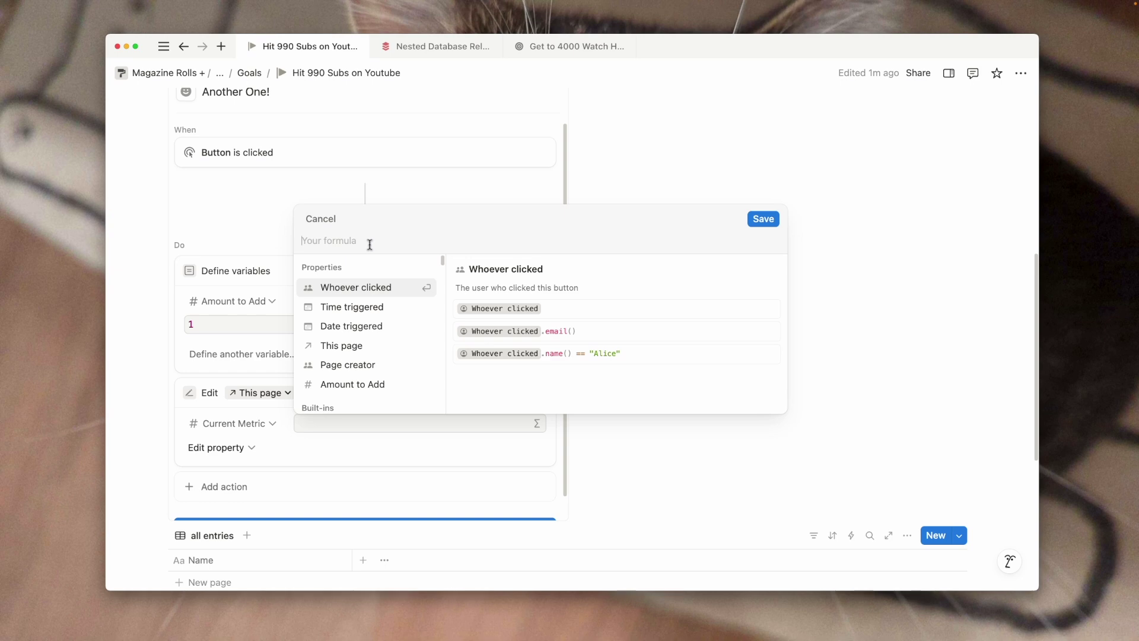
Set the Current Metric value formula to This page.Current Metric and save
click(377, 346)
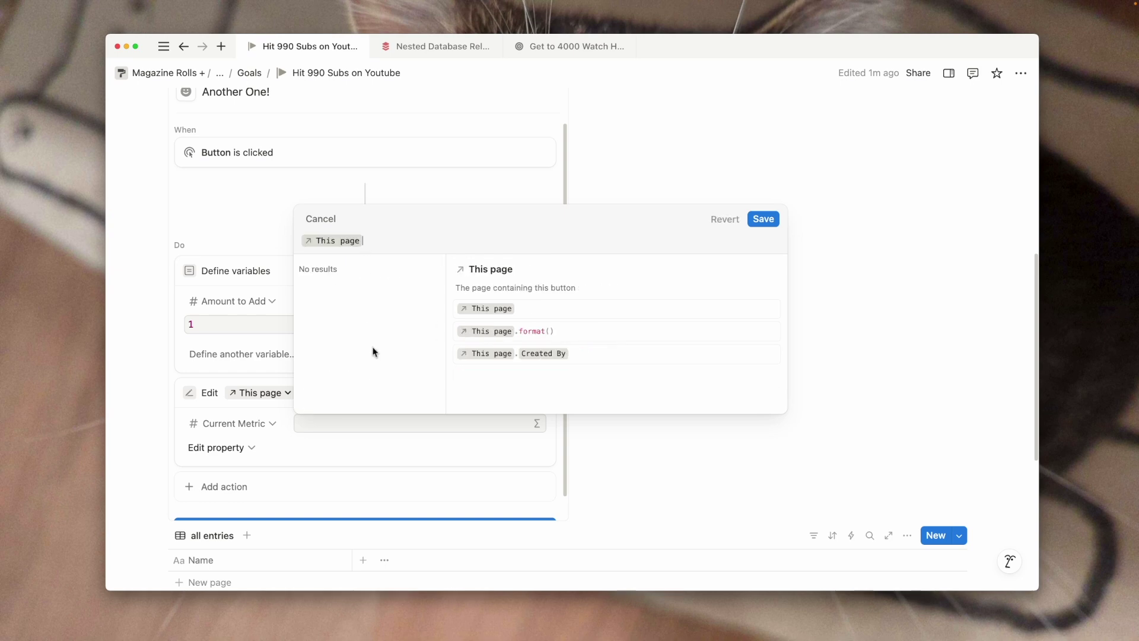
text(.cur)
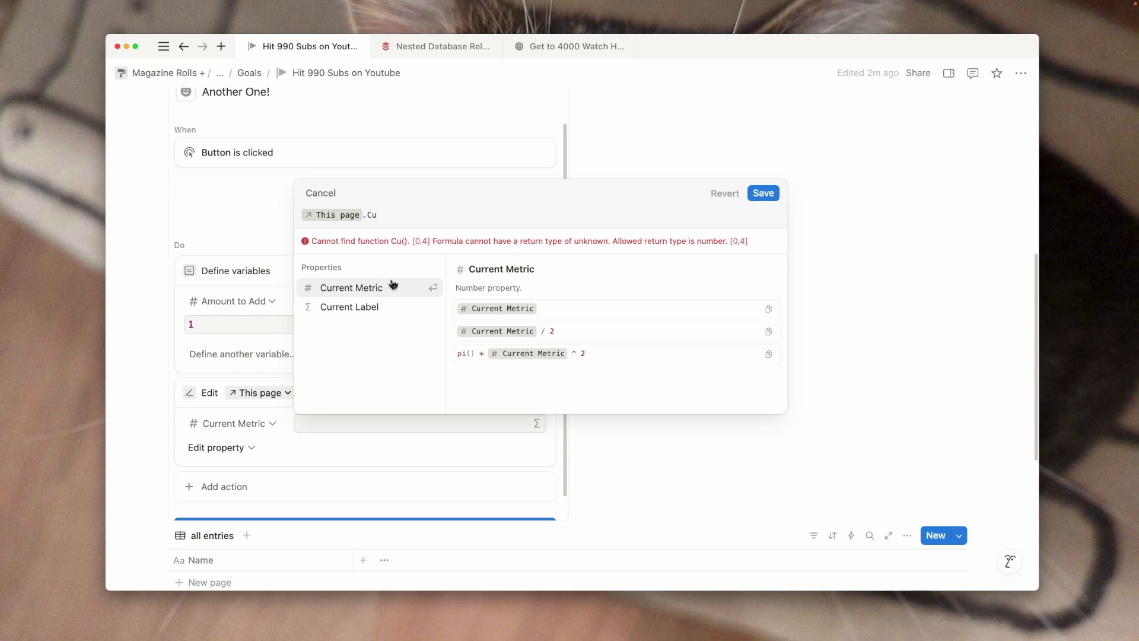
click(394, 289)
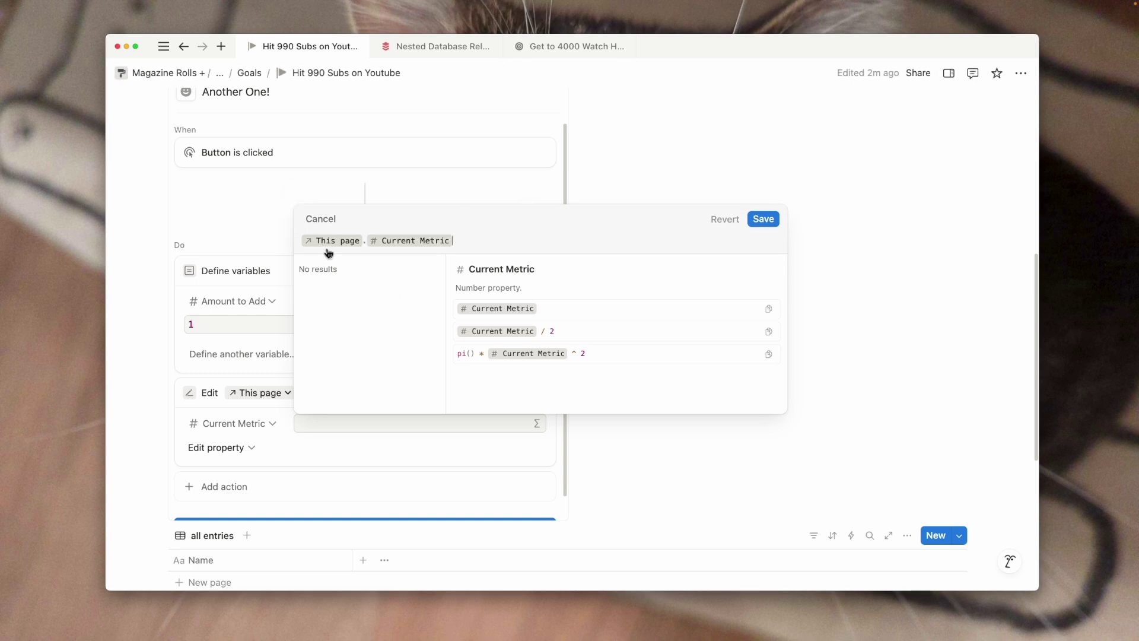
click(763, 219)
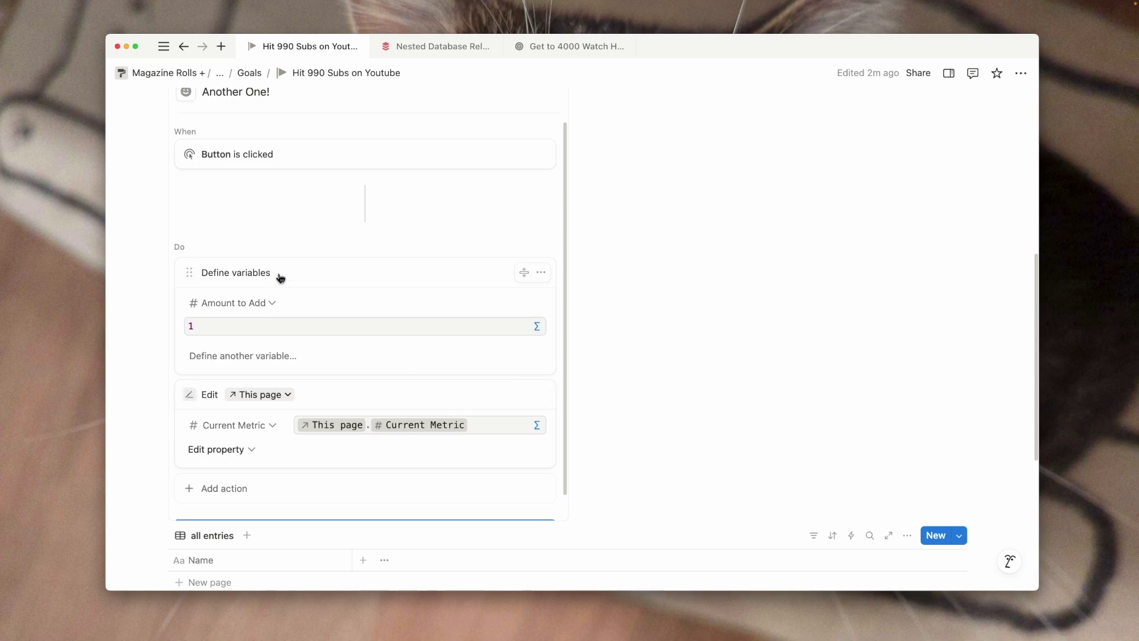
scroll(579, 360, up, 8)
scroll(383, 427, down, 8)
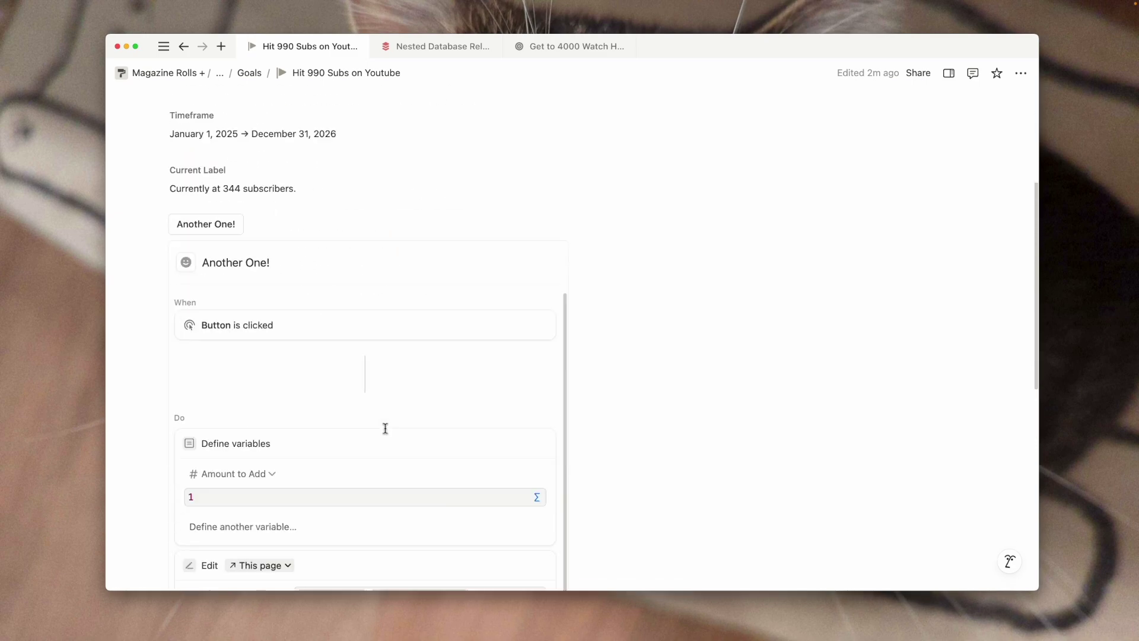
Append '+ Amount to Add' to the formula, save, and finish the button setup
click(369, 348)
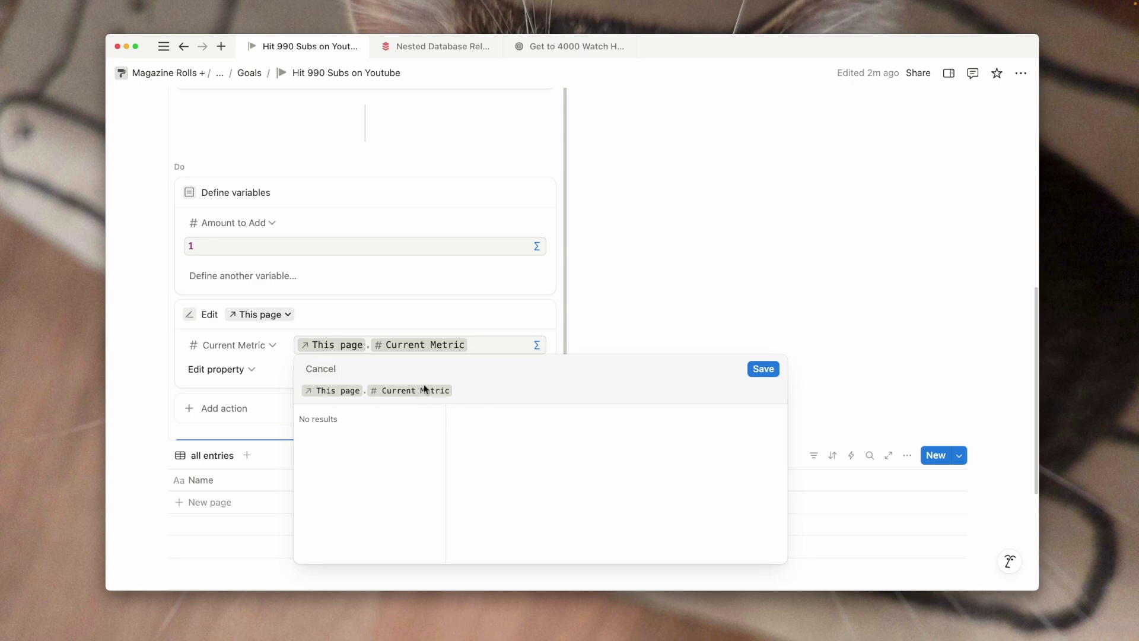
text(+ 1)
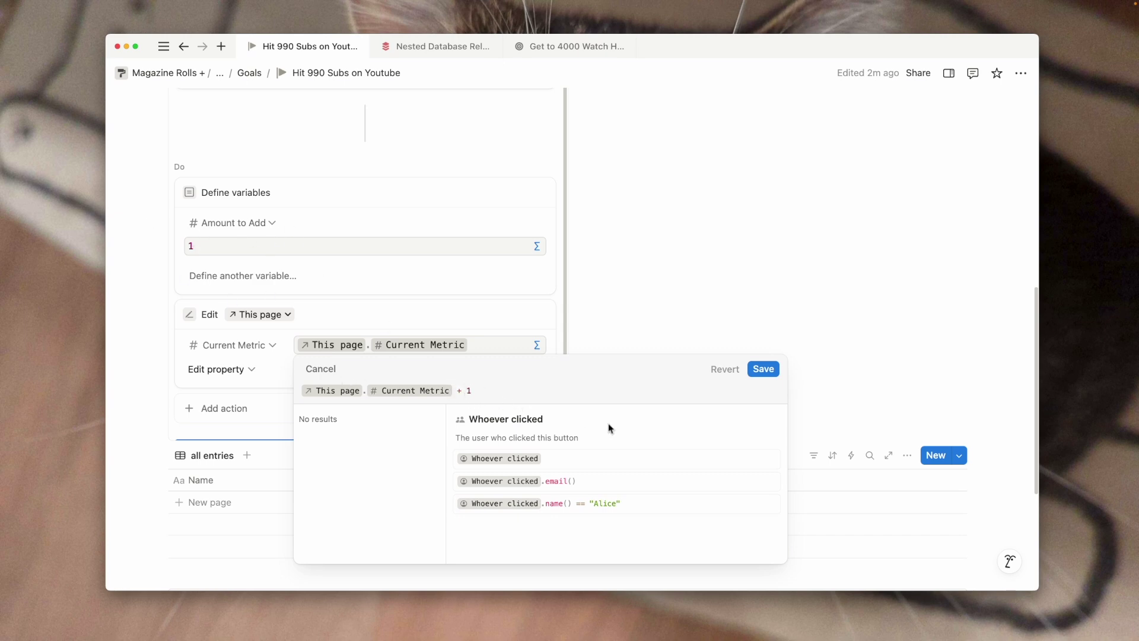
key(BackSpace)
text(Am)
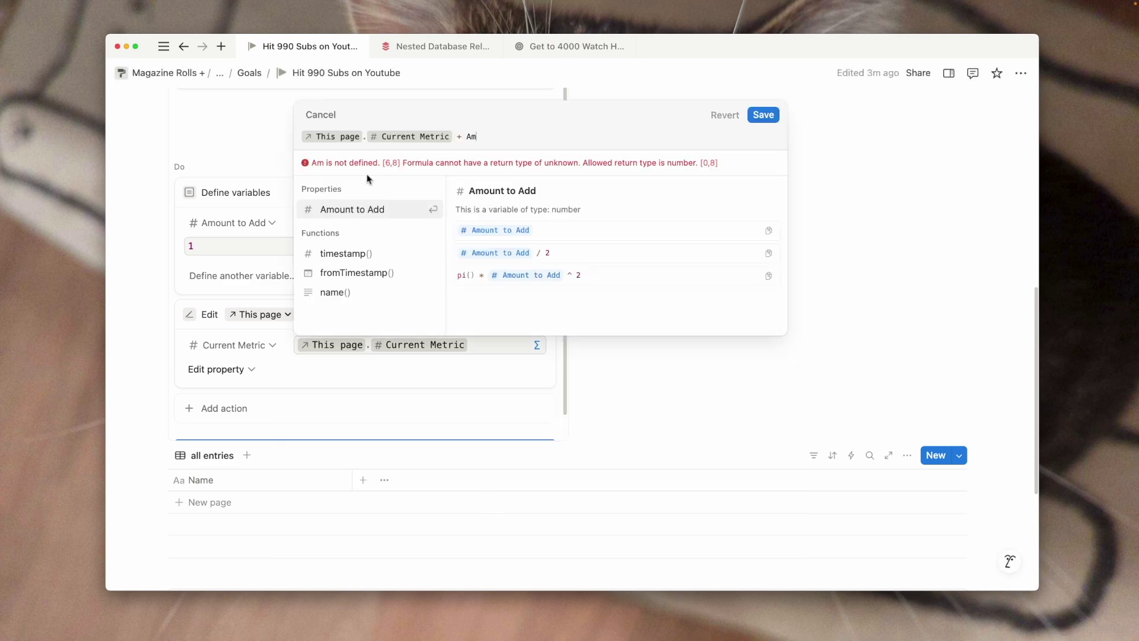
click(372, 211)
click(764, 140)
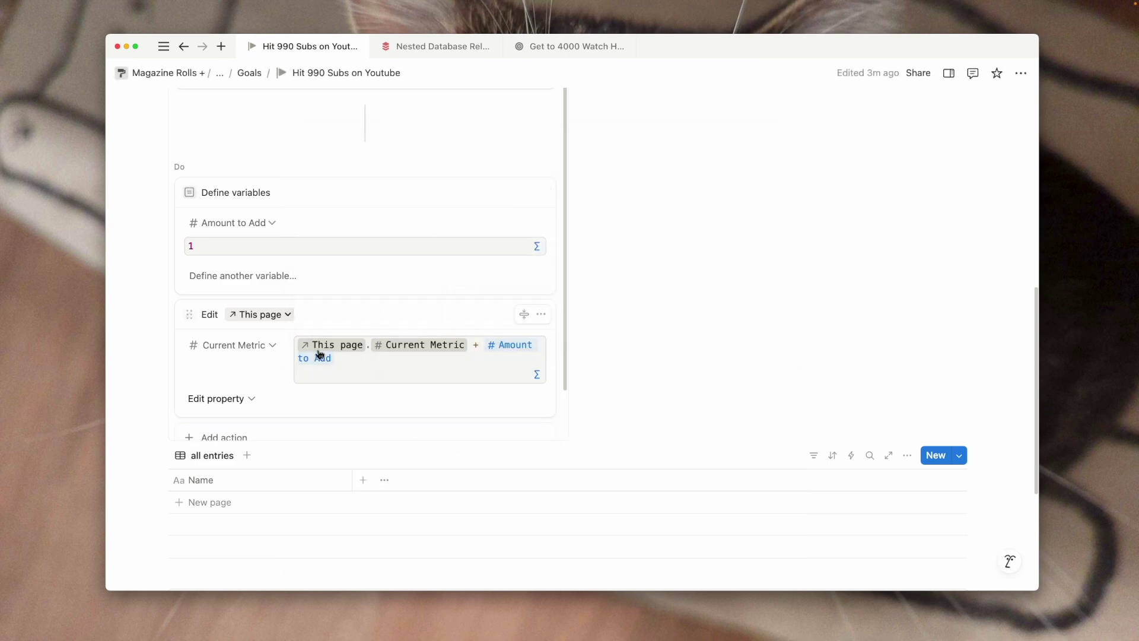
click(349, 431)
scroll(475, 443, up, 5)
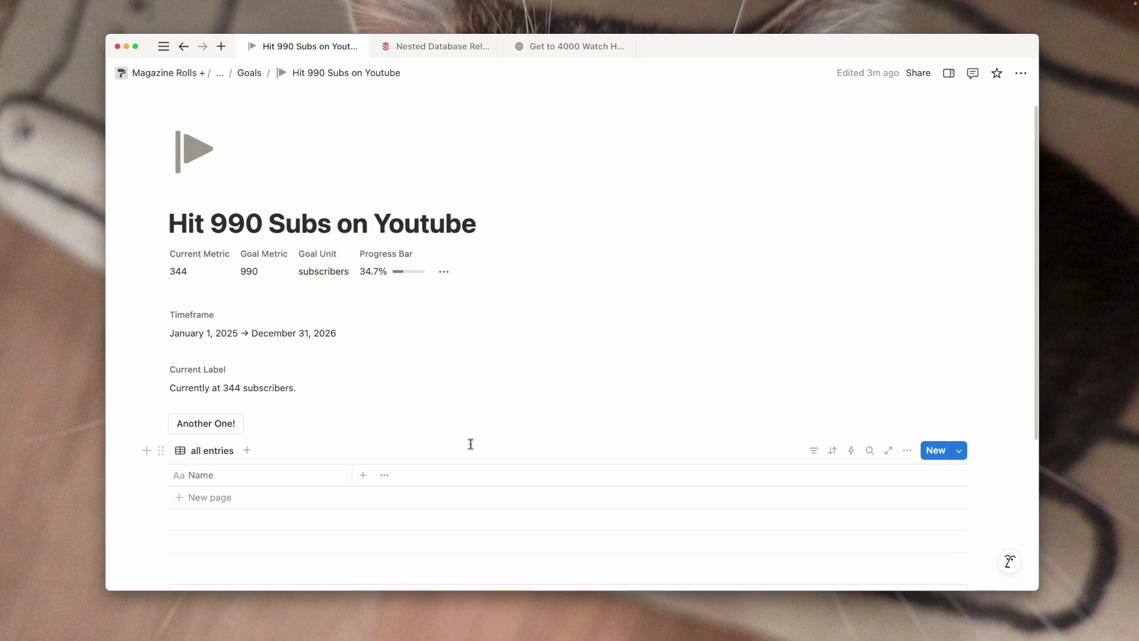
Press Another One! four times, raising the goal from 344 to 348 subscribers (35.2%)
click(234, 425)
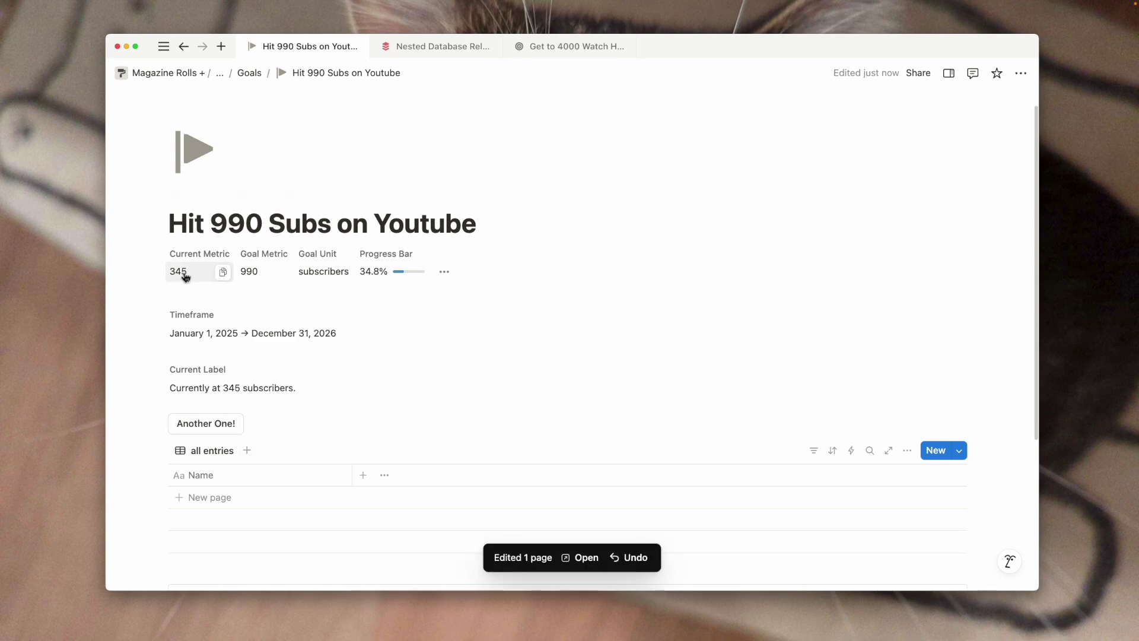
scroll(262, 493, down, 2)
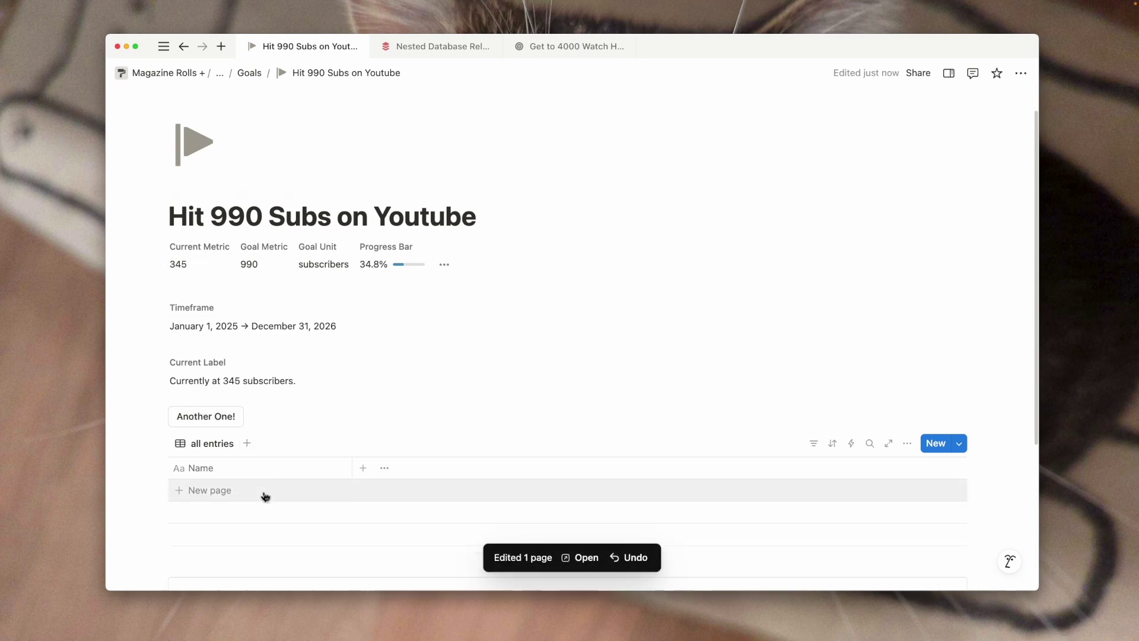
click(190, 367)
double_click(190, 367)
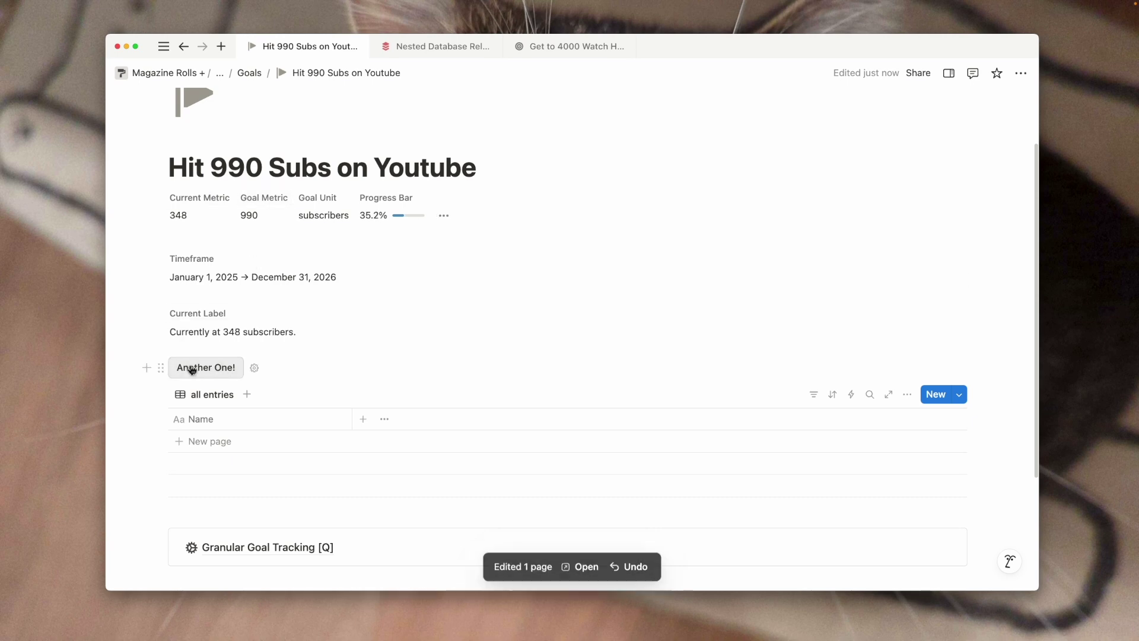
scroll(265, 485, down, 5)
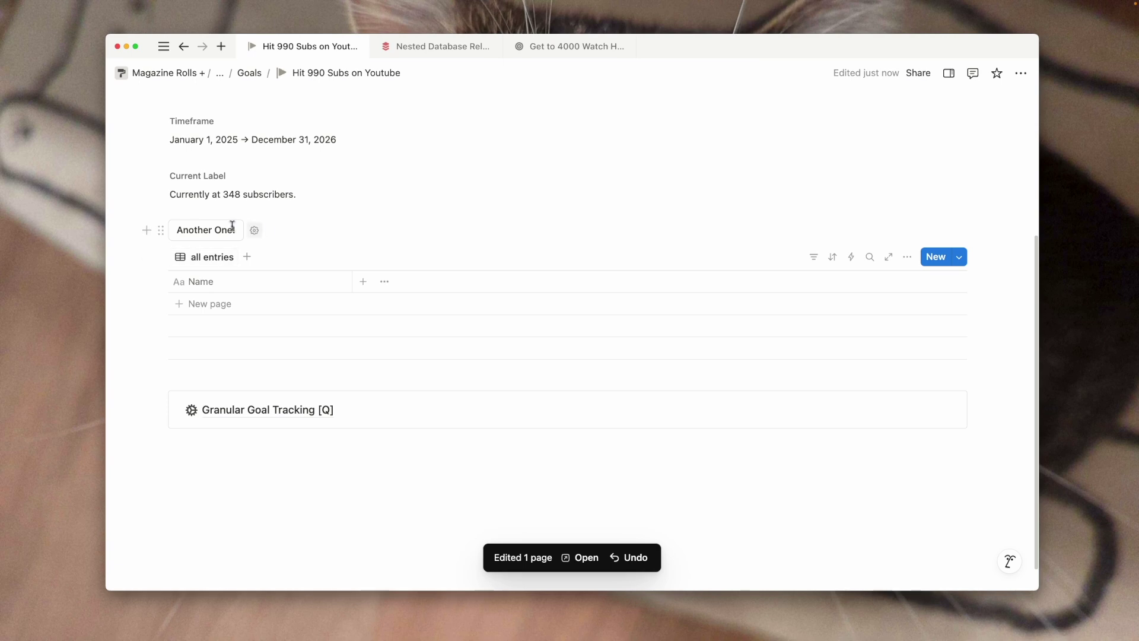
scroll(255, 403, up, 5)
scroll(264, 417, up, 2)
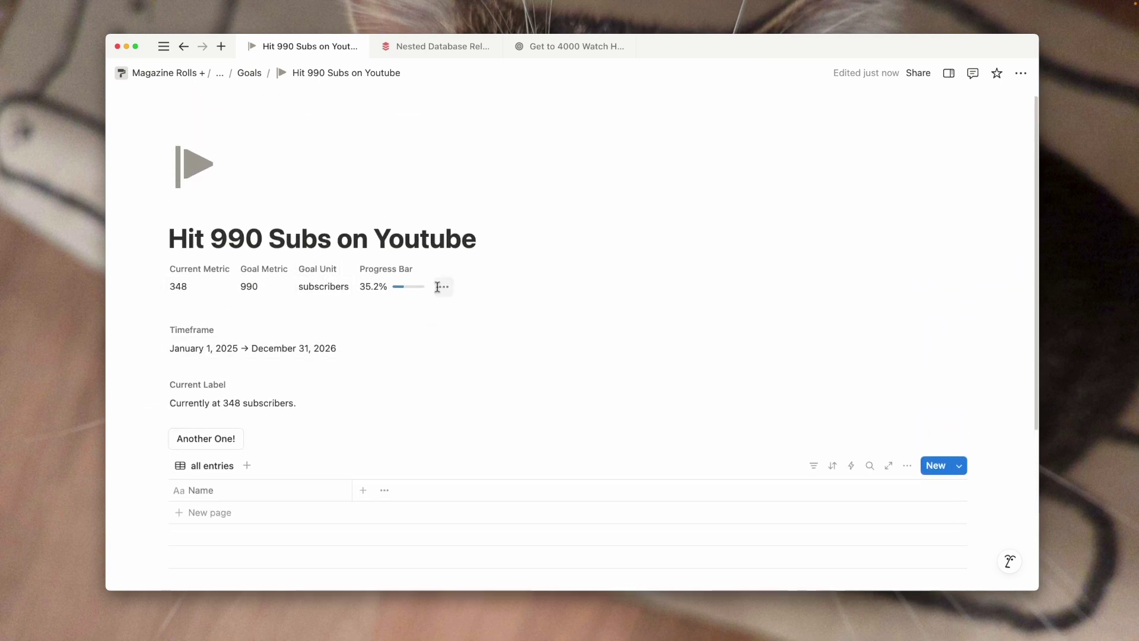
scroll(334, 445, down, 4)
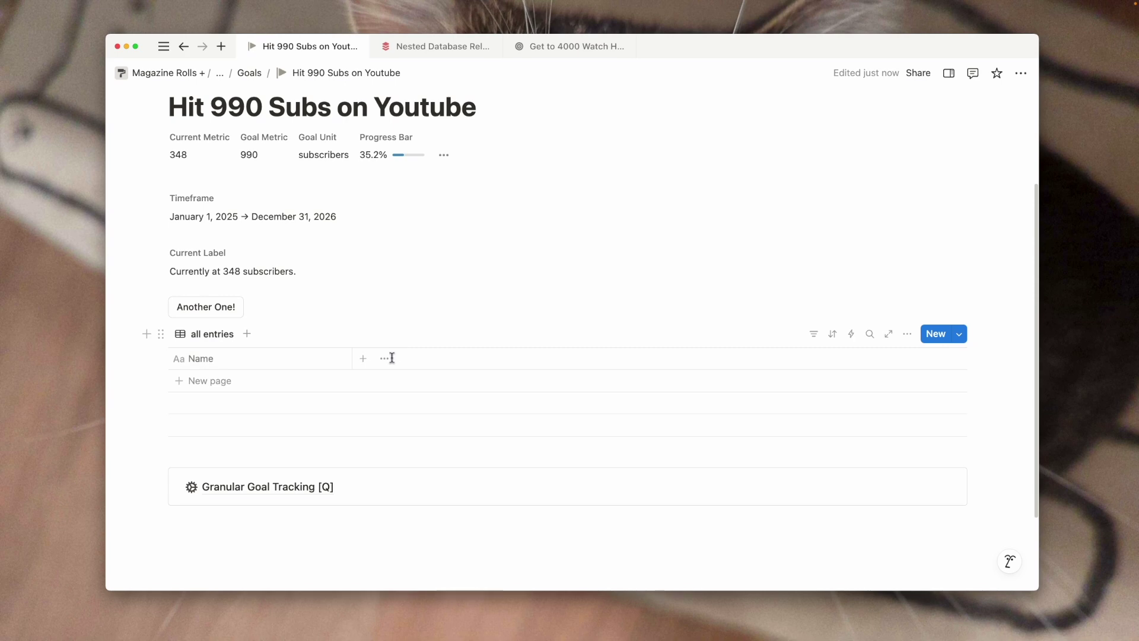
scroll(490, 495, up, 2)
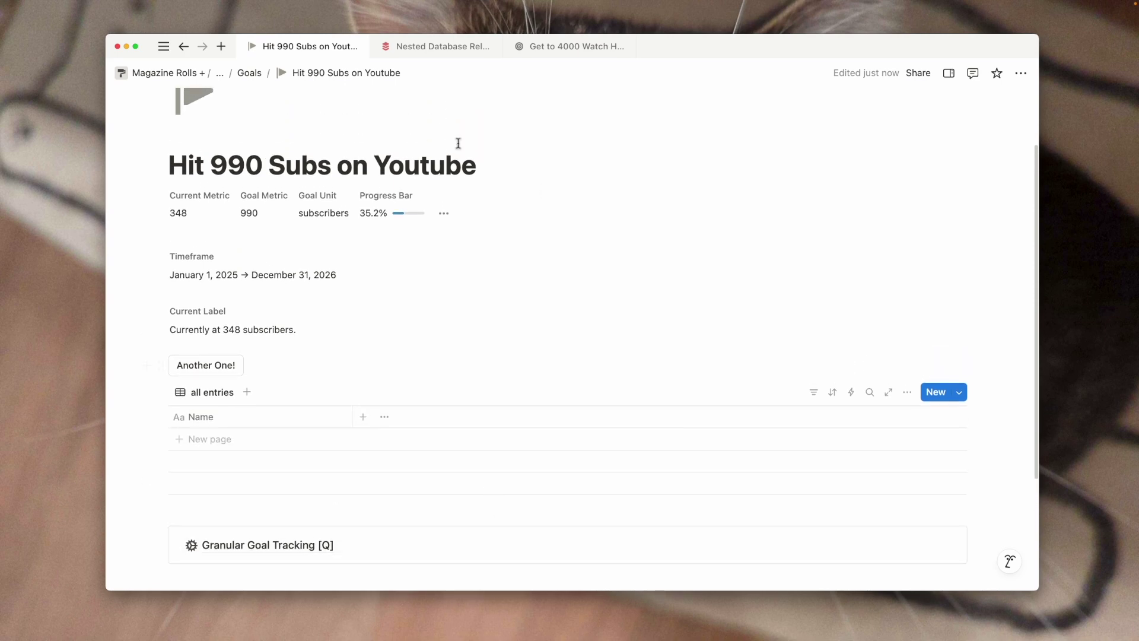
Add Number properties 'Current Metric' and 'Goal Metric' as columns of the all entries table
click(364, 403)
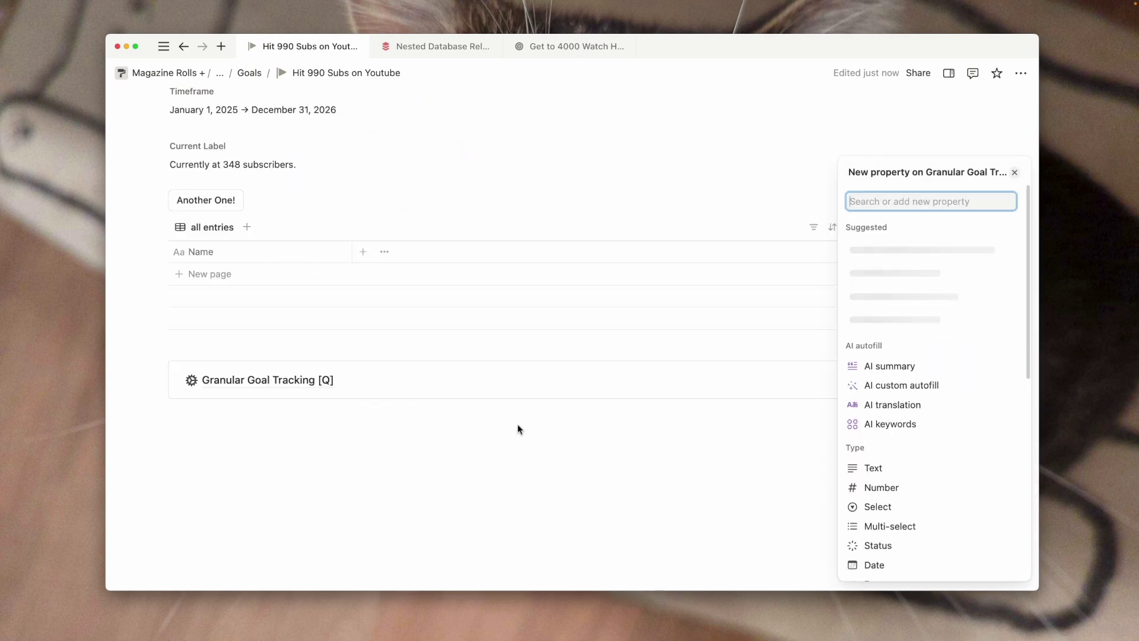
scroll(904, 297, down, 3)
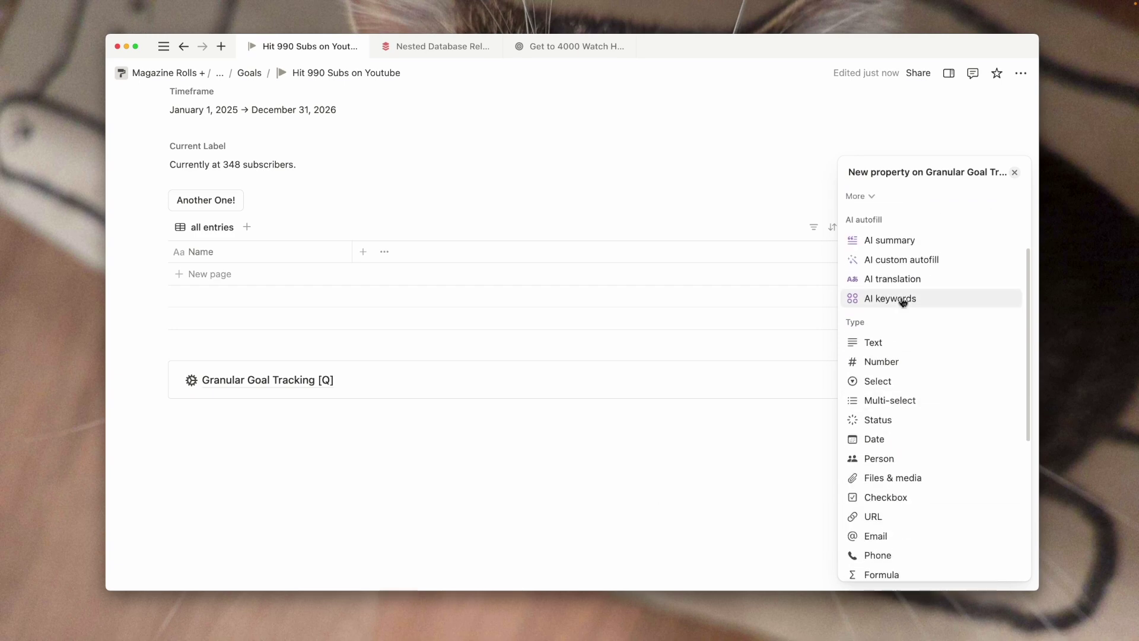
click(901, 369)
text(Current Metric)
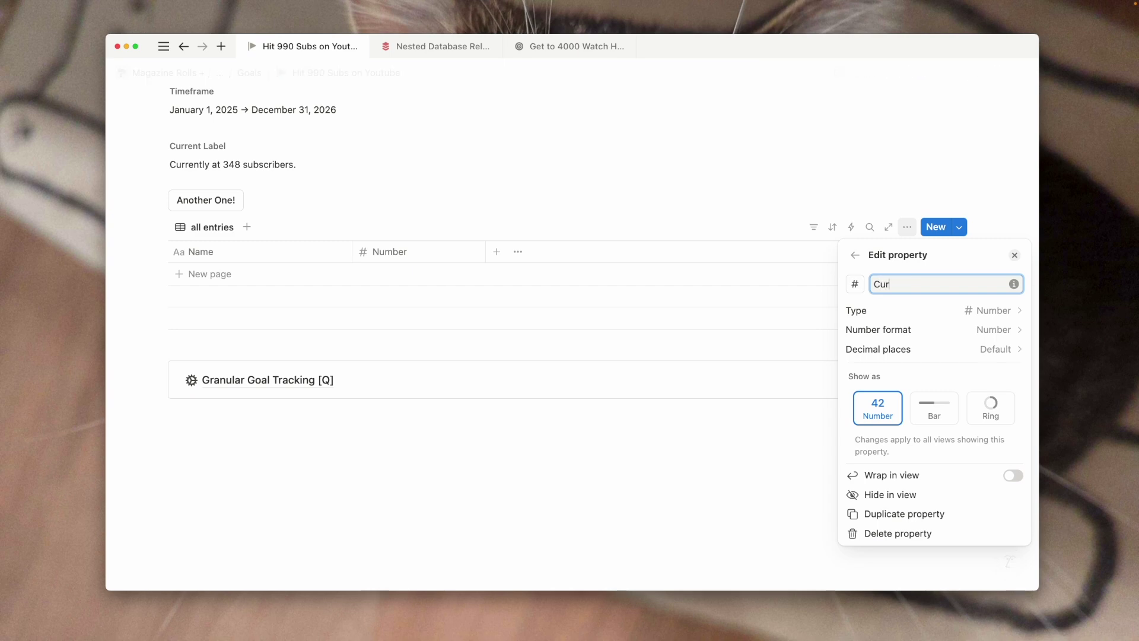
click(556, 315)
click(496, 251)
scroll(993, 427, down, 2)
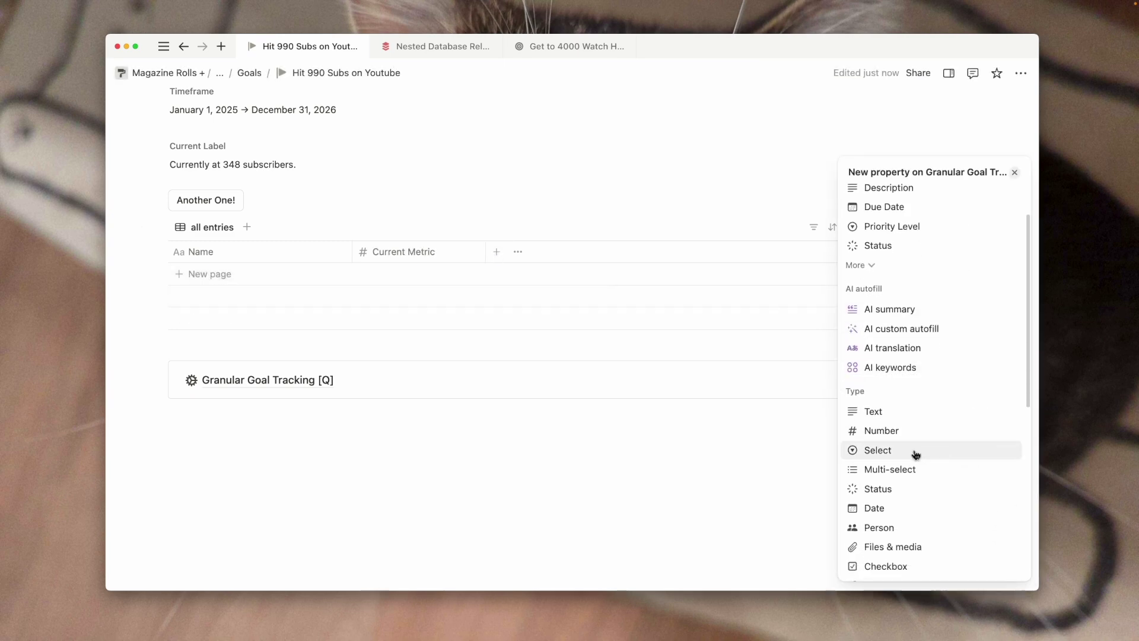
click(913, 429)
double_click(879, 285)
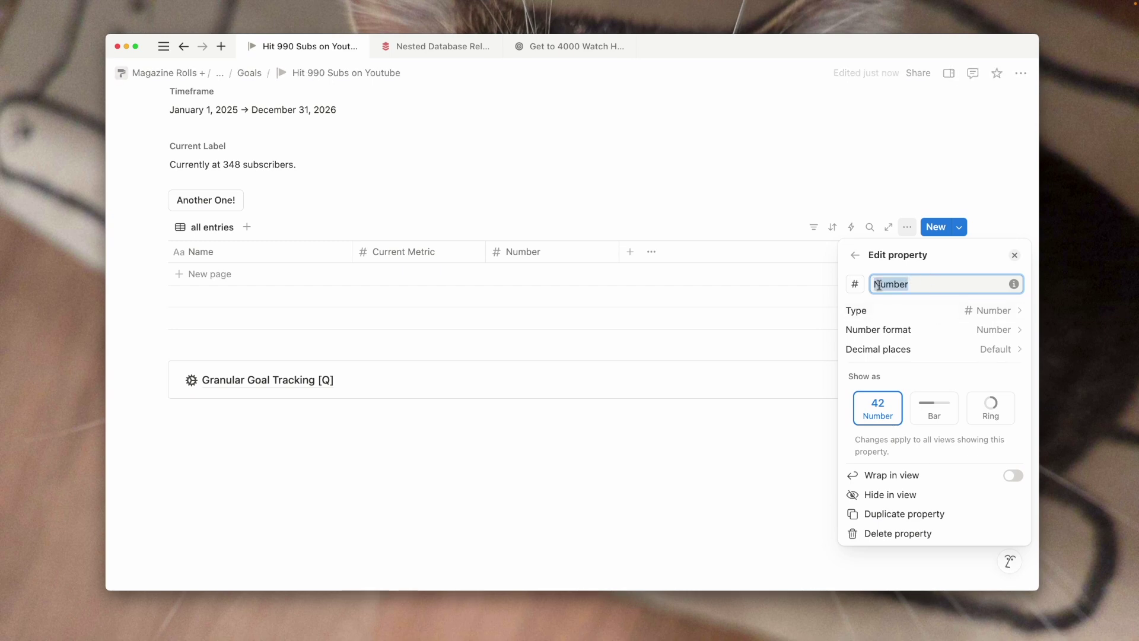
text(Goal Metri)
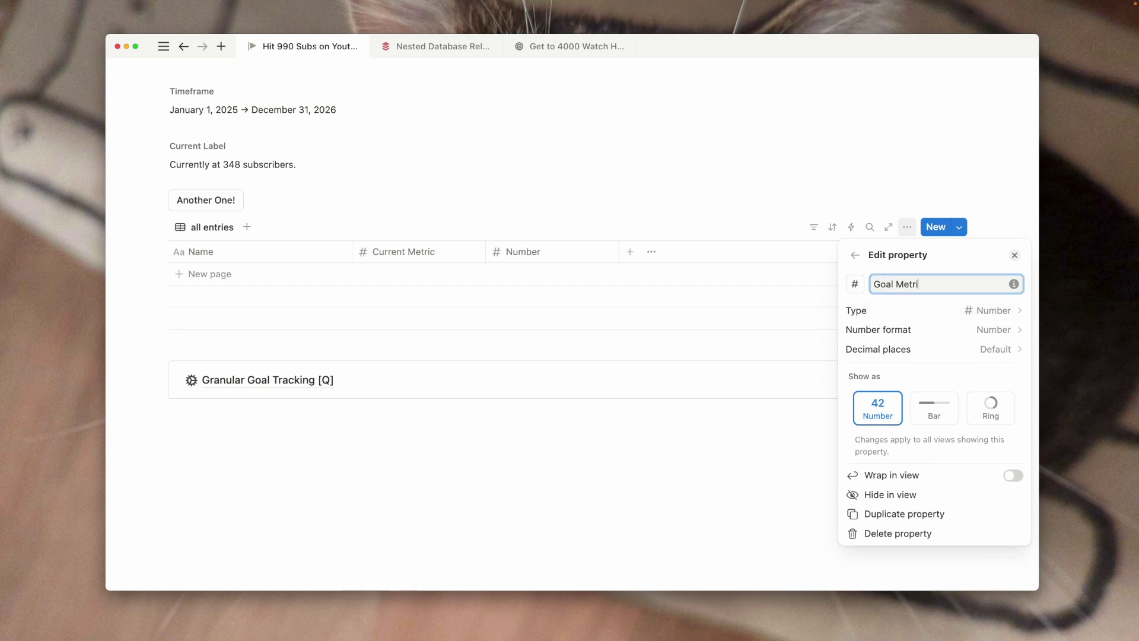
text(c)
click(575, 318)
scroll(546, 318, up, 5)
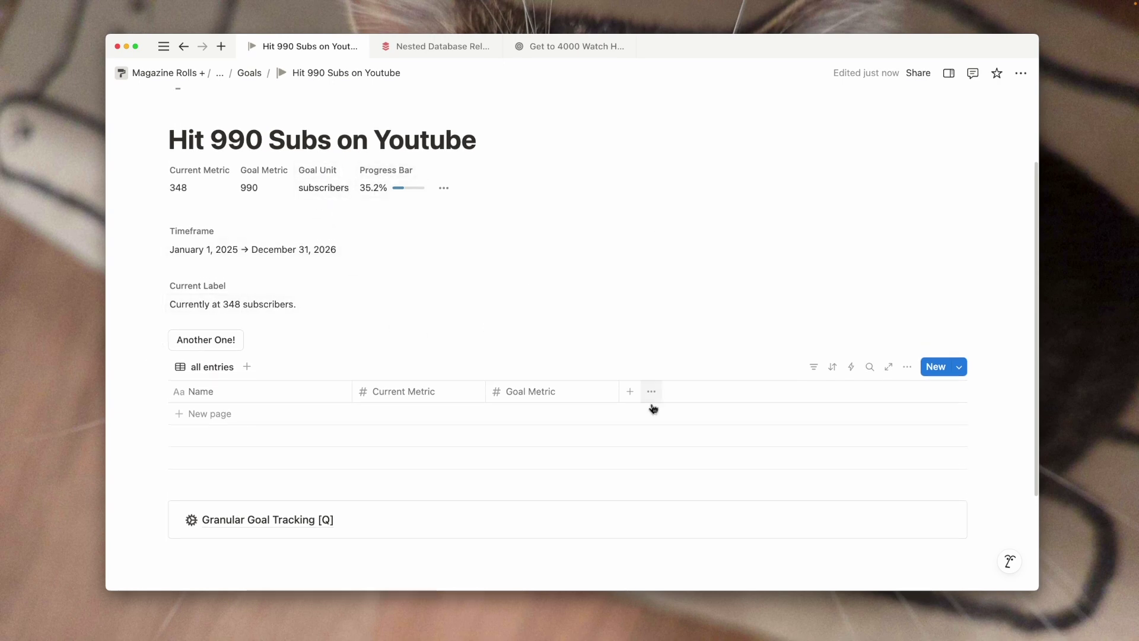
Add a Goal Unit text property described as "Expect this to be a plural value."
click(630, 391)
click(882, 478)
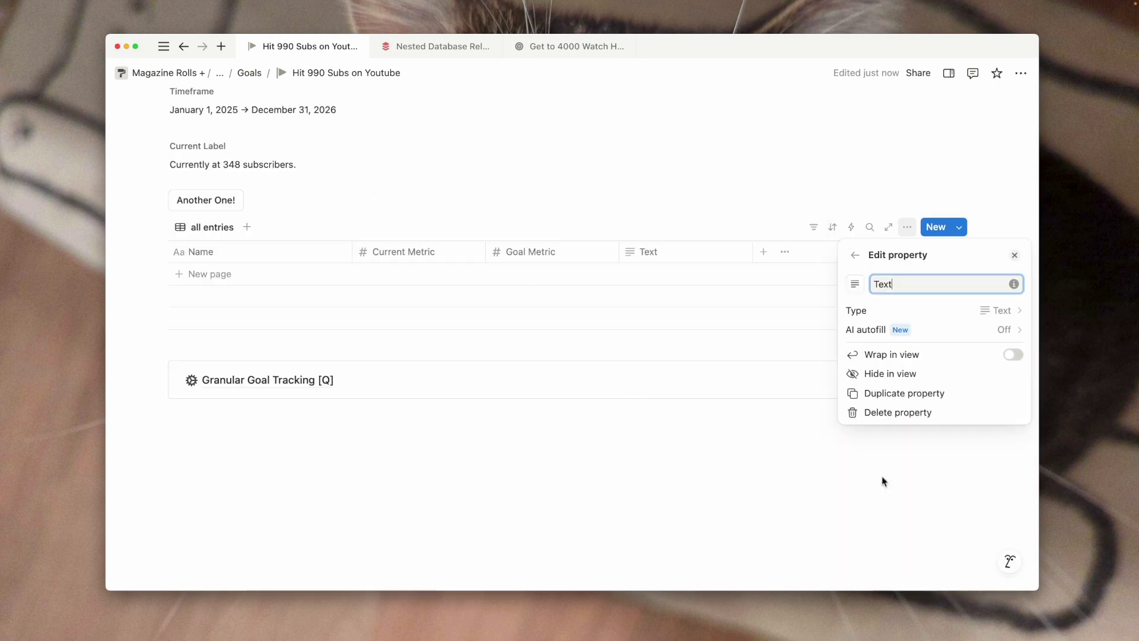
key(BackSpace)
key(BackSpace)
key(BackSpace)
key(BackSpace)
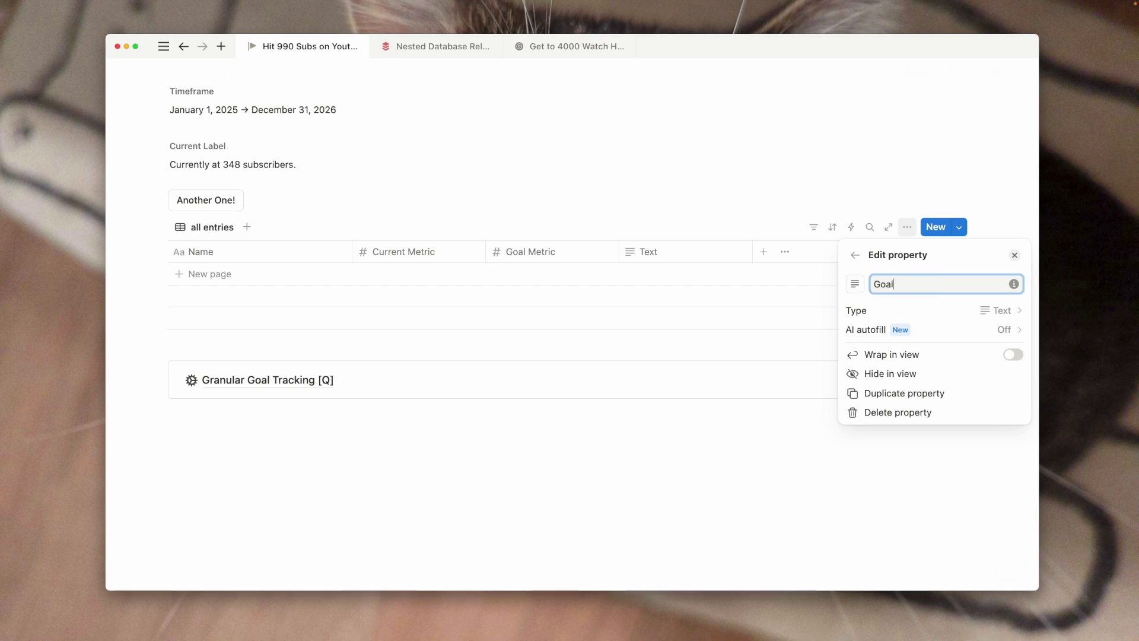
click(1014, 284)
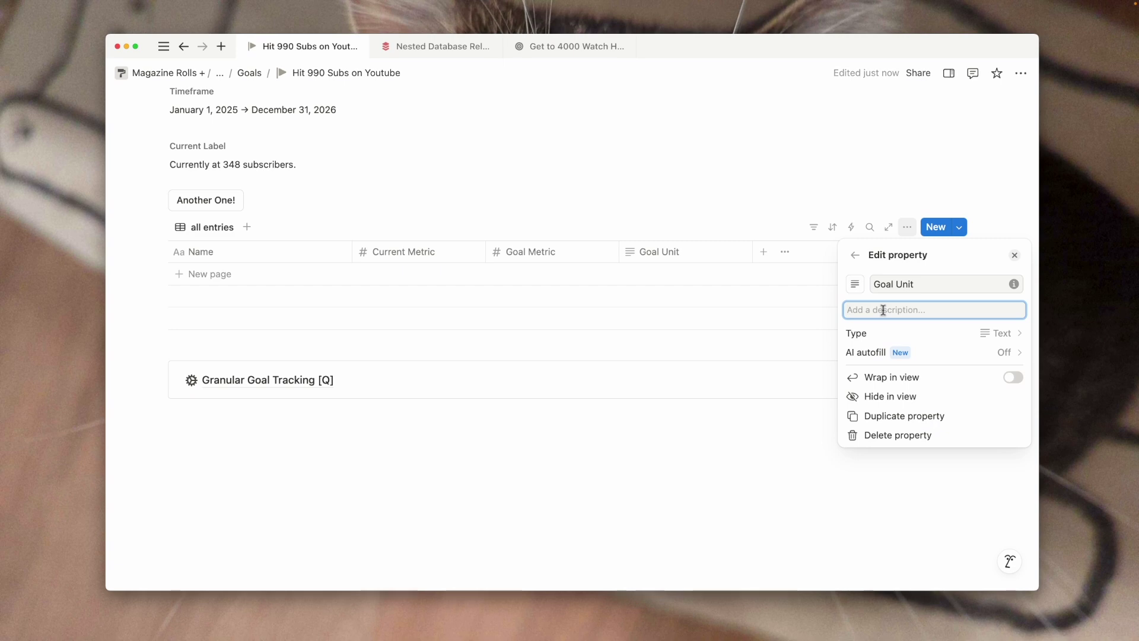
text(Expect this to be a plural value.)
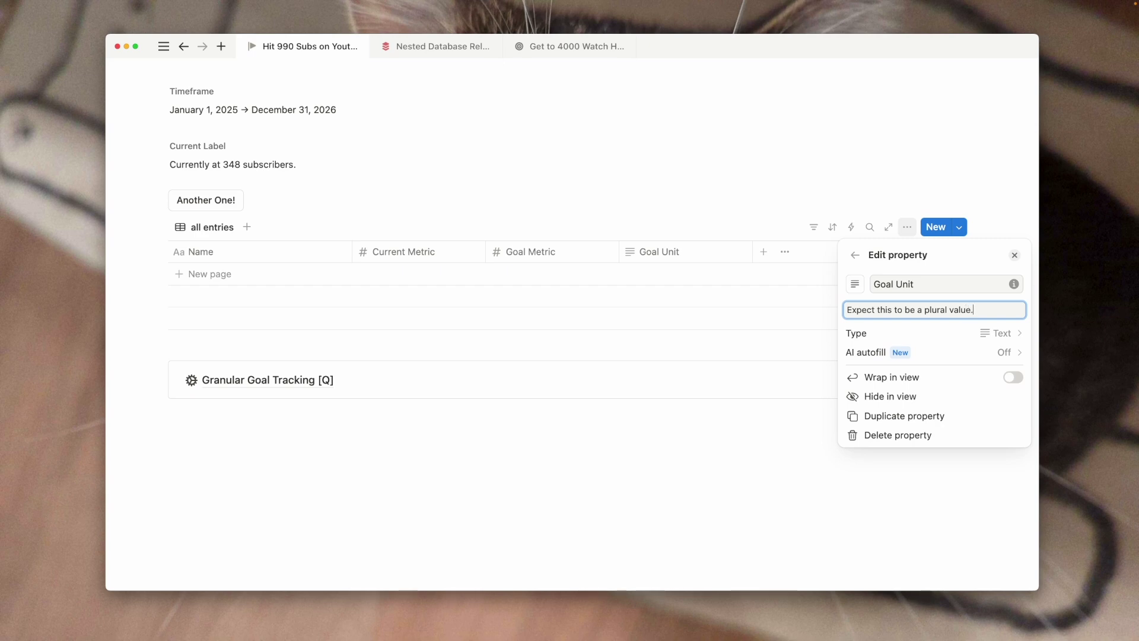
click(661, 339)
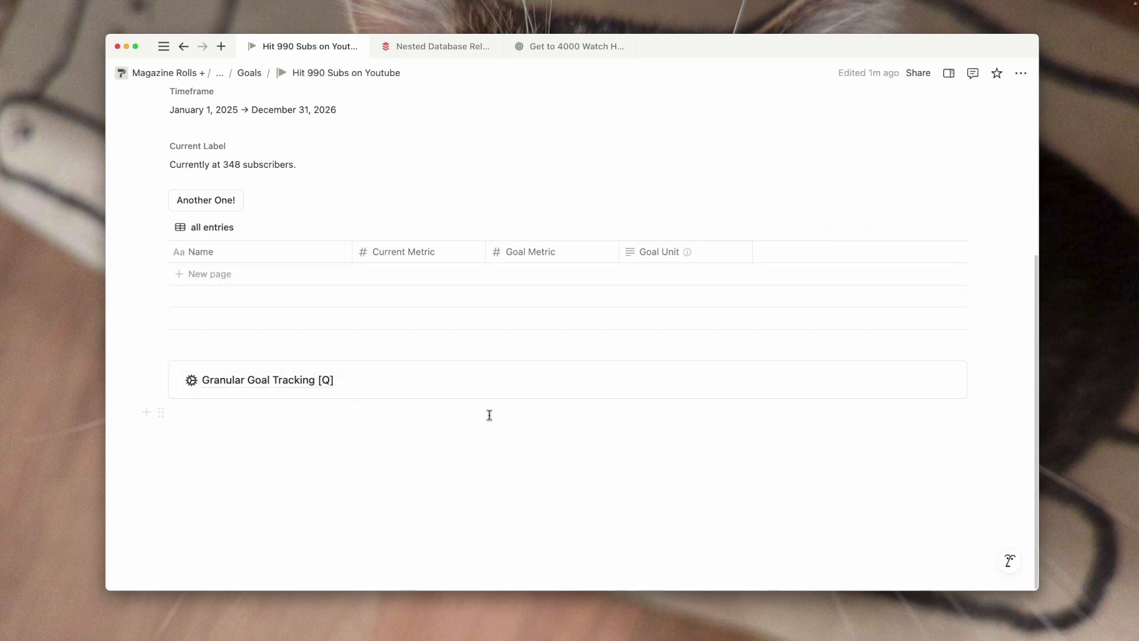
mouse_move(702, 258)
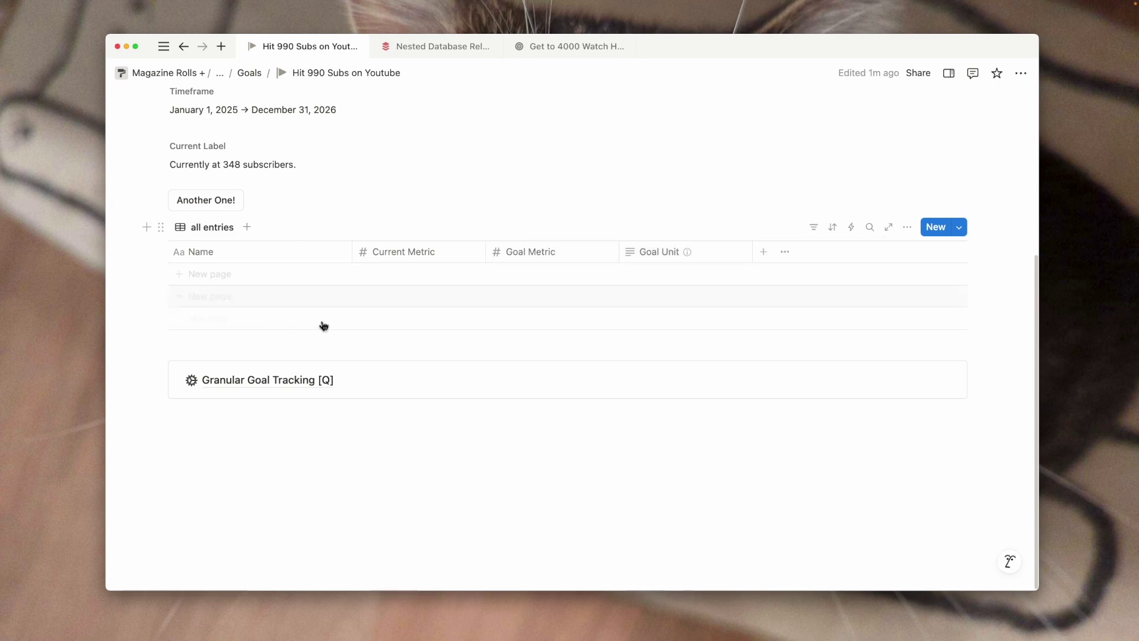
scroll(599, 469, up, 3)
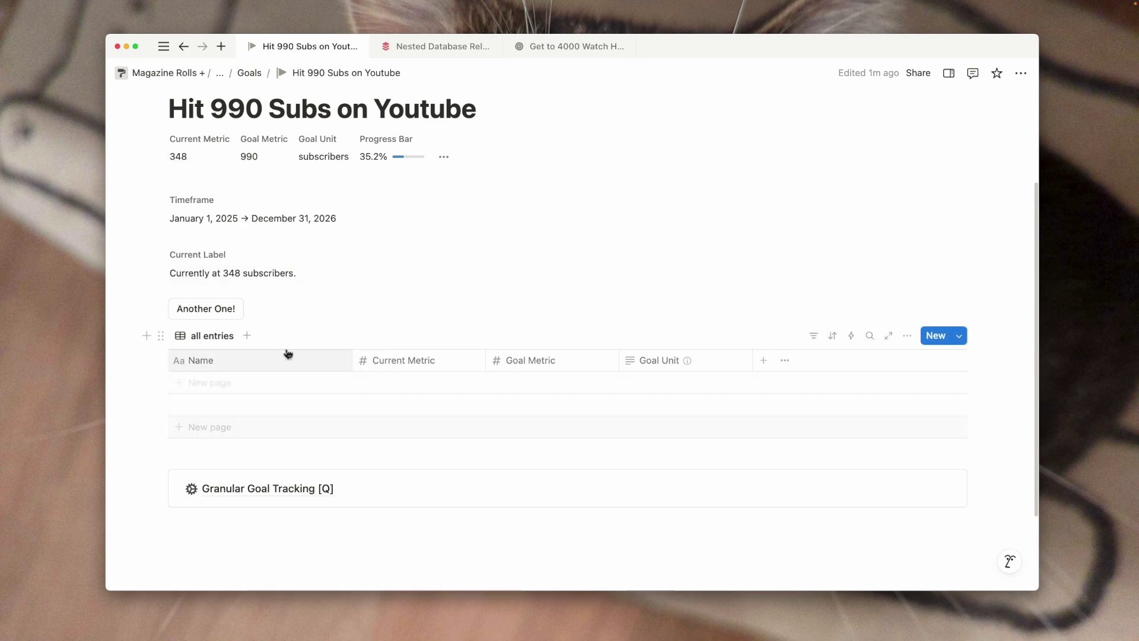
Add a Date property to the all entries table
click(763, 362)
scroll(937, 466, down, 2)
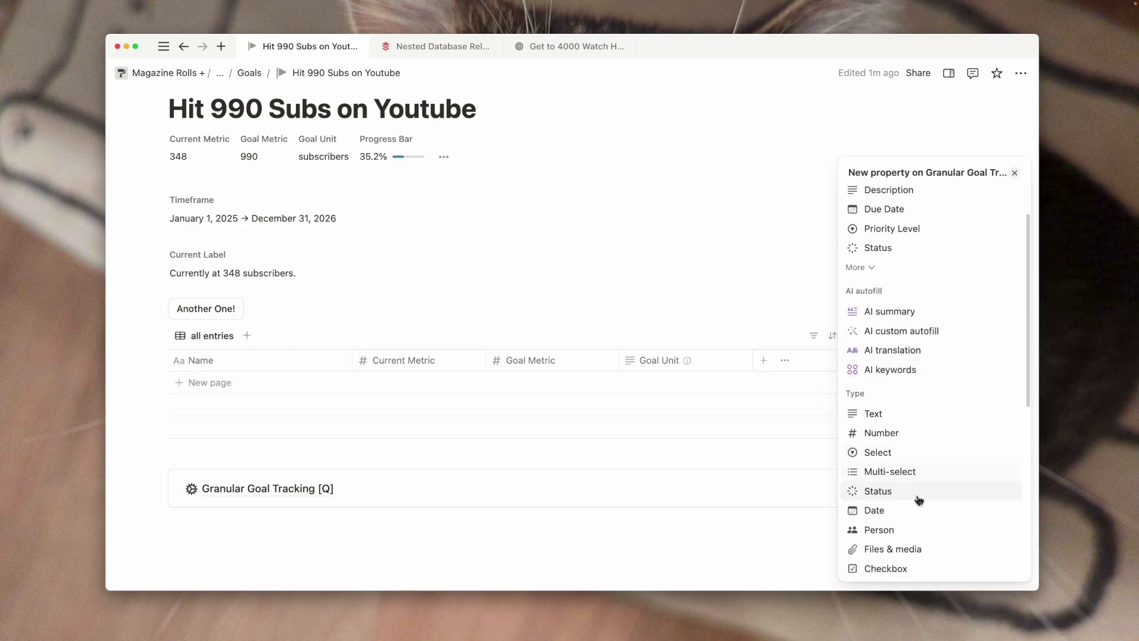
click(907, 513)
click(734, 398)
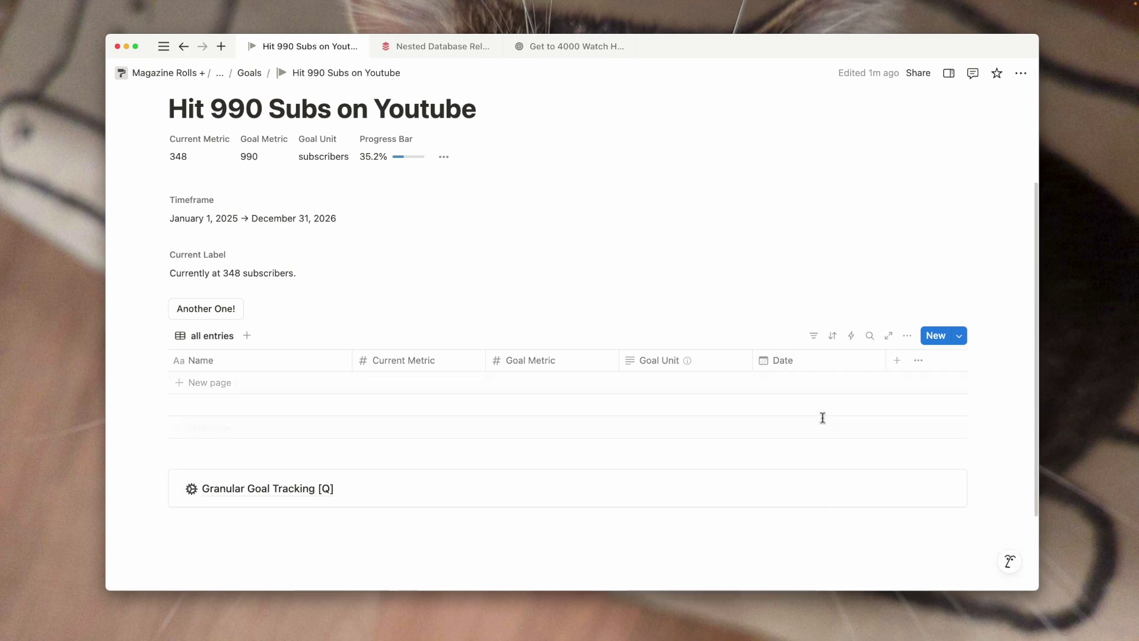
Add a calendar view of the entries and hide the database title
click(248, 336)
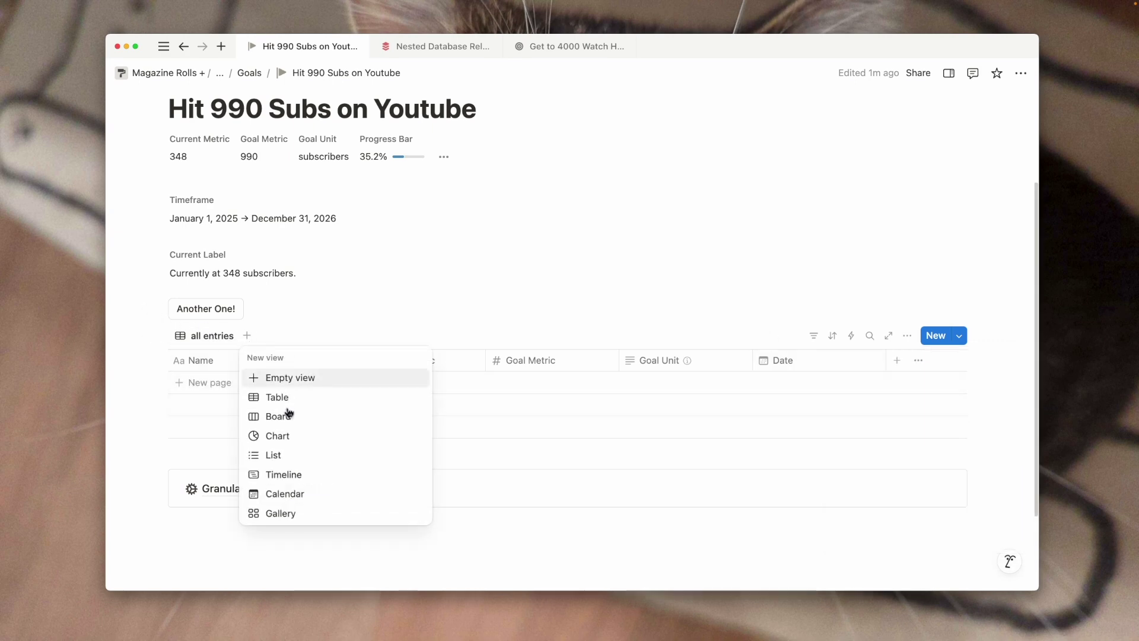
click(300, 491)
click(382, 366)
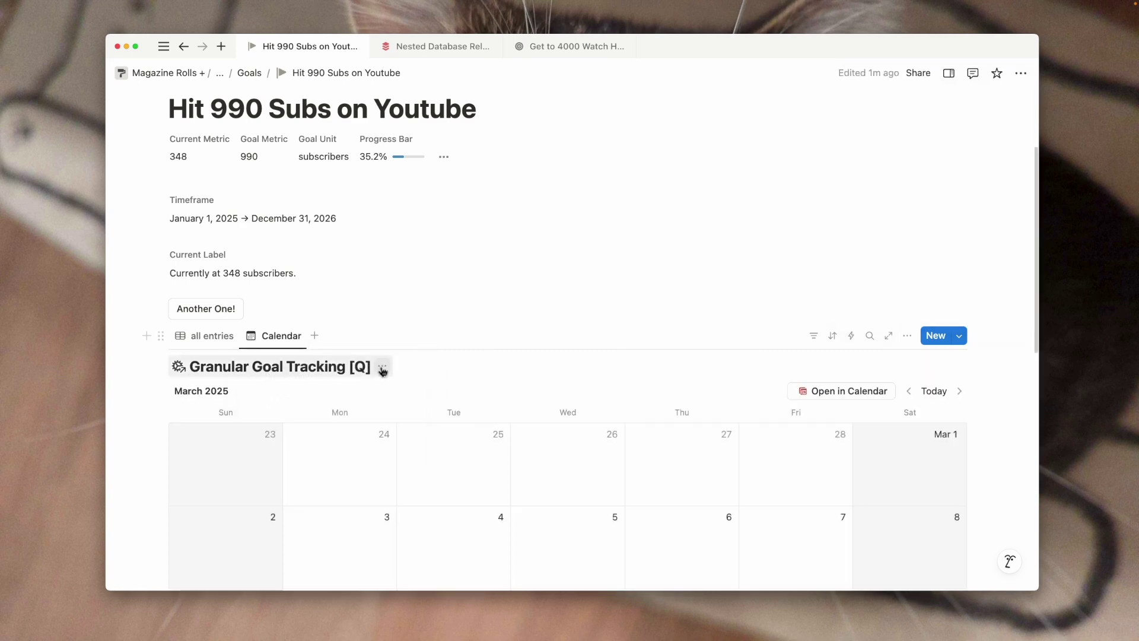
click(382, 366)
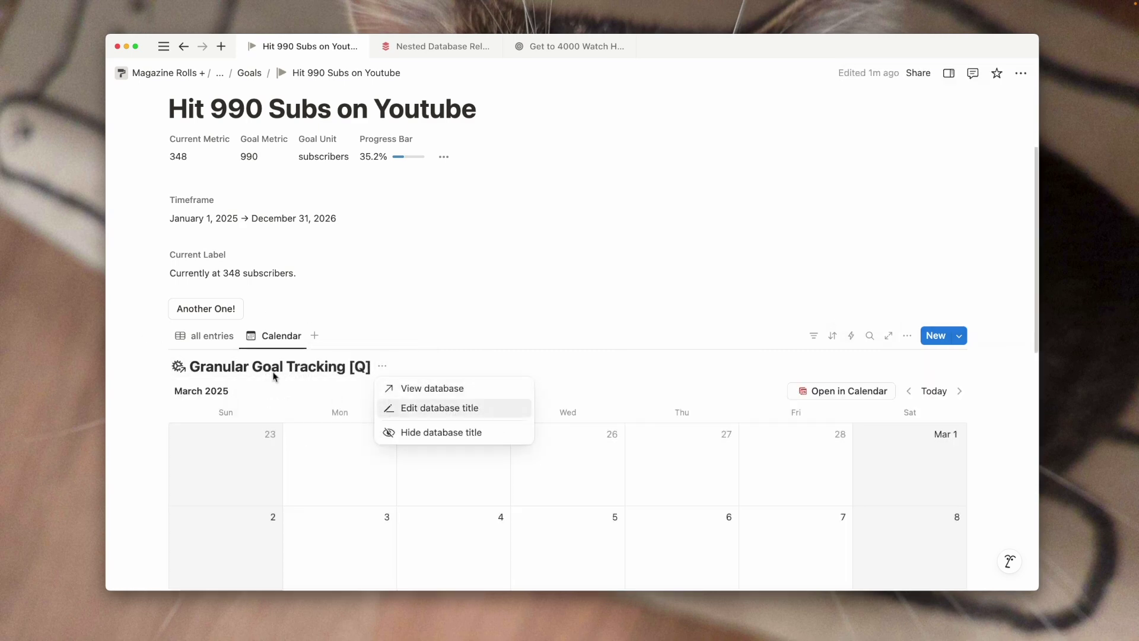
click(450, 433)
Rename the calendar view to 'dates achieved' and move it before all entries
click(279, 336)
click(306, 362)
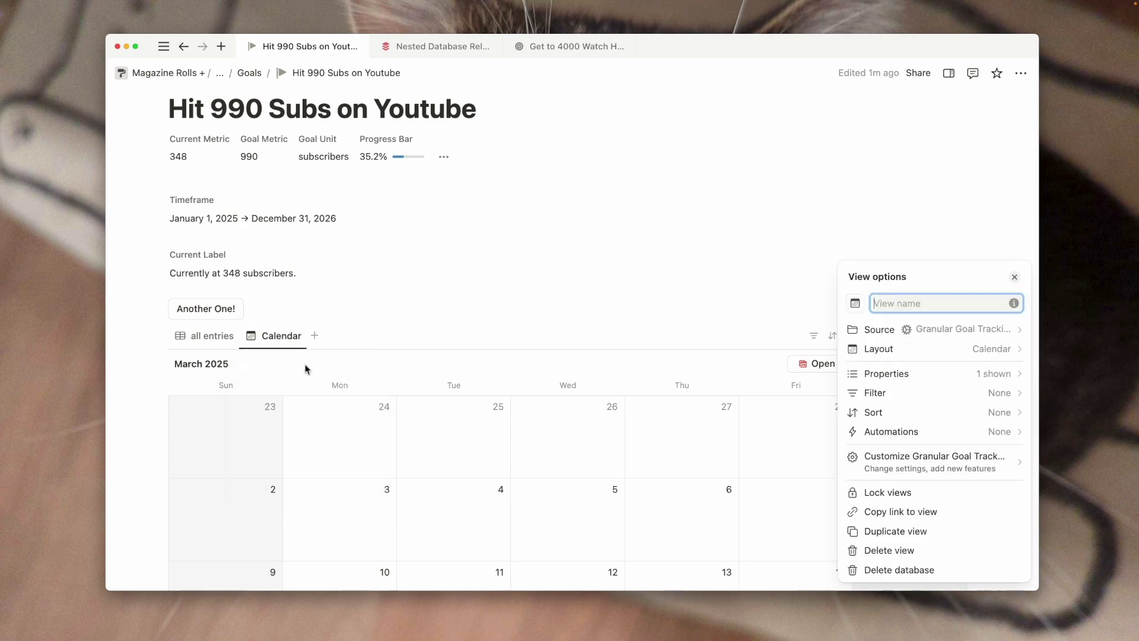
text(dates achieved)
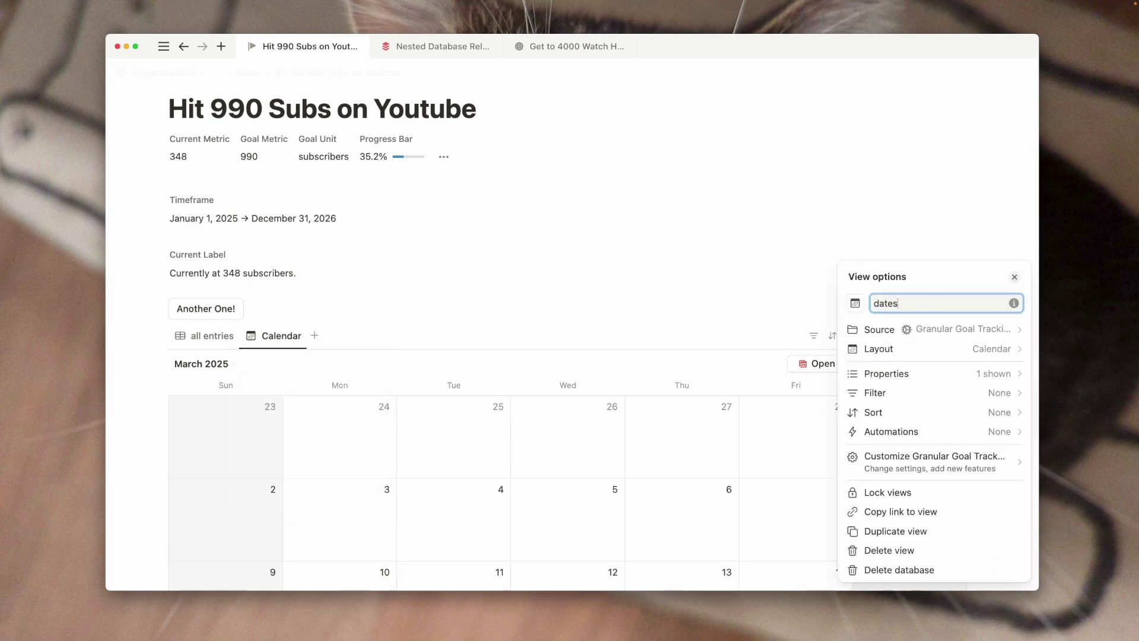
click(228, 324)
drag(285, 335, 196, 344)
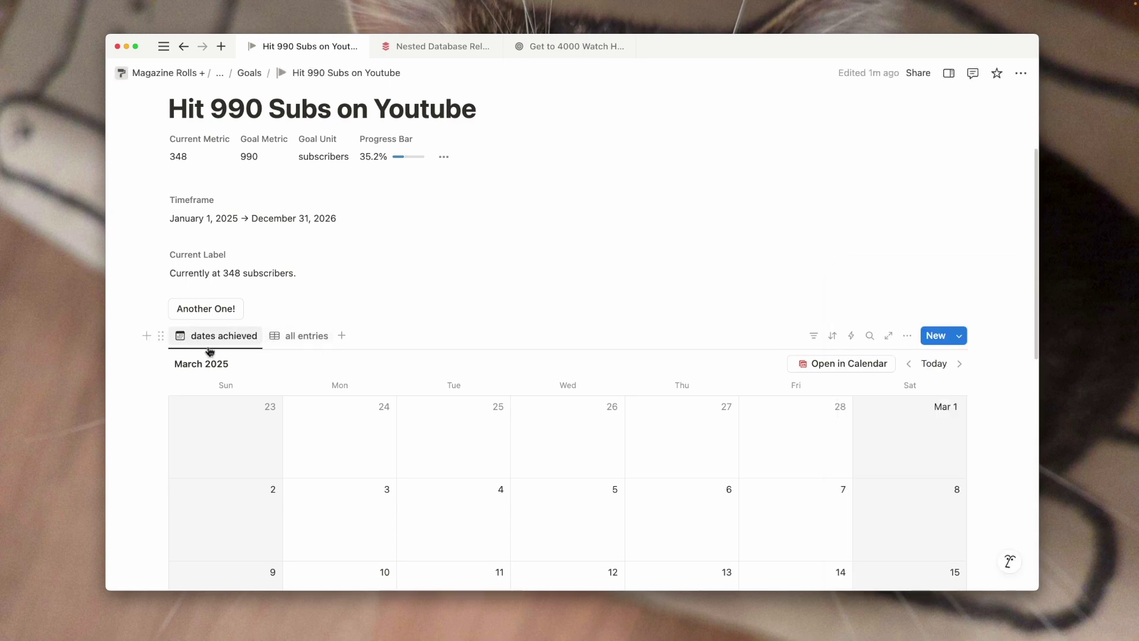
Review the dates achieved view's layout and property settings
scroll(415, 297, down, 3)
click(906, 219)
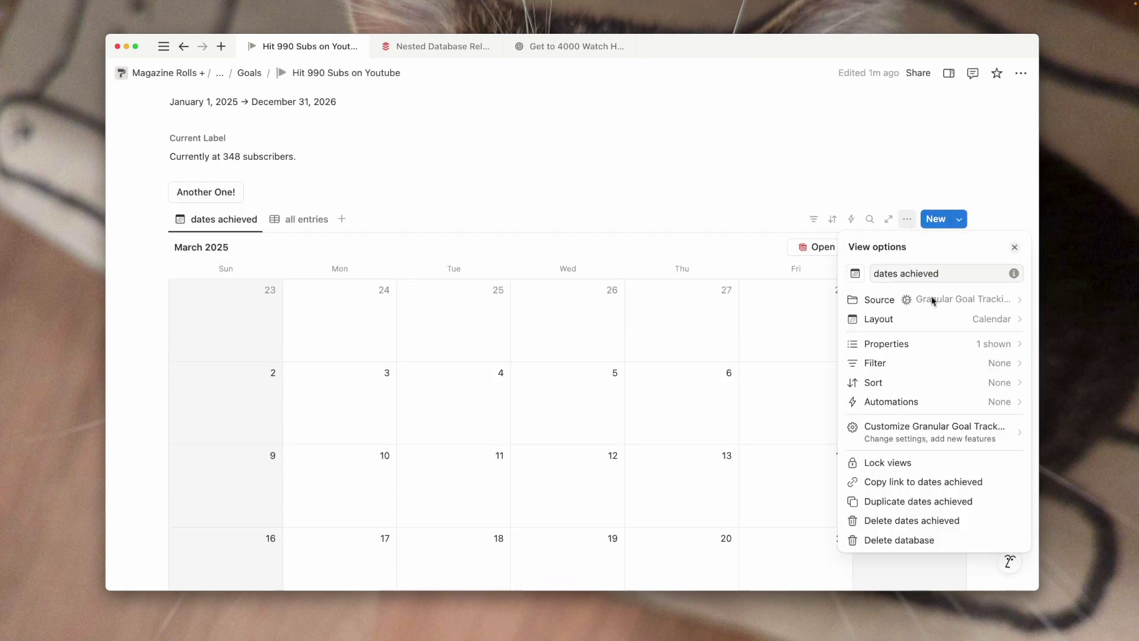
click(893, 319)
click(906, 219)
click(907, 219)
click(898, 344)
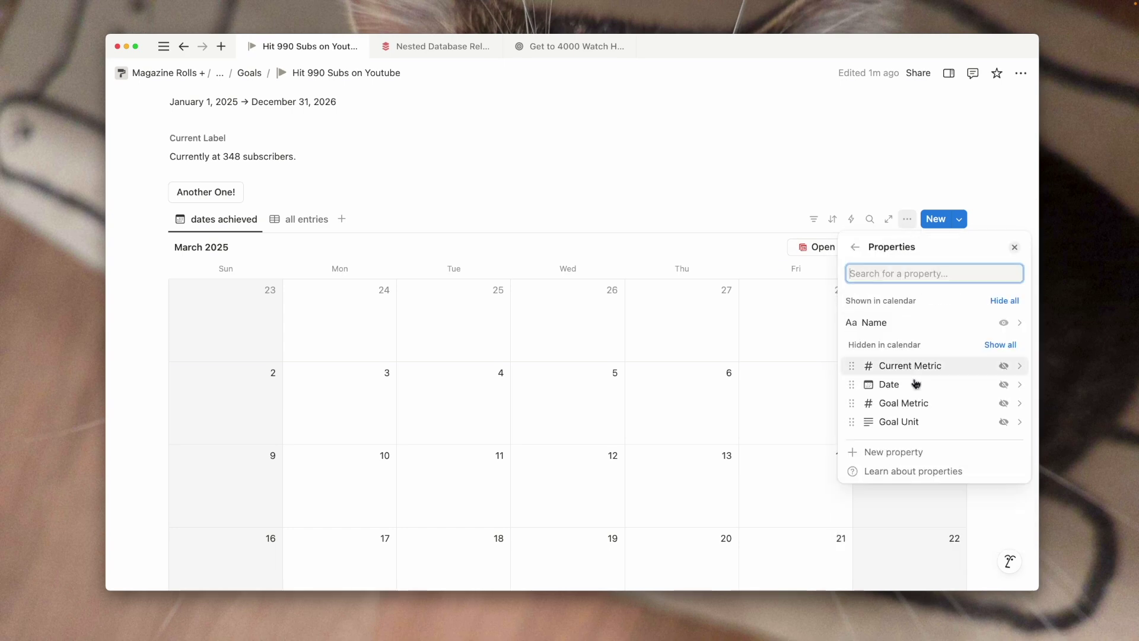
click(433, 190)
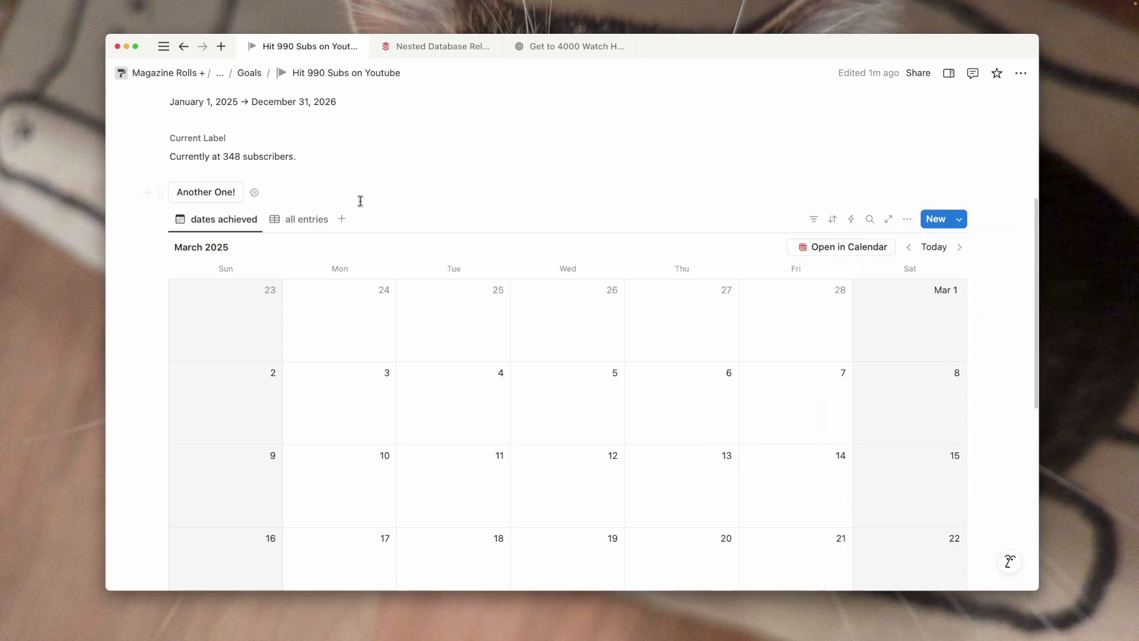
Switch between the all entries and dates achieved views, then reopen Another One! automations
click(283, 219)
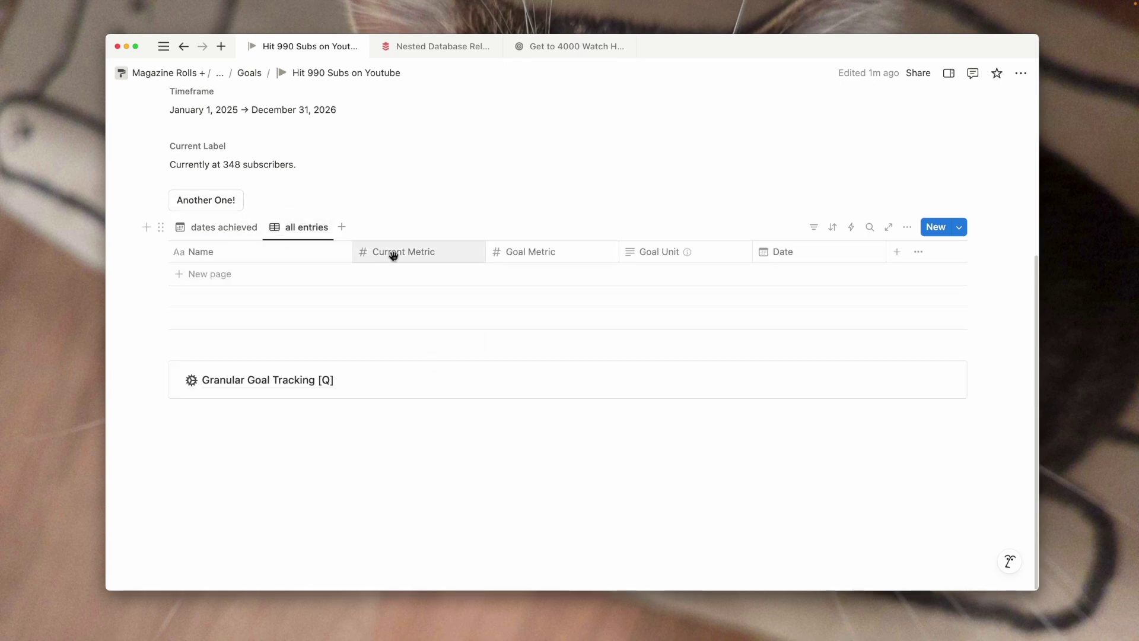
scroll(137, 331, up, 5)
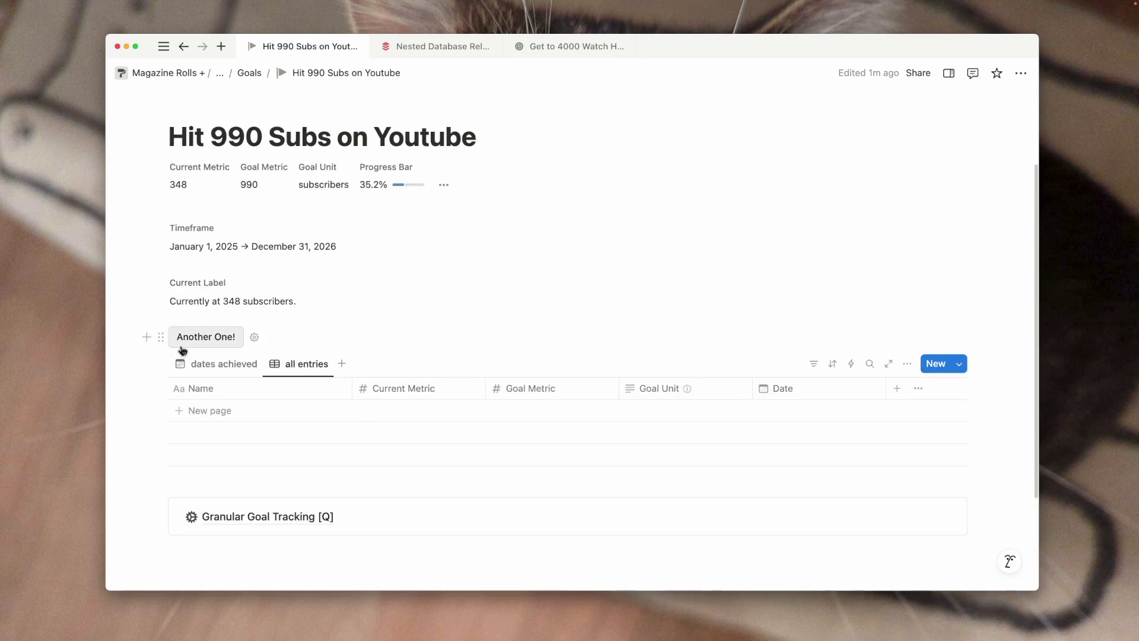
click(214, 366)
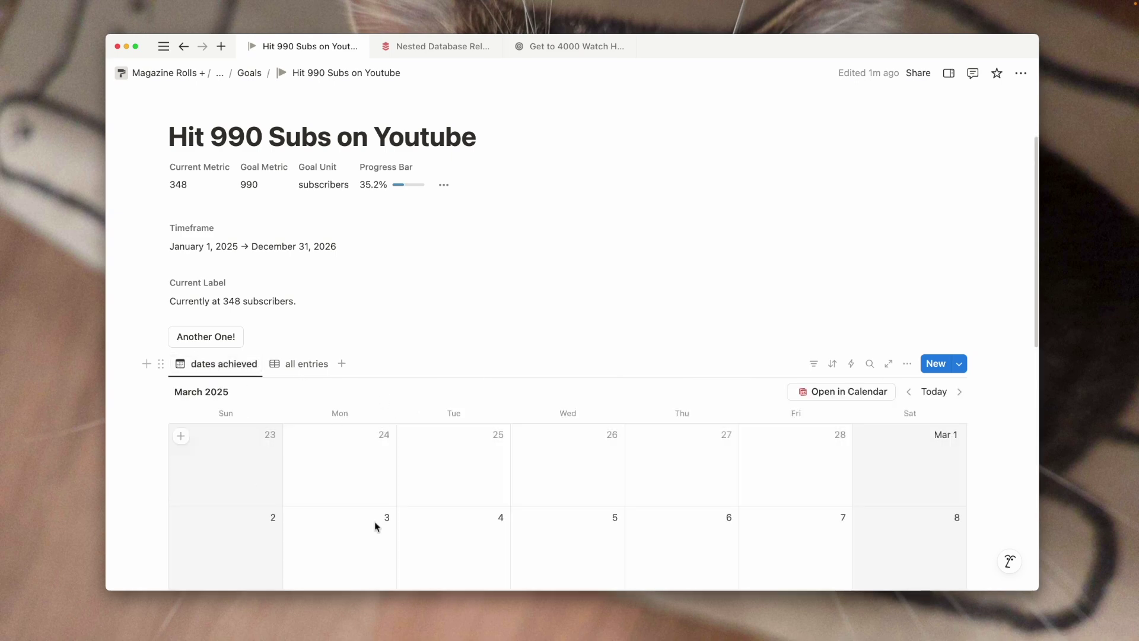
click(293, 364)
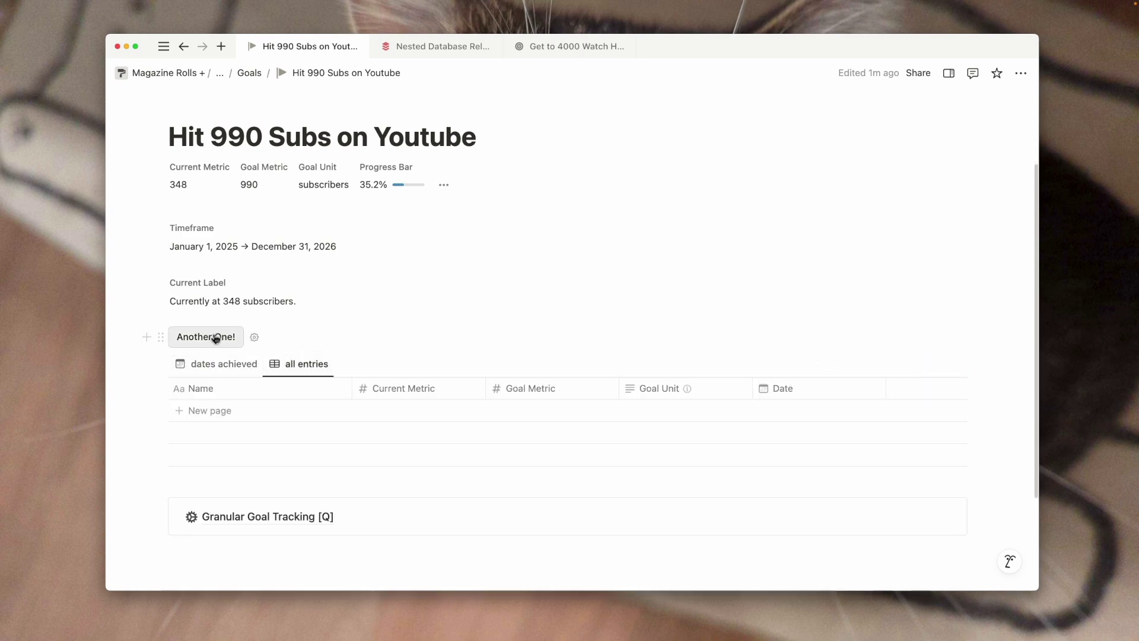
click(254, 337)
Add a second Define variables block to the Another One! button's actions
scroll(272, 358, down, 5)
scroll(277, 361, down, 3)
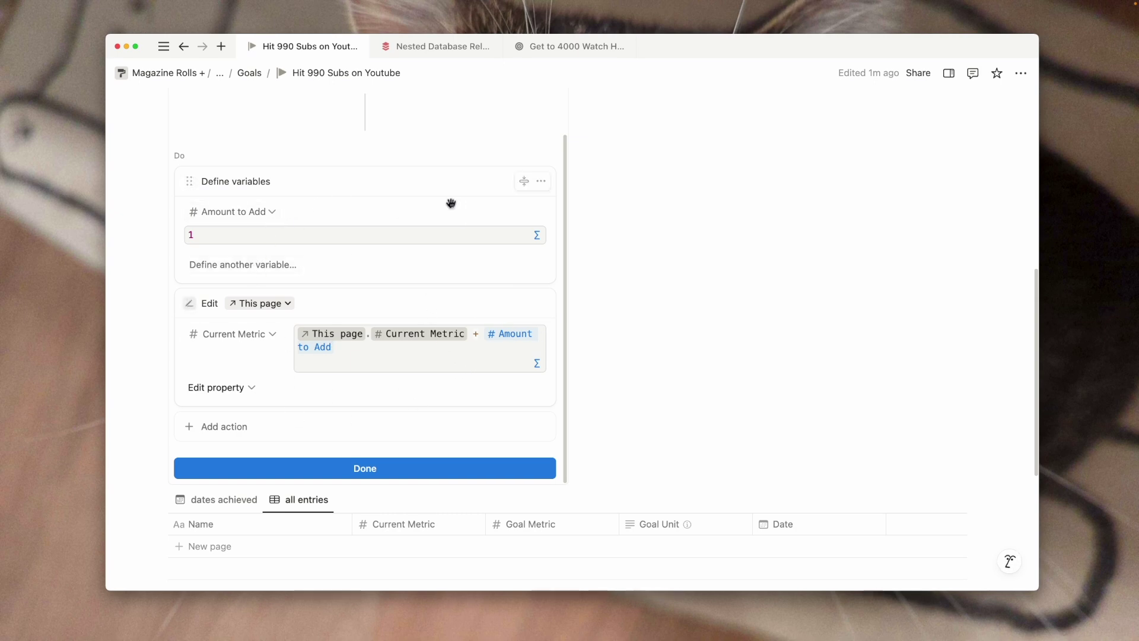
click(541, 181)
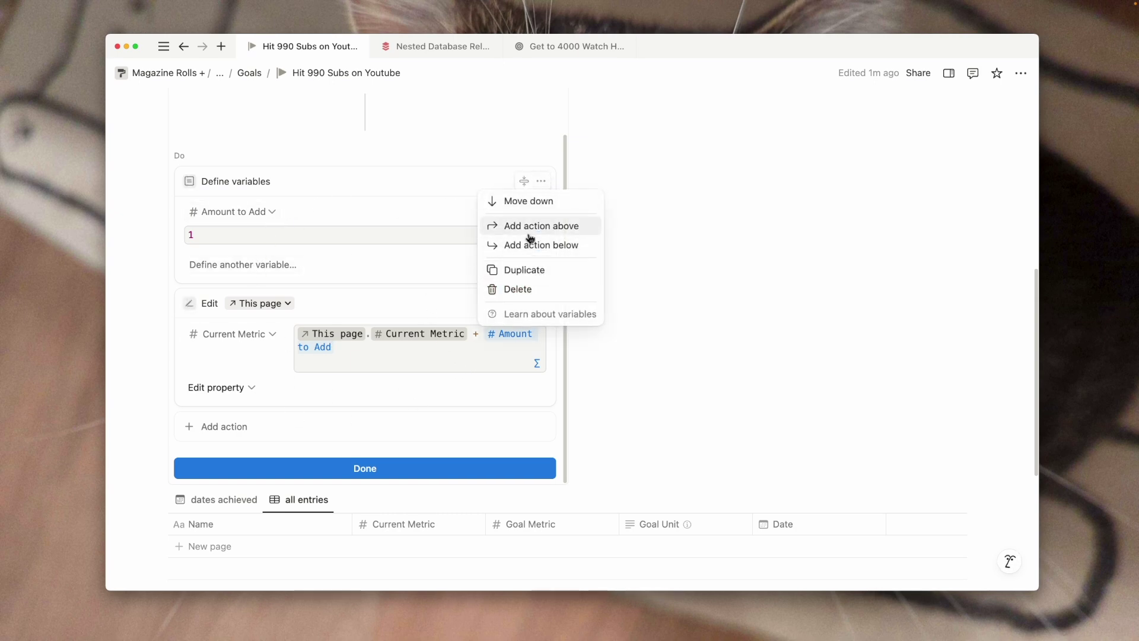
click(287, 263)
click(287, 264)
click(241, 266)
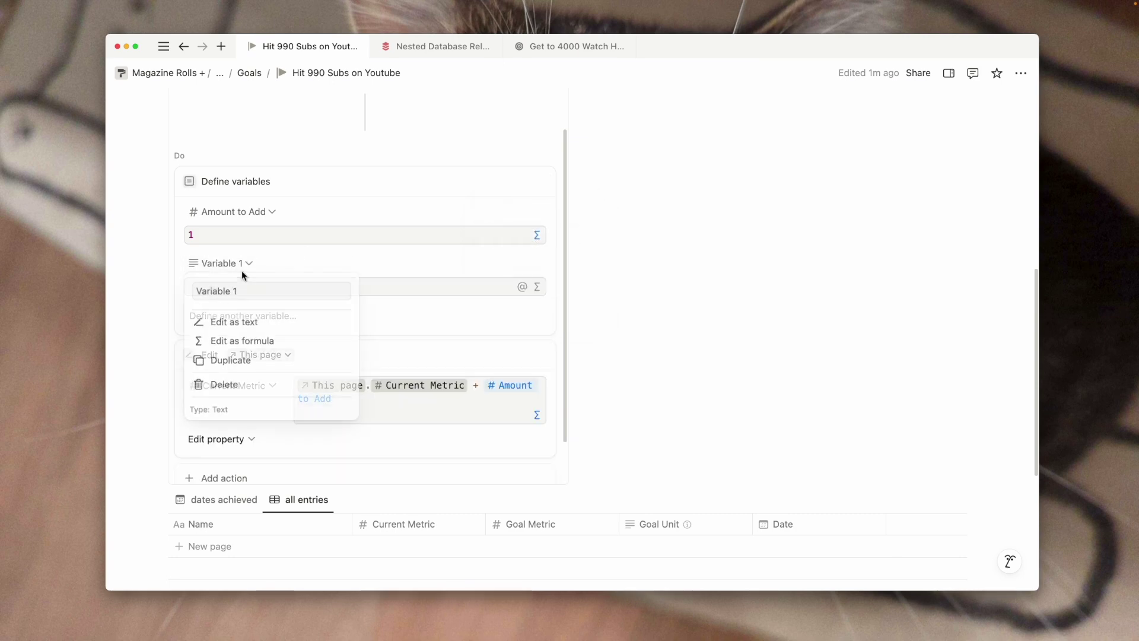
click(274, 291)
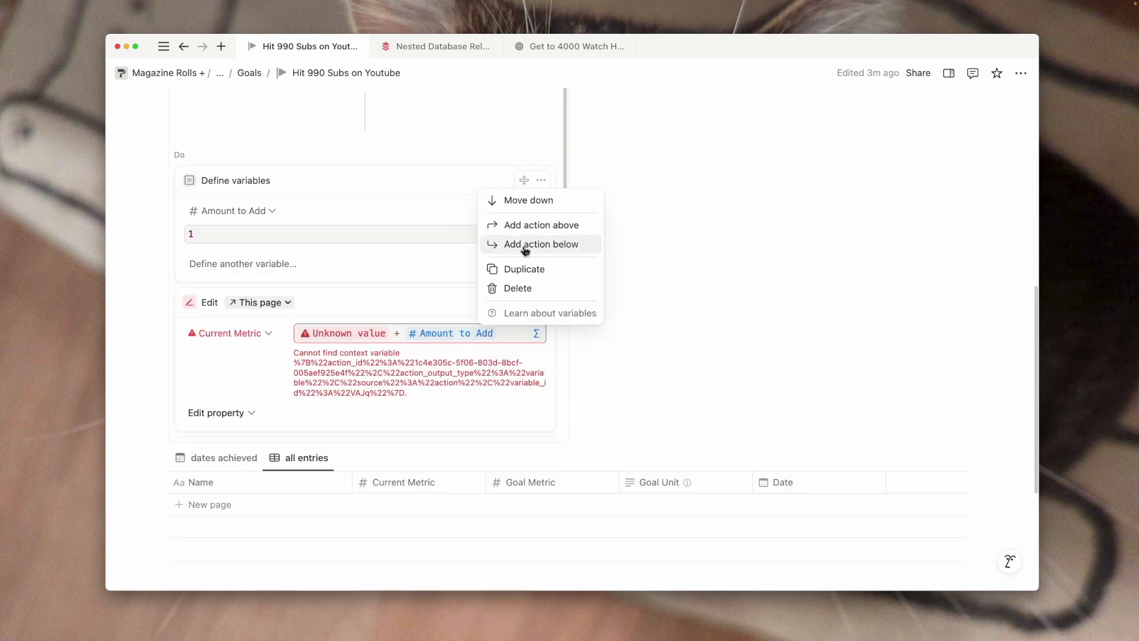
click(502, 244)
click(513, 406)
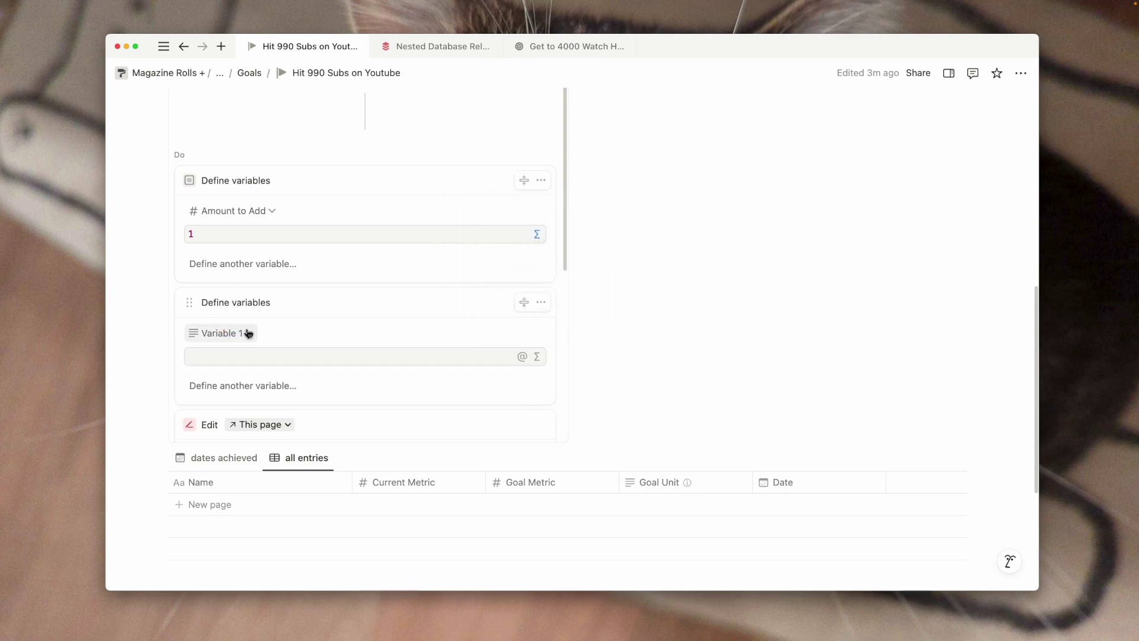
Define variable Updated Metric as This page.Current Metric + Amount to Add
click(225, 335)
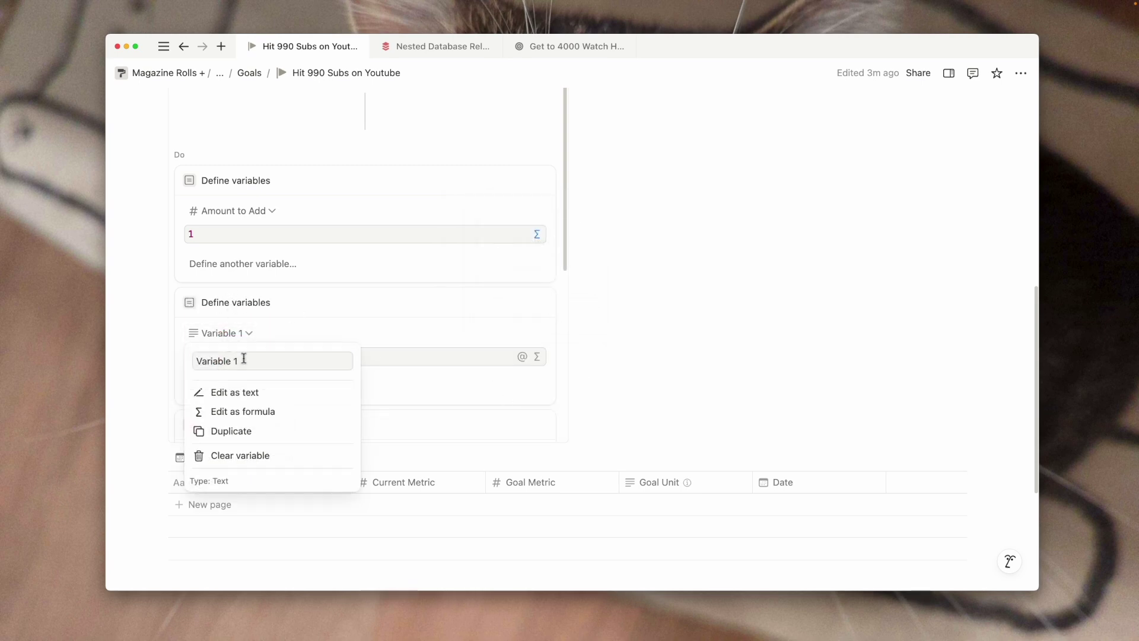
triple_click(243, 359)
text(Updated Metric)
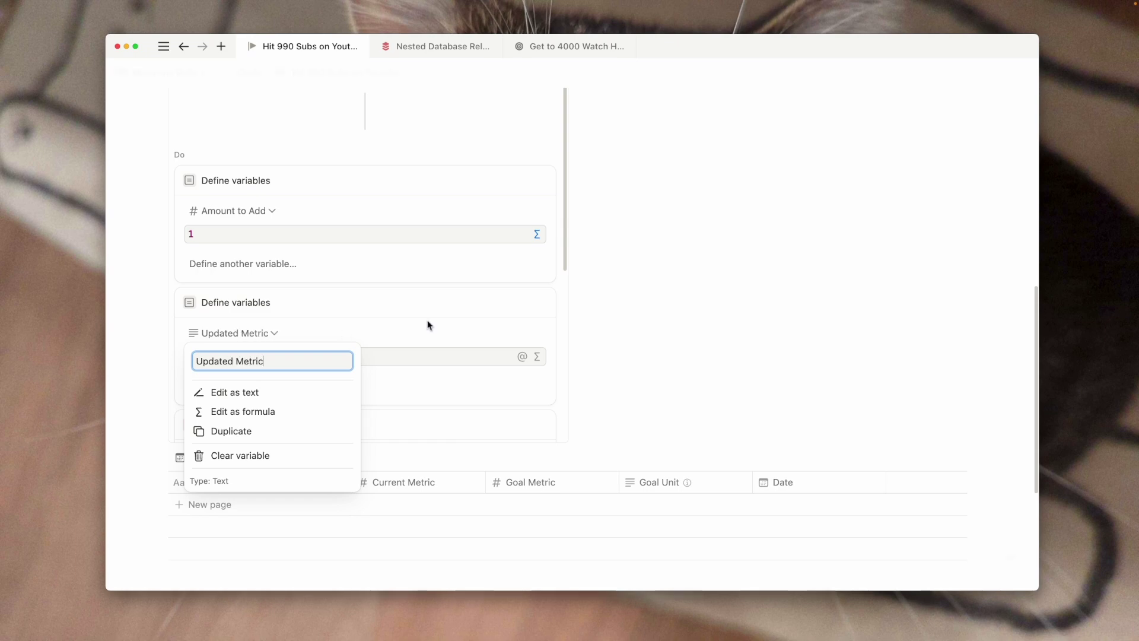
click(435, 343)
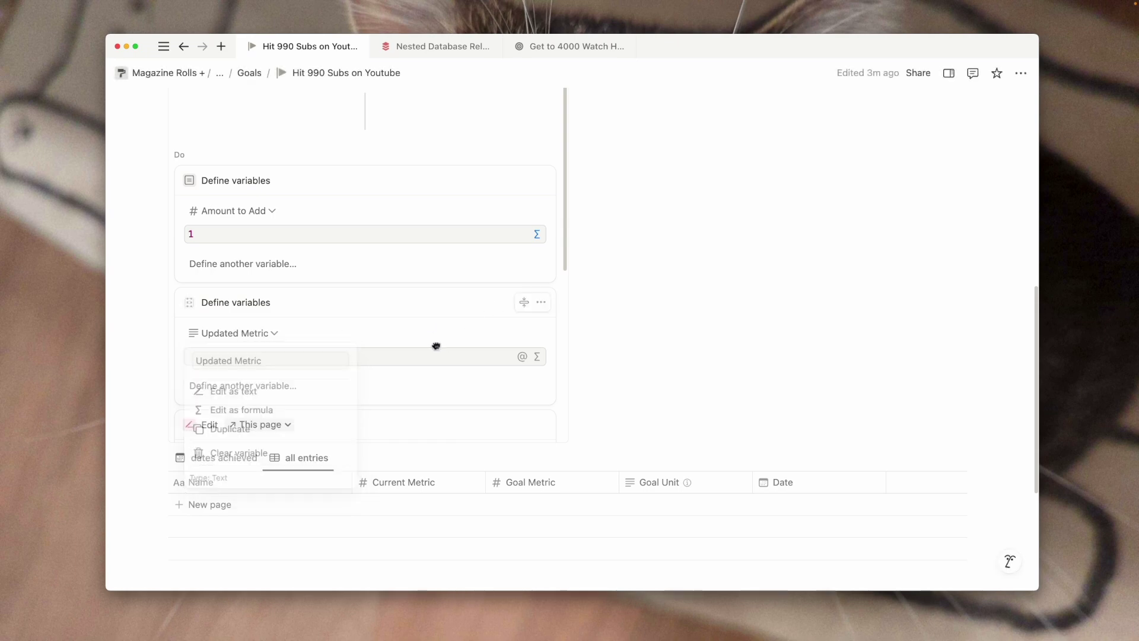
click(537, 357)
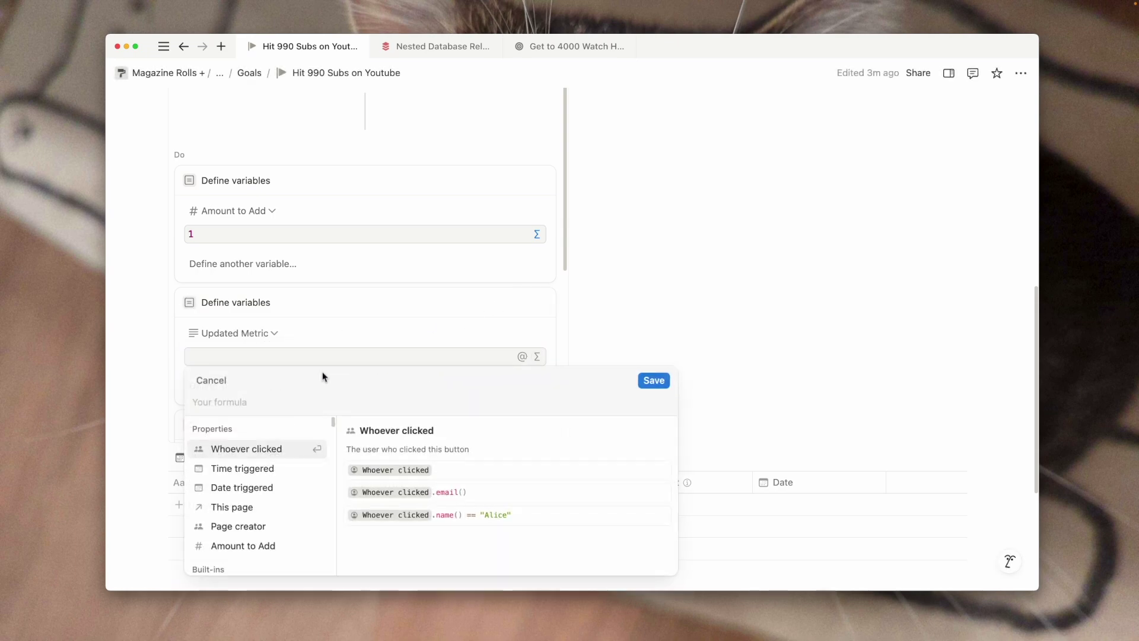
click(236, 507)
text(.Cuy)
key(BackSpace)
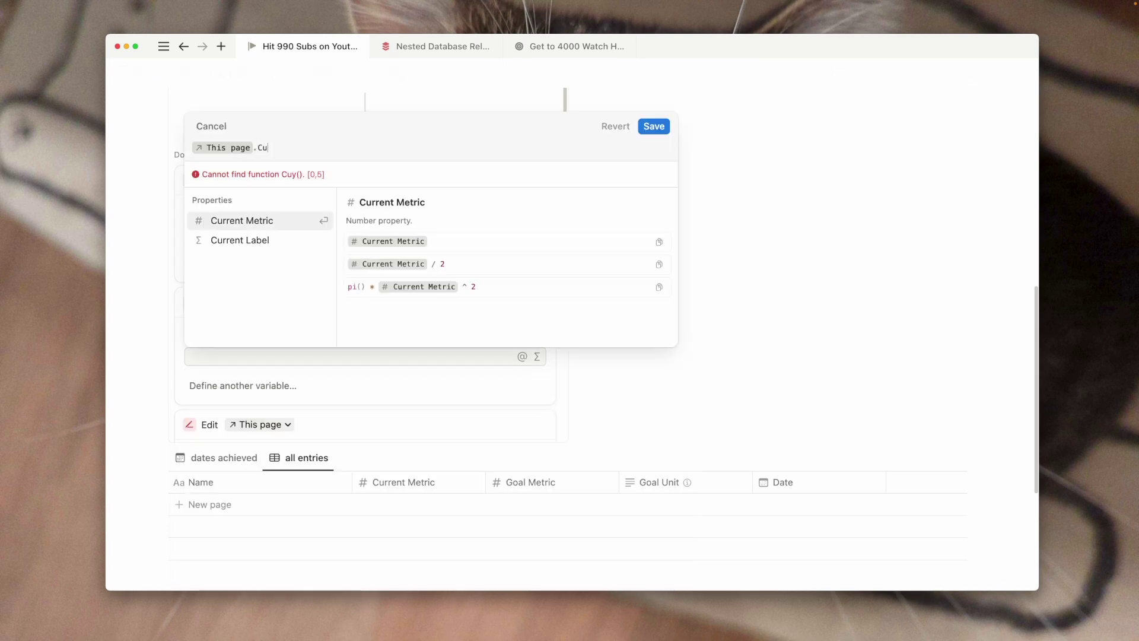
key(Return)
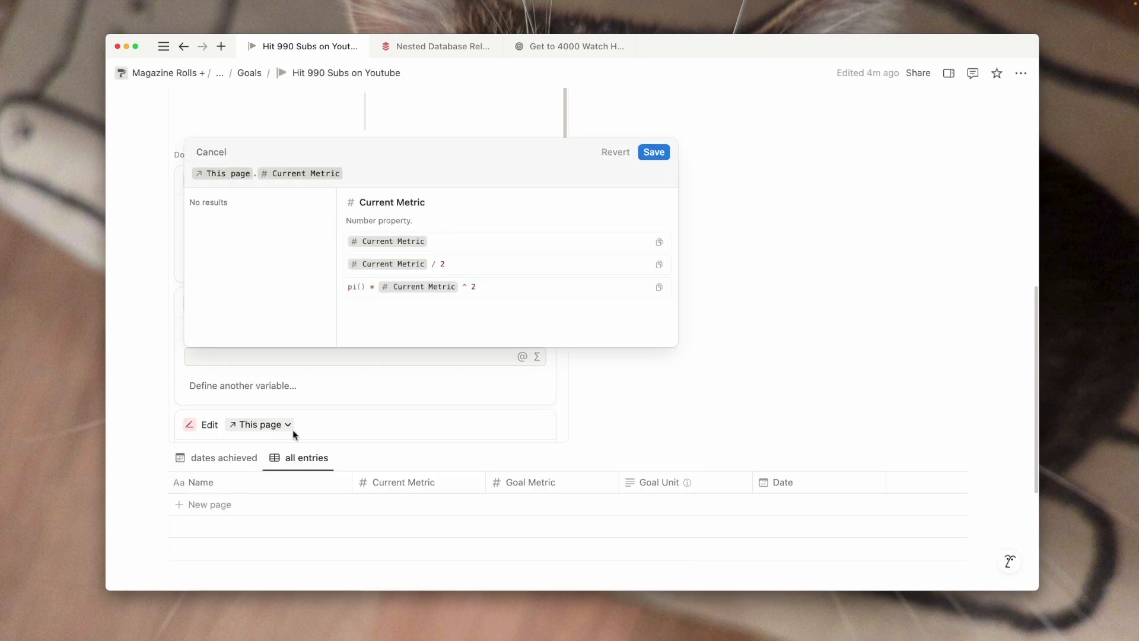
text(+ Am)
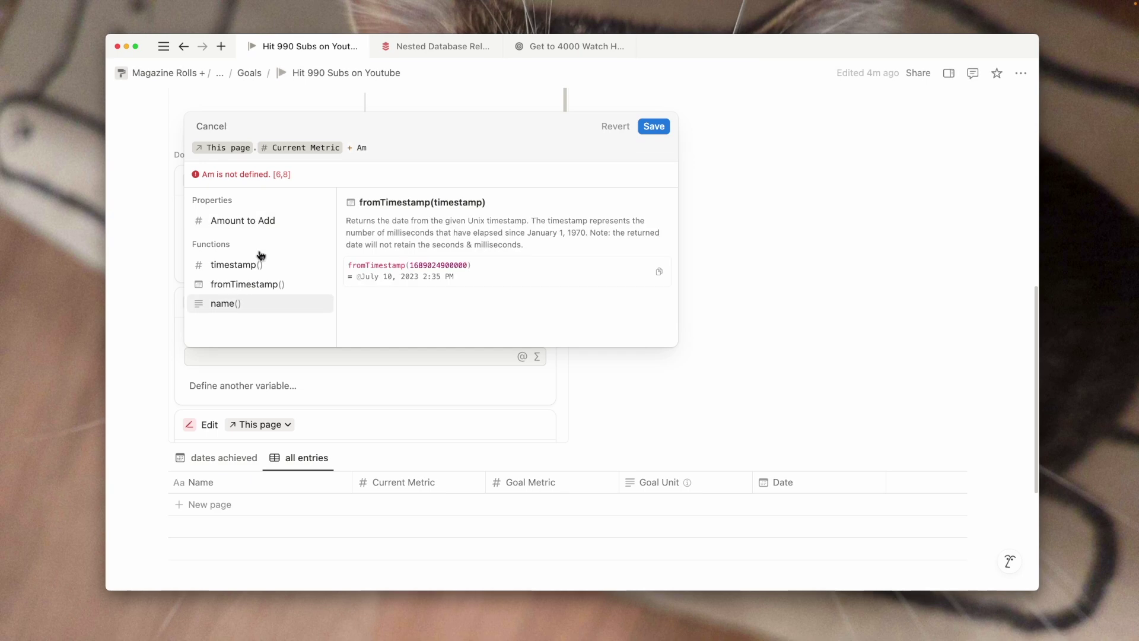
click(281, 220)
click(666, 153)
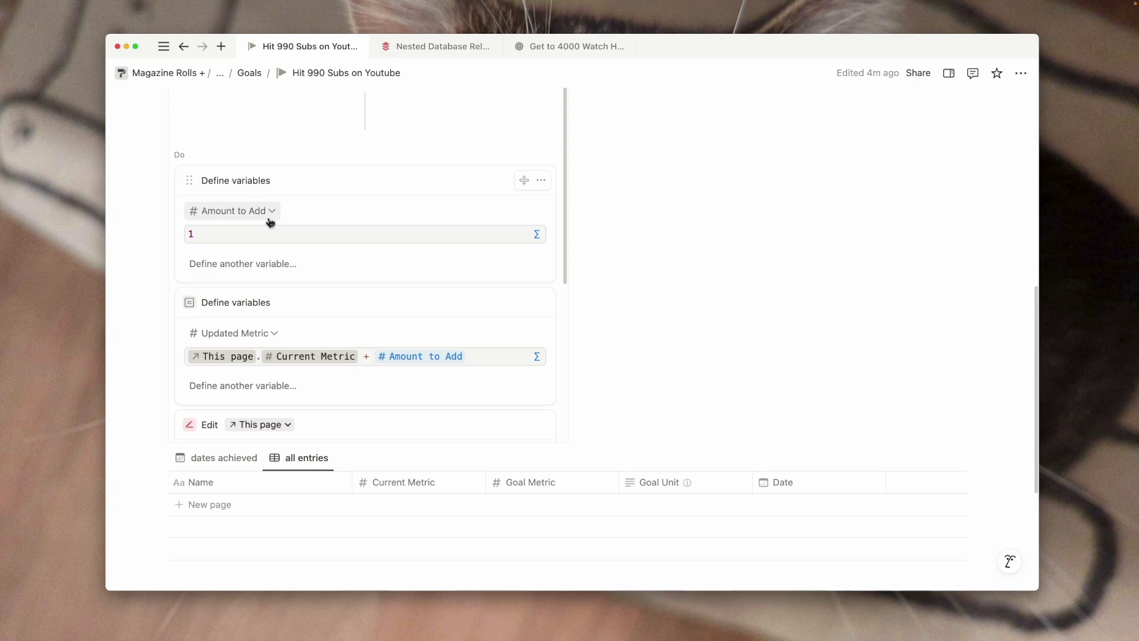
Change the edit action so Current Metric is set to Updated Metric
click(304, 424)
scroll(302, 389, down, 2)
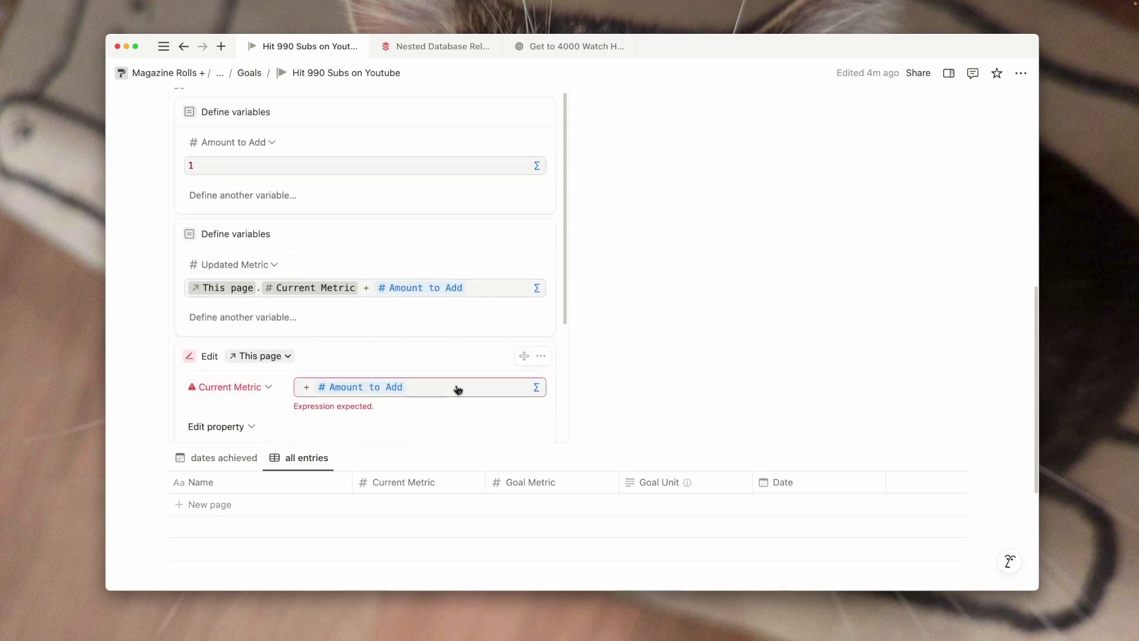
click(458, 389)
key(super+a)
key(BackSpace)
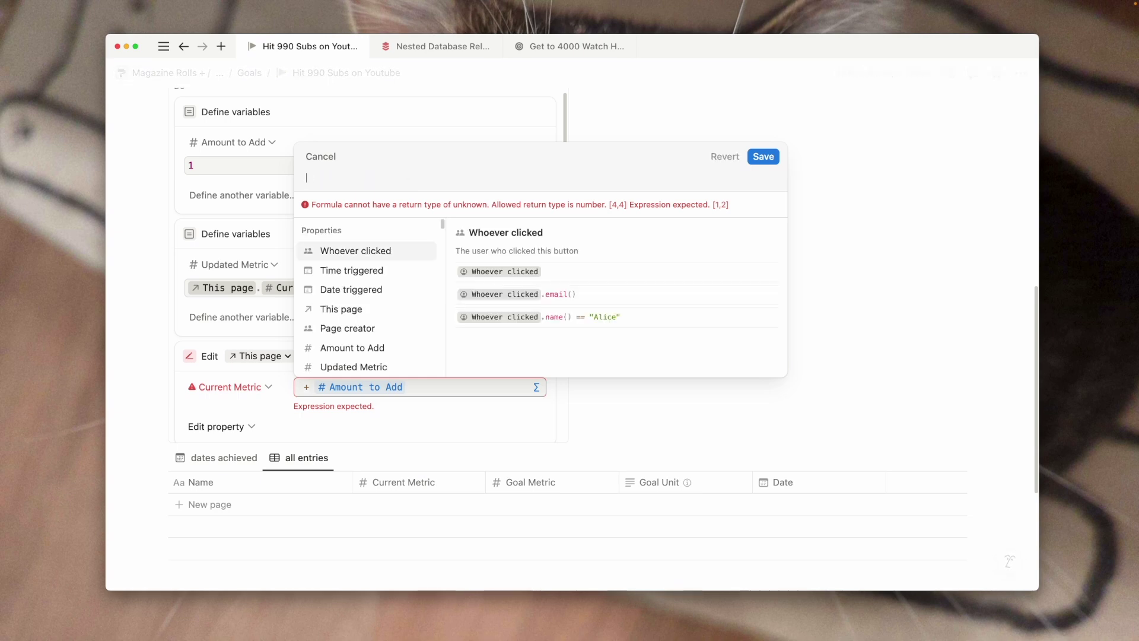
text(u)
key(Return)
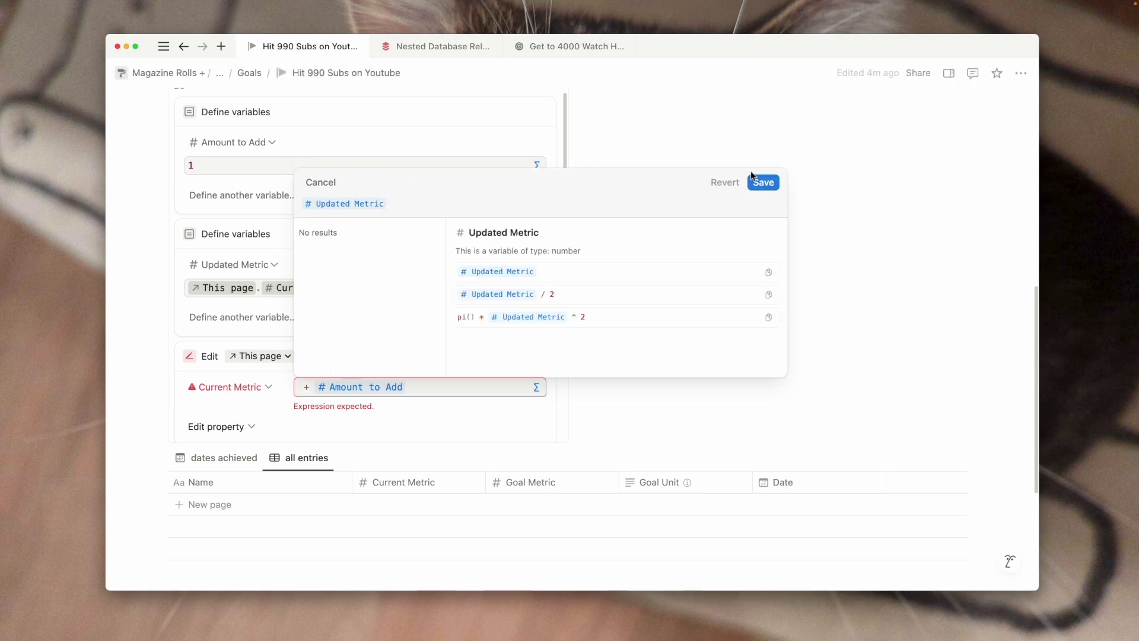
key(Return)
scroll(396, 354, up, 6)
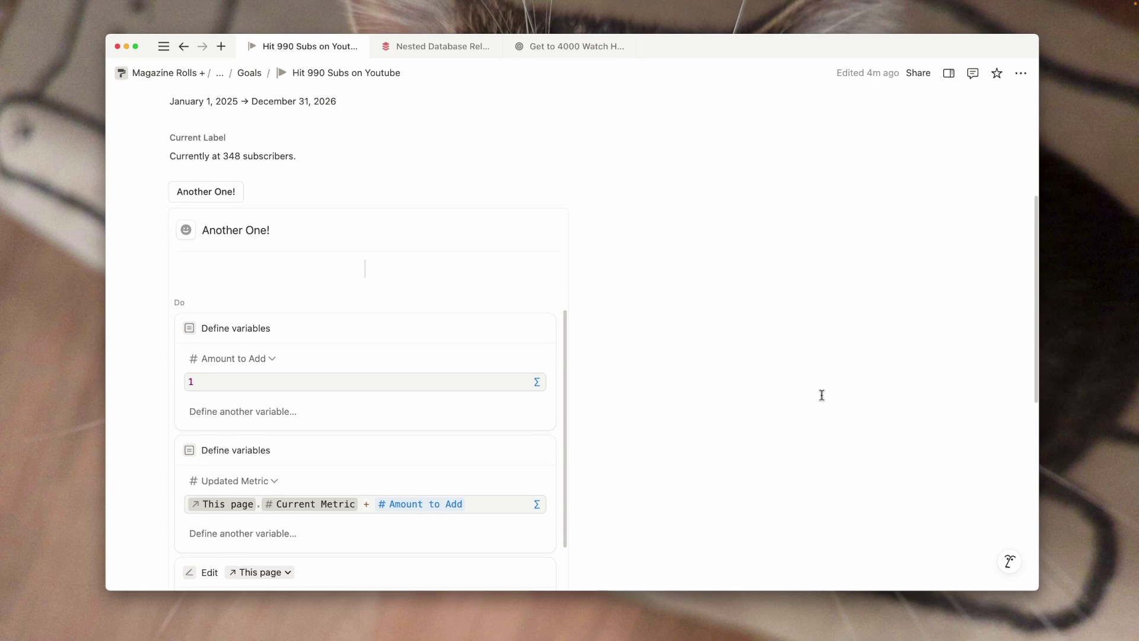
Set the new entry's Current Metric to Updated Metric
scroll(499, 490, down, 5)
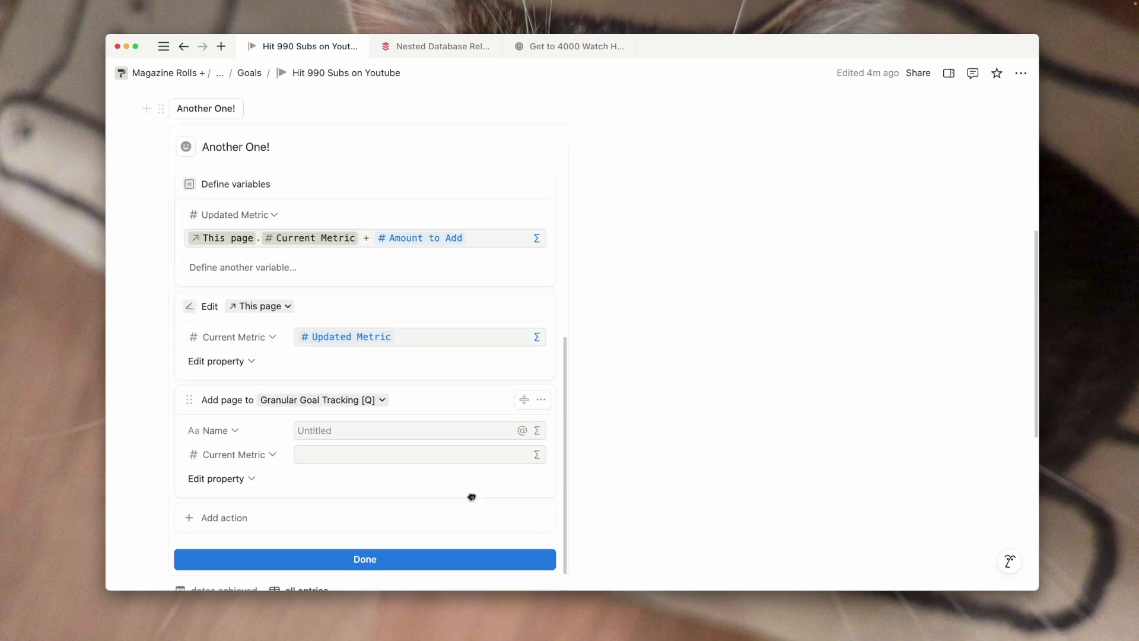
click(326, 416)
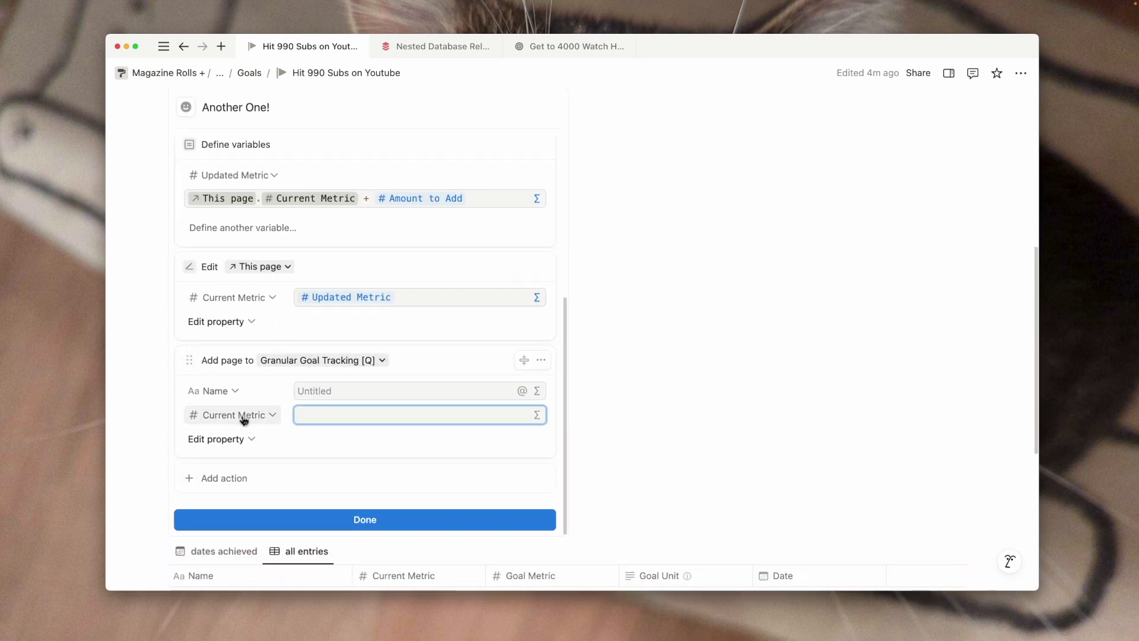
click(538, 416)
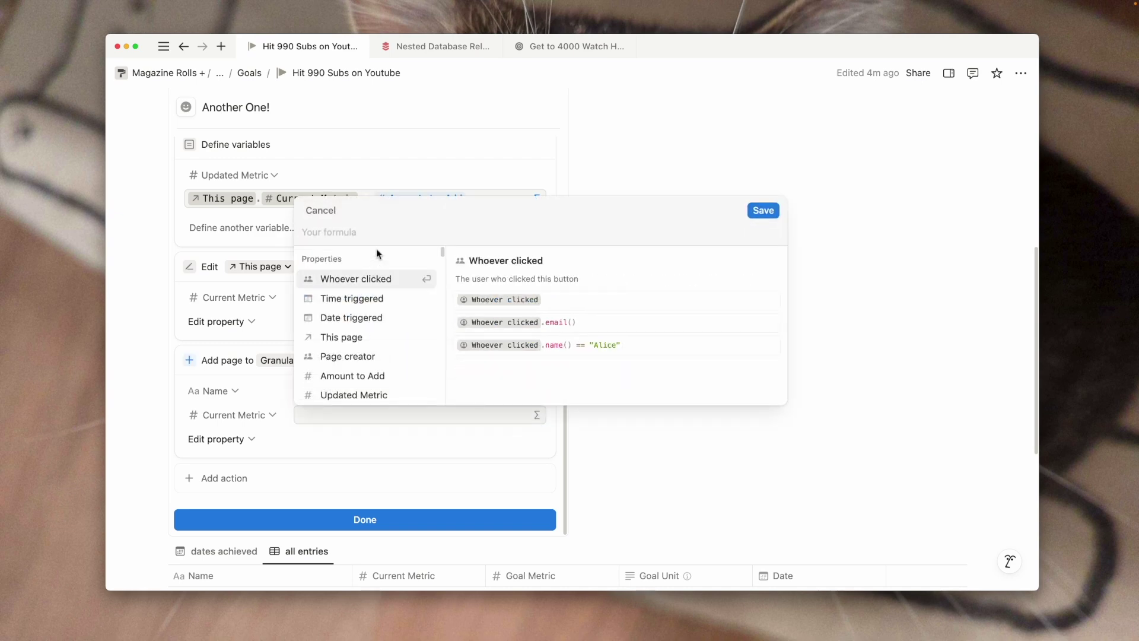
click(369, 394)
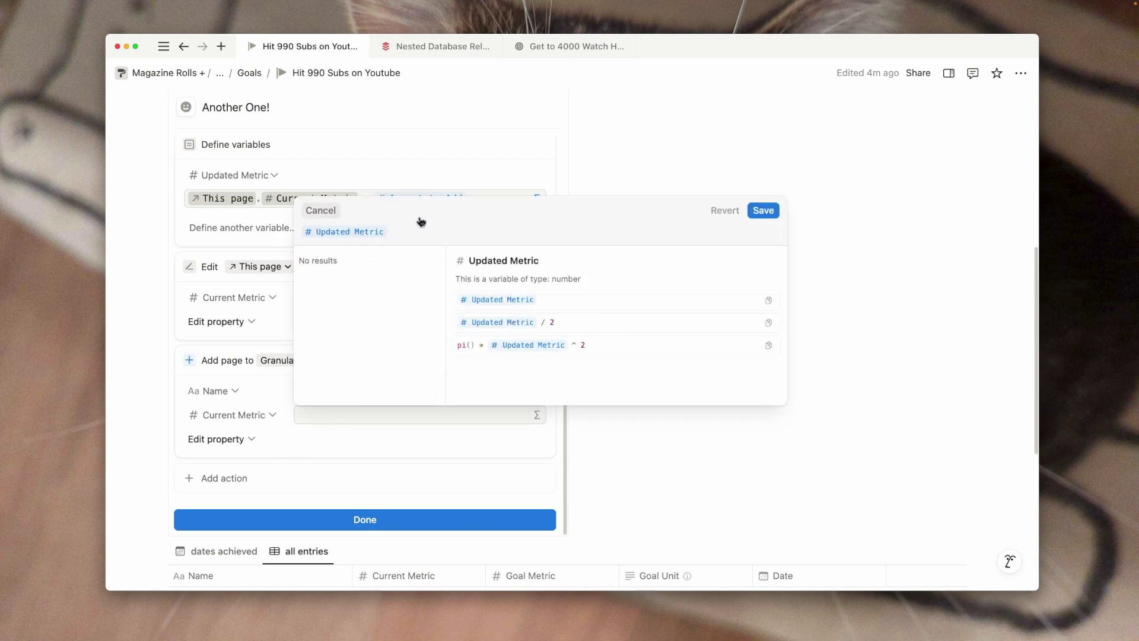
click(763, 211)
Add Goal Metric to the new entry, set to This page.Goal Metric
click(234, 439)
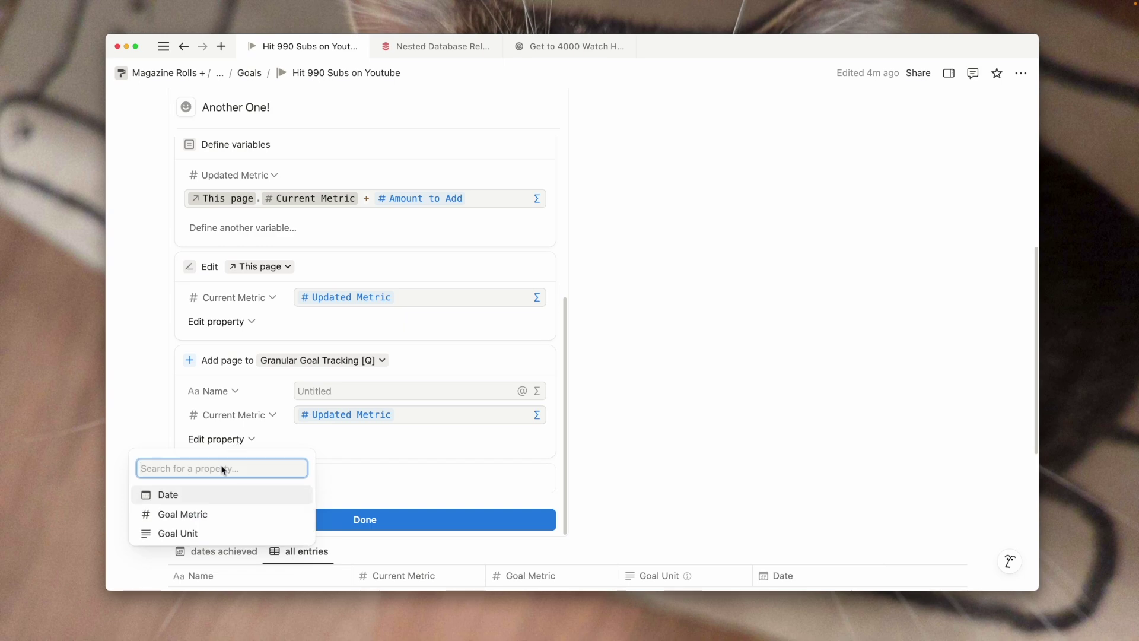
click(207, 520)
click(394, 440)
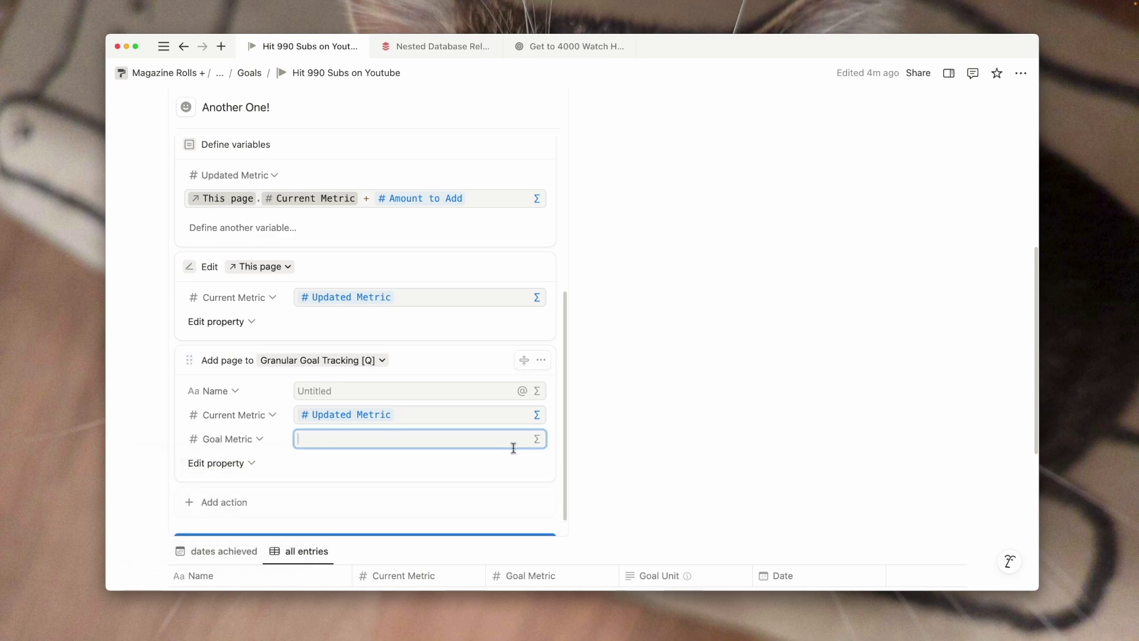
click(542, 442)
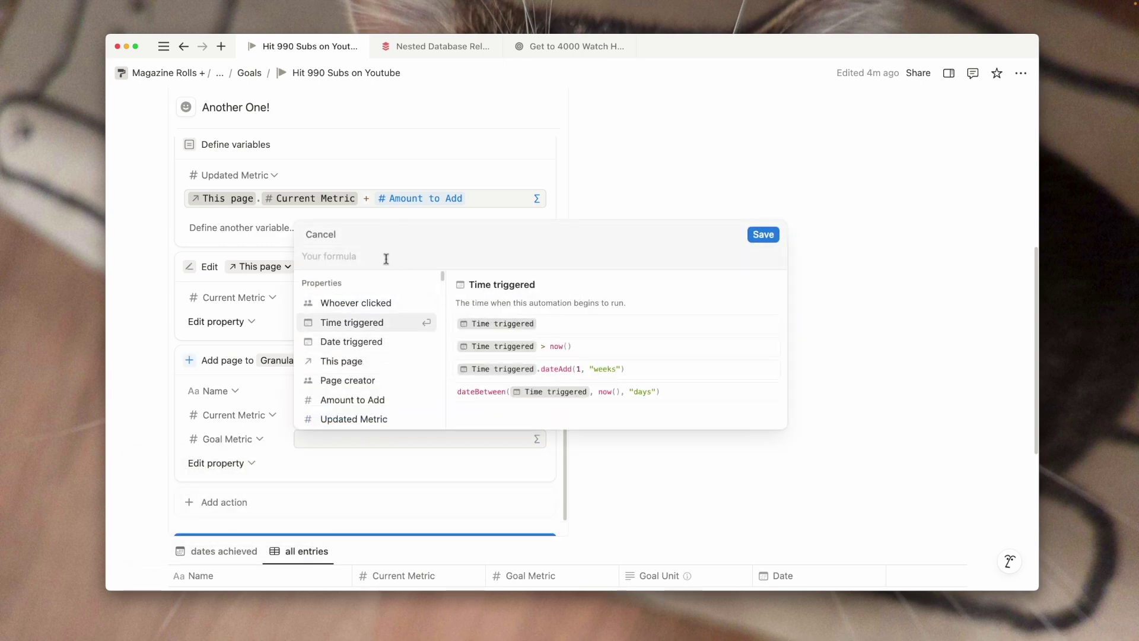
text(th)
key(Return)
text(.Goa)
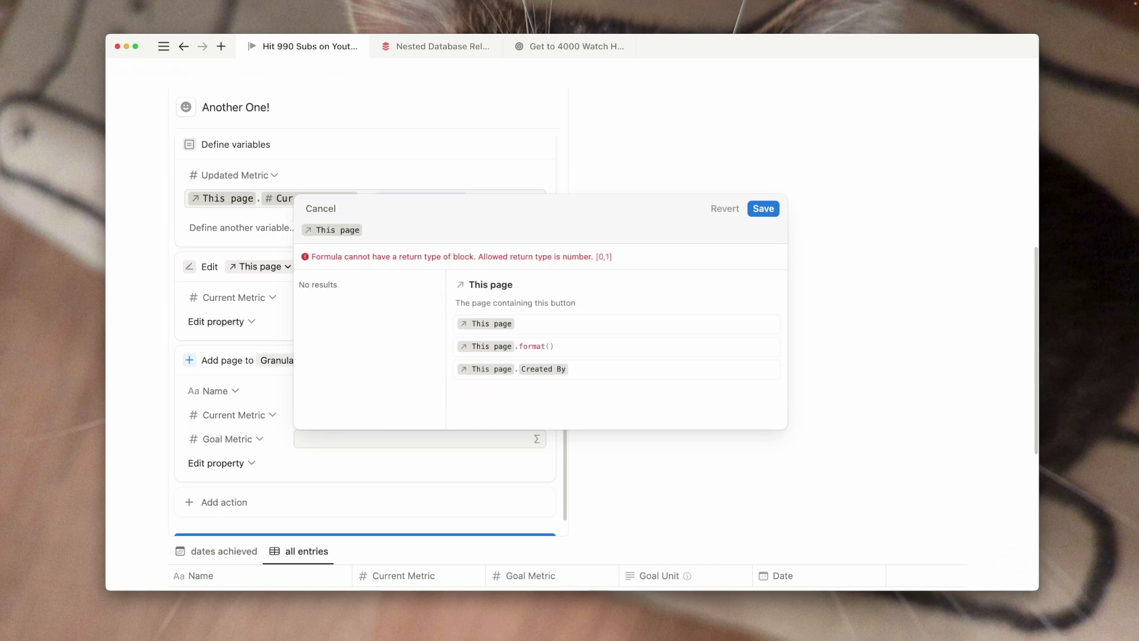
key(Return)
key(BackSpace)
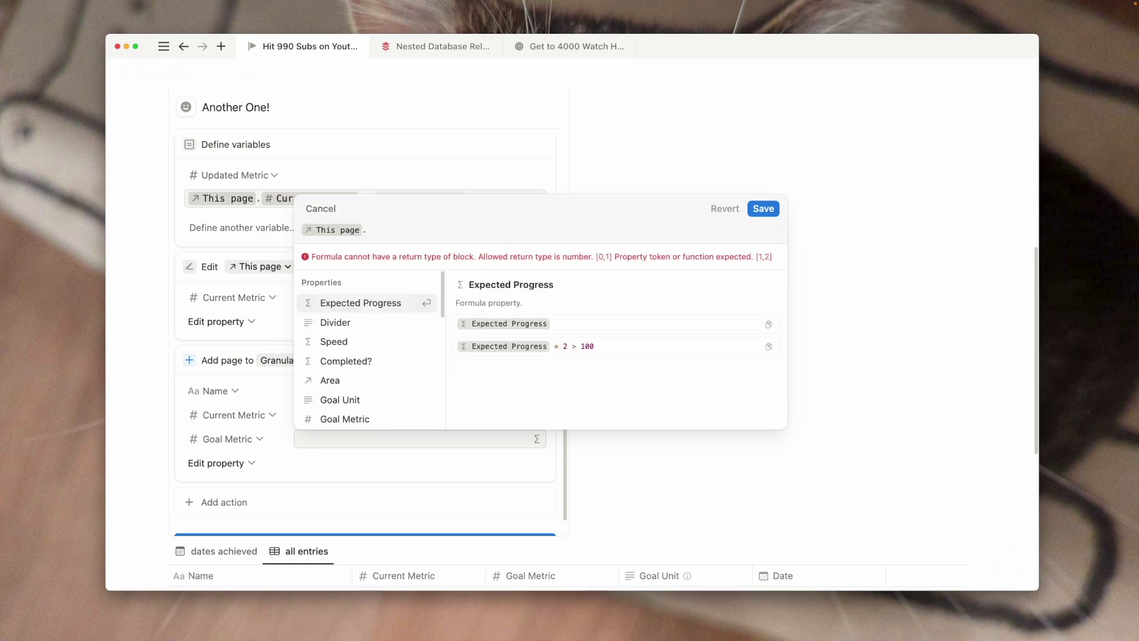
text(Goa)
click(332, 323)
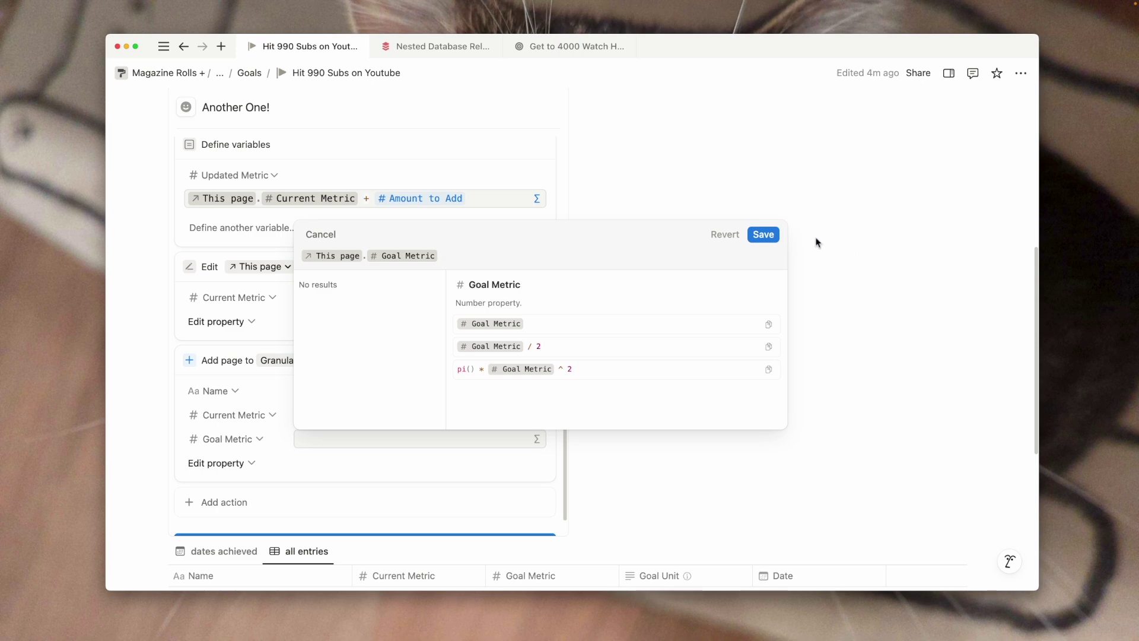
click(771, 235)
Add Goal Unit to the new entry, set to This page.Goal Unit
click(229, 438)
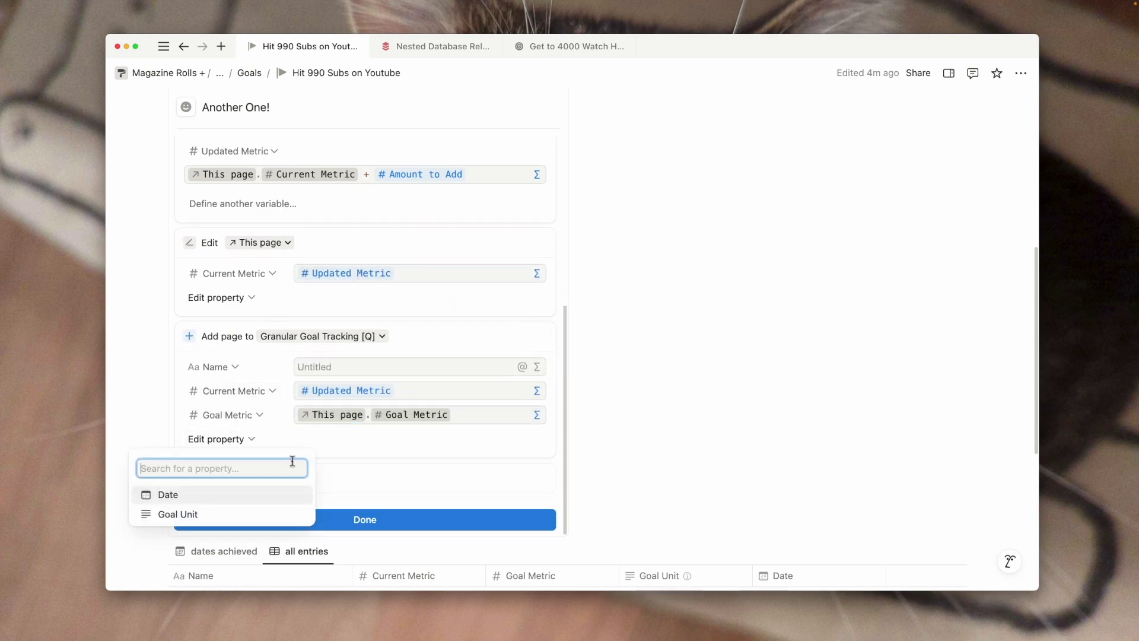
click(224, 515)
click(536, 444)
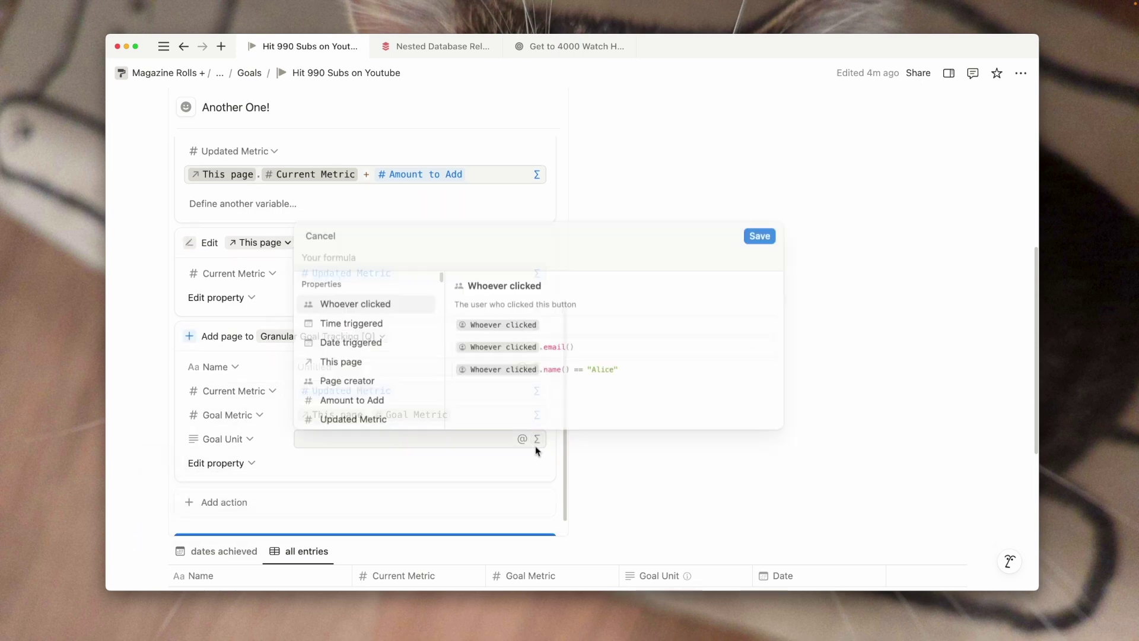
click(349, 362)
text(.Goa)
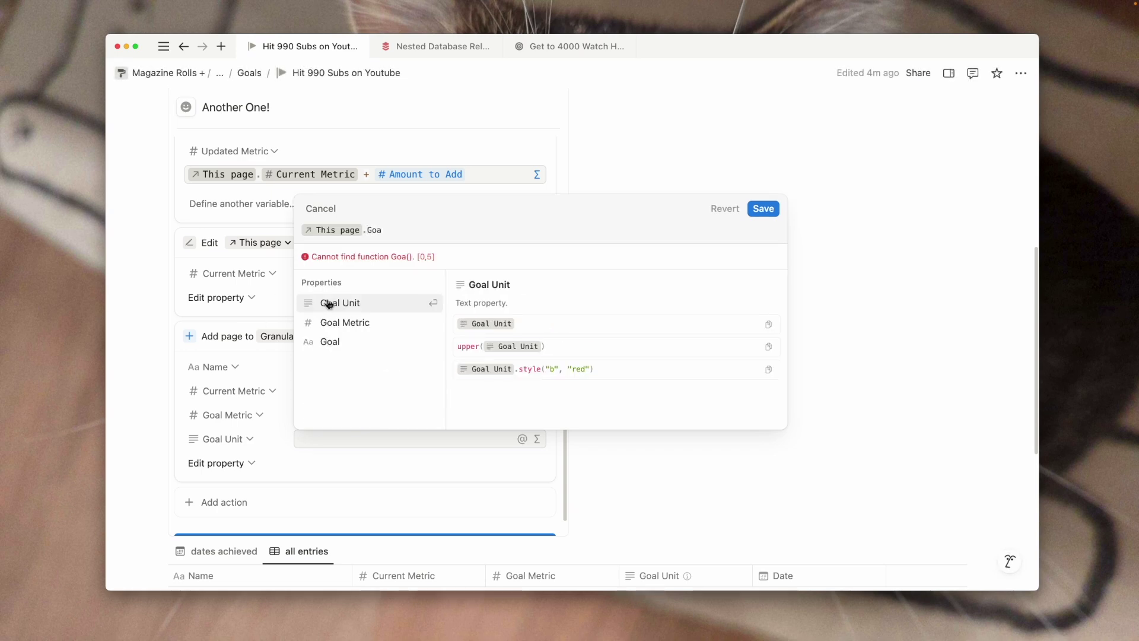
click(328, 303)
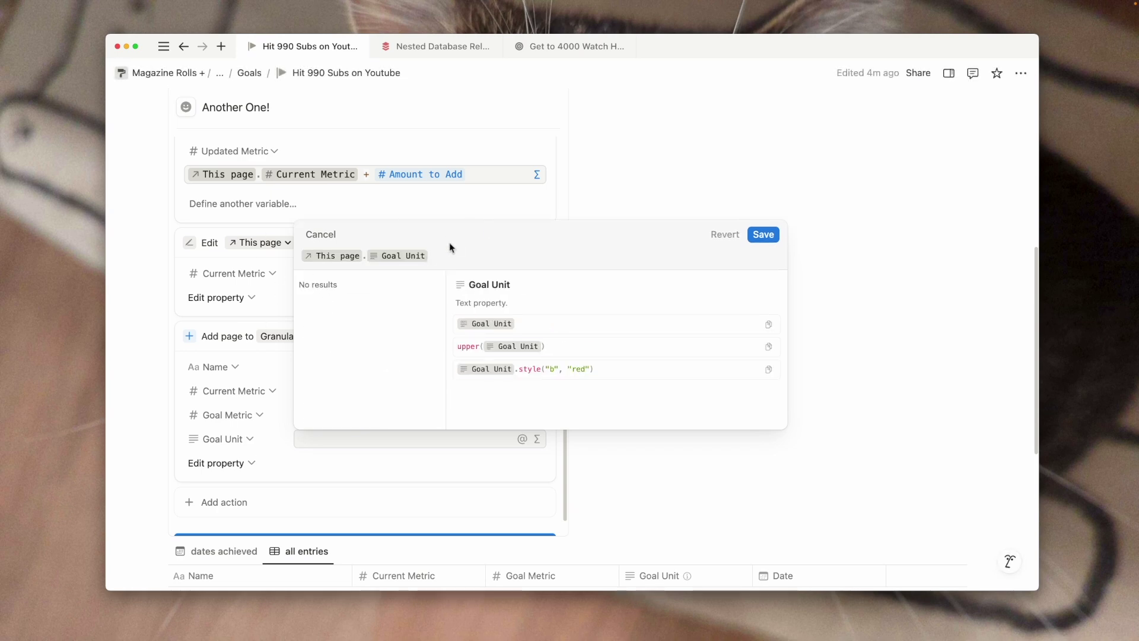
click(763, 234)
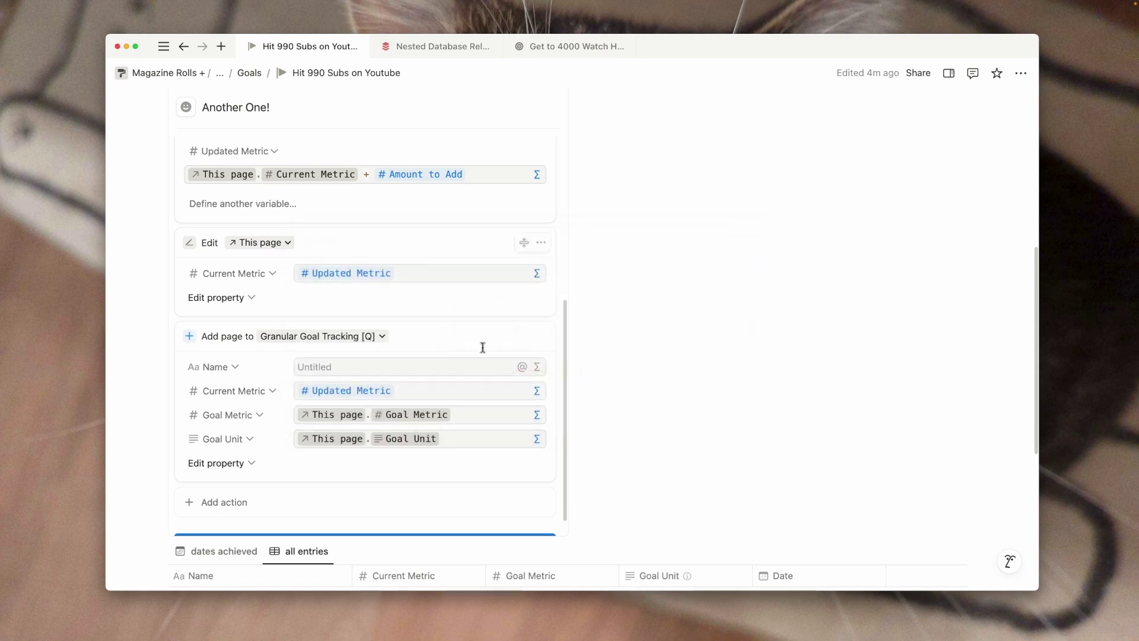
Add Date set to Date triggered and finish editing the button
scroll(422, 483, down, 1)
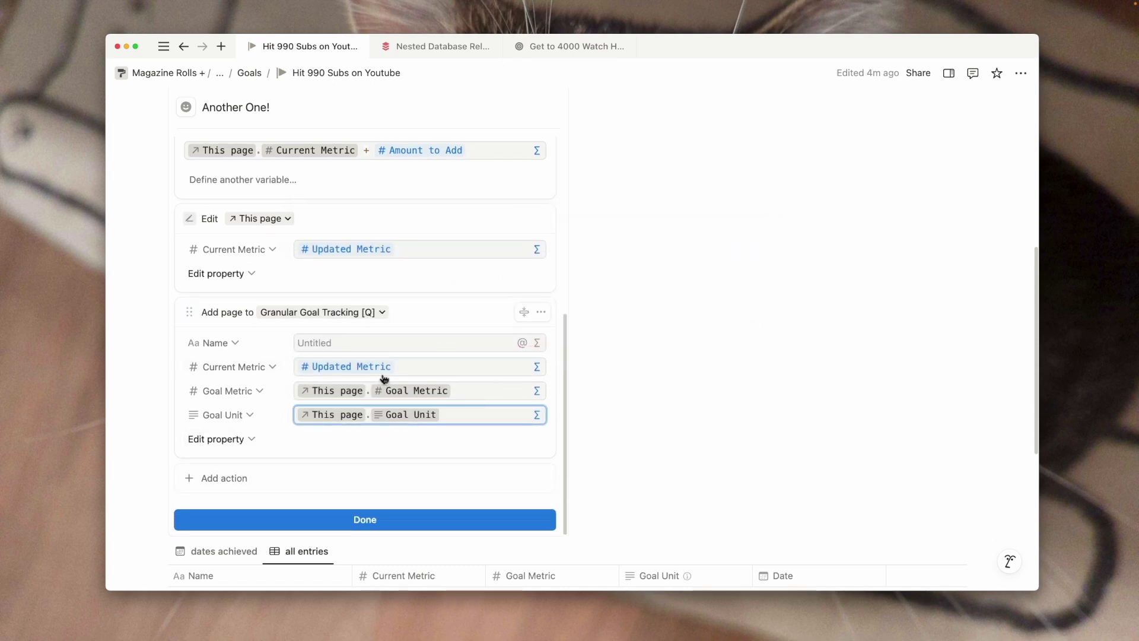
click(228, 449)
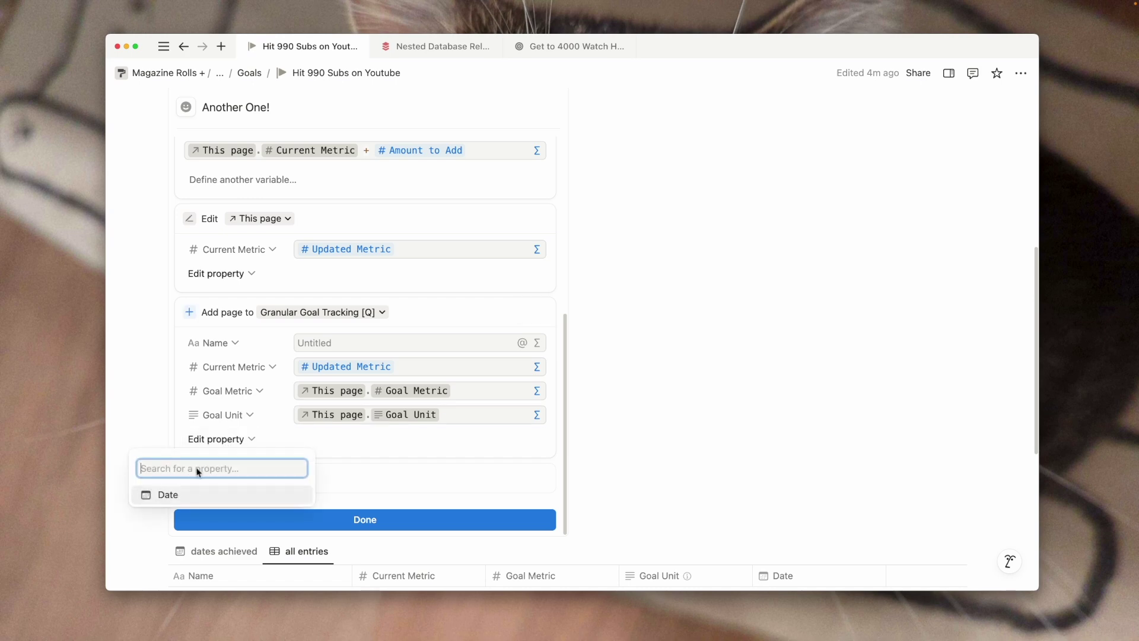
click(198, 495)
click(376, 446)
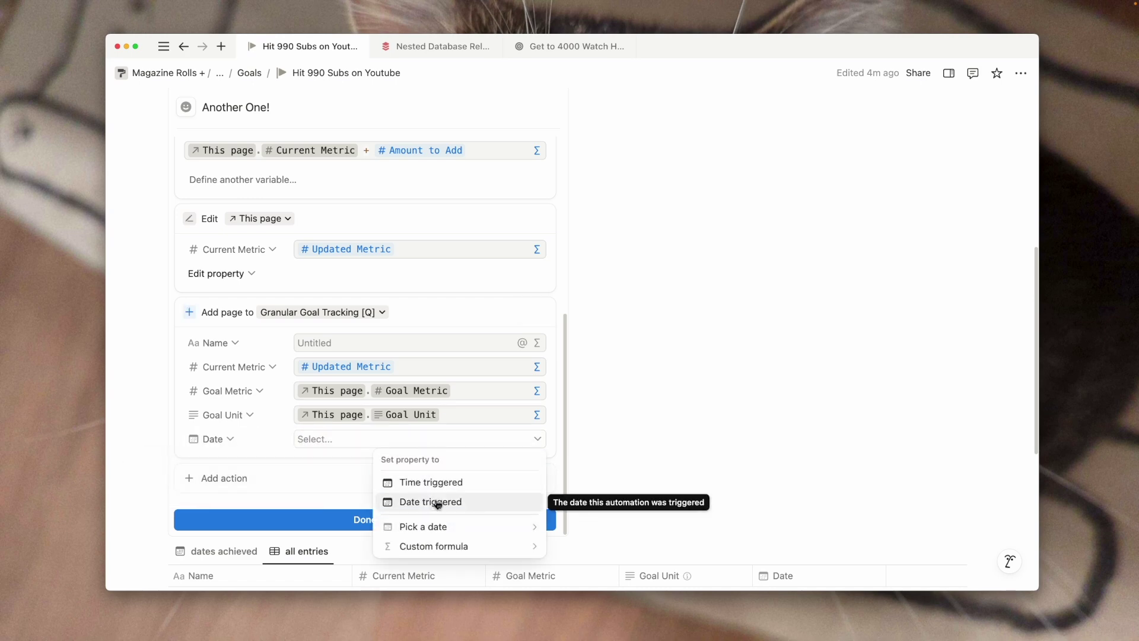
click(436, 502)
scroll(283, 448, down, 3)
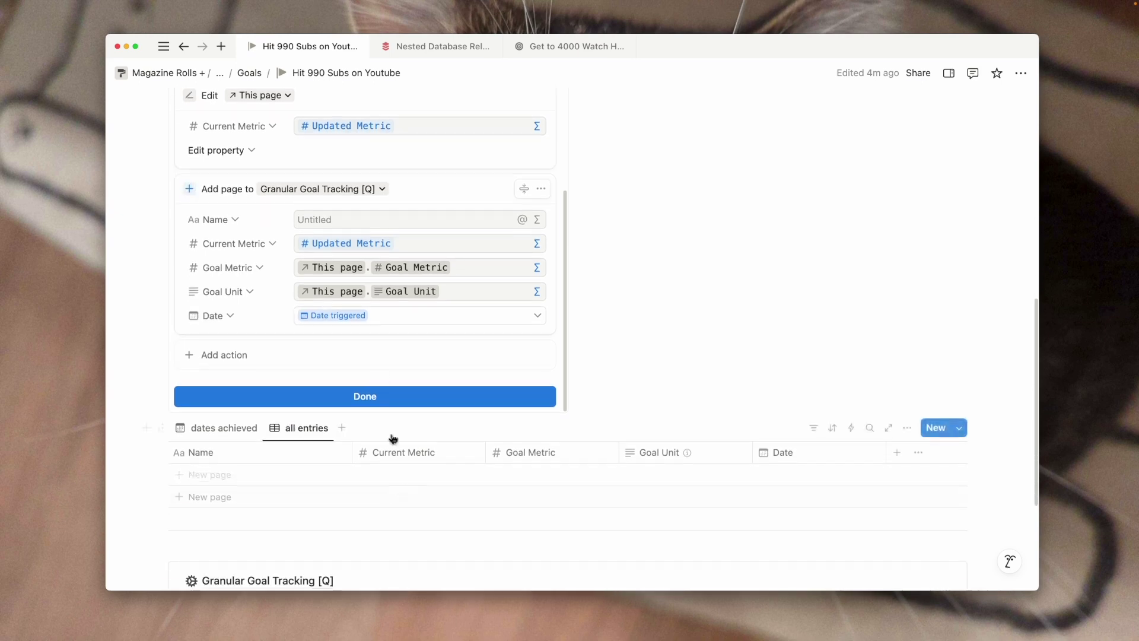
click(381, 402)
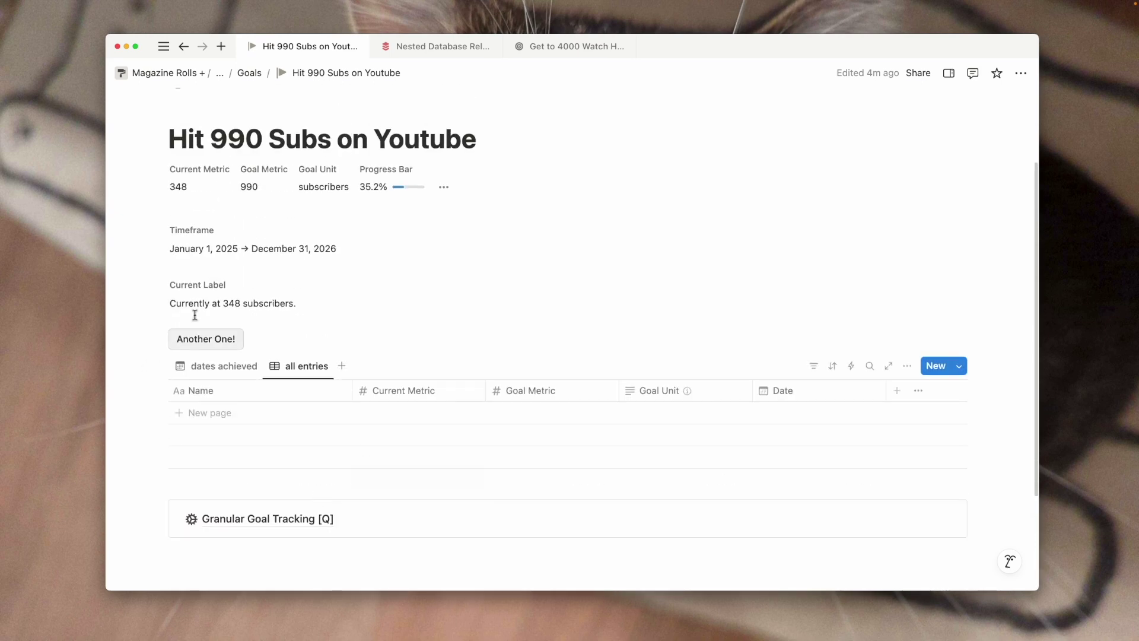
Run Another One! to log a new subscriber entry and view the dates achieved calendar
click(193, 344)
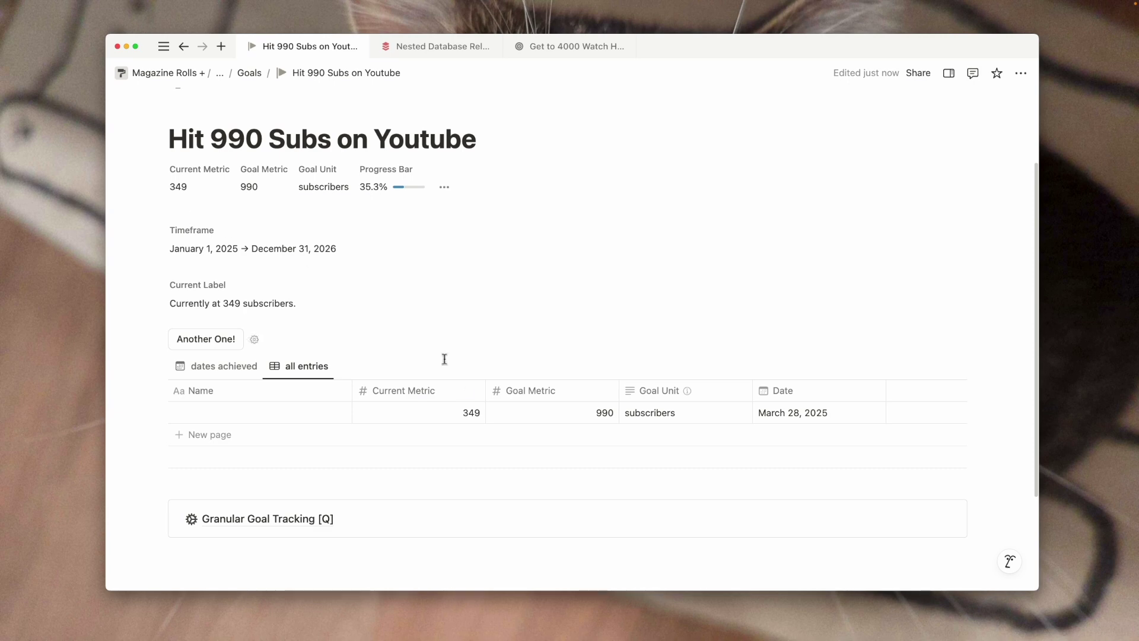
click(206, 369)
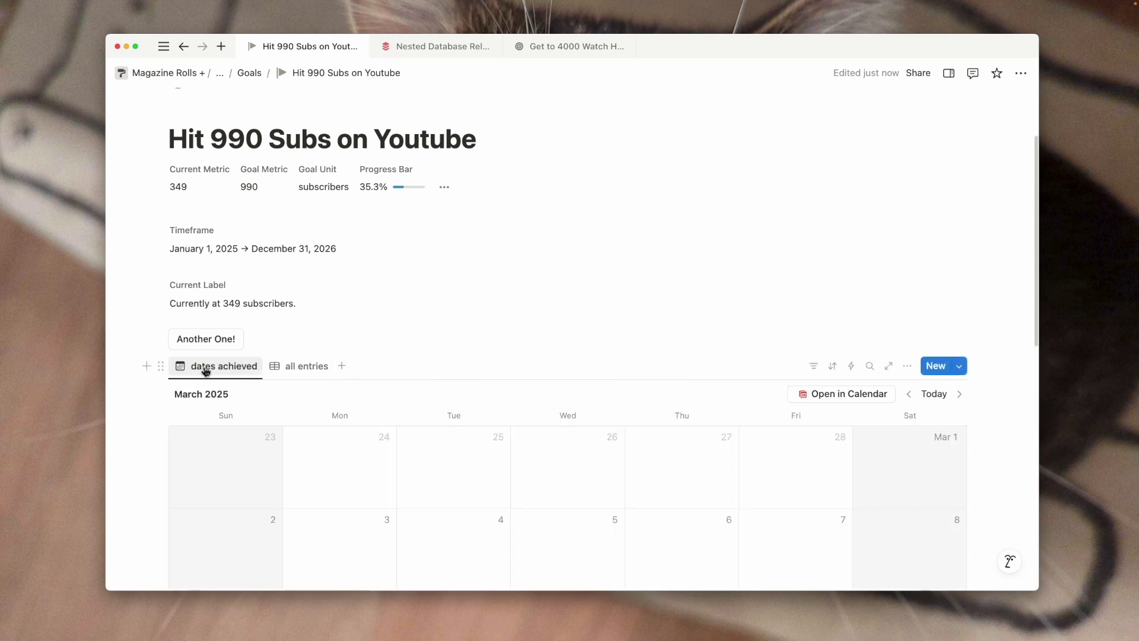
scroll(376, 437, down, 5)
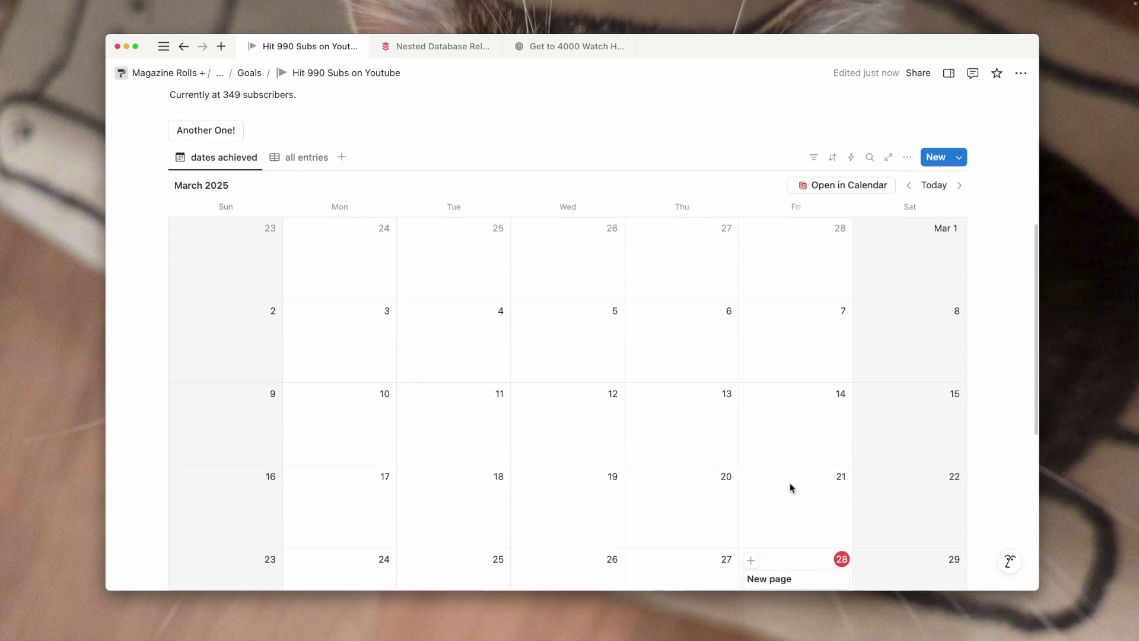
scroll(791, 488, up, 1)
Set the dates achieved calendar layout to show one week
click(907, 211)
click(868, 310)
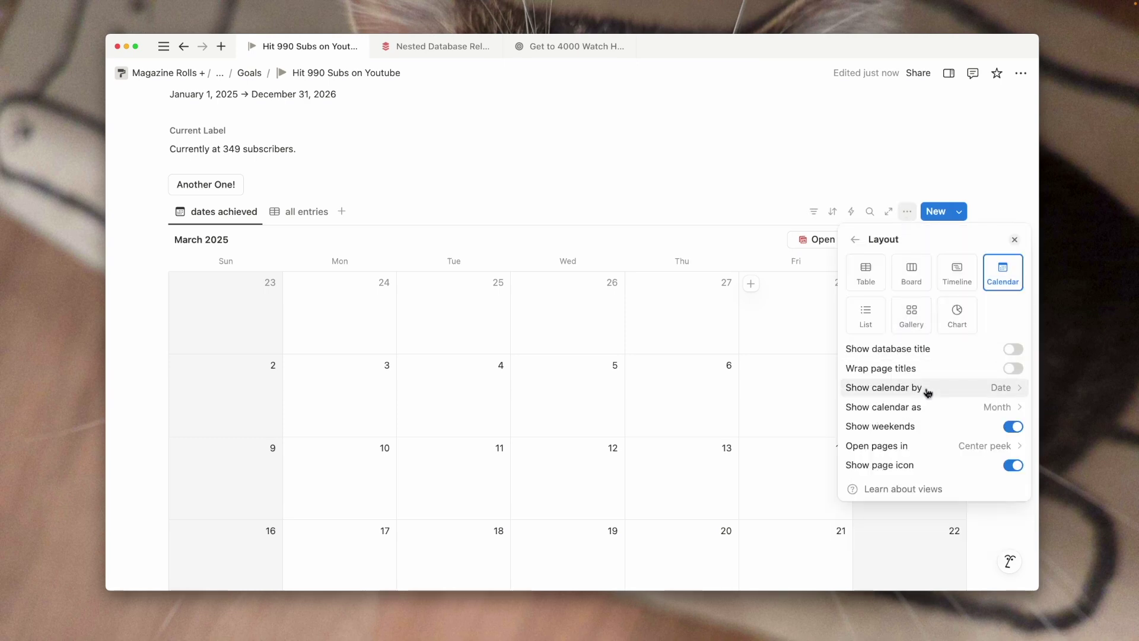
click(932, 407)
click(925, 448)
click(556, 262)
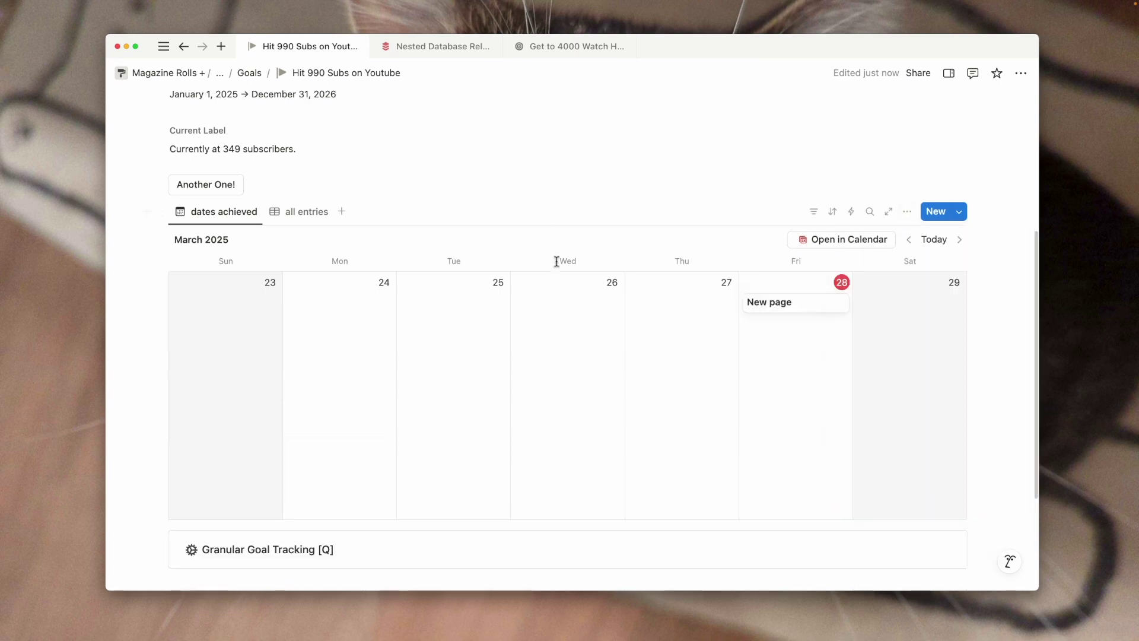
Open the database as a full page, then return to the dates achieved view
scroll(895, 470, up, 3)
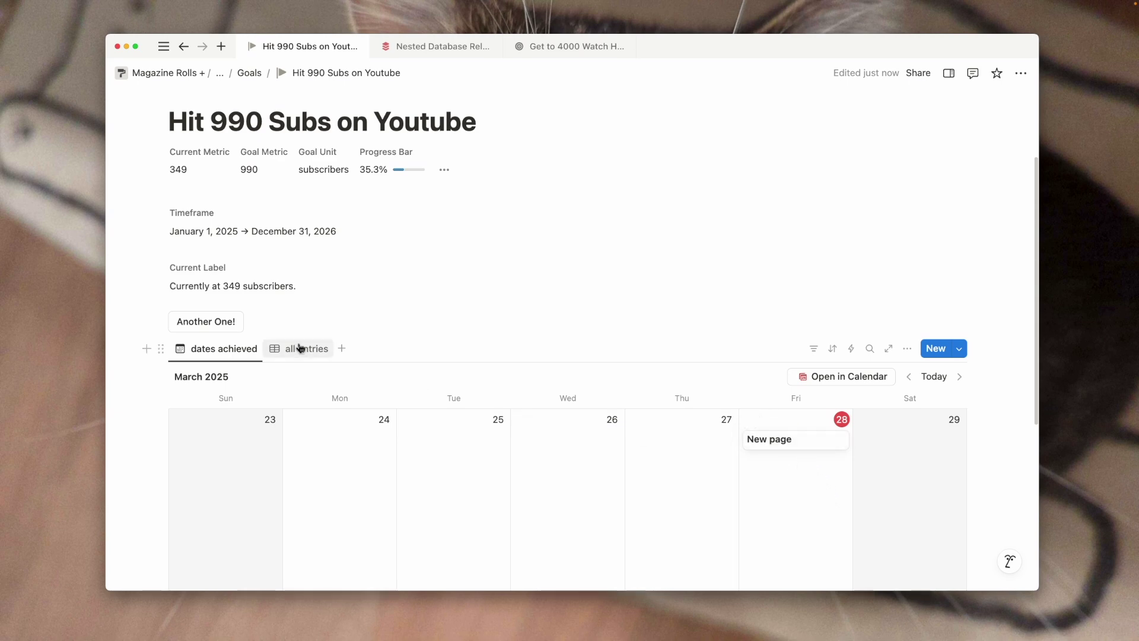
click(888, 348)
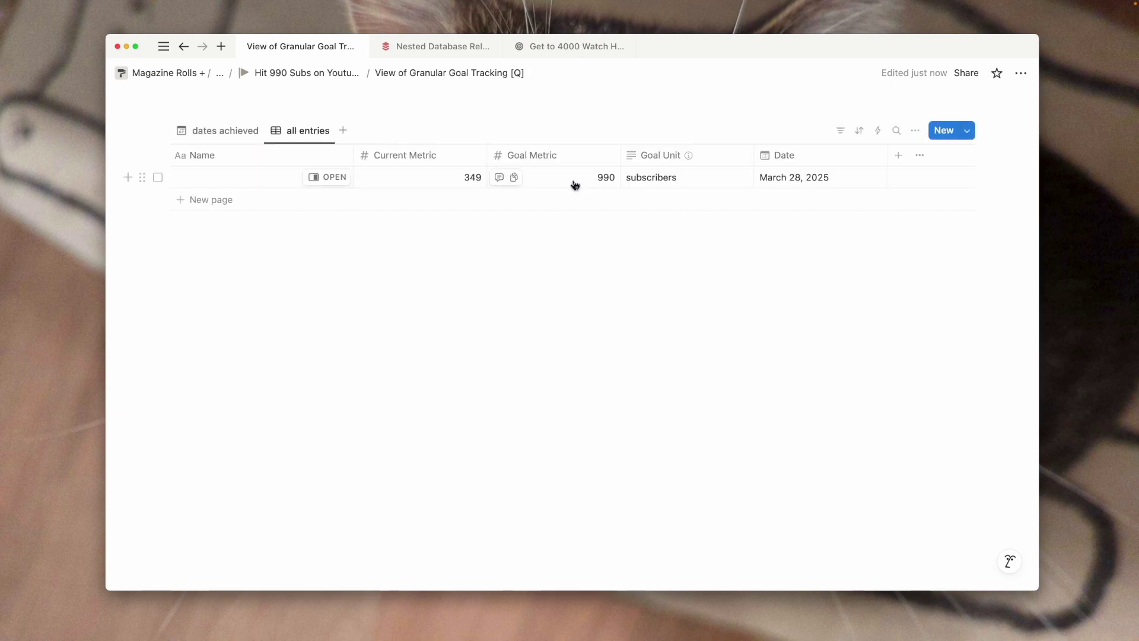
key(super+bracketleft)
scroll(890, 320, down, 3)
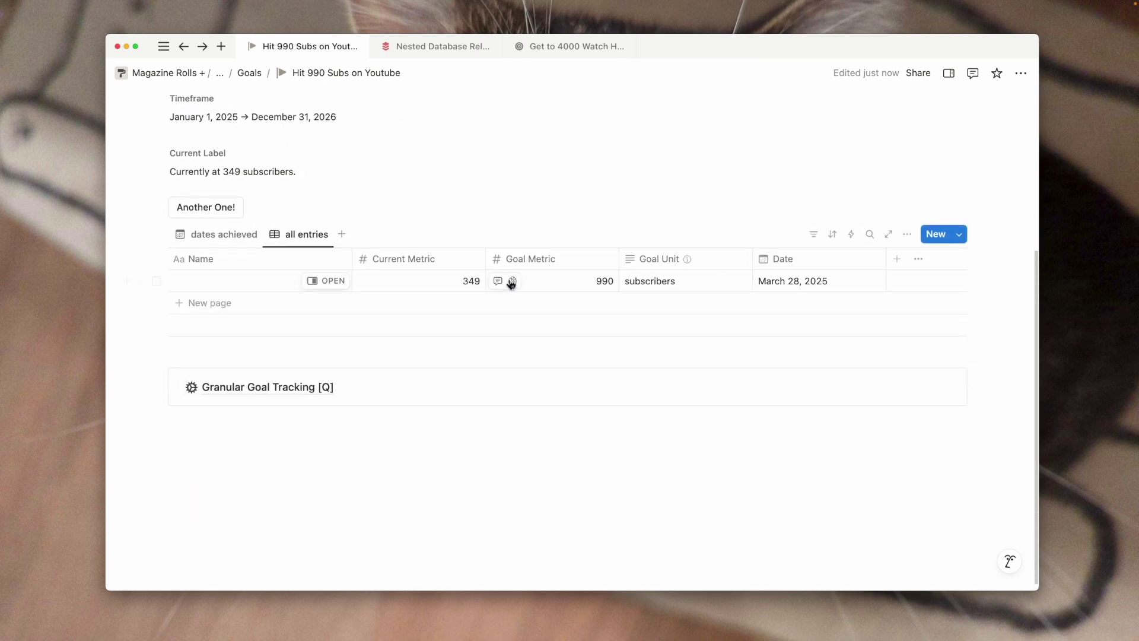
scroll(367, 297, up, 2)
click(233, 301)
scroll(711, 380, up, 4)
Show, then hide again, Current Metric on the calendar cards
scroll(877, 415, down, 3)
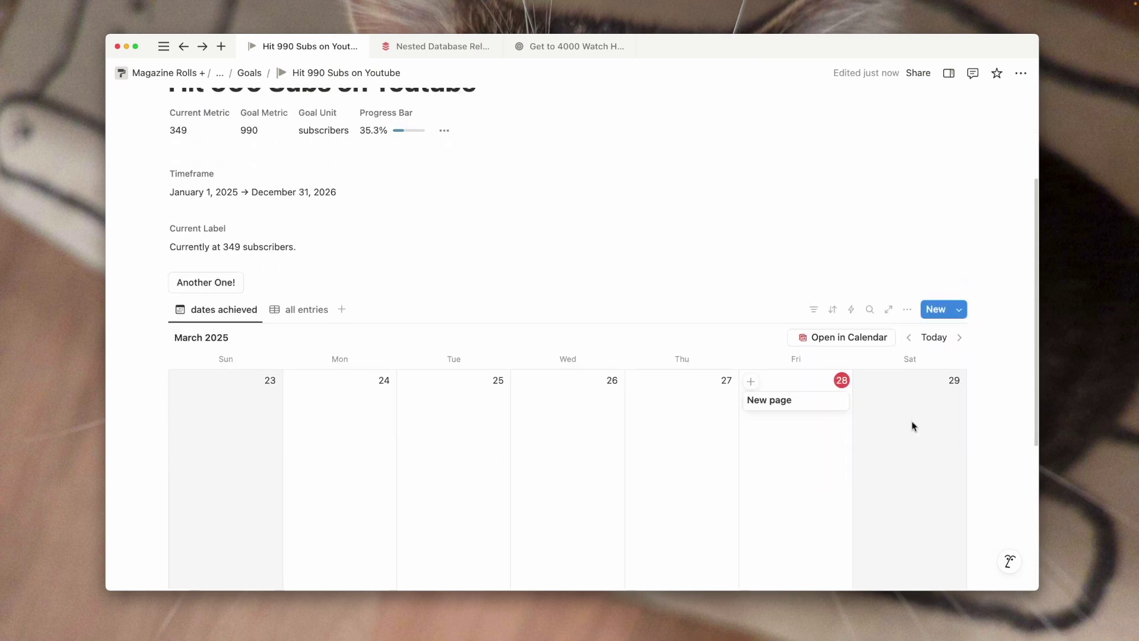
click(907, 309)
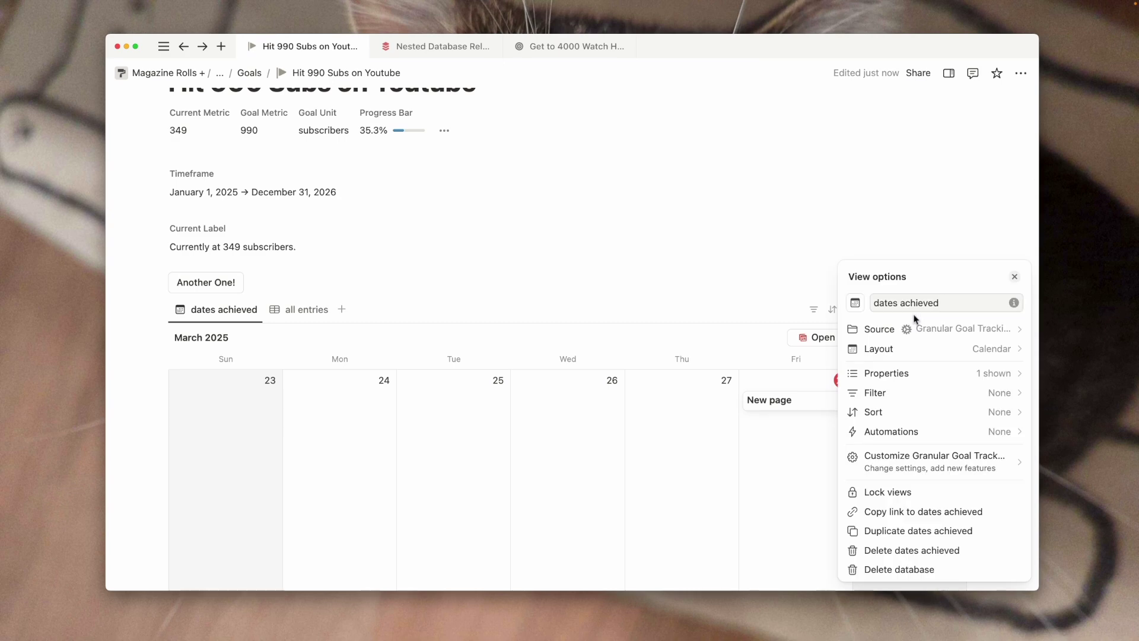
click(895, 374)
drag(895, 457, 907, 434)
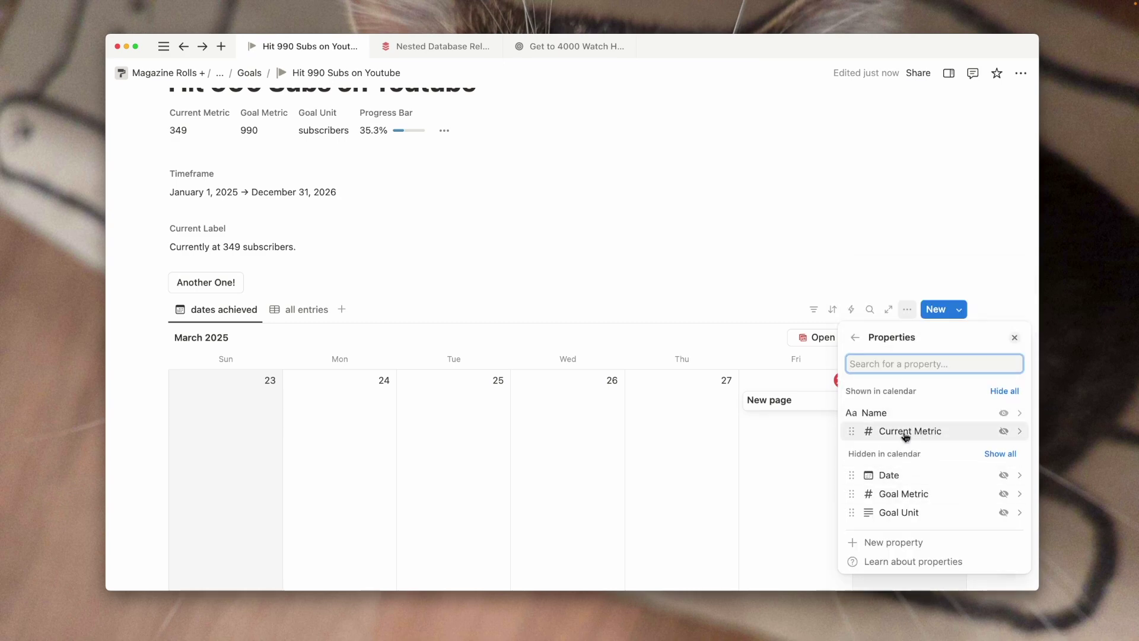
click(782, 472)
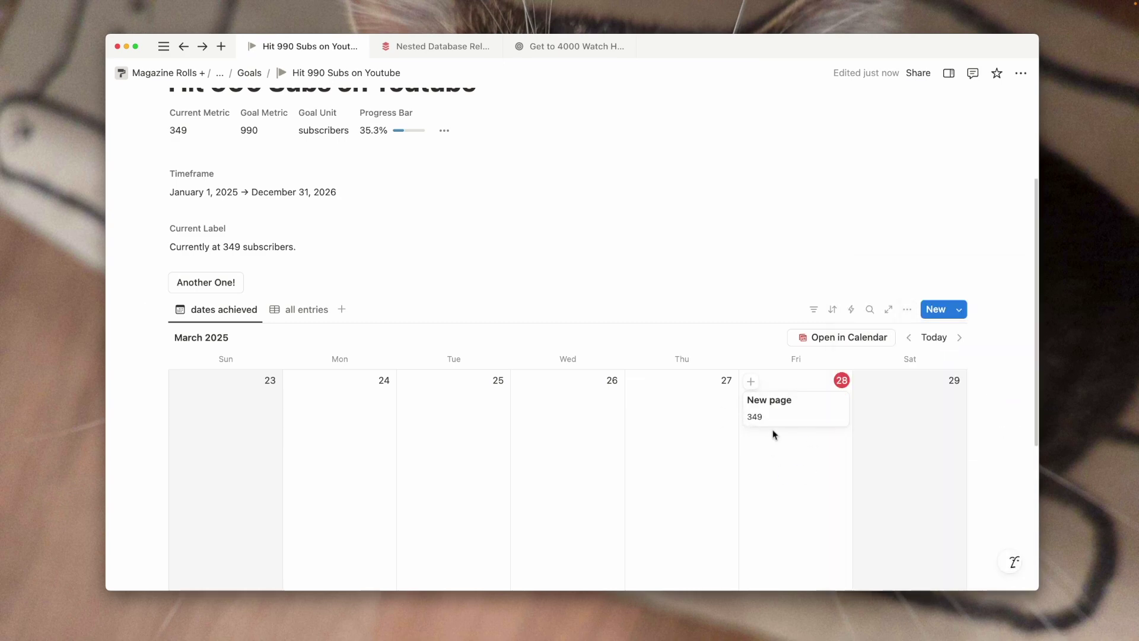
click(907, 309)
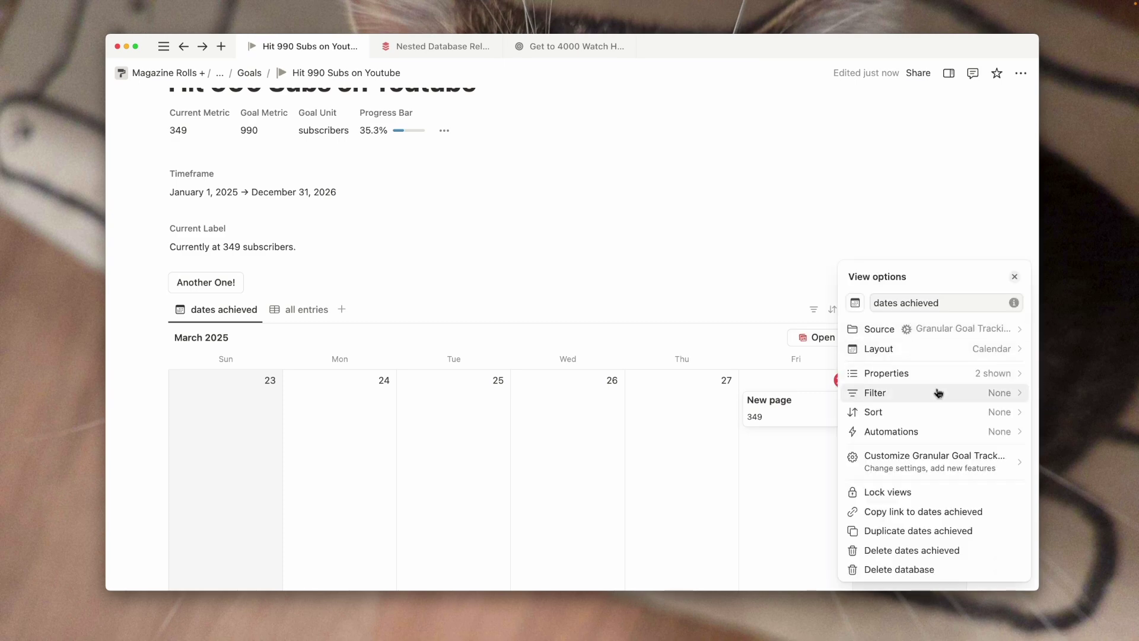
click(883, 377)
click(1009, 437)
click(667, 496)
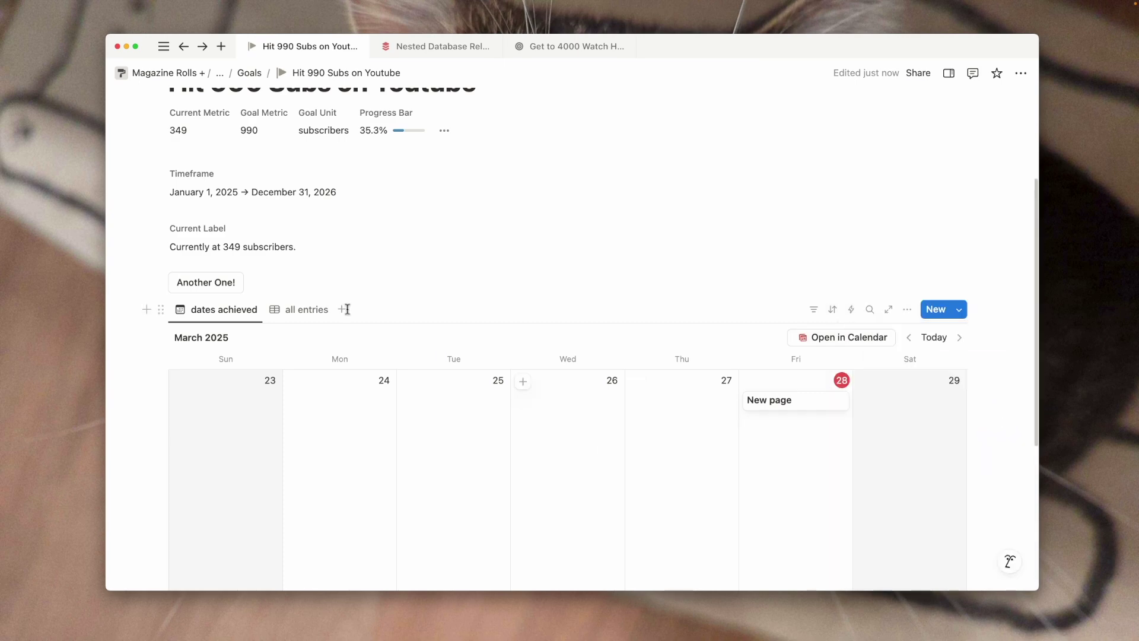
Give the Another One! button the black plus-circle icon found by searching 'plus'
click(254, 283)
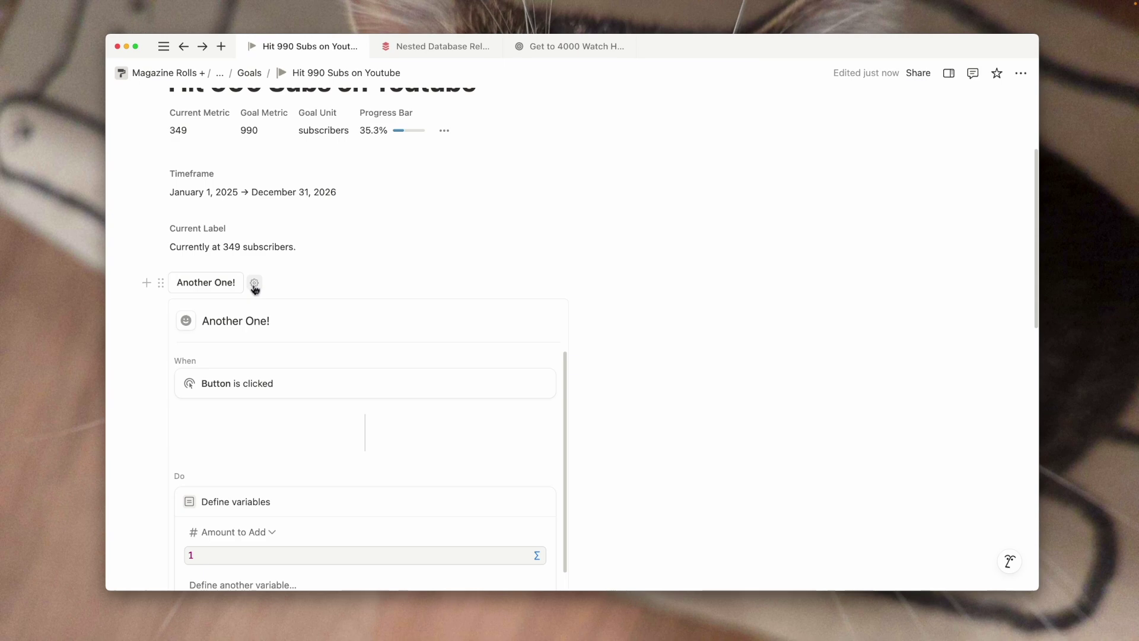
click(186, 322)
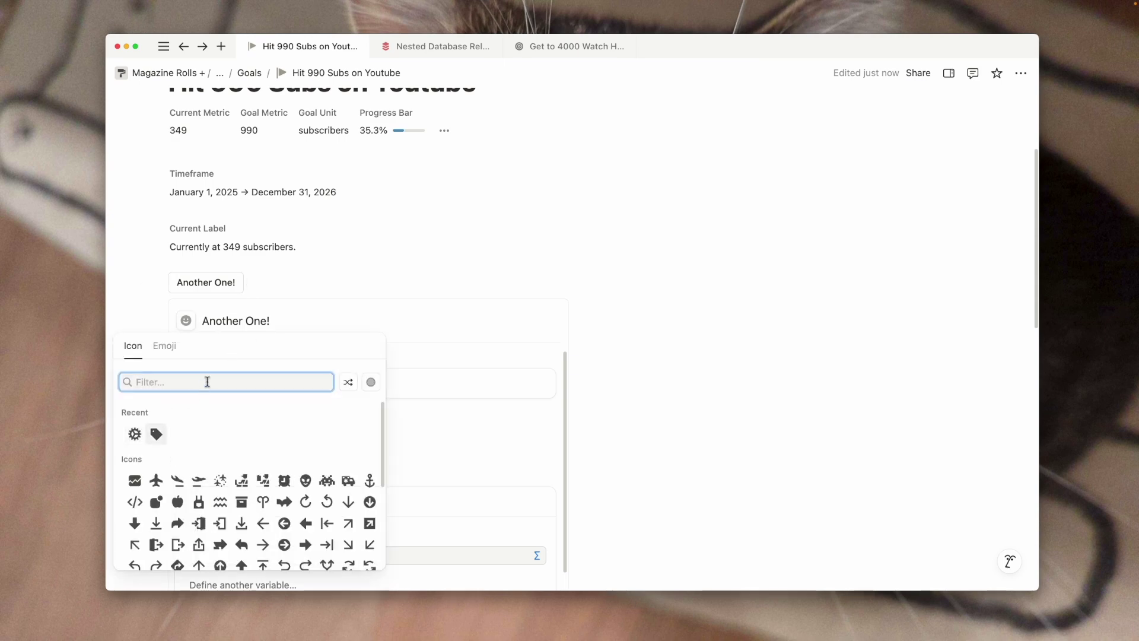
text(plus)
mouse_move(219, 414)
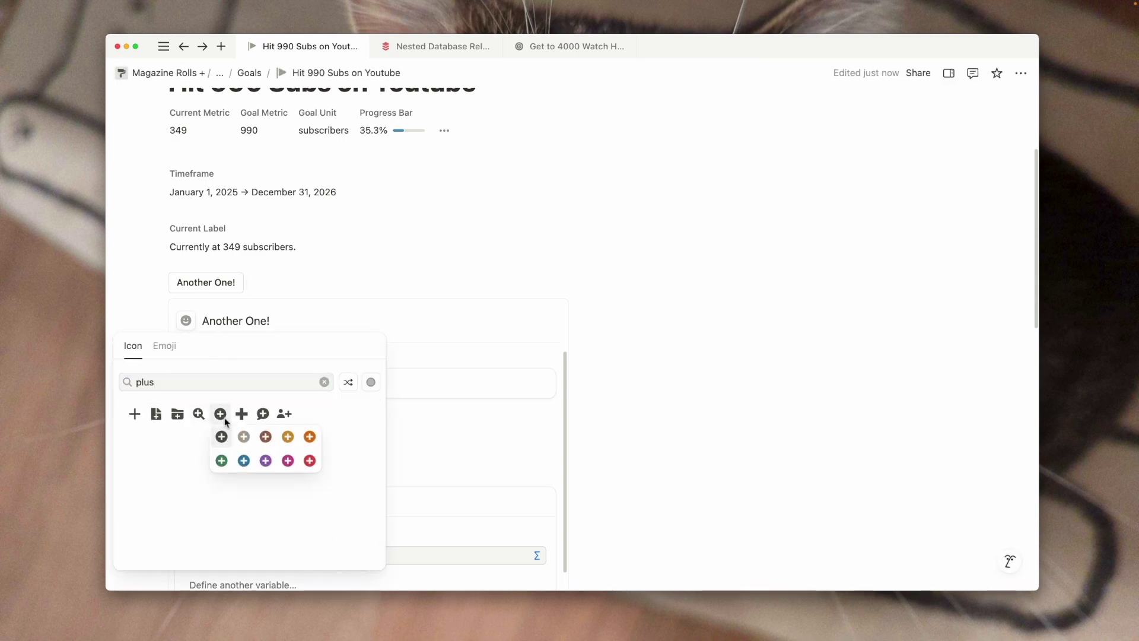
click(222, 437)
scroll(413, 457, down, 10)
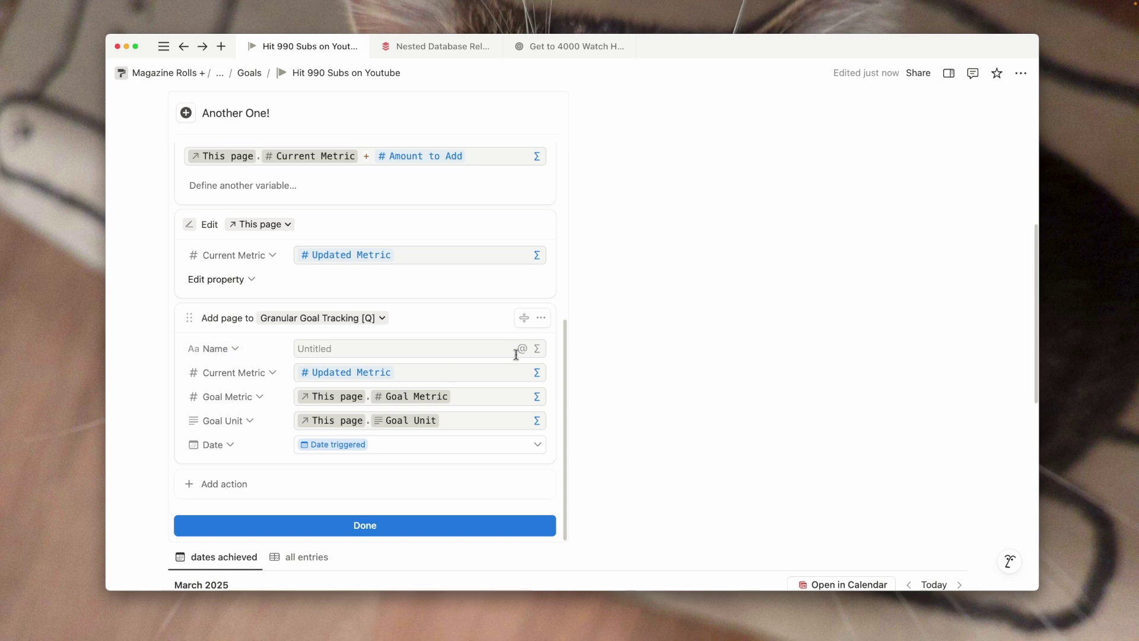
Start the new page's Name formula with a reference to This page.Goal Unit
click(546, 354)
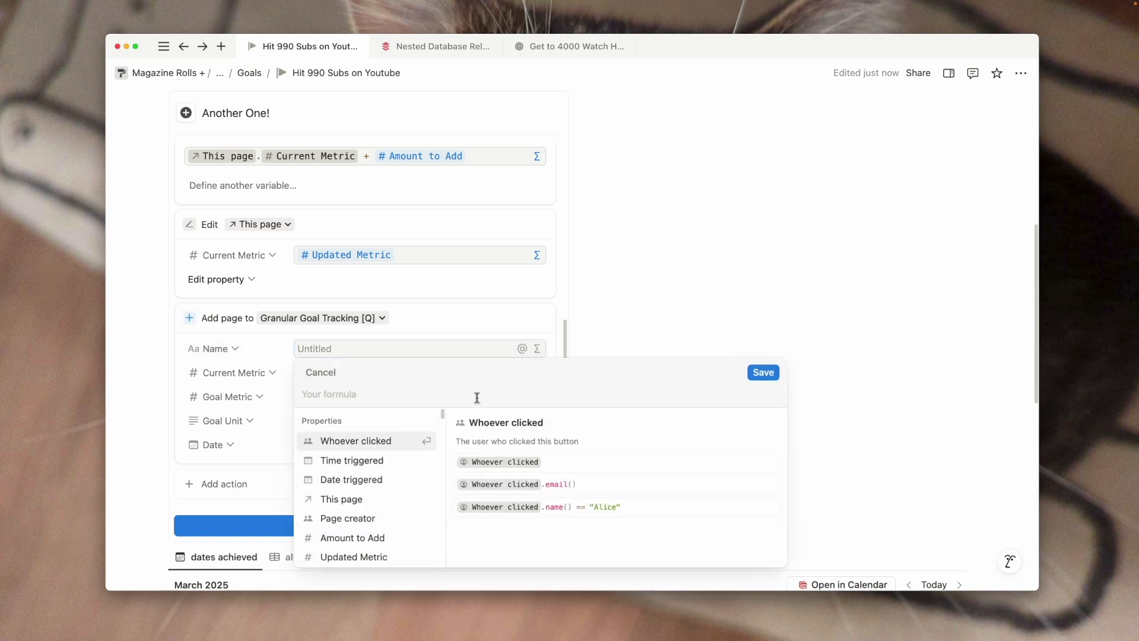
text("Subscriber # 339)
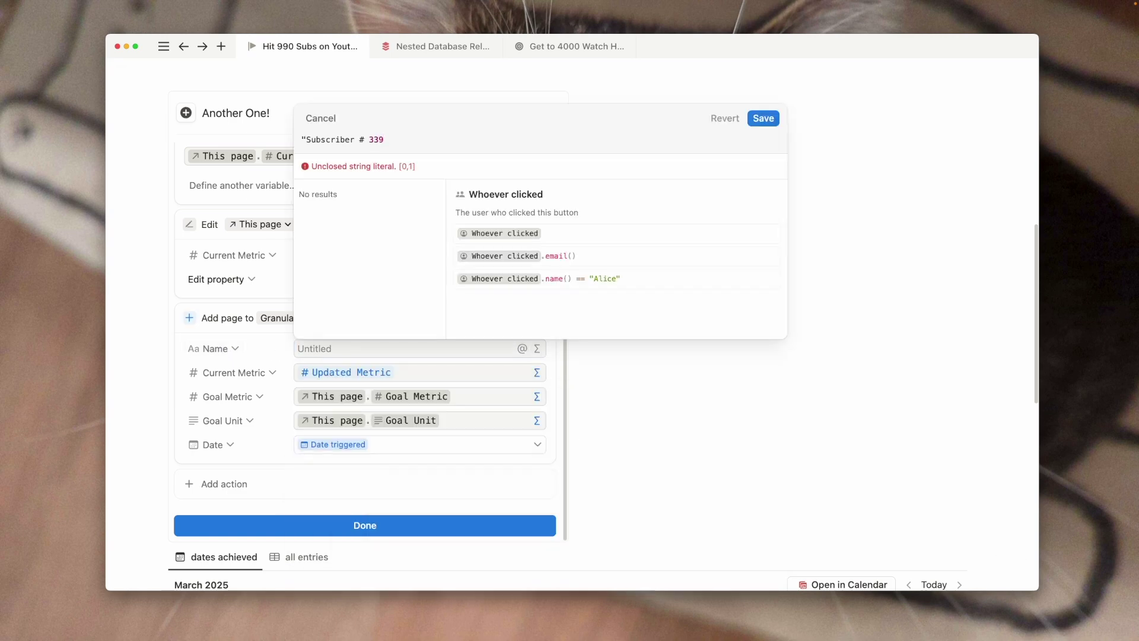
key(BackSpace)
key(BackSpace)
key(BackSpace)
key(BackSpace)
key(BackSpace)
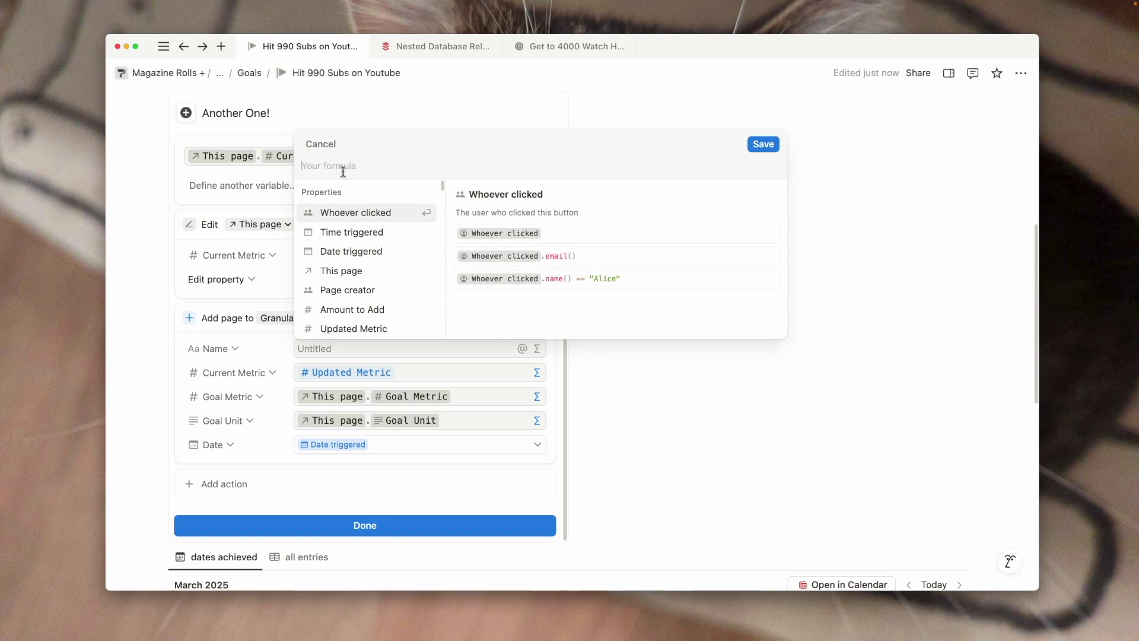
click(333, 272)
text(.Go)
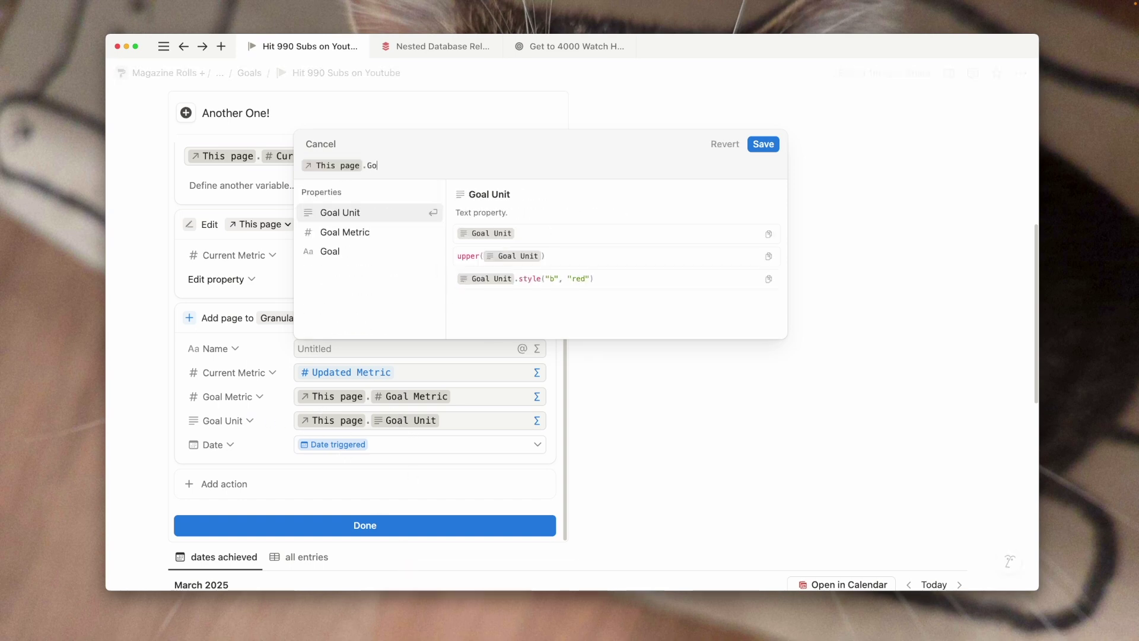
text(al)
key(BackSpace)
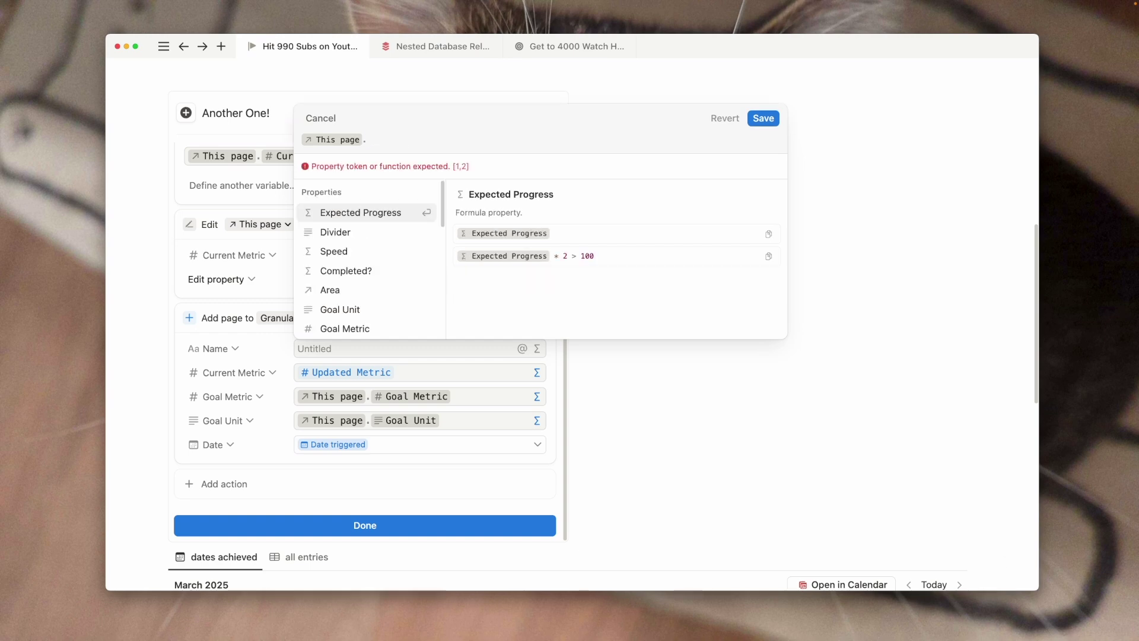
text(Goal)
click(372, 232)
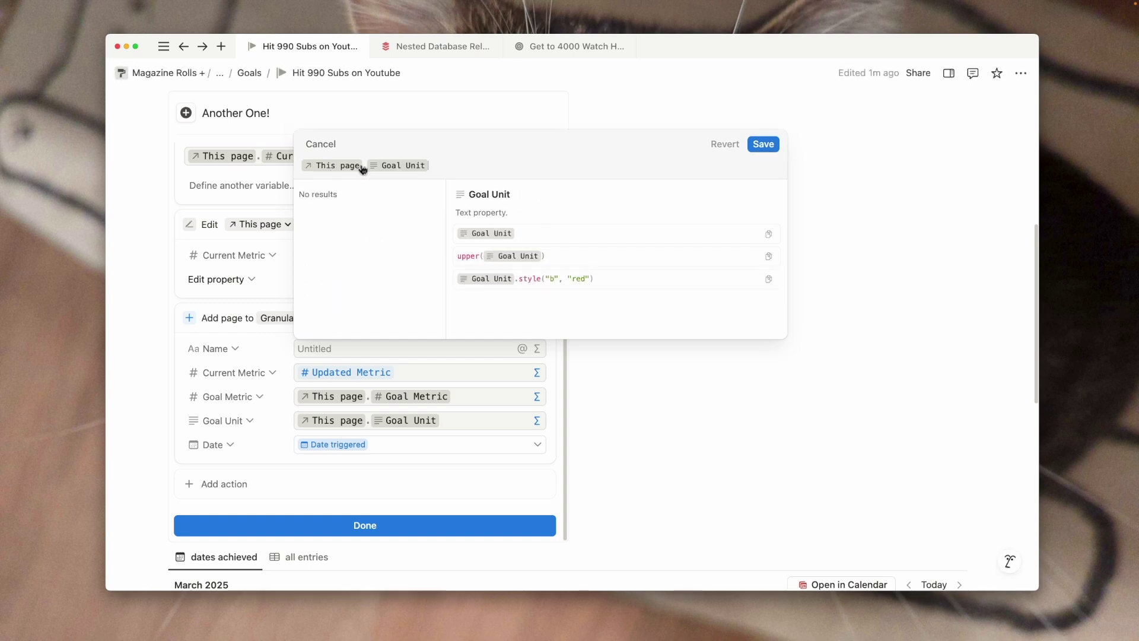
Wrap it as substring(..., -1) and append " ", Updated Metric and "!", then save
click(299, 165)
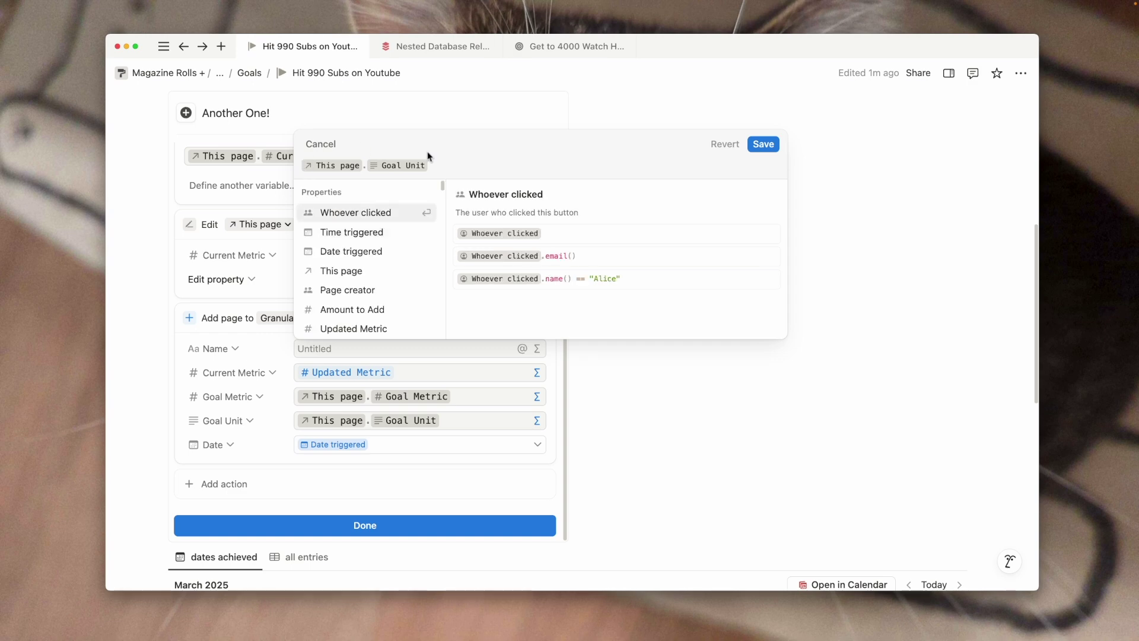
key(Right)
key(Left)
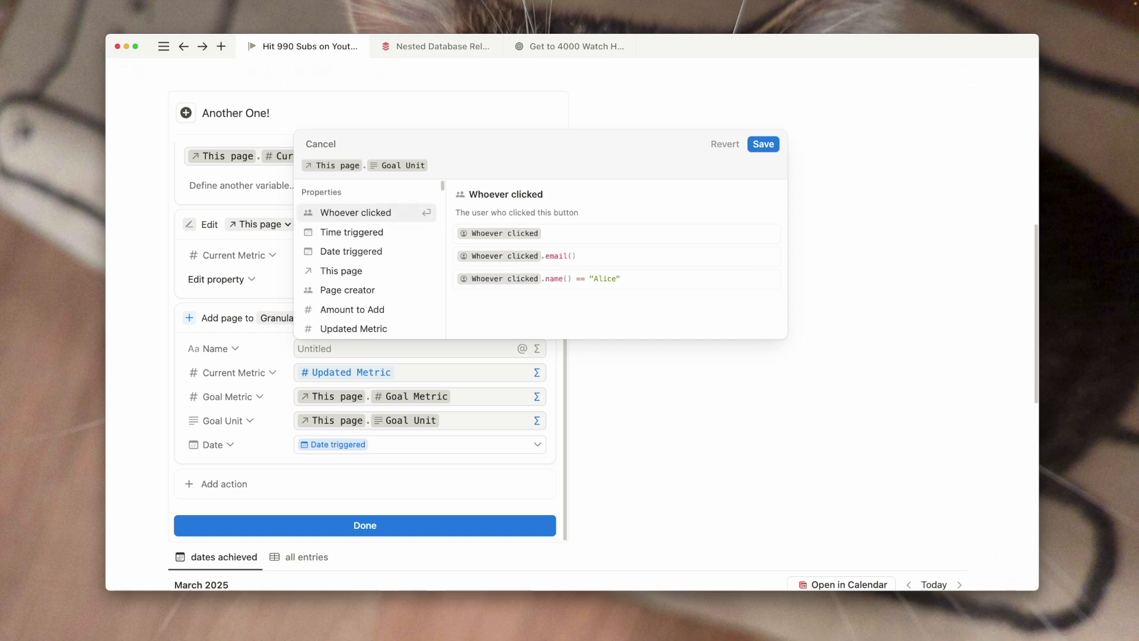
text(substring()
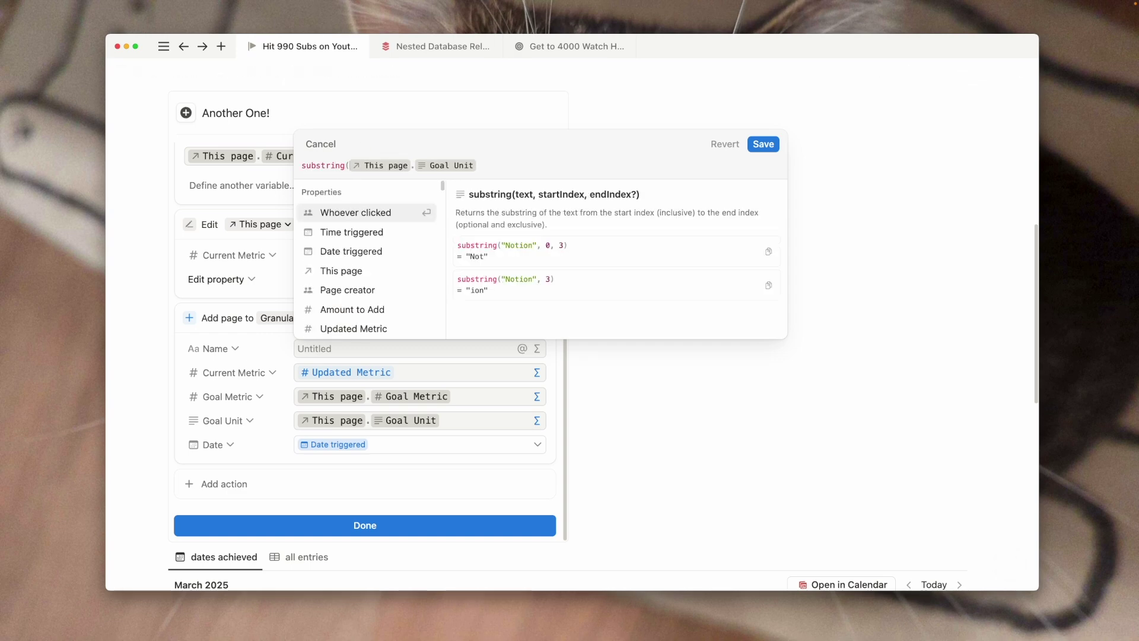
click(565, 143)
text(, )
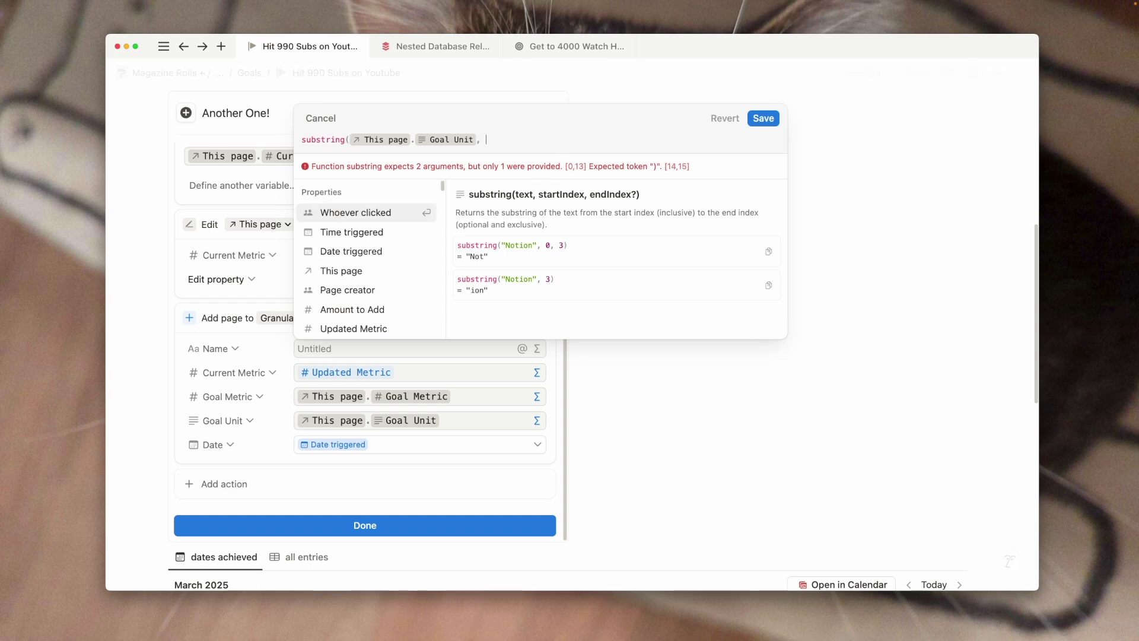
text(-1))
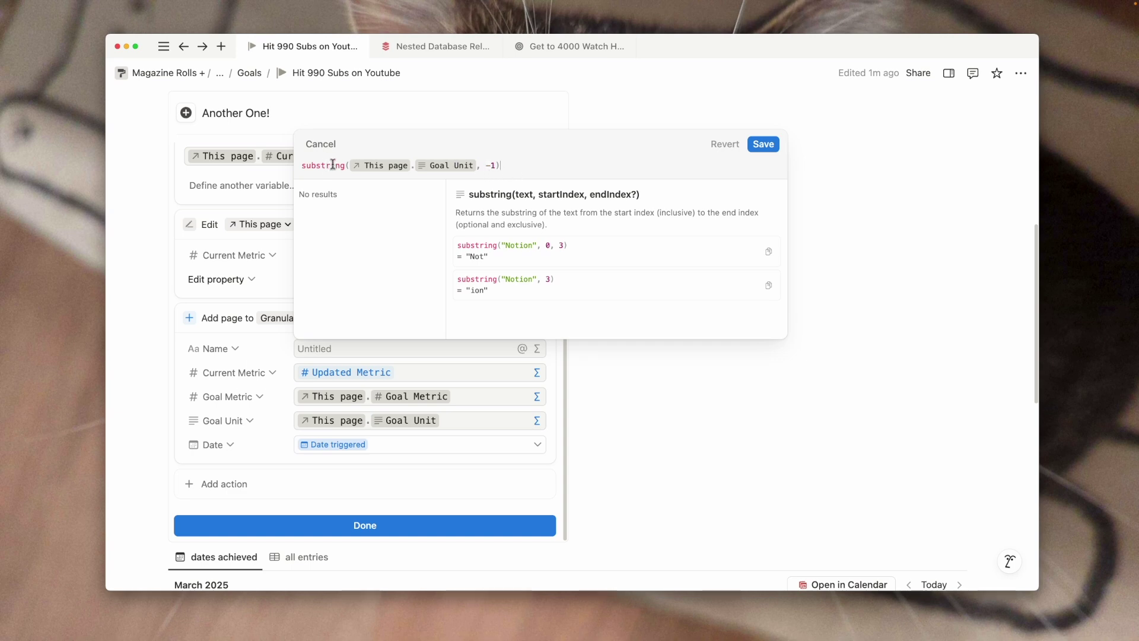
text(+ )
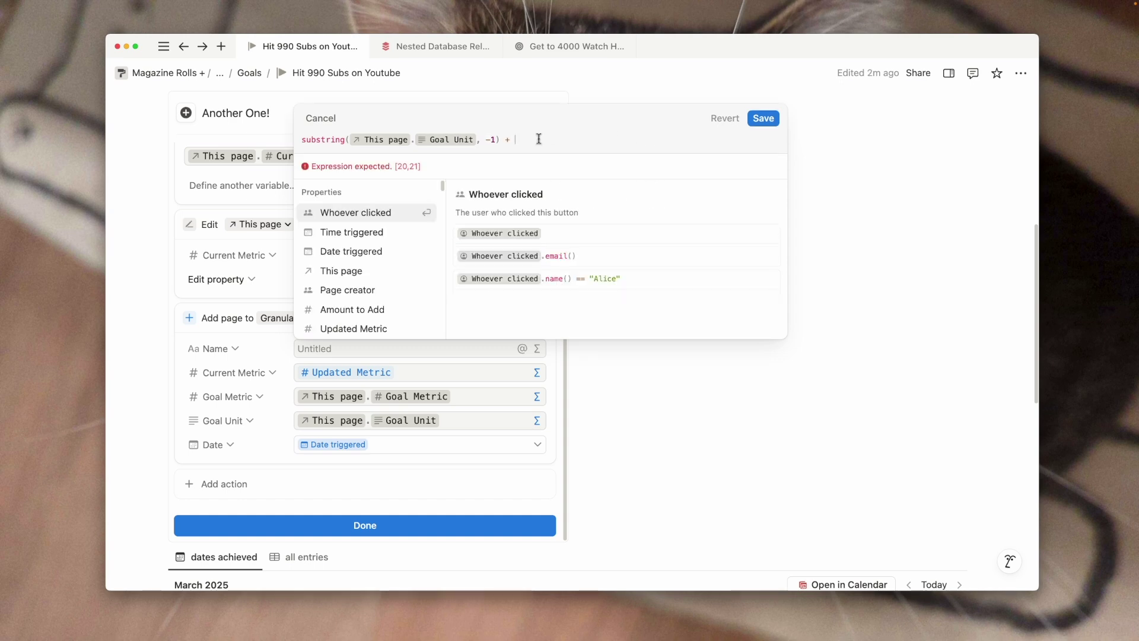
text(" " +)
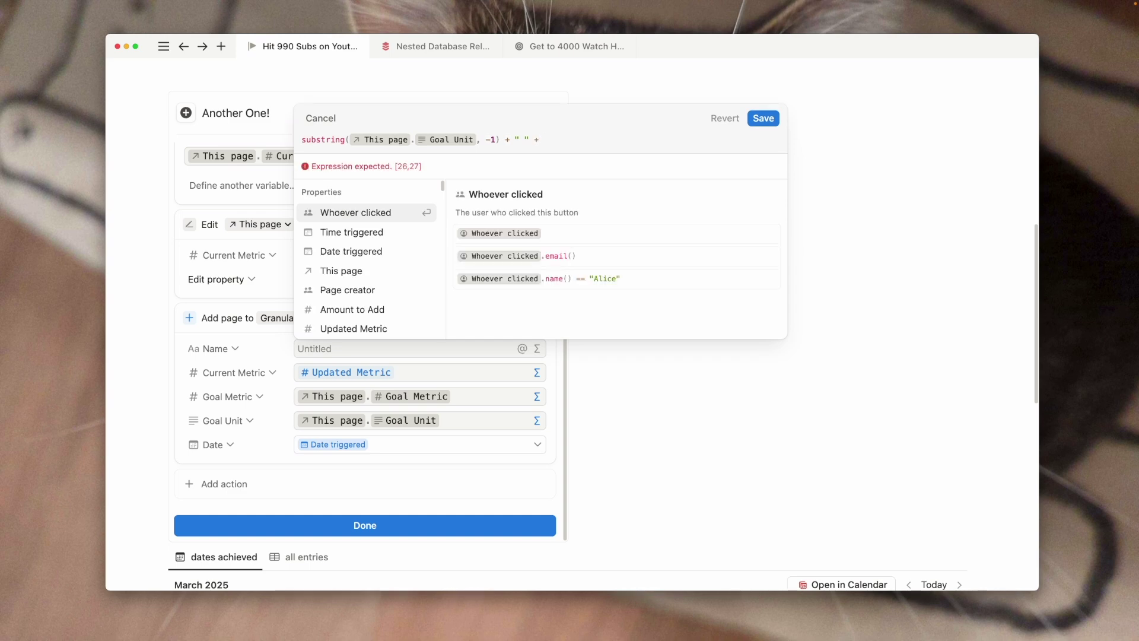
click(354, 328)
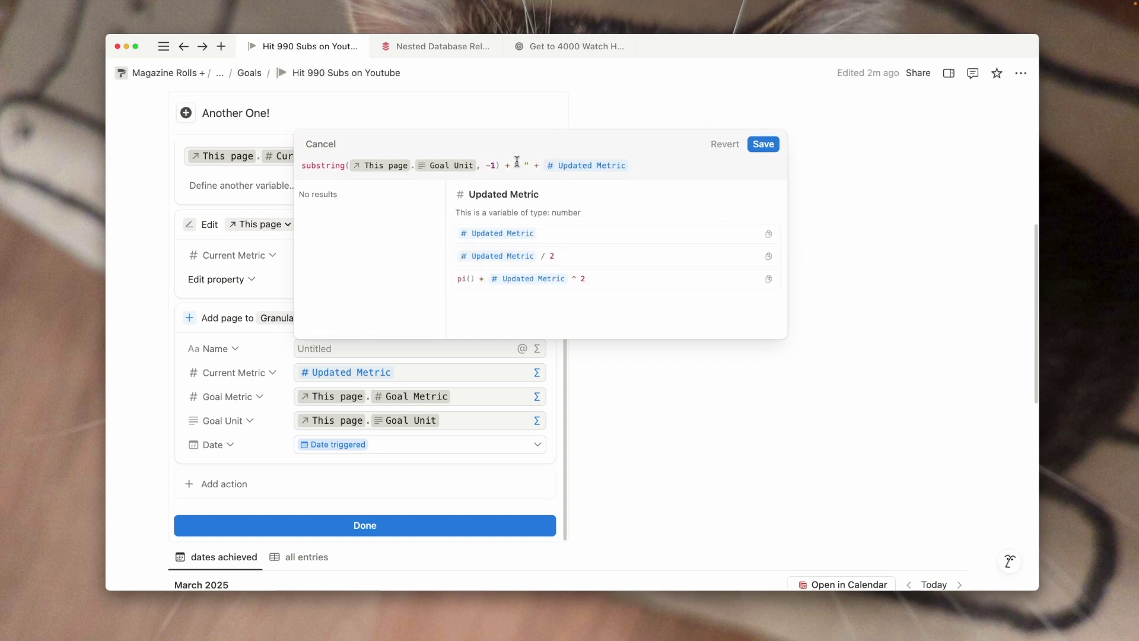
text(+ "!")
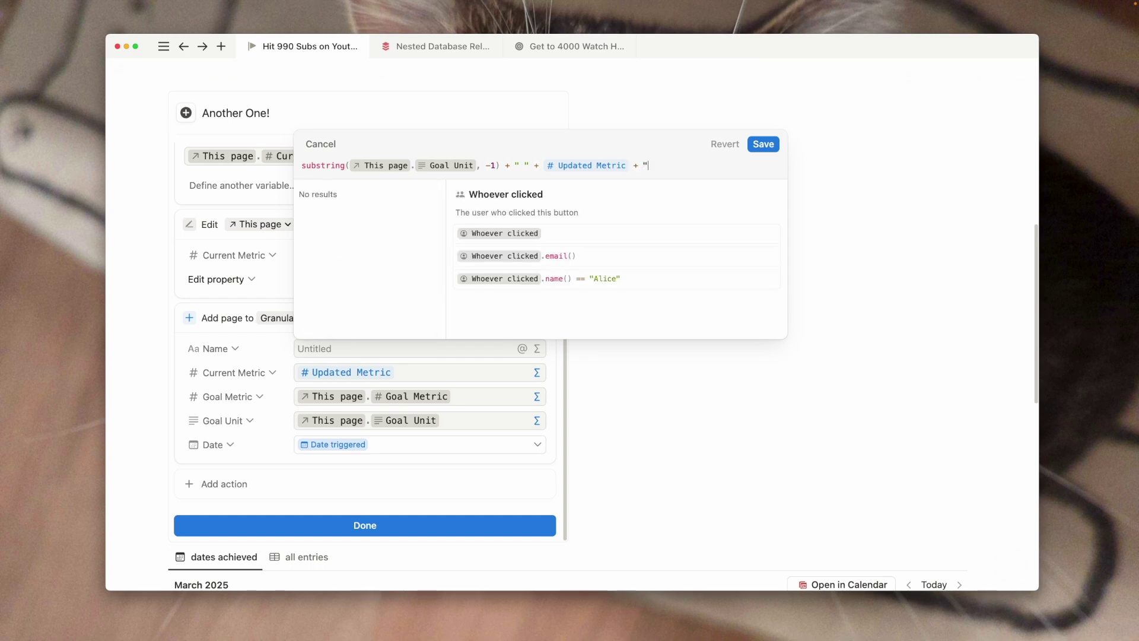
click(763, 145)
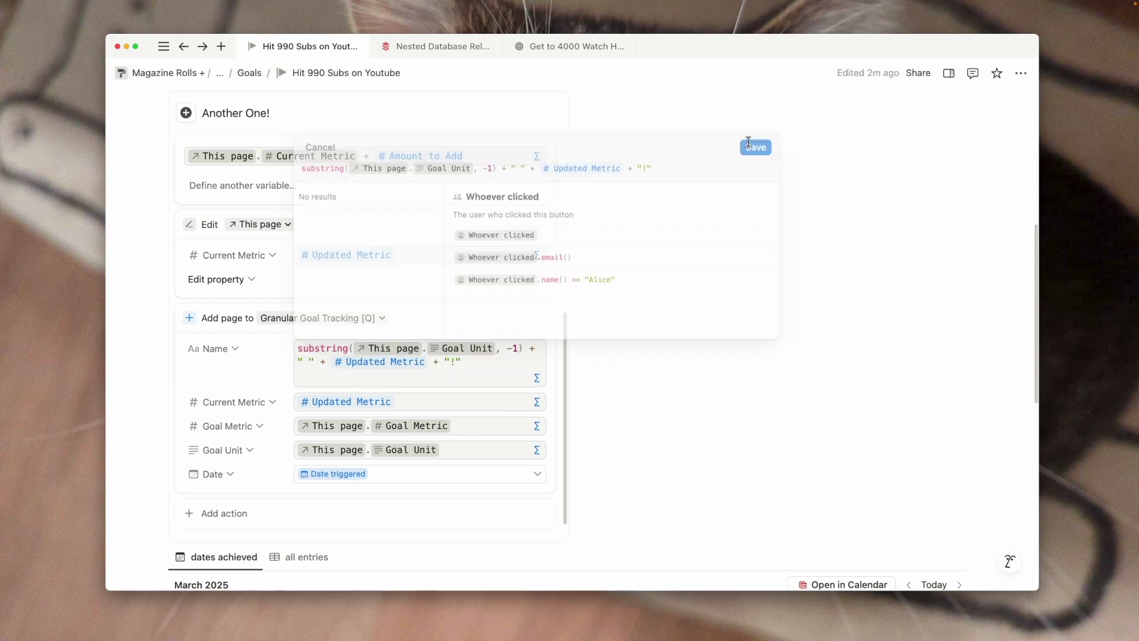
Finish the button and test Another One! from the all entries table, raising the goal to 350
click(365, 525)
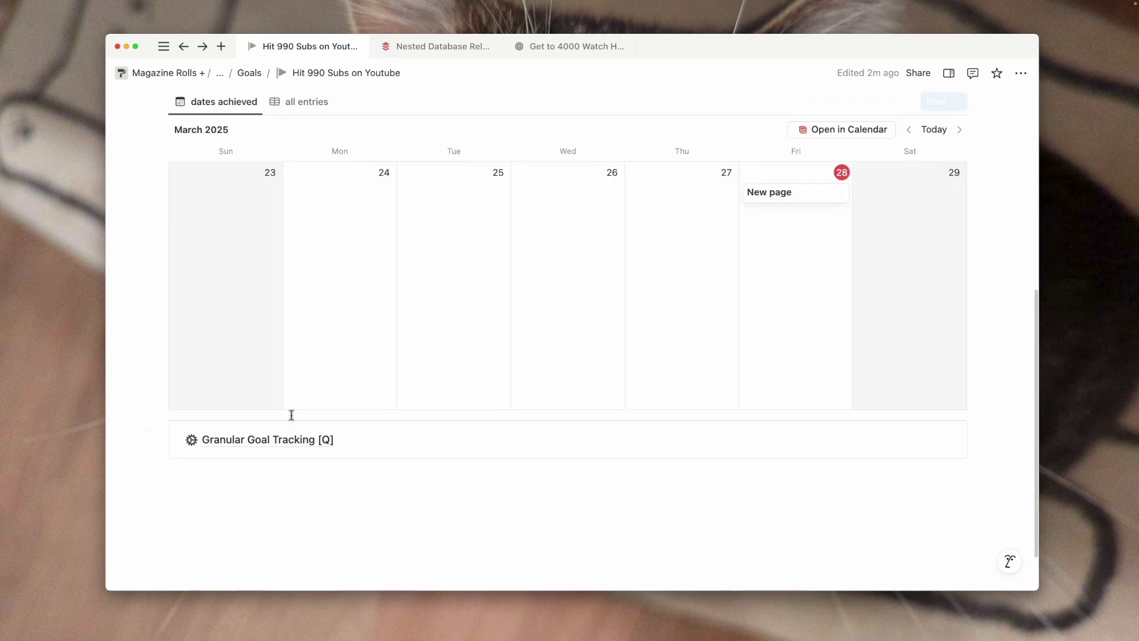
scroll(293, 399, up, 2)
click(304, 158)
scroll(379, 326, up, 4)
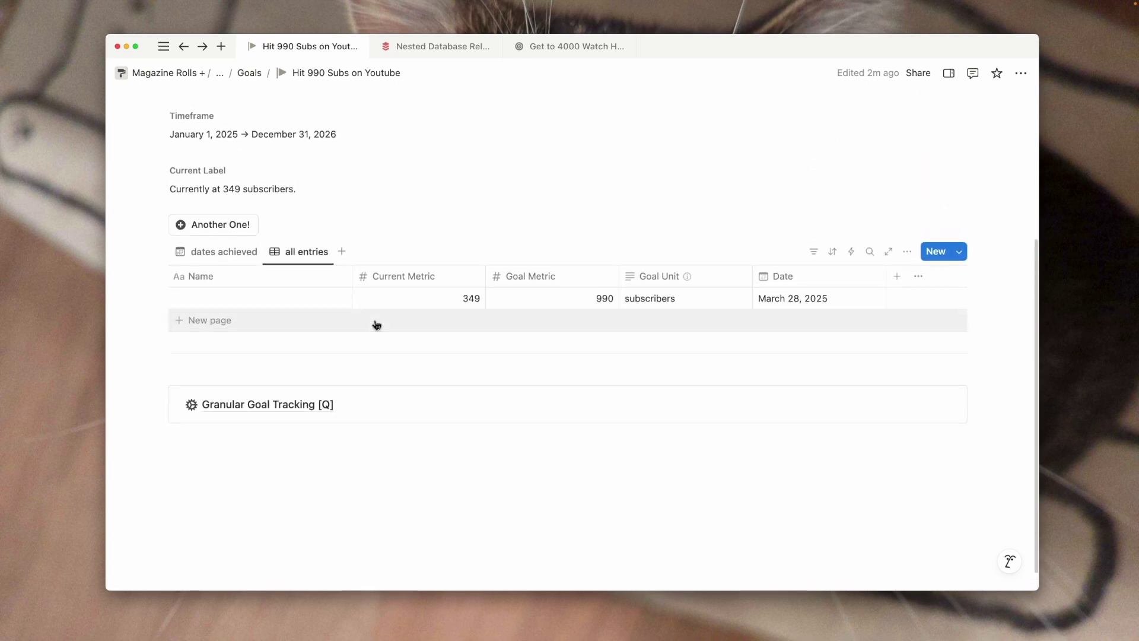
click(209, 394)
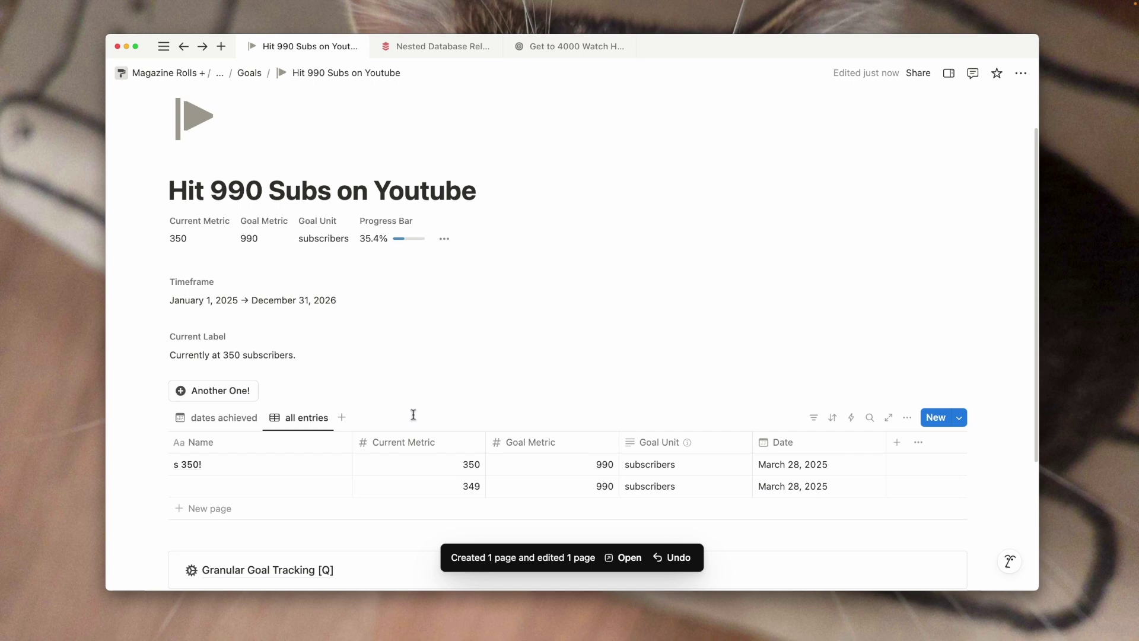
Return to the dates achieved calendar and inspect the new 's 350!' entry
scroll(204, 399, down, 2)
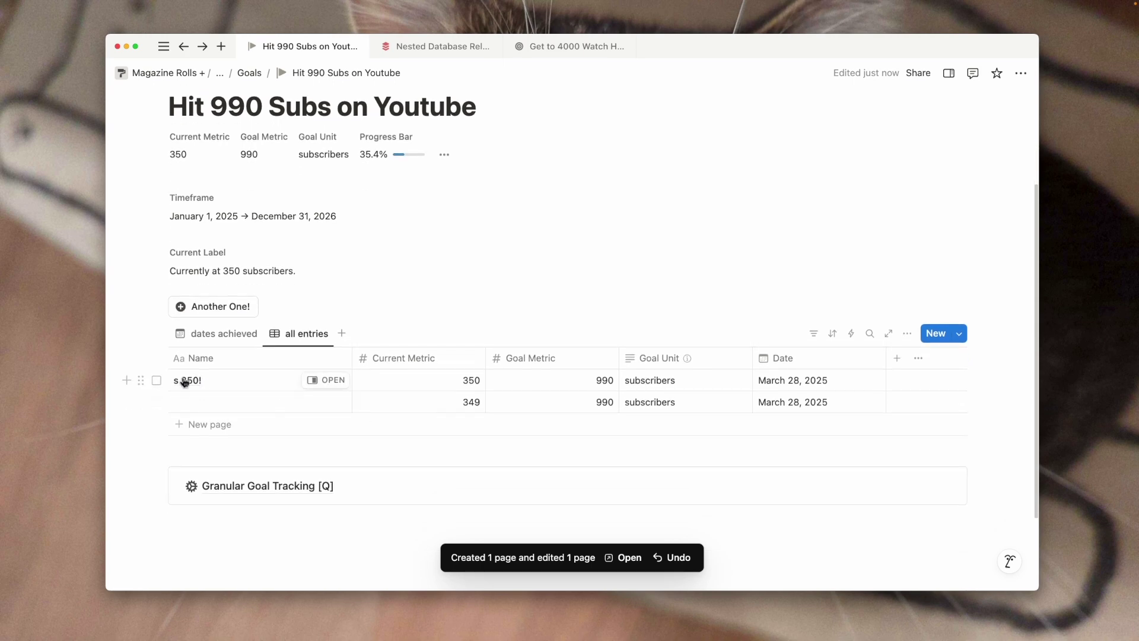
click(217, 336)
scroll(284, 323, down, 1)
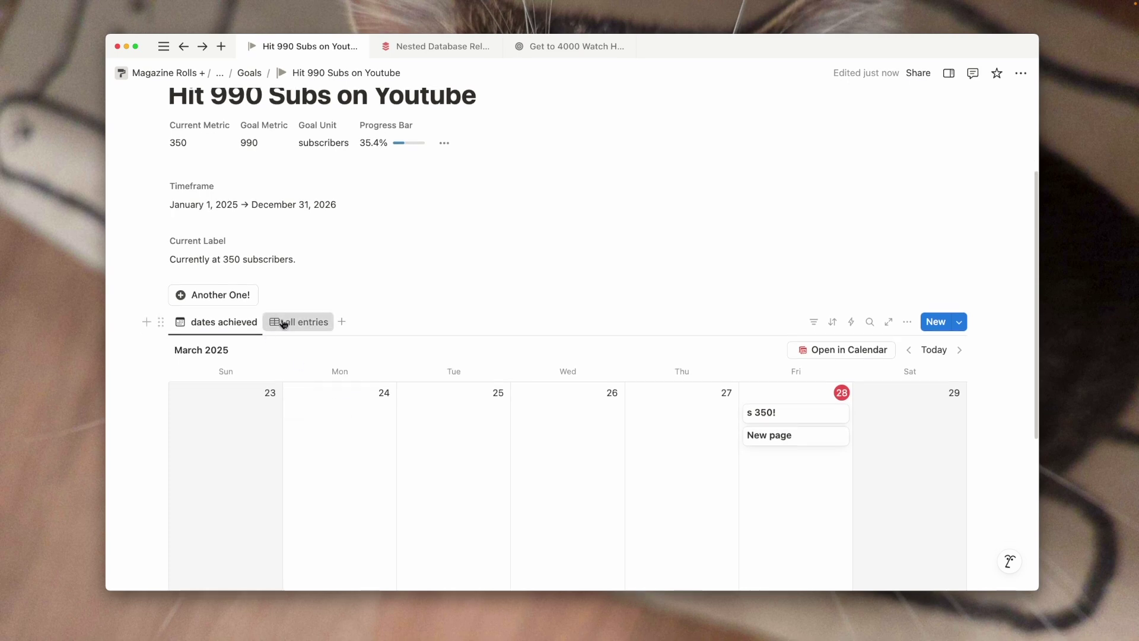
click(806, 414)
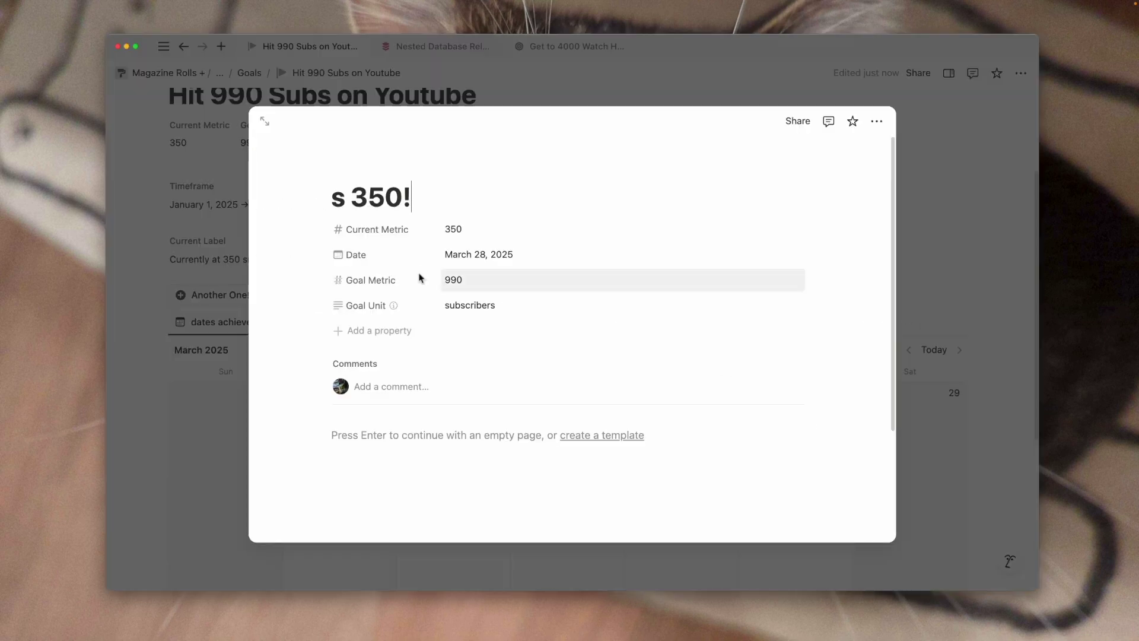
click(170, 343)
Add a 0 start index to the Name formula's substring (0, -1) and test Another One!
click(267, 298)
scroll(310, 427, down, 4)
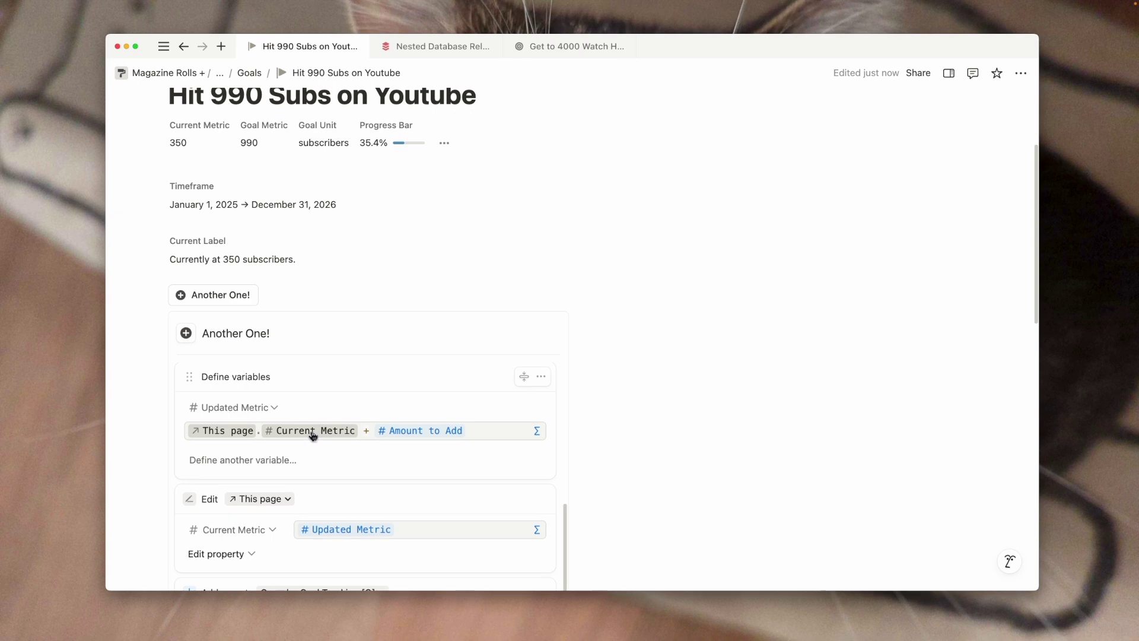
scroll(313, 436, down, 5)
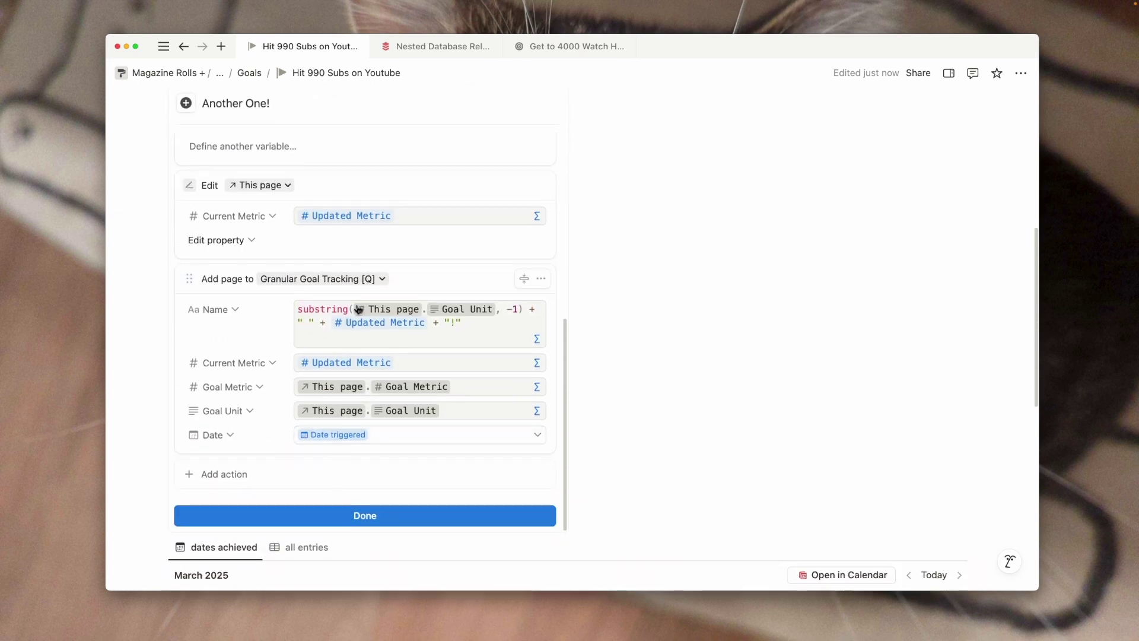
click(342, 321)
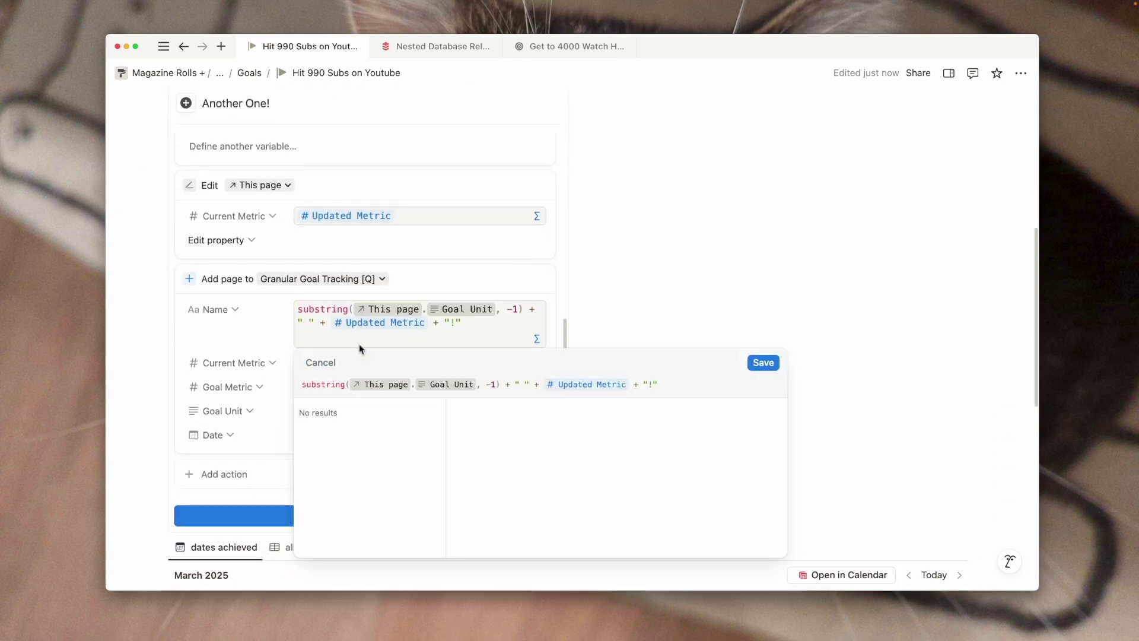
click(489, 387)
text(0,)
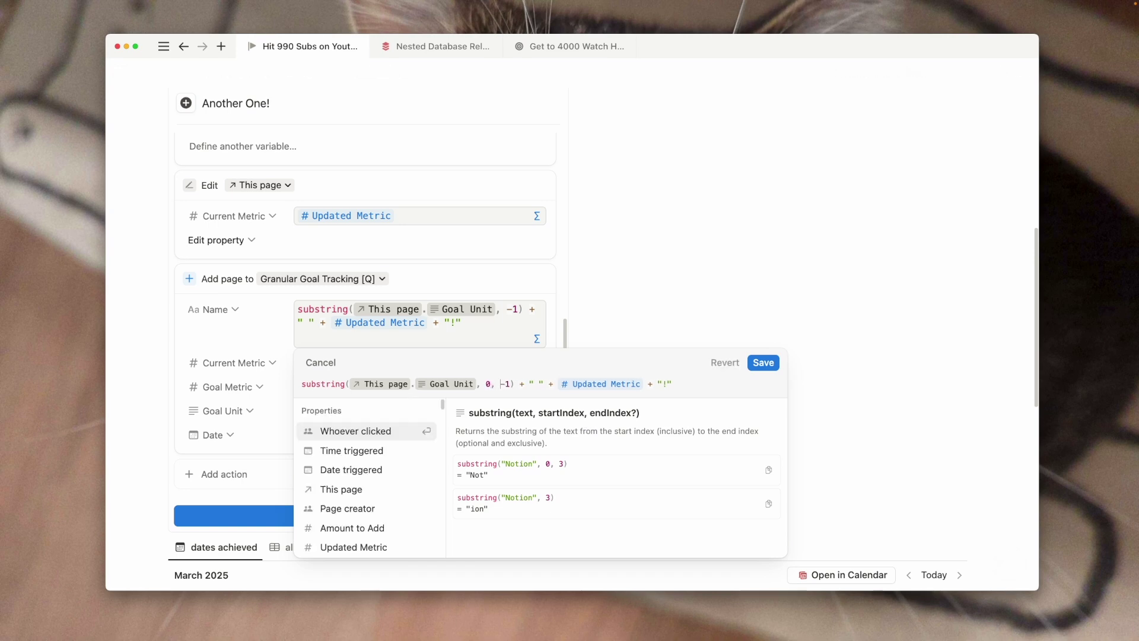
click(765, 365)
click(401, 520)
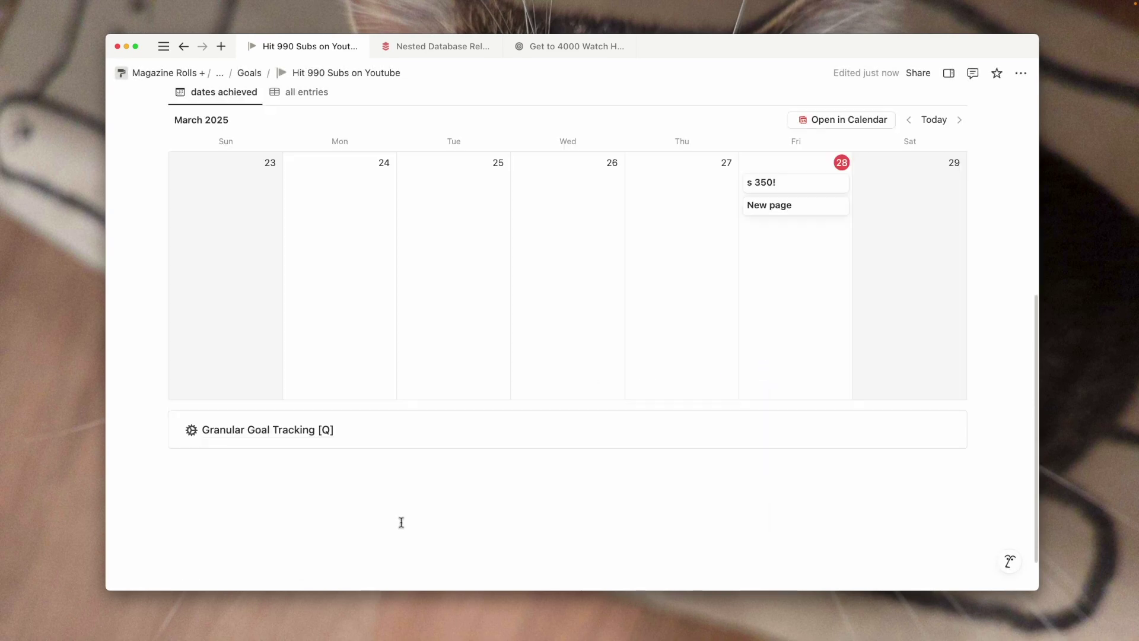
scroll(401, 522, up, 5)
click(225, 256)
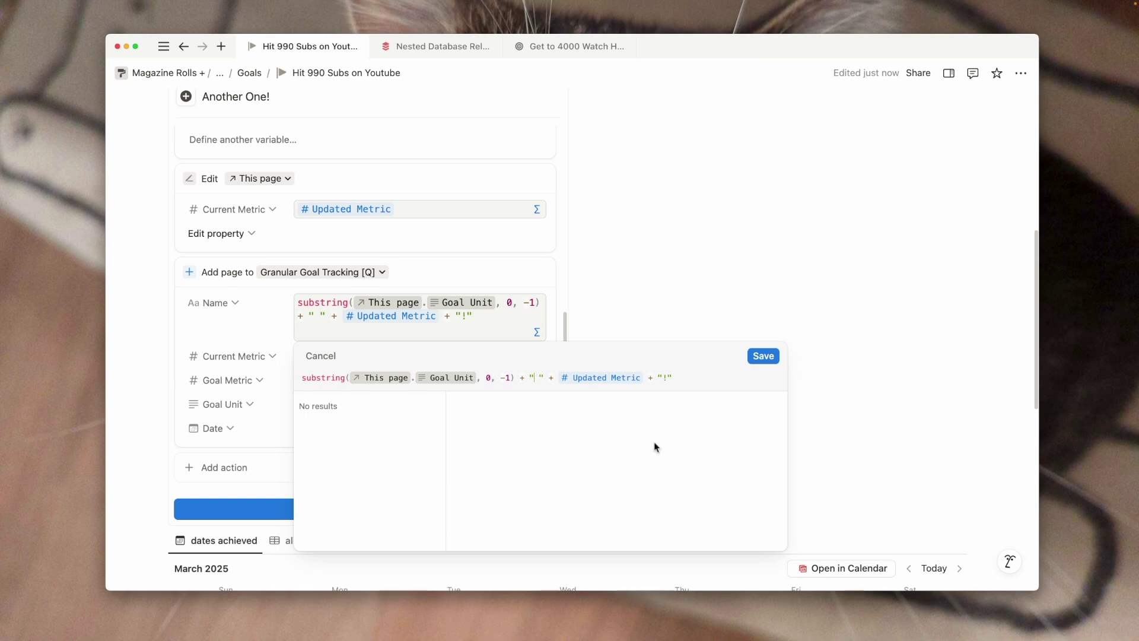
Add '#' to the name formula and rerun Another One!, logging 'subscriber #352!' at 352
text(#)
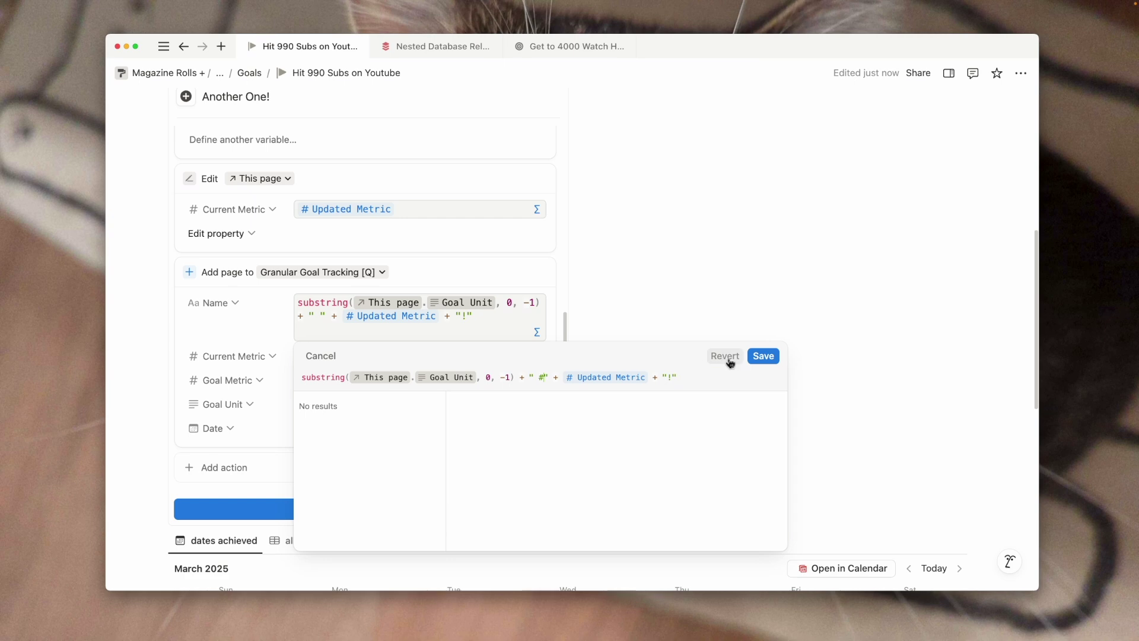
click(763, 356)
scroll(327, 445, down, 10)
scroll(327, 445, up, 5)
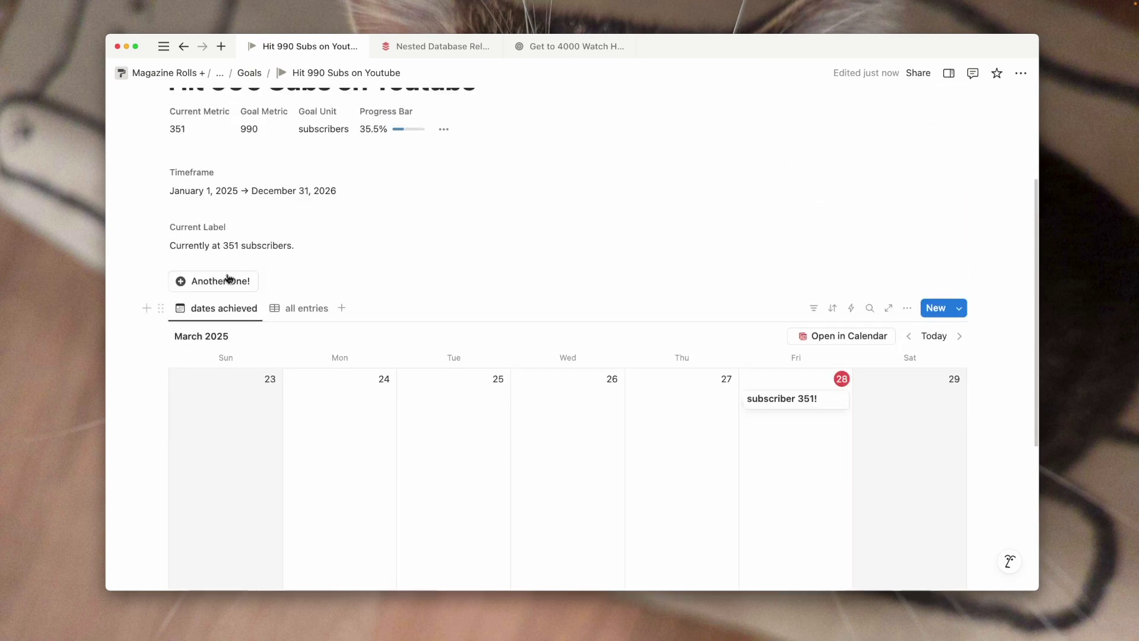
click(225, 281)
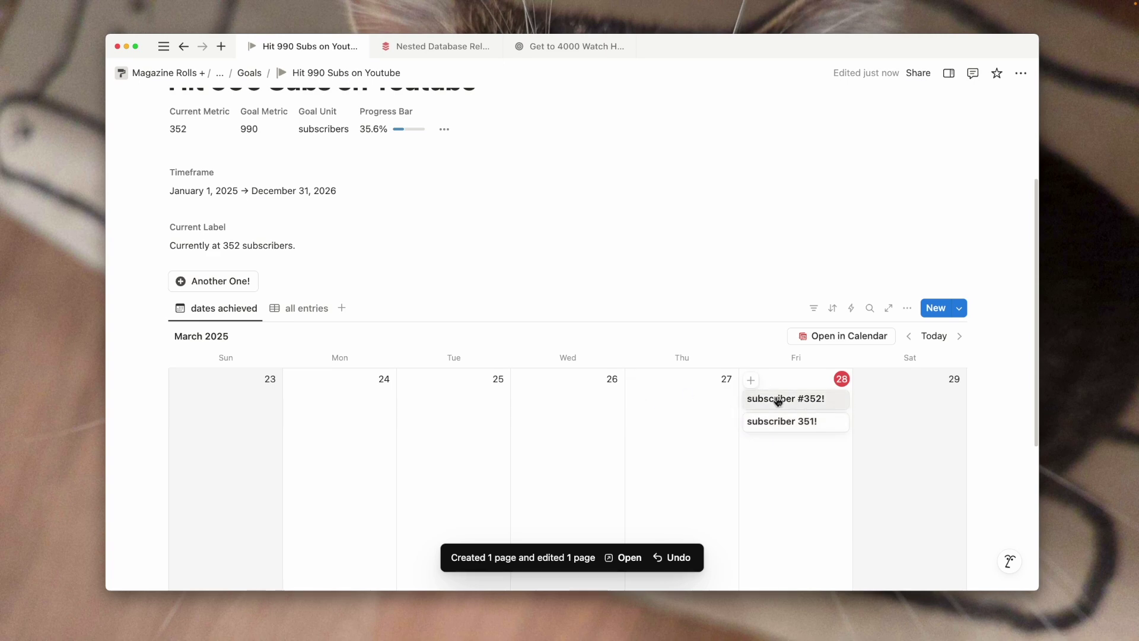
click(270, 283)
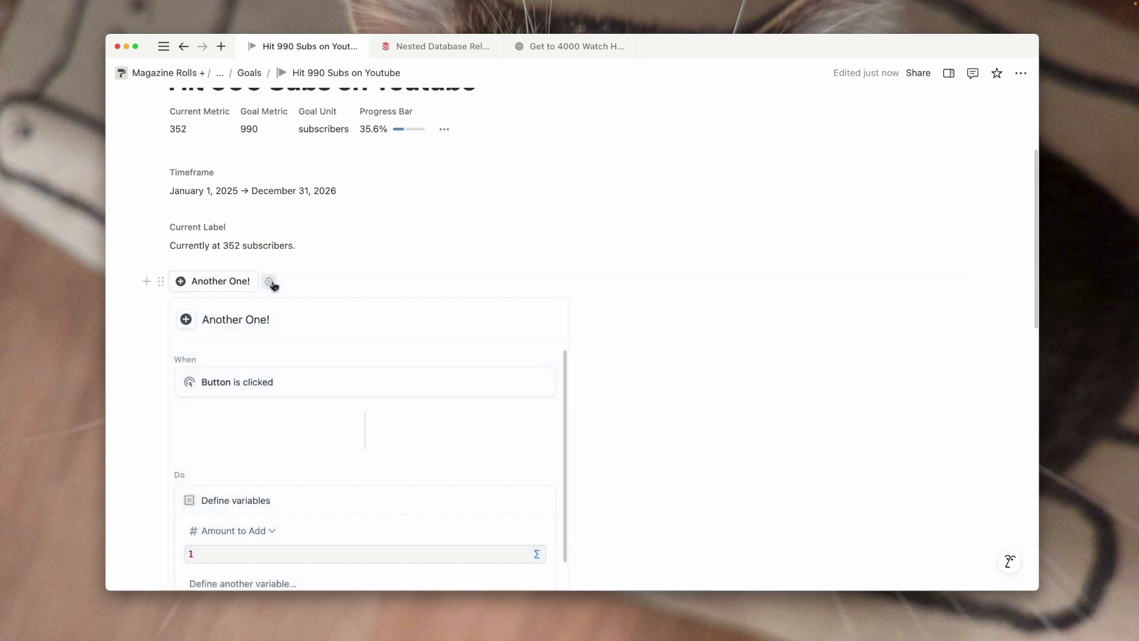
Split the formula's unit into substring(Goal Unit, 0, 1) plus the remainder from index 1
scroll(353, 468, down, 10)
scroll(402, 445, down, 5)
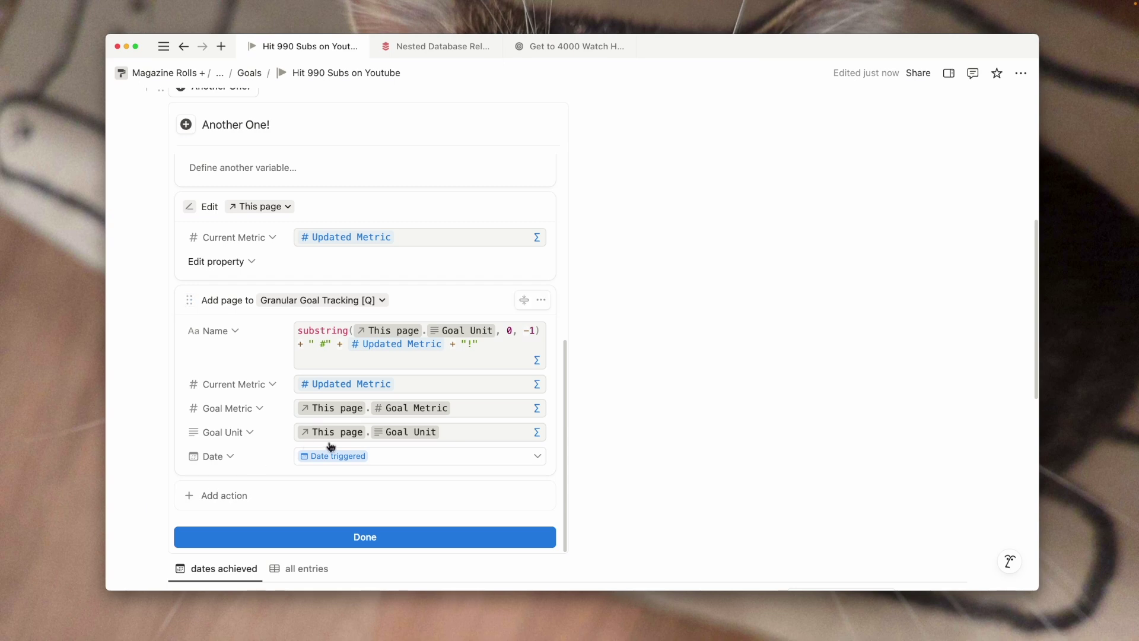
click(330, 332)
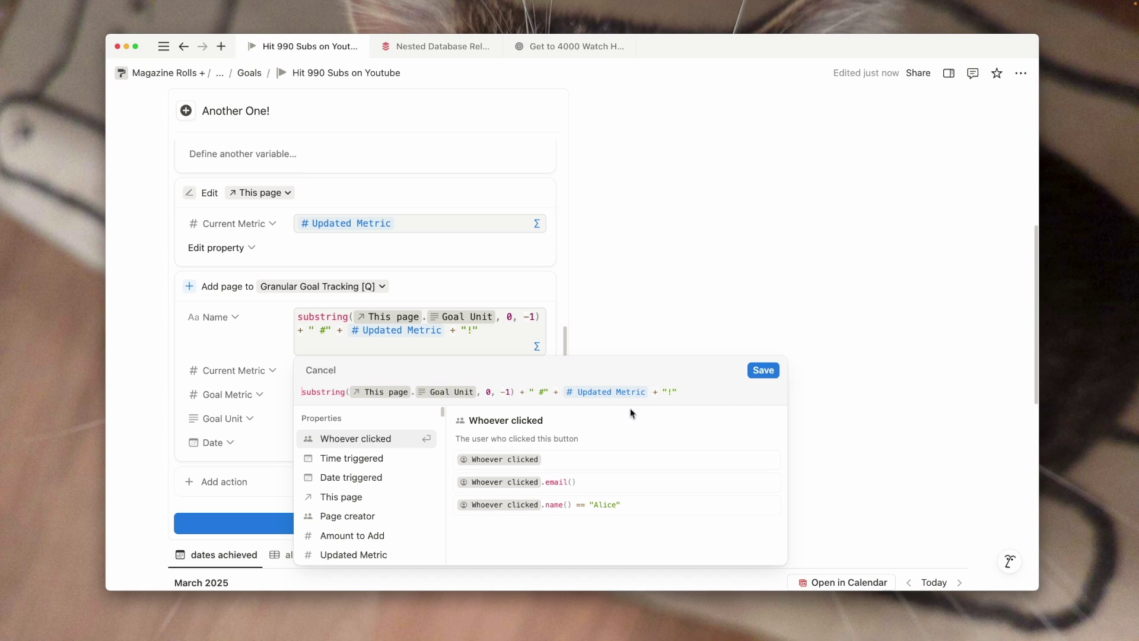
text(substring)
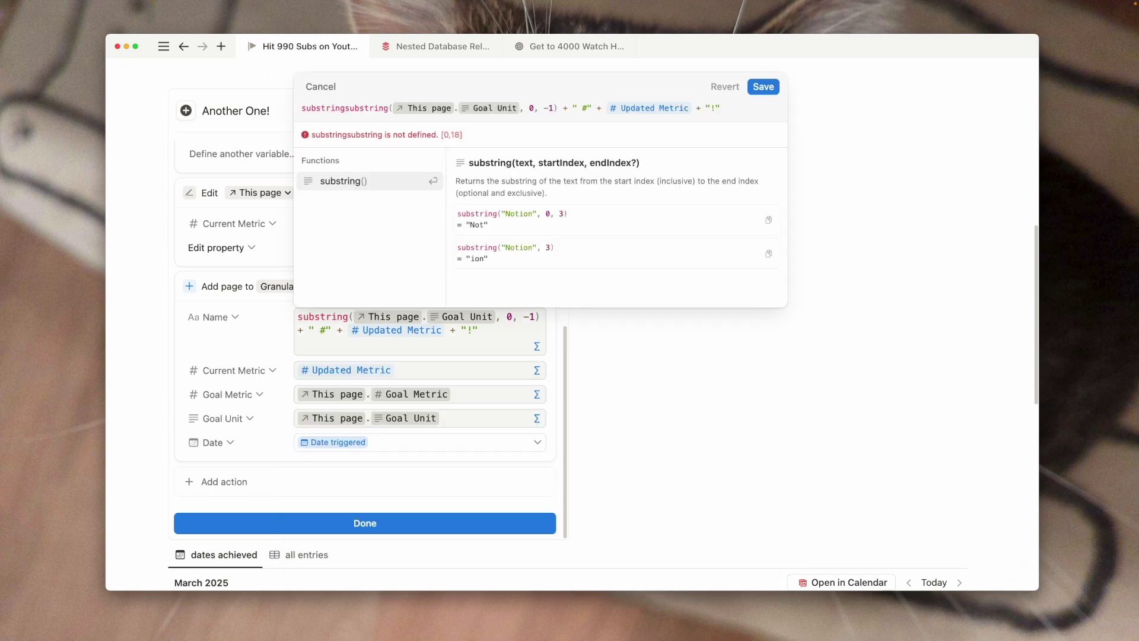
double_click(532, 108)
text(1)
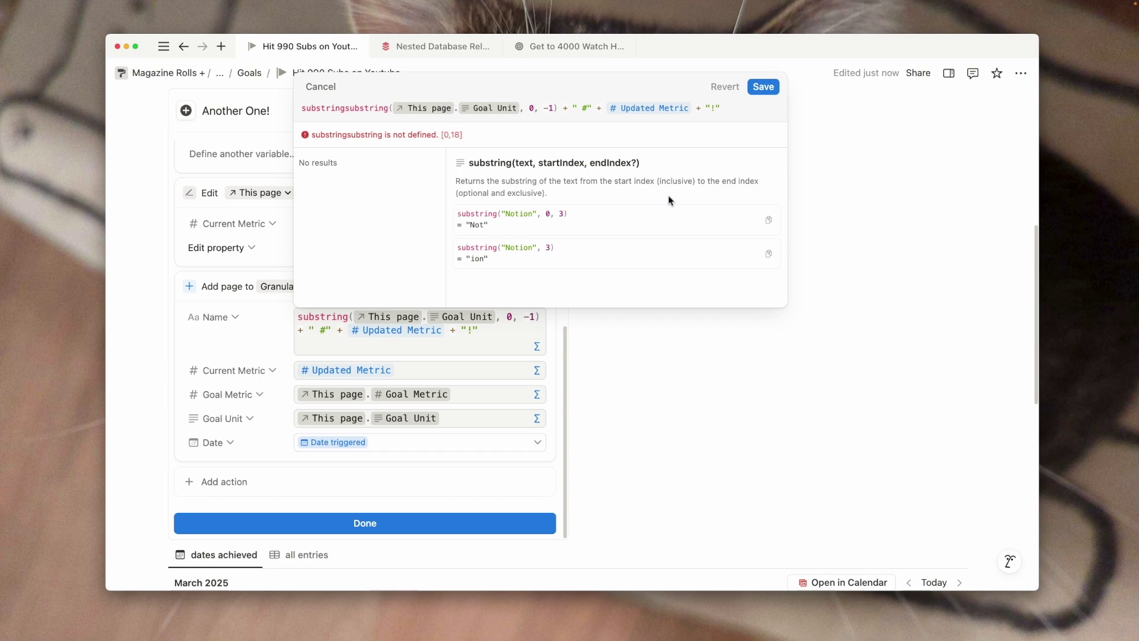
click(345, 110)
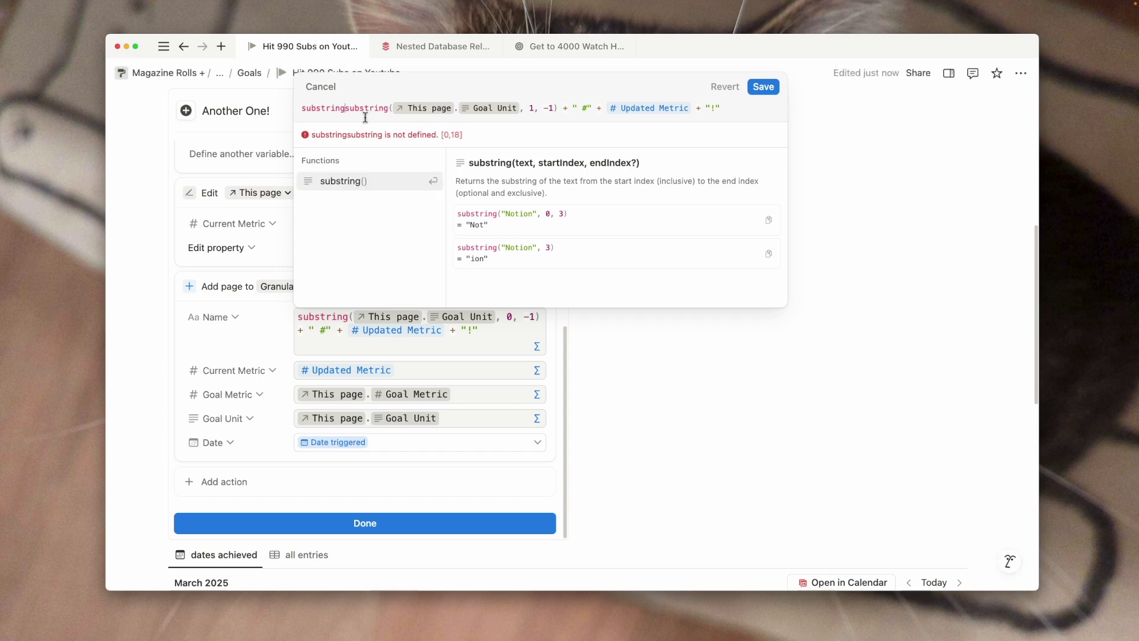
text((this)
key(Return)
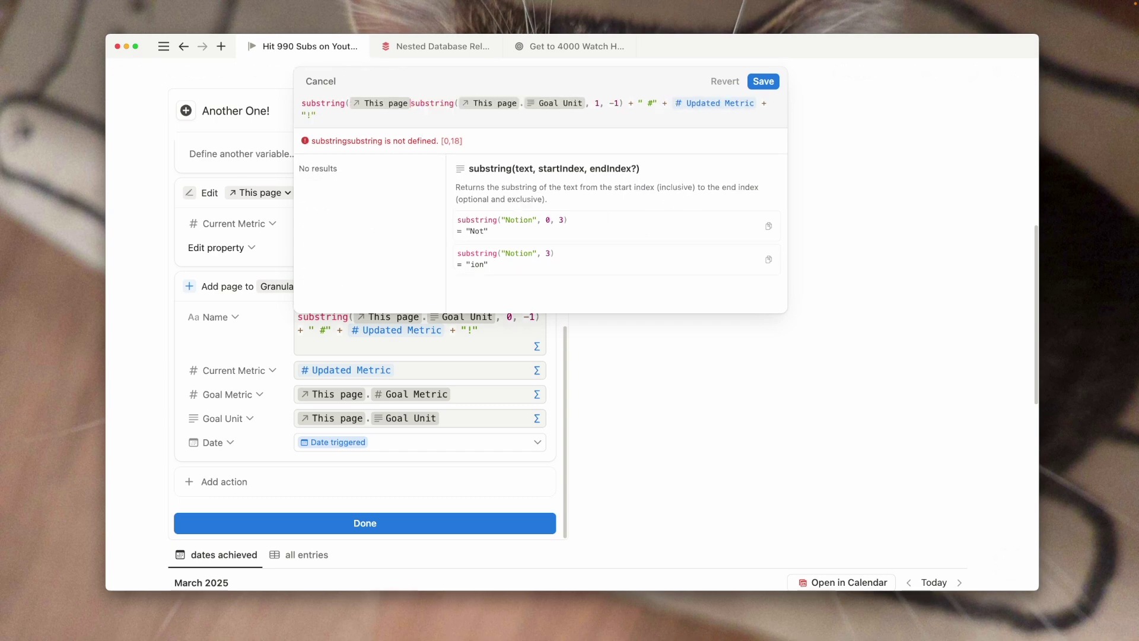
text(.goal)
key(Return)
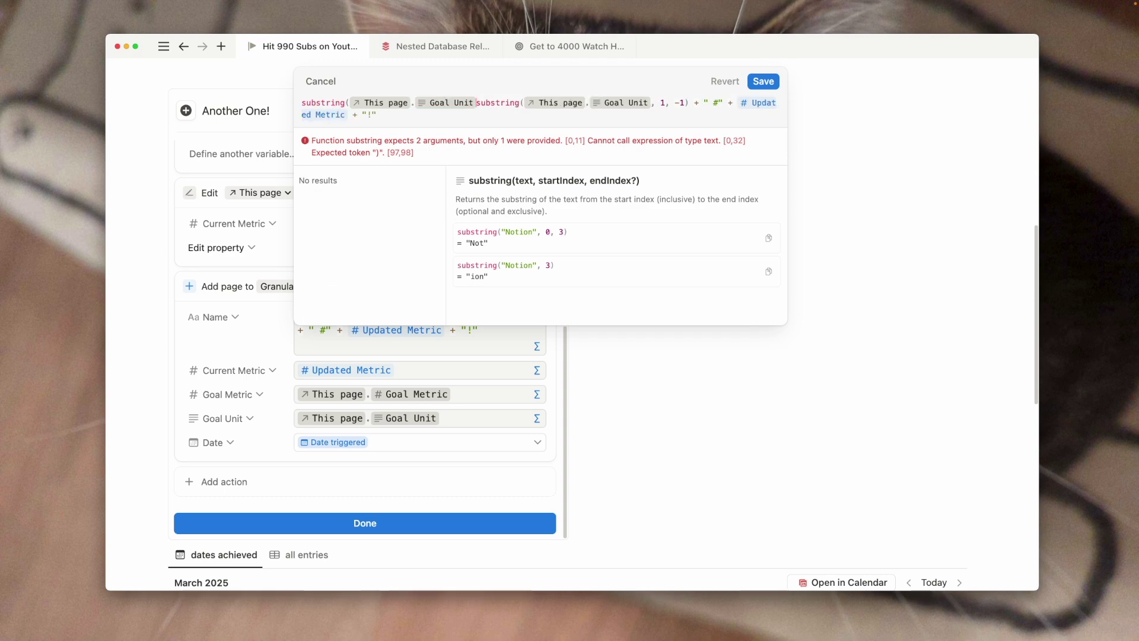
text(, 0))
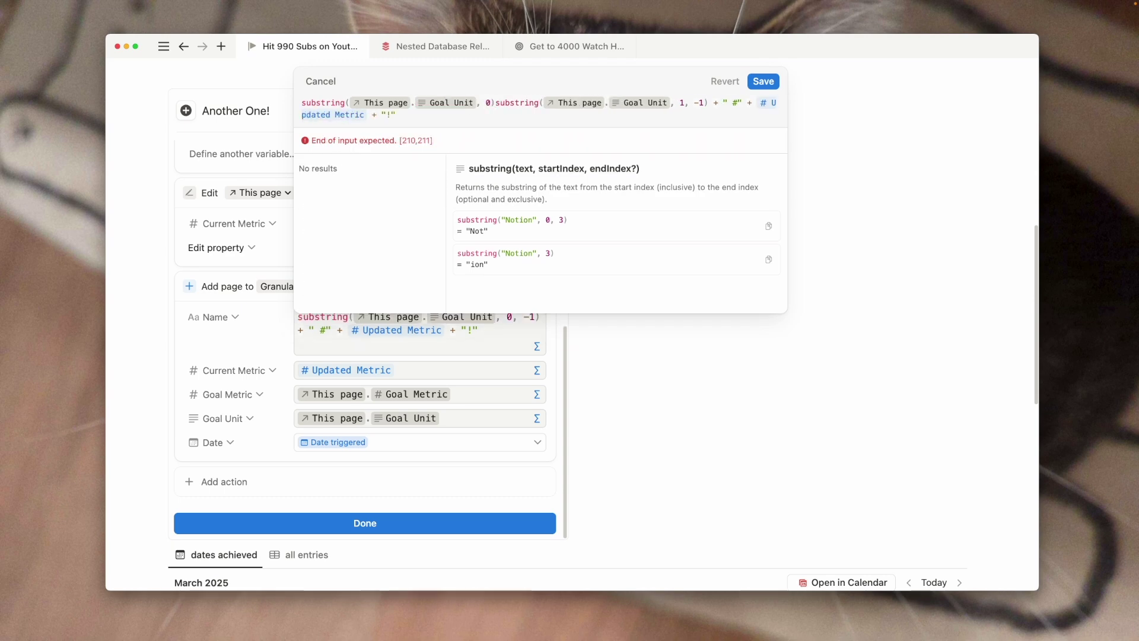
text(+ )
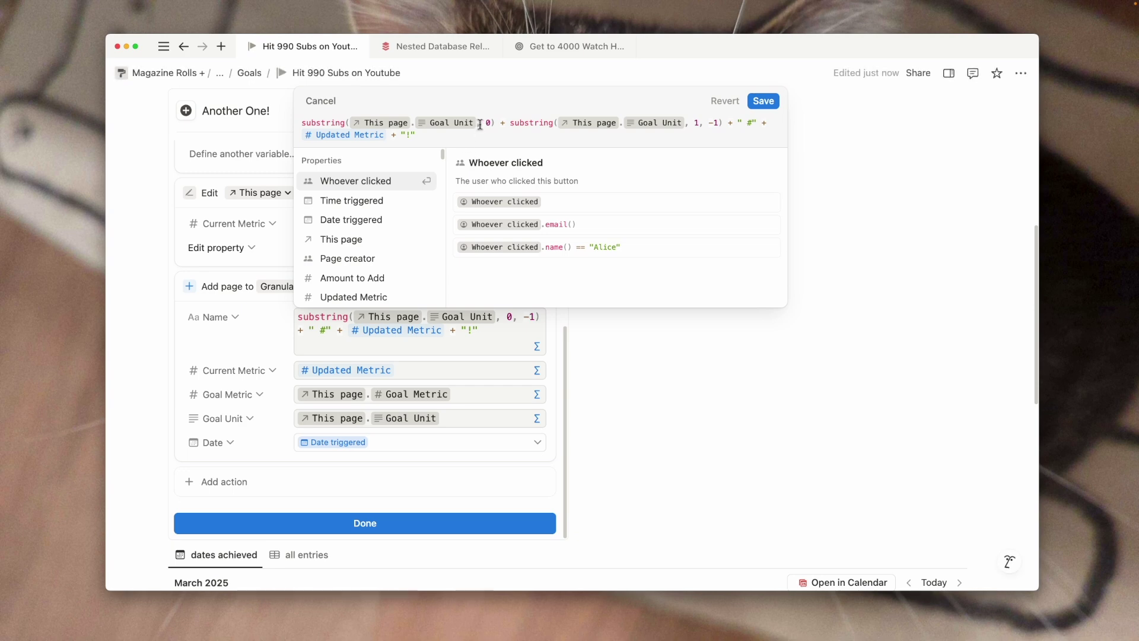
text(, 1)
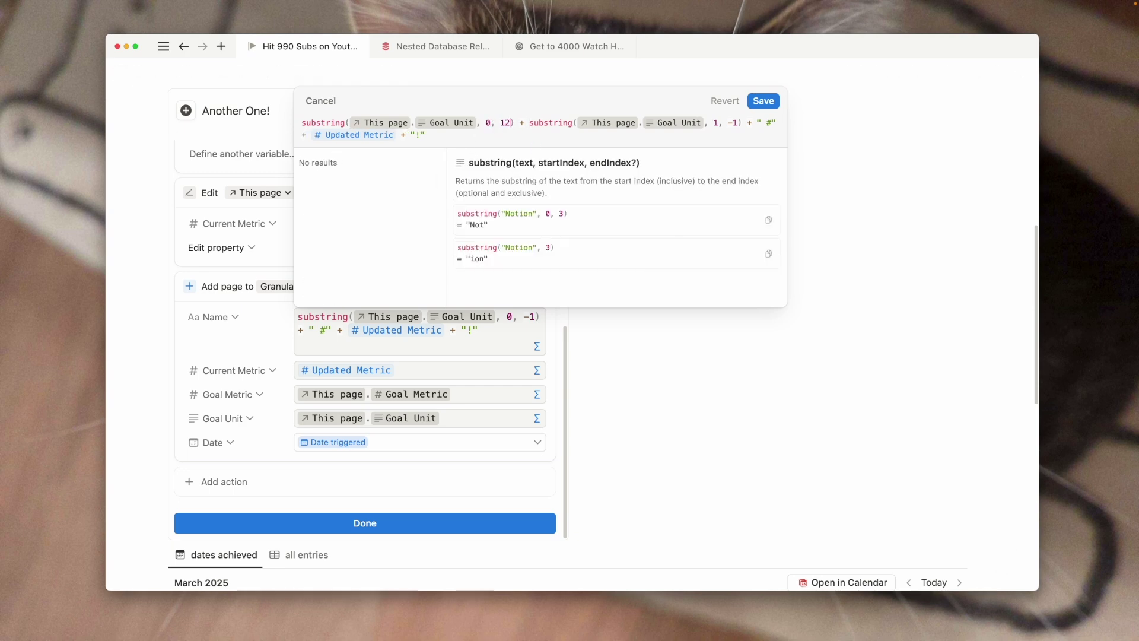
Wrap the first-letter substring in upper() so the unit is capitalised
click(301, 122)
text(tiot)
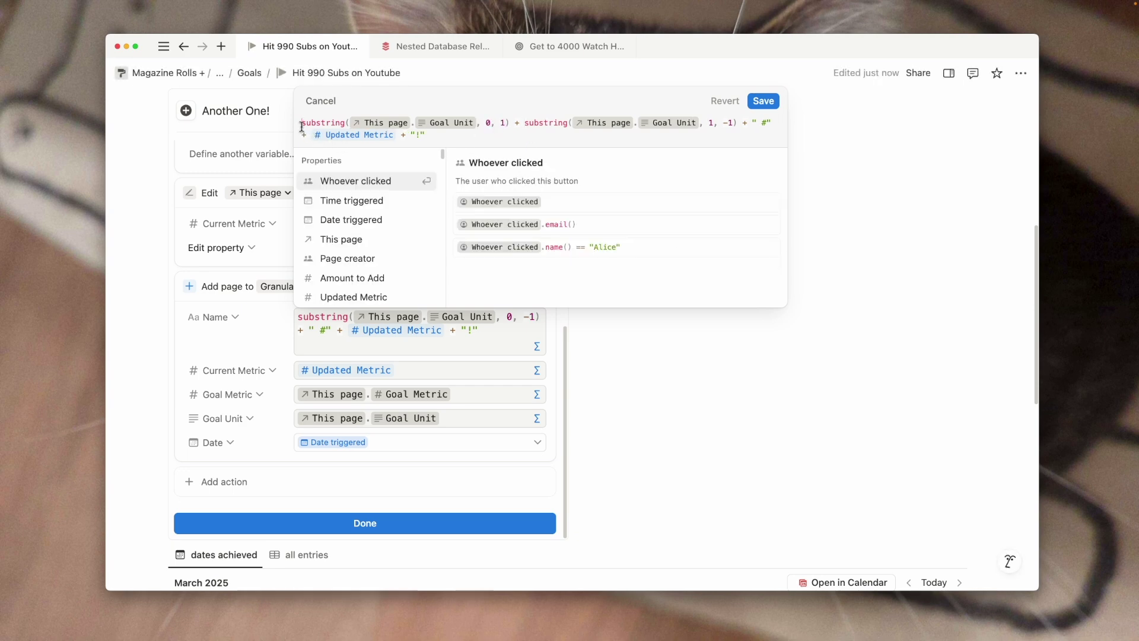
key(BackSpace)
key(BackSpace)
text(tle()
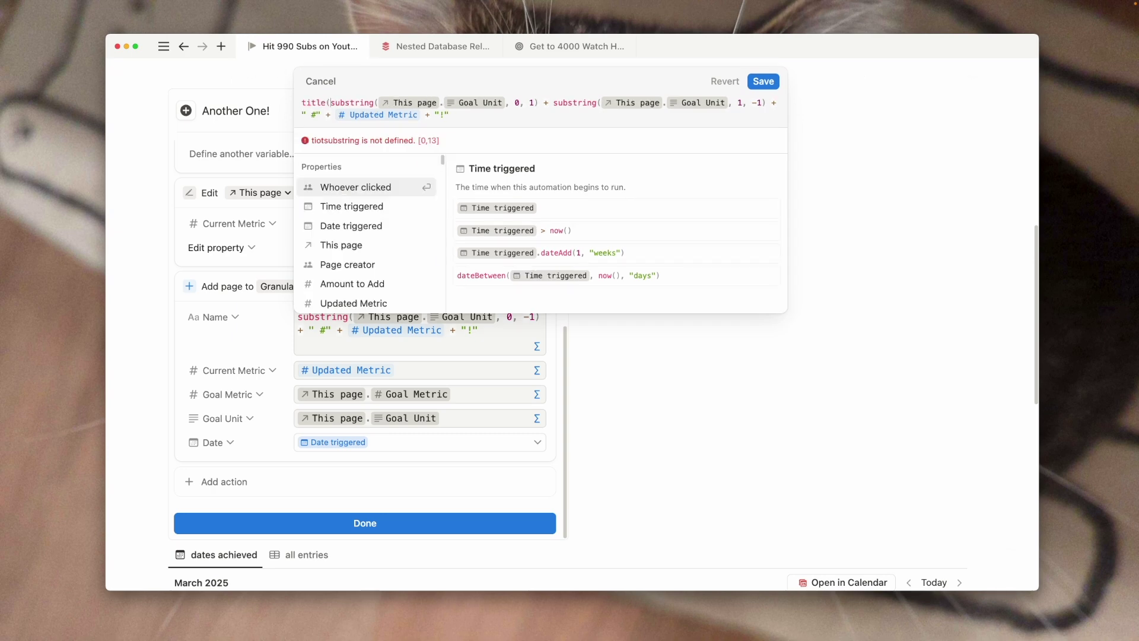
key(BackSpace)
key(BackSpace)
key(BackSpace)
key(BackSpace)
key(BackSpace)
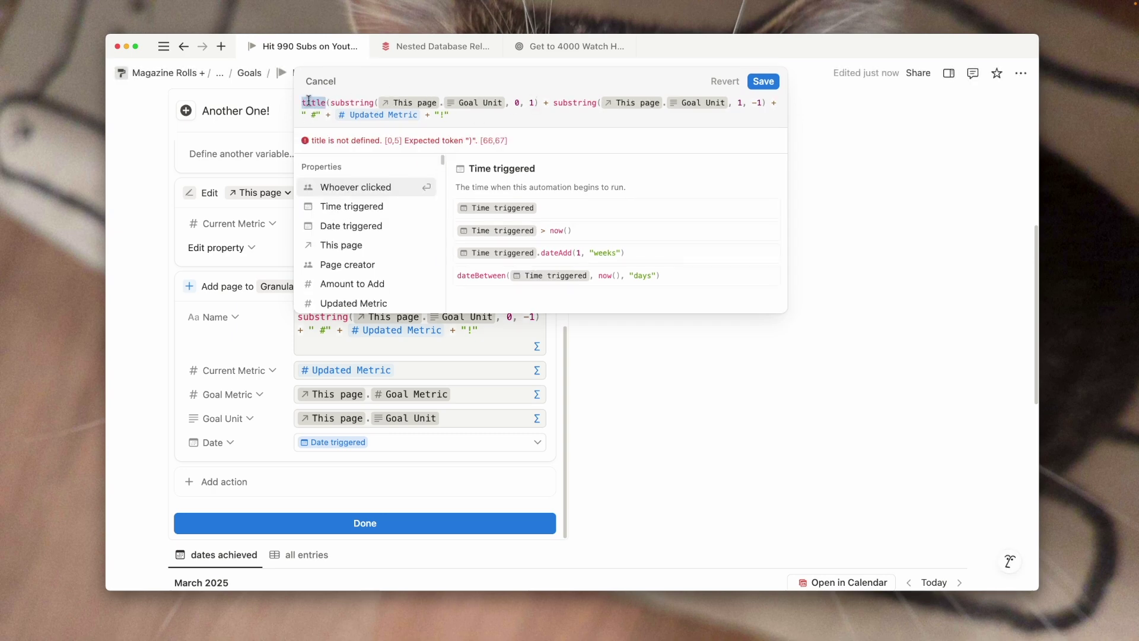
text(upper)
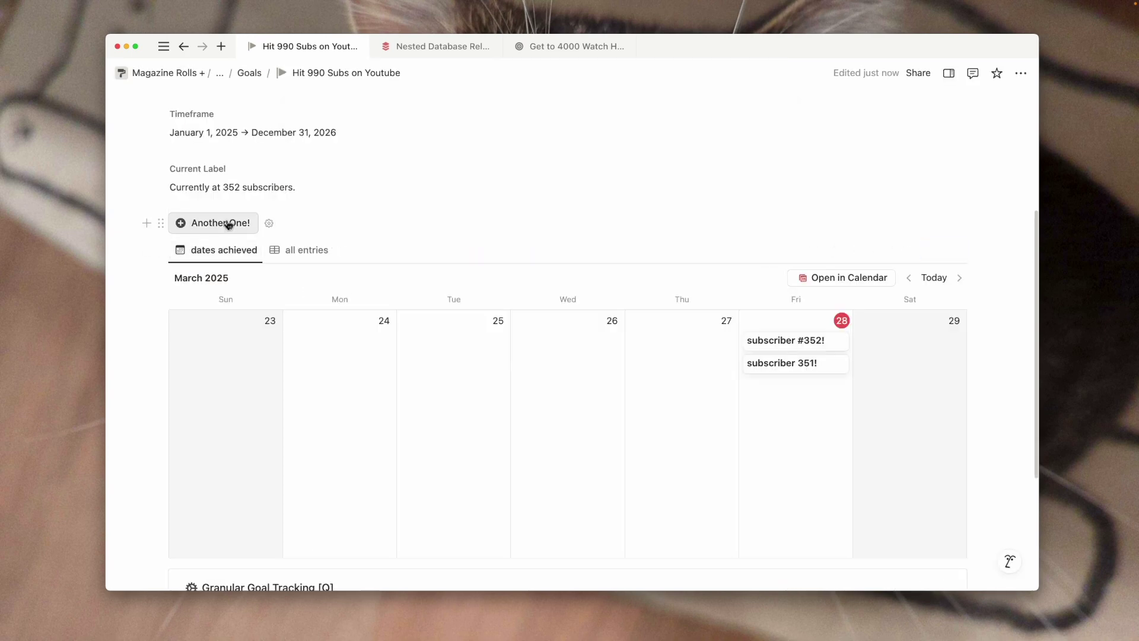
click(224, 223)
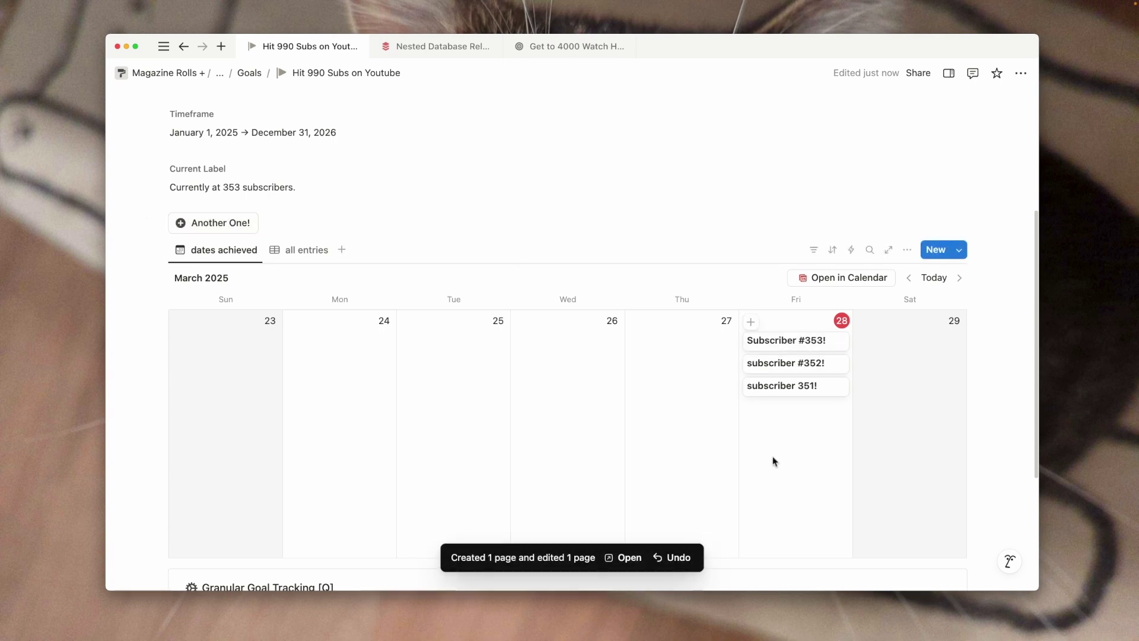
Log Subscriber #354! and #355! with two Another One! runs, reaching 355 of 990 (35.9%)
drag(784, 448, 792, 368)
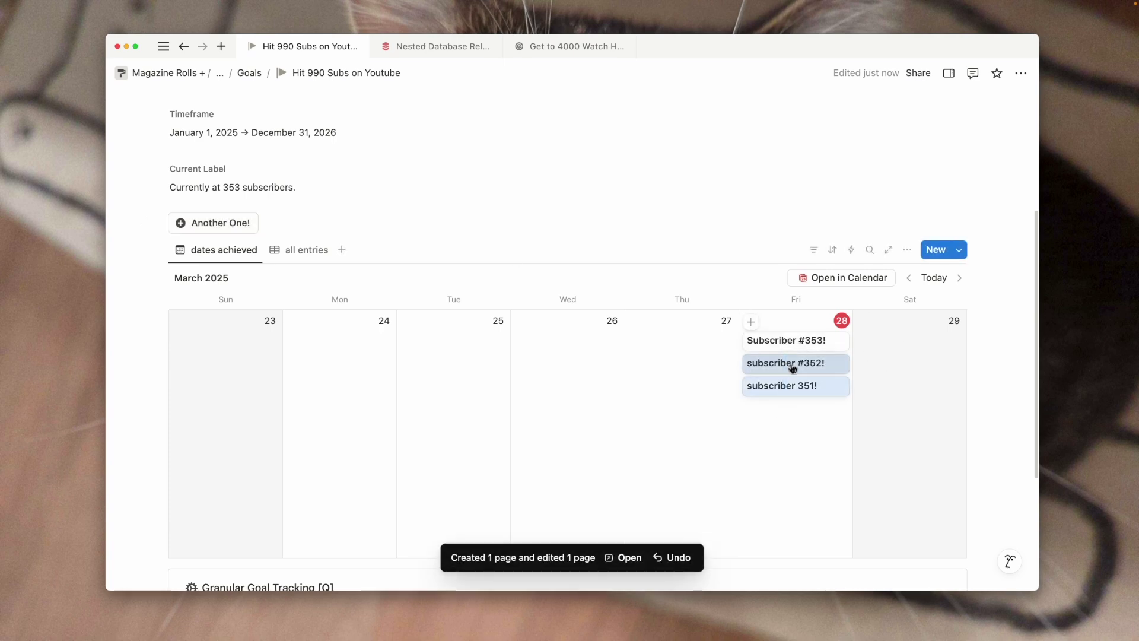
click(833, 507)
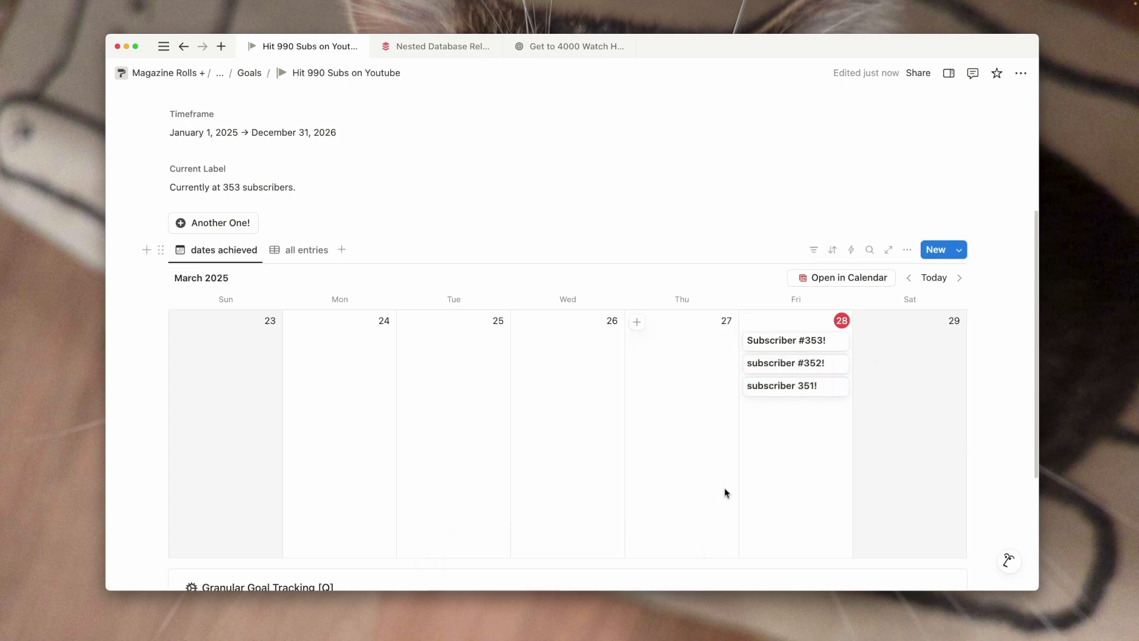
scroll(462, 490, down, 4)
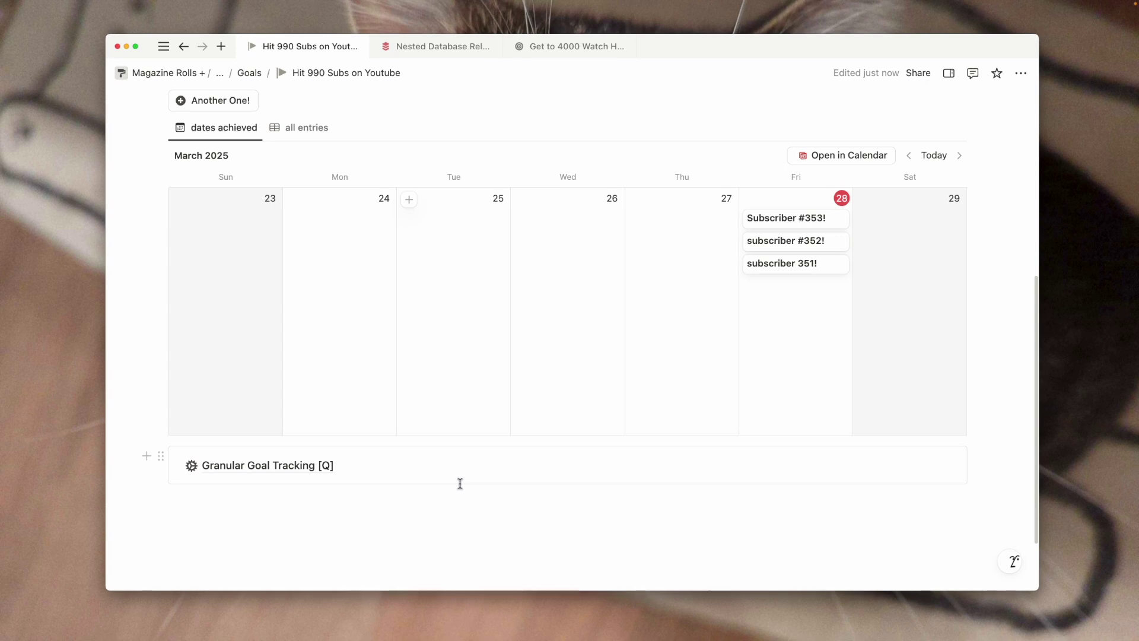
scroll(465, 479, up, 8)
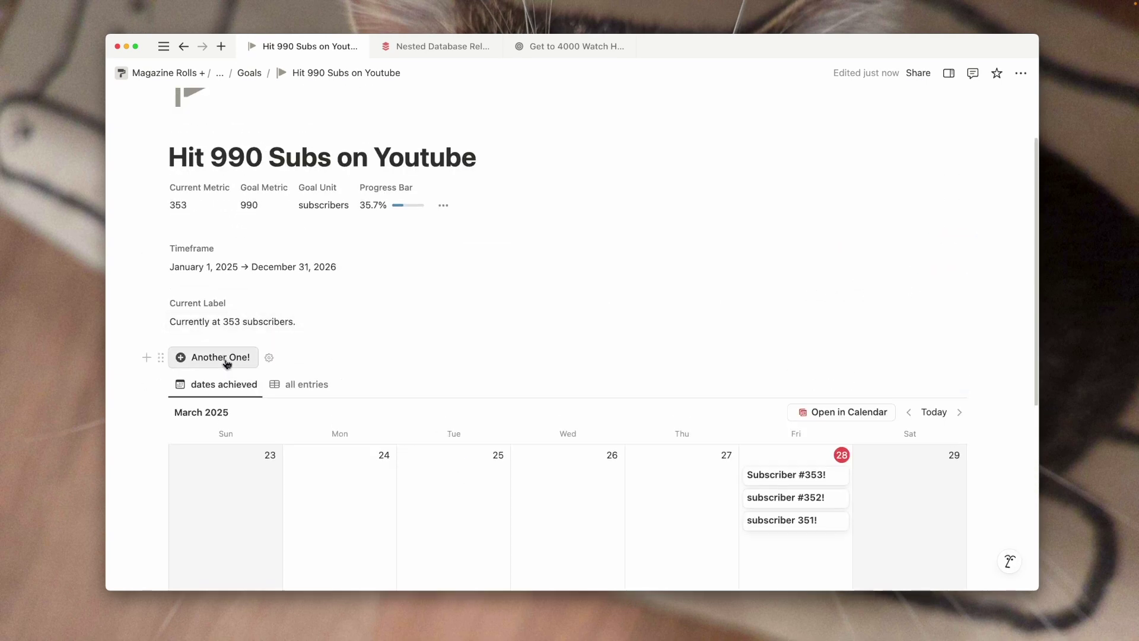
click(227, 360)
click(226, 359)
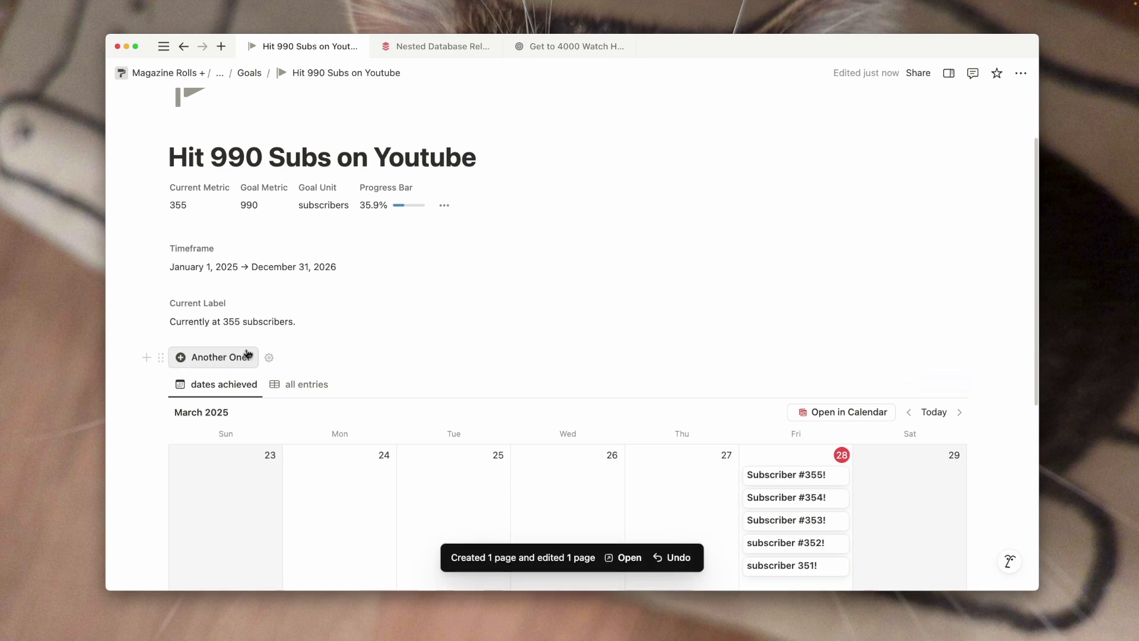
scroll(268, 373, up, 3)
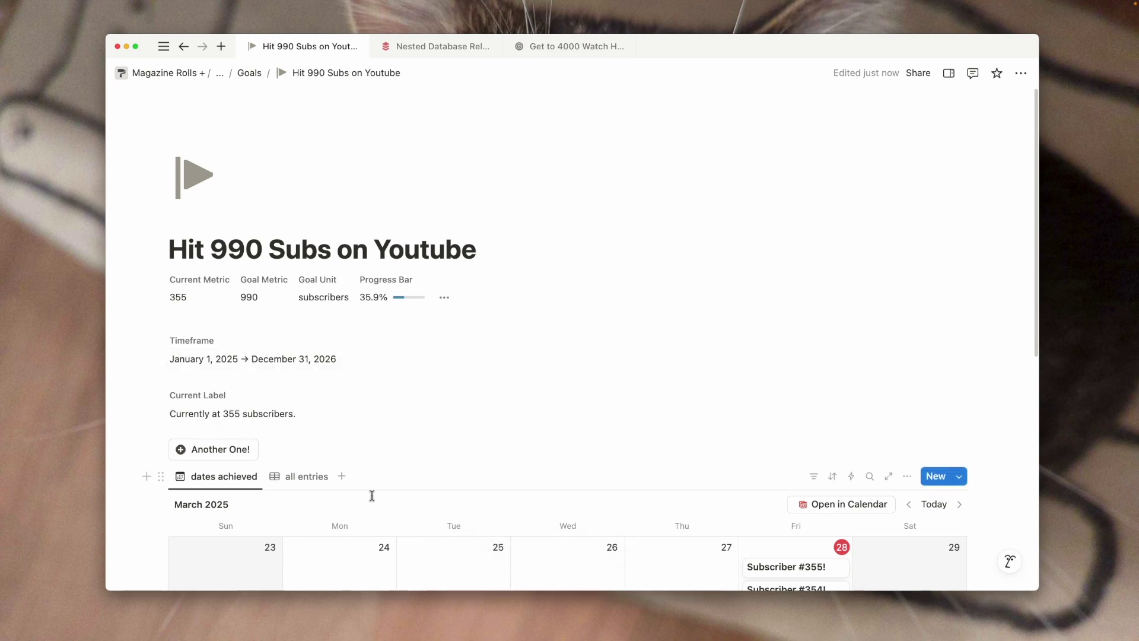
scroll(372, 496, down, 3)
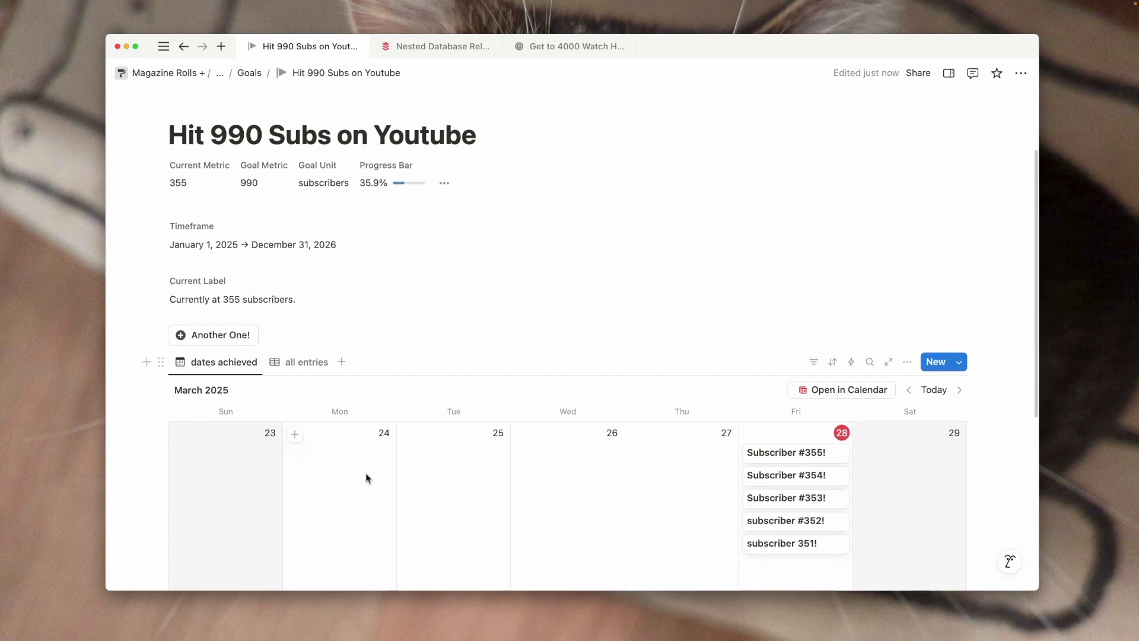
scroll(356, 470, down, 1)
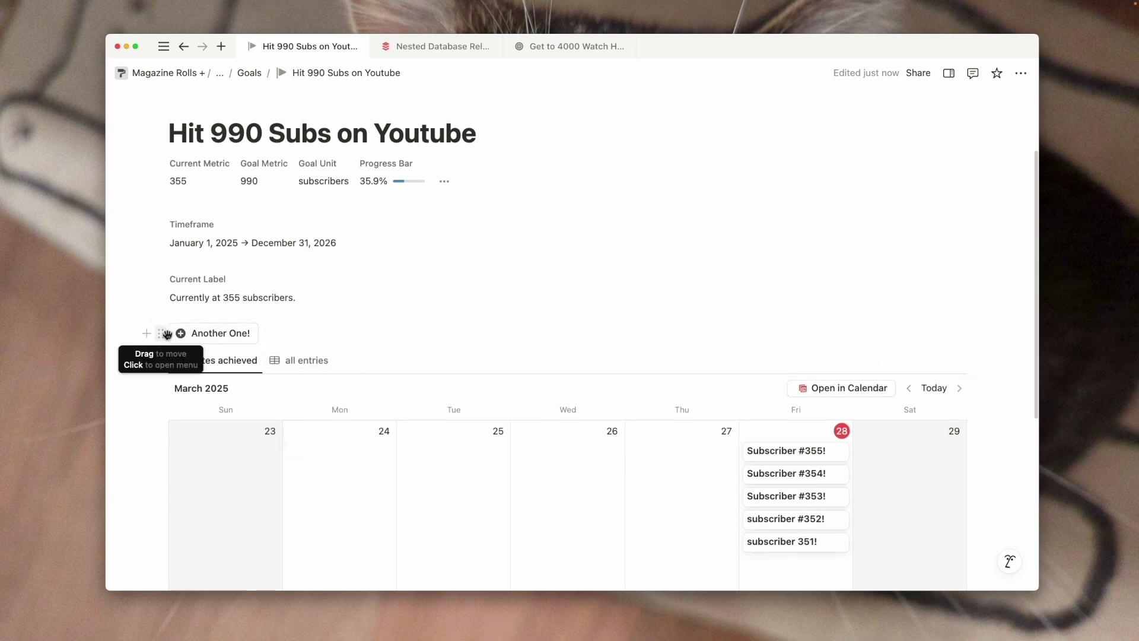
Duplicate the Another One! button and rename the copy 'Another Fifty!'
click(165, 338)
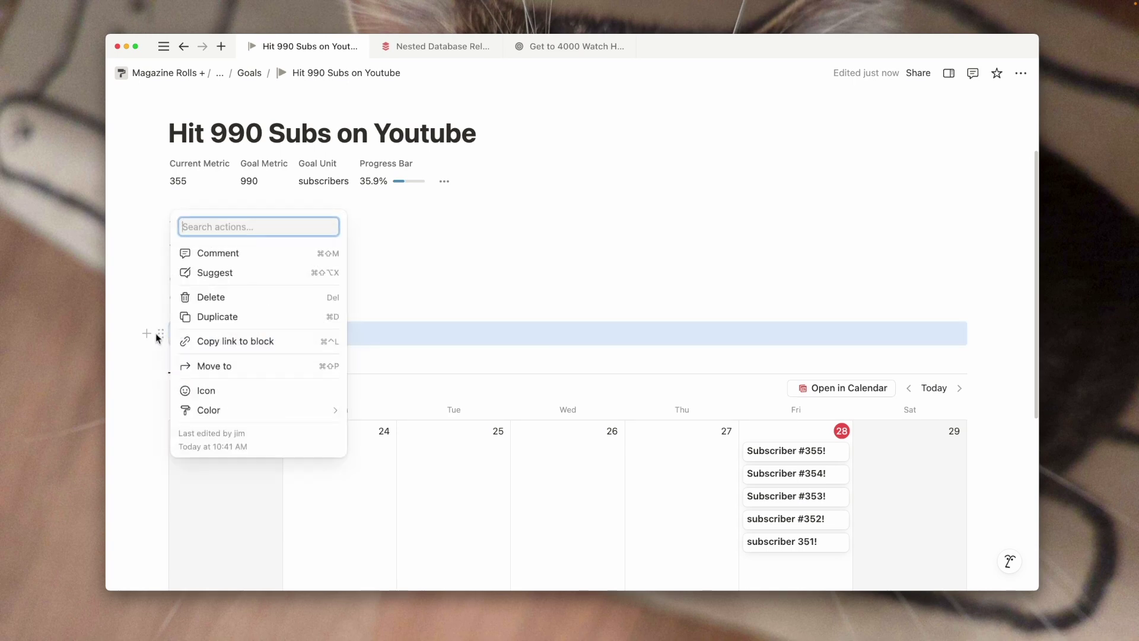
click(226, 319)
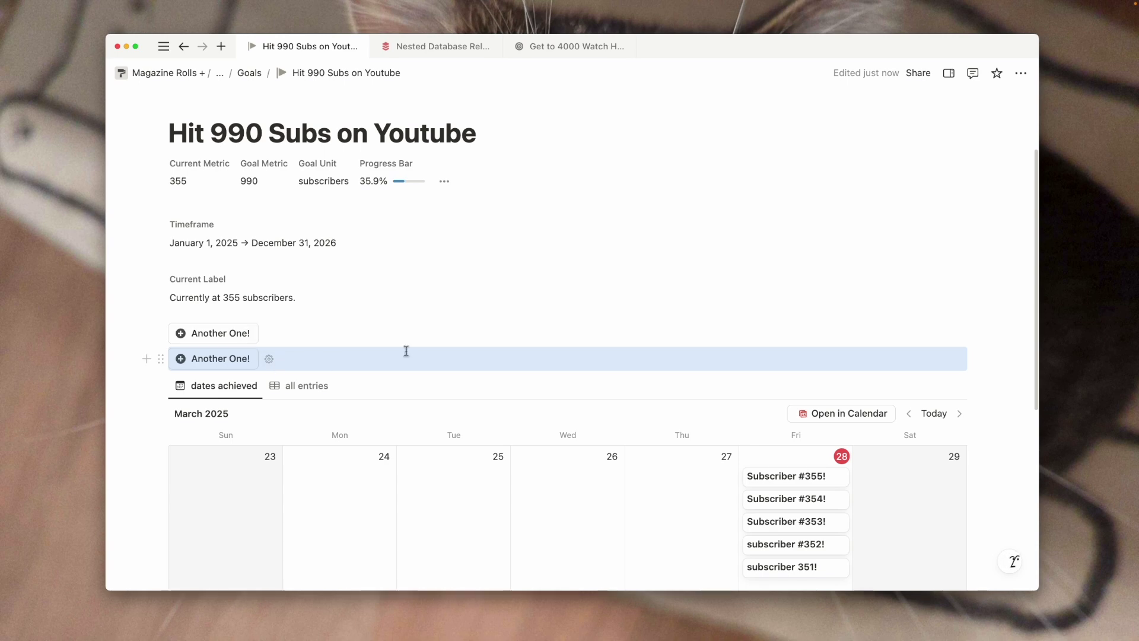
click(270, 359)
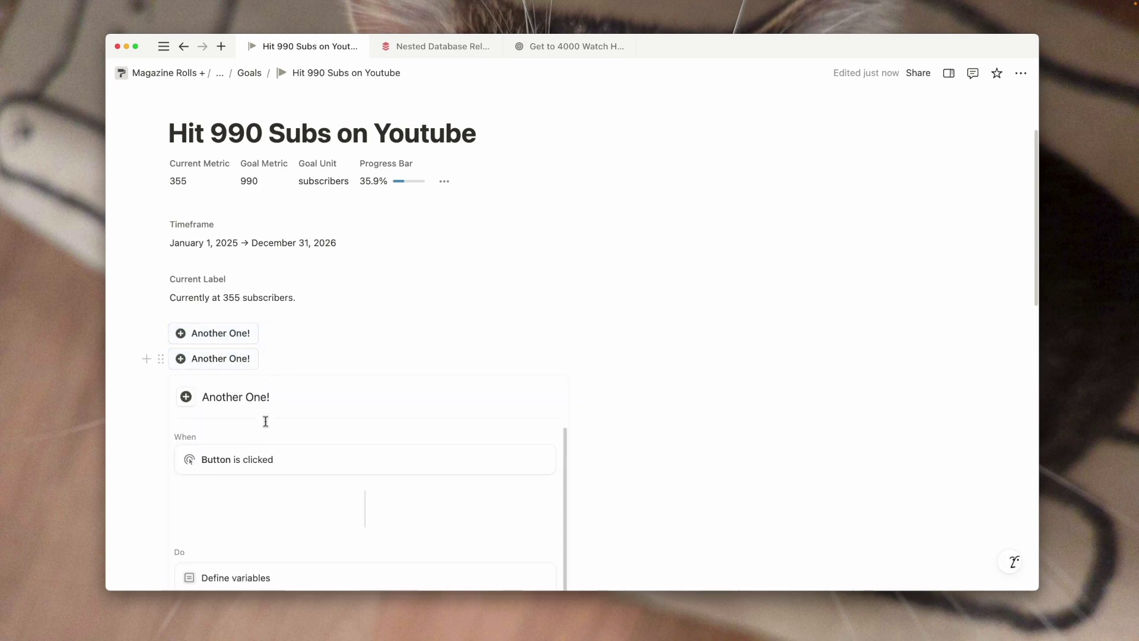
double_click(256, 403)
text(Fifty)
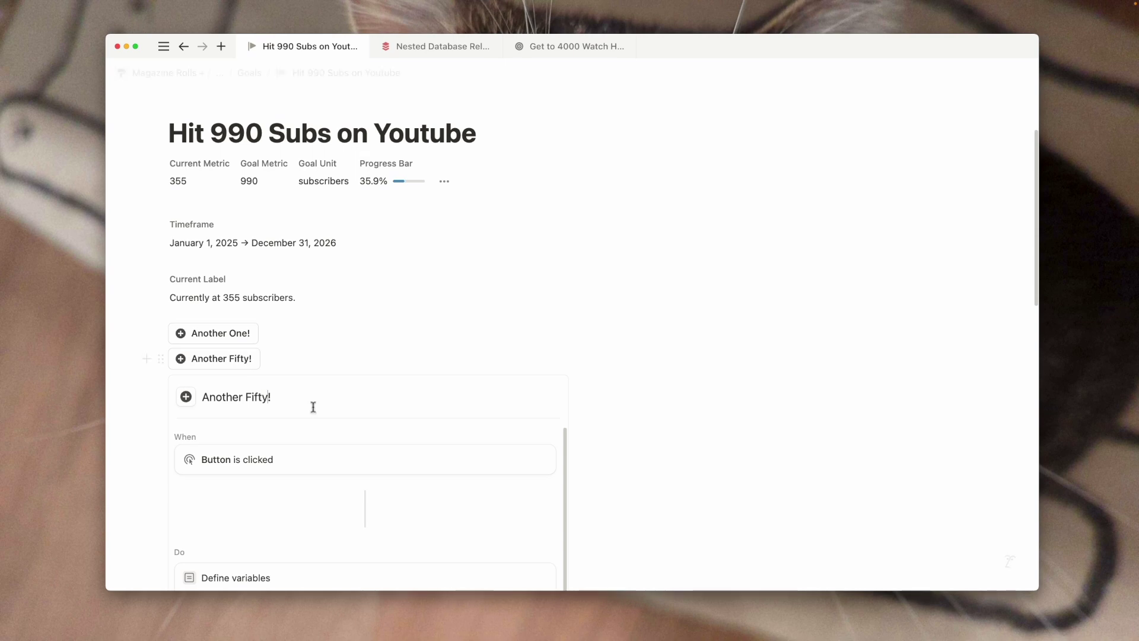
Set the copy's Amount to Add to 50 and close its settings
scroll(314, 407, down, 5)
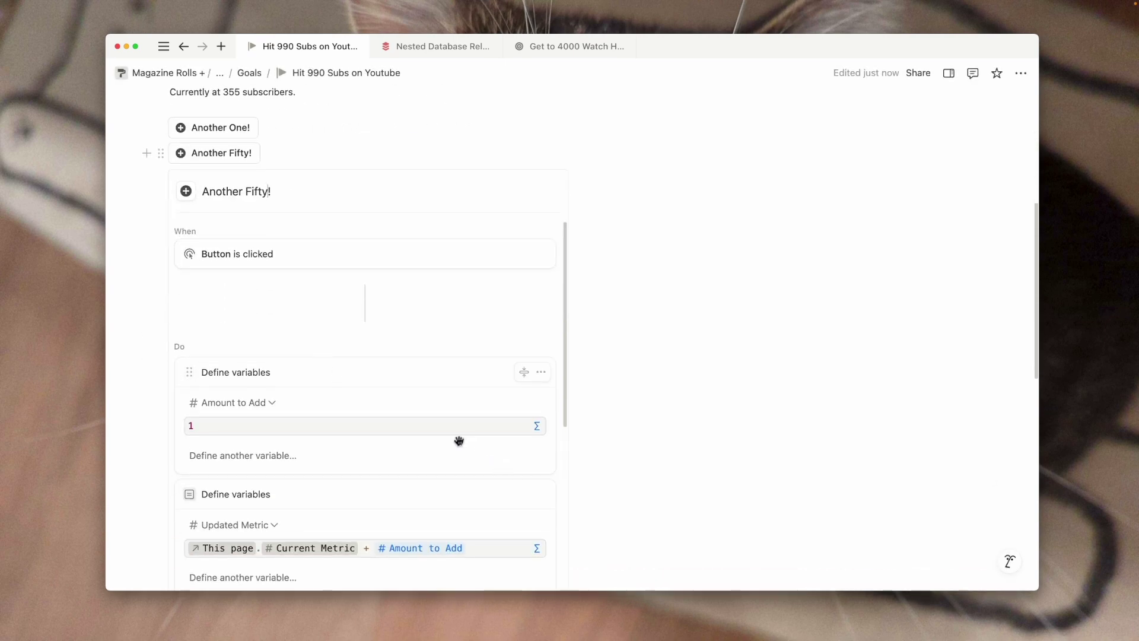
scroll(459, 440, down, 2)
click(240, 352)
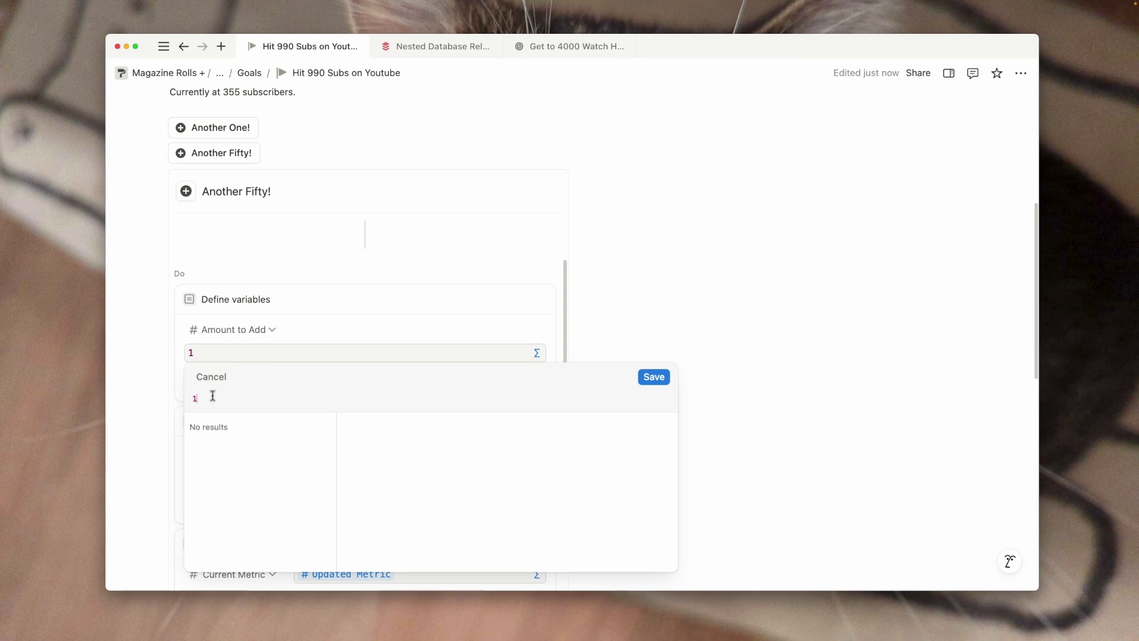
key(BackSpace)
text(50)
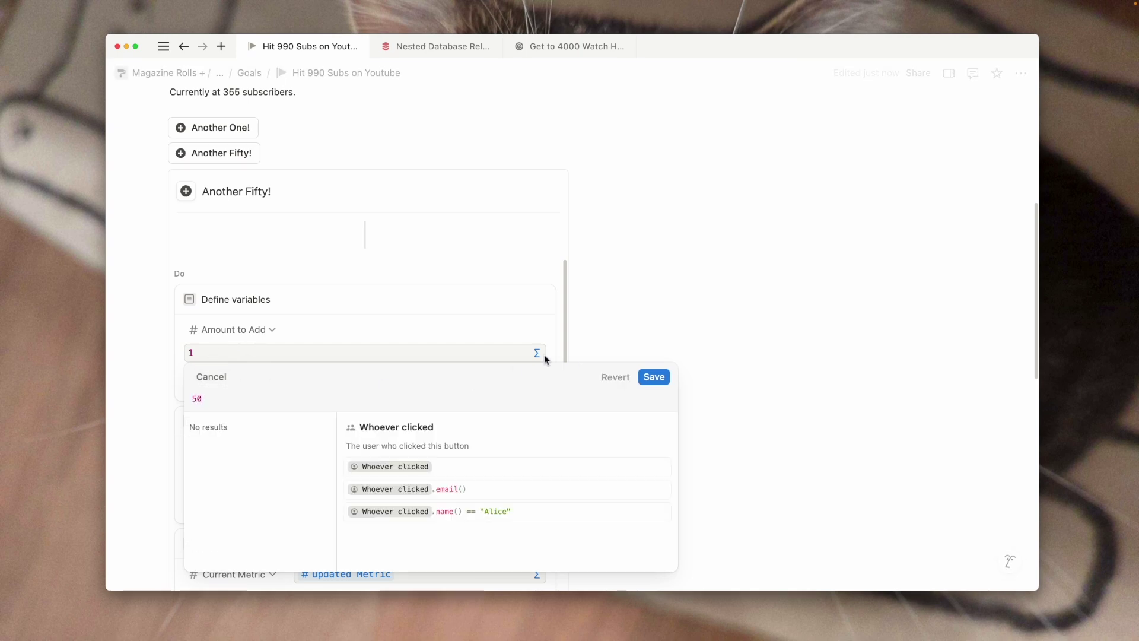
click(654, 377)
scroll(350, 477, down, 10)
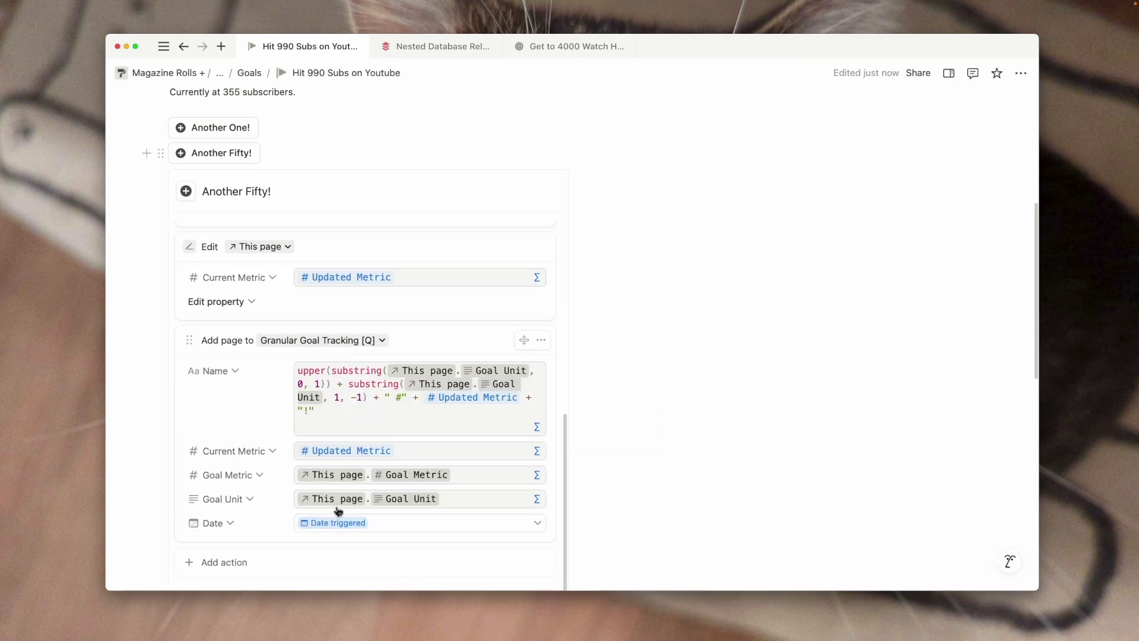
click(359, 472)
scroll(391, 474, up, 5)
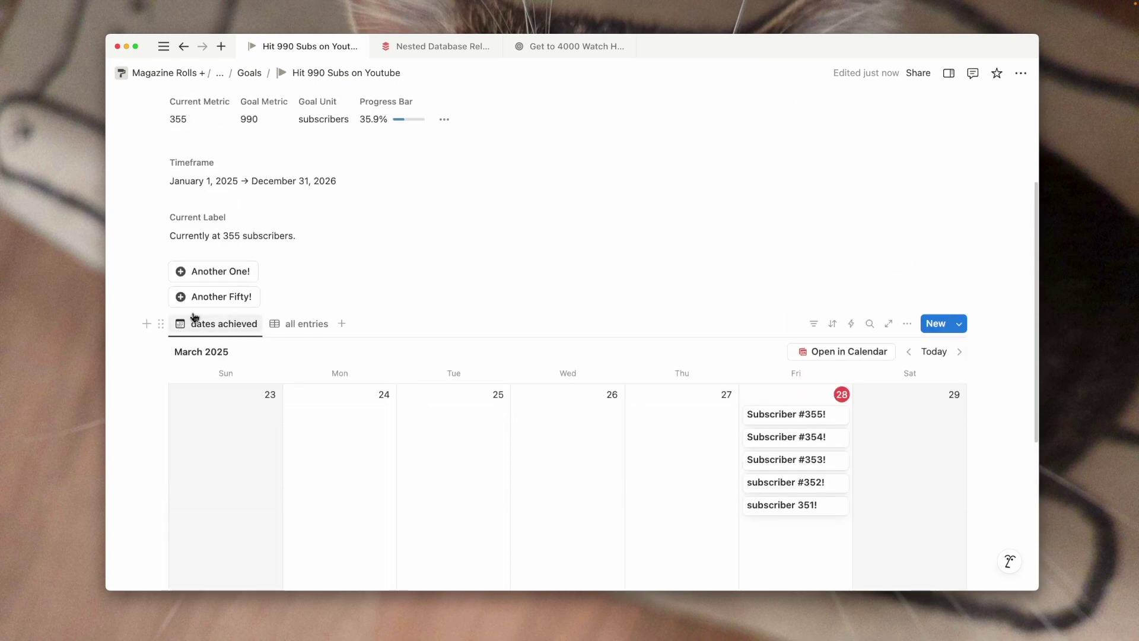
Run Another Fifty! to reach 405 subscribers (40.9%) and log Subscriber #405!
click(232, 298)
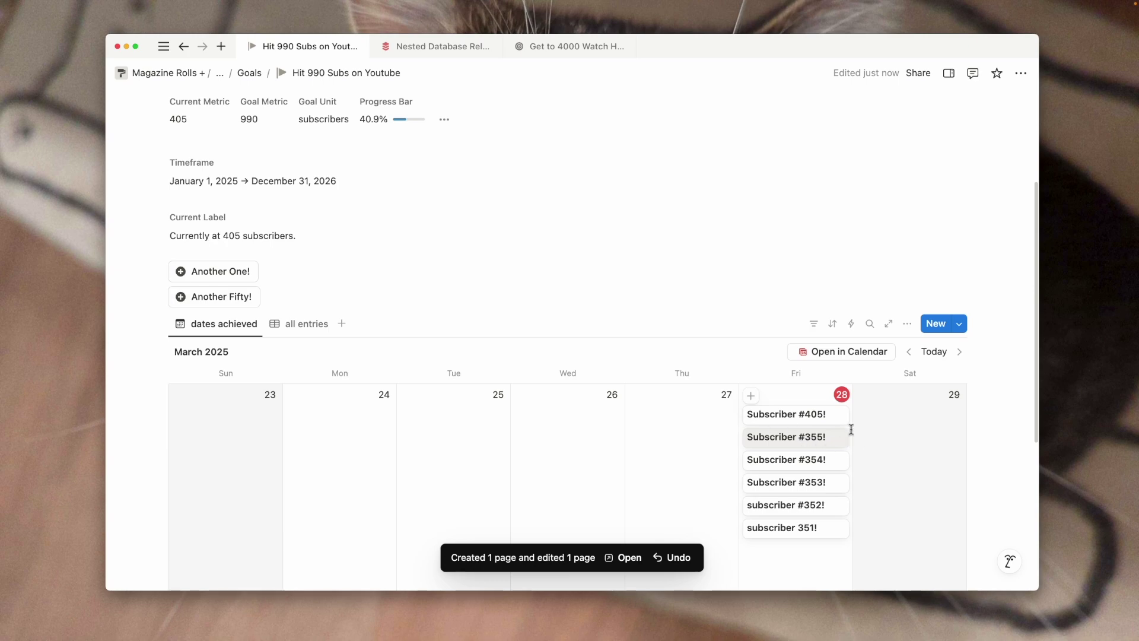
scroll(645, 501, up, 3)
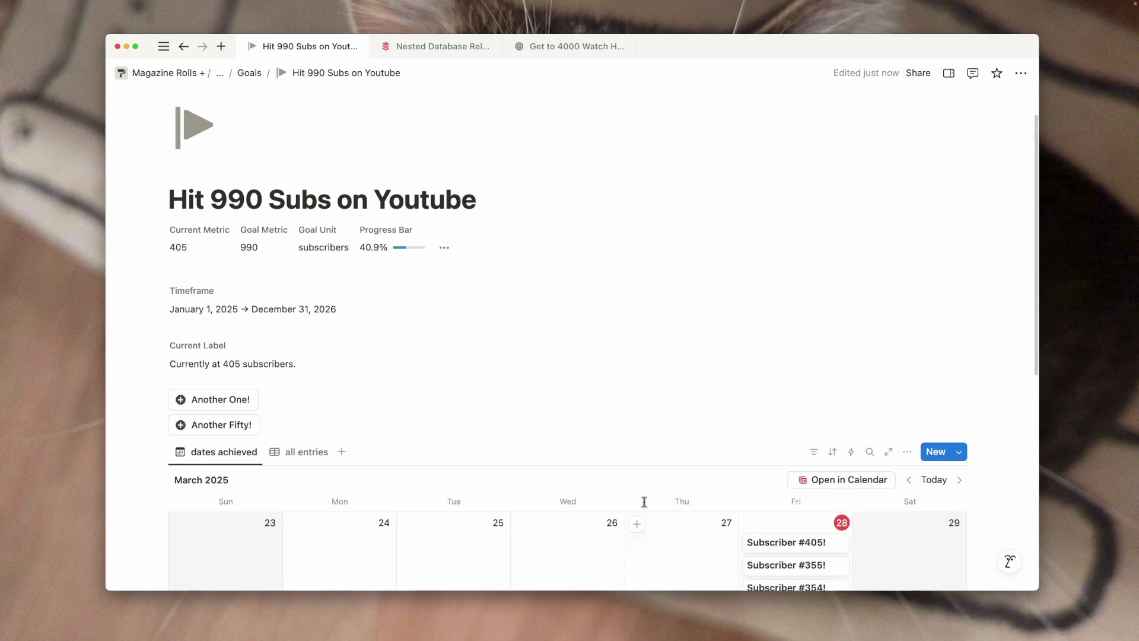
scroll(644, 501, down, 5)
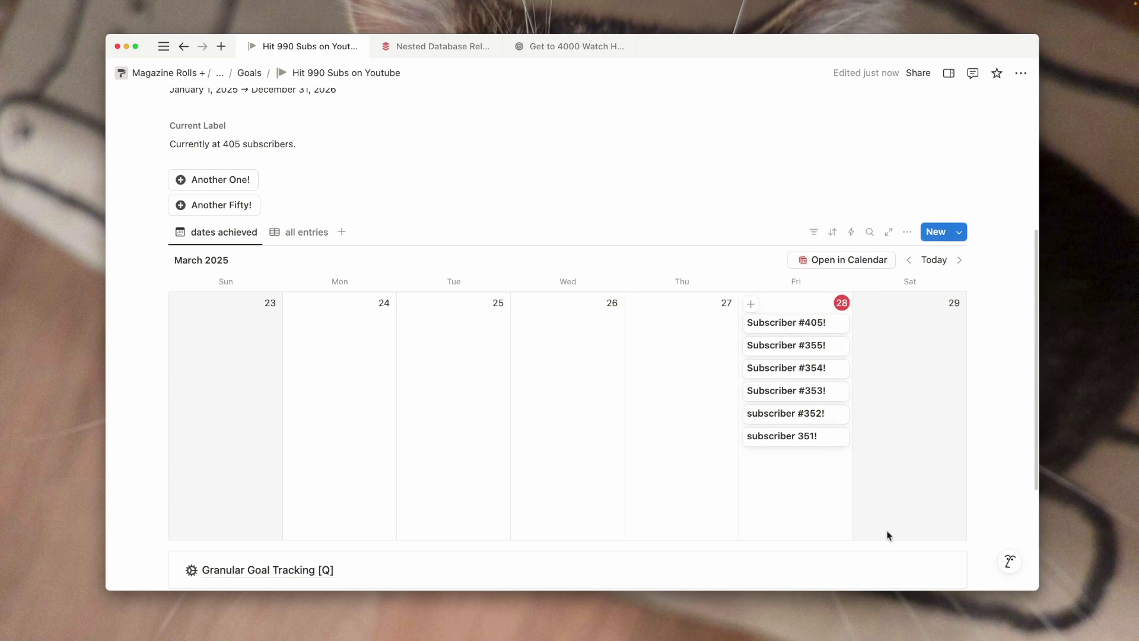
scroll(440, 522, up, 2)
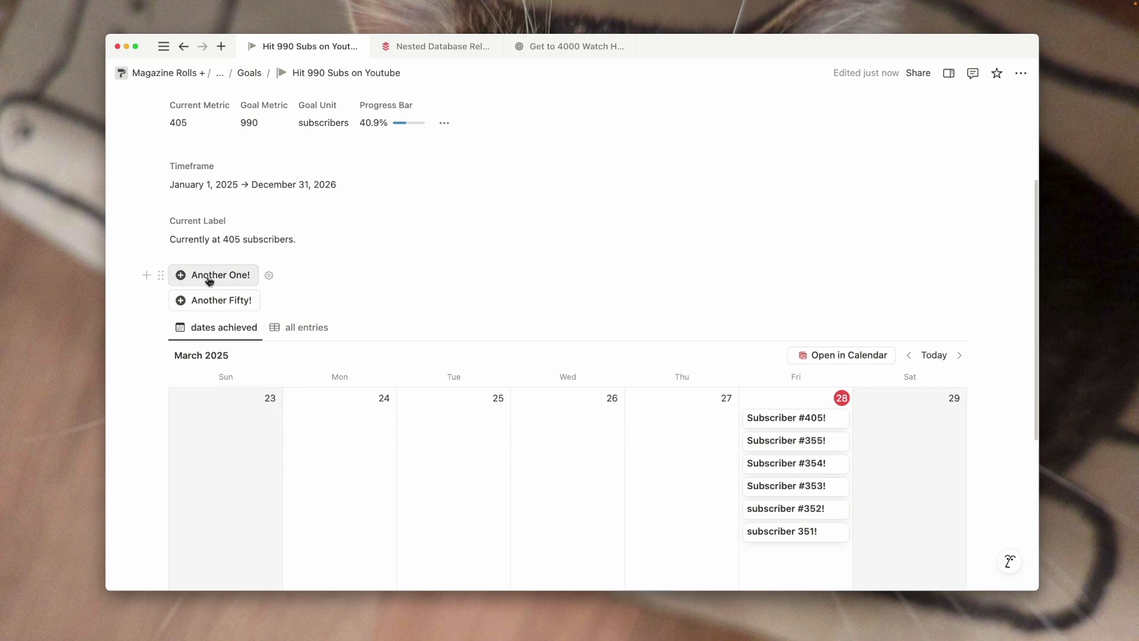
scroll(371, 469, up, 3)
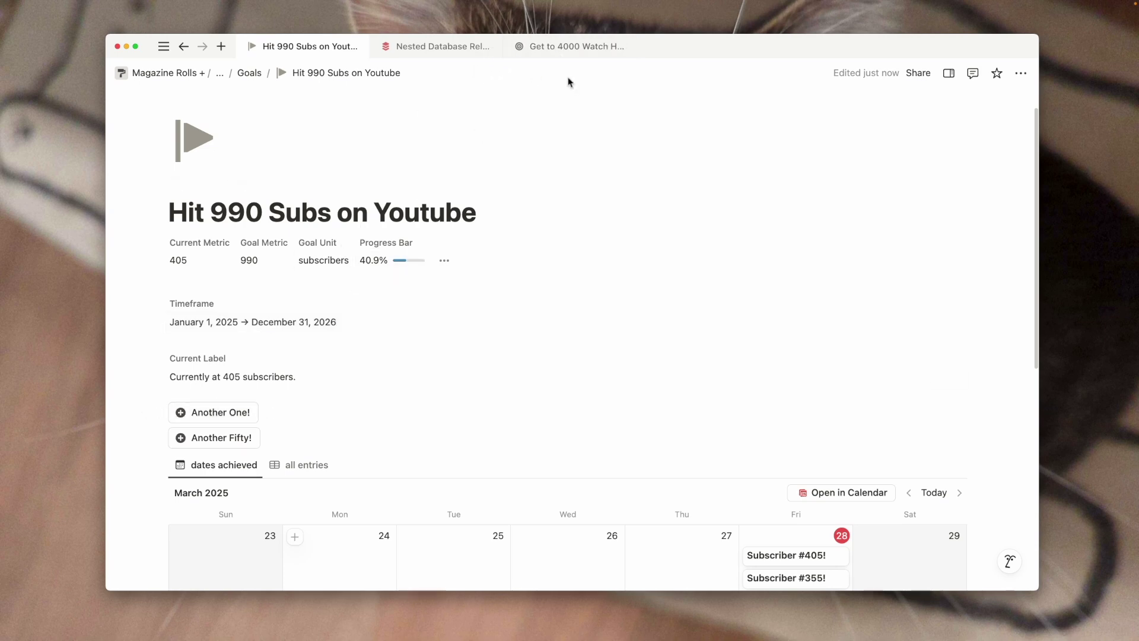
click(566, 48)
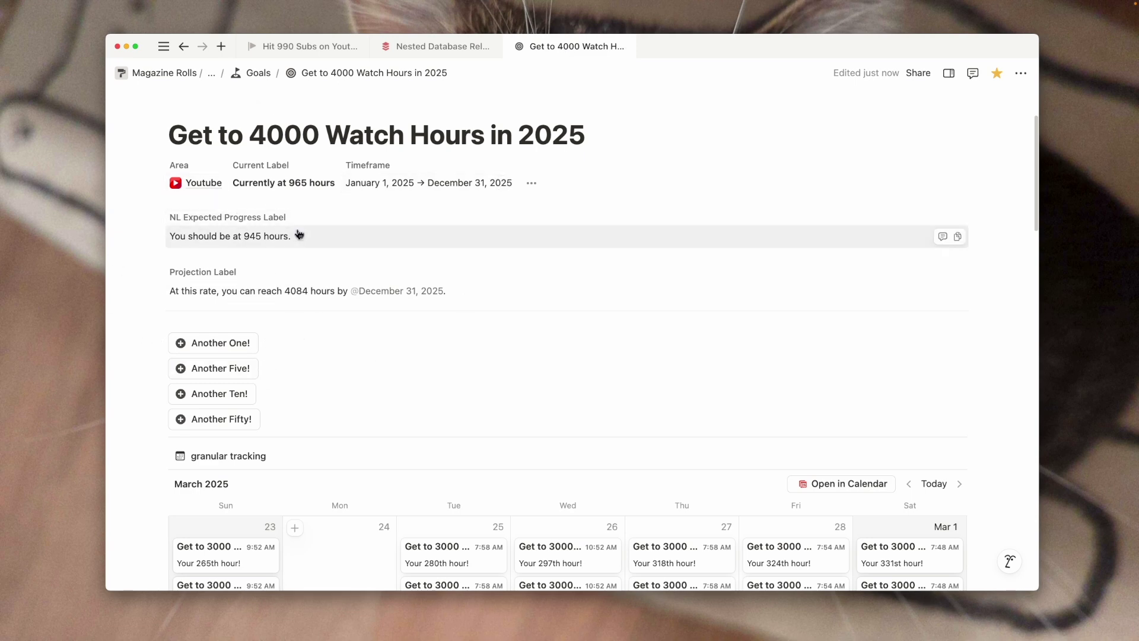
Review the Get to 4000 Watch Hours page and glance at its NL Expected Progress Label formula
scroll(188, 417, up, 3)
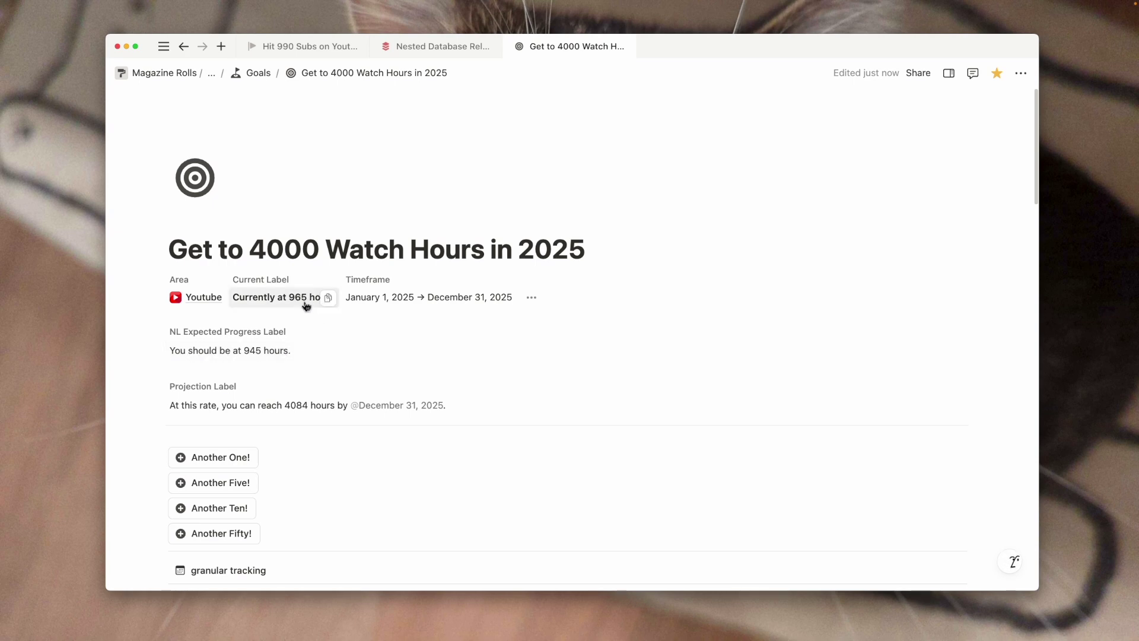
click(253, 353)
click(444, 404)
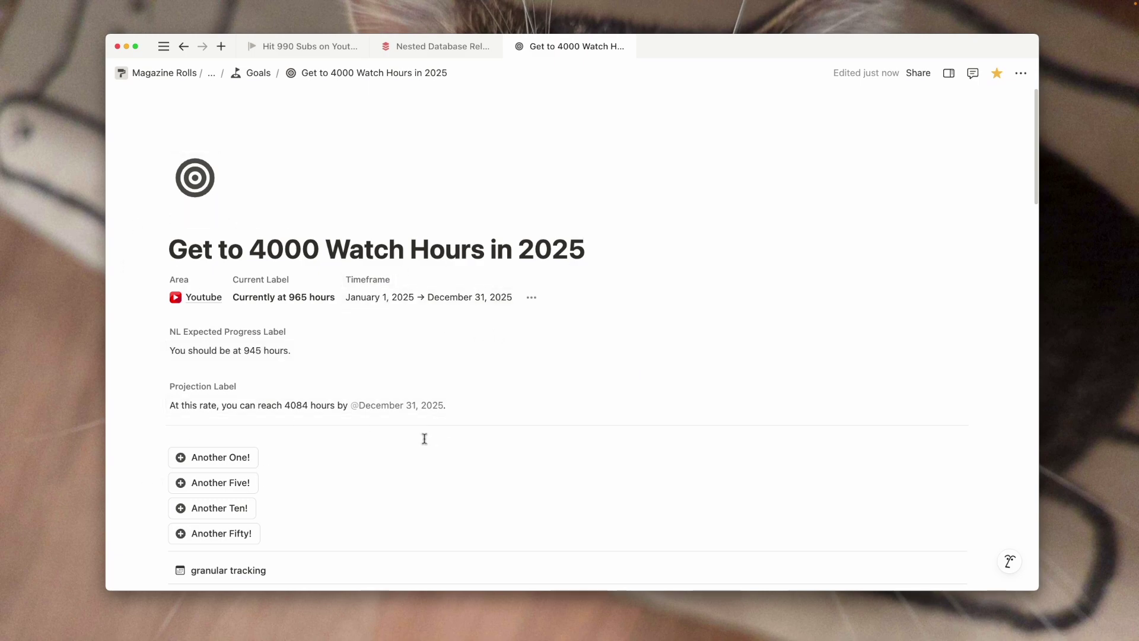
scroll(427, 437, down, 15)
scroll(563, 514, up, 15)
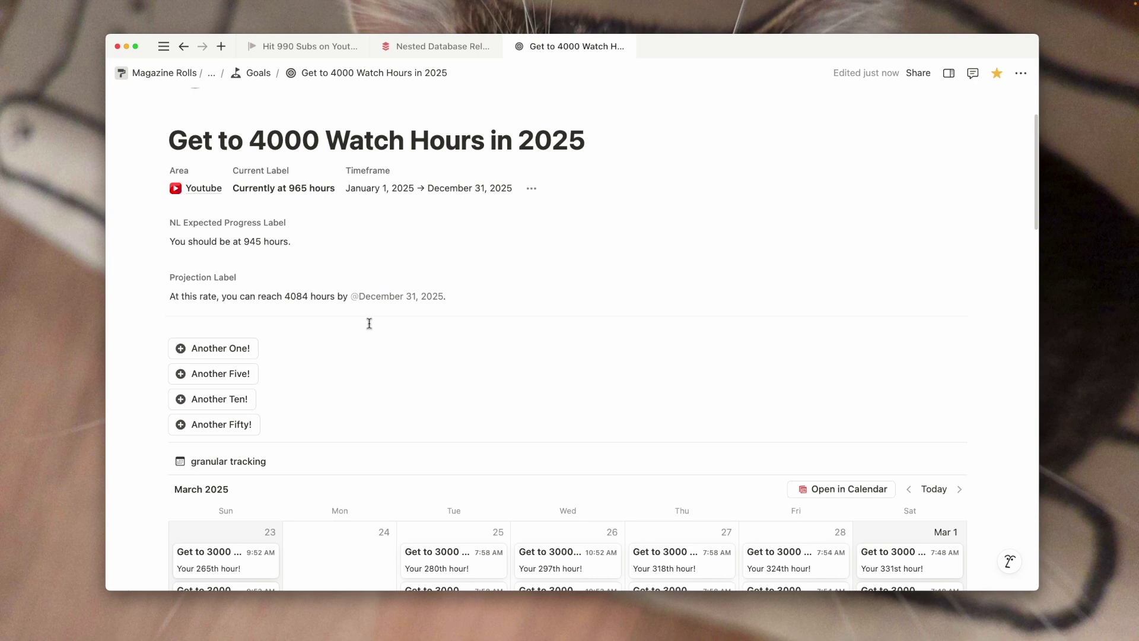
scroll(396, 430, up, 2)
Browse the 30 Days of Recreating goal as a full page, then return to Hit 990 Subs on Youtube
click(259, 75)
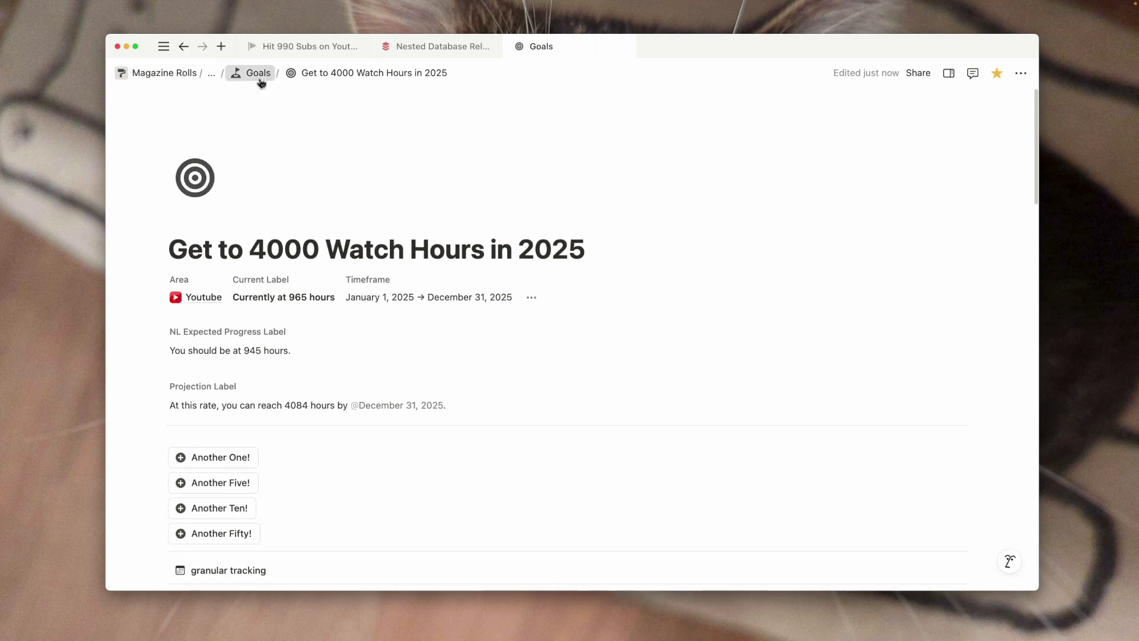
scroll(389, 458, down, 2)
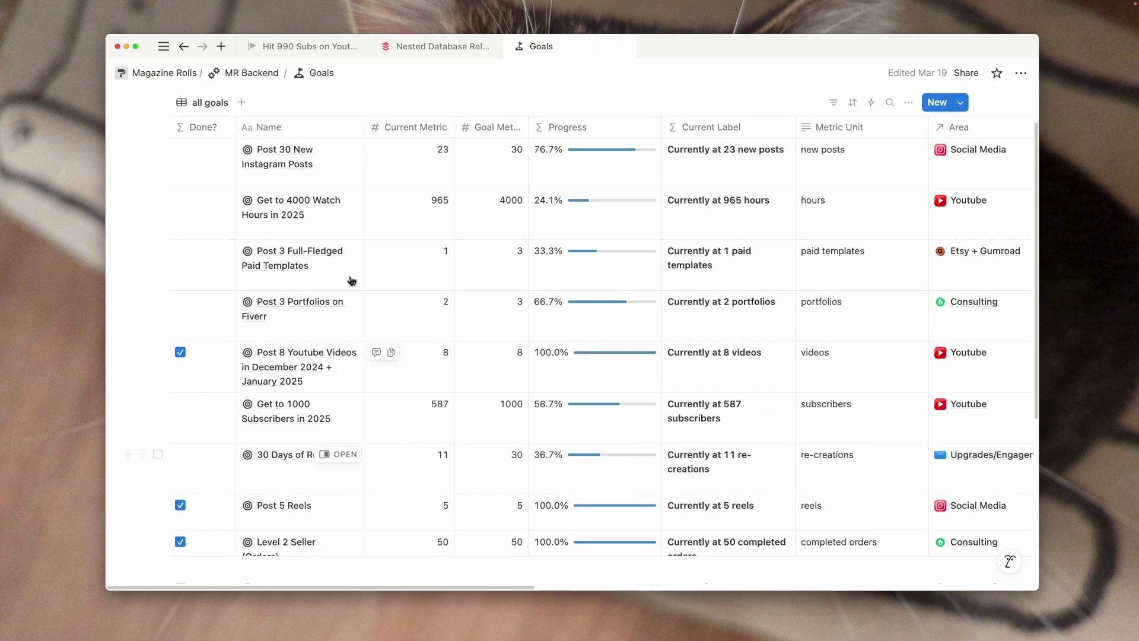
scroll(320, 465, down, 4)
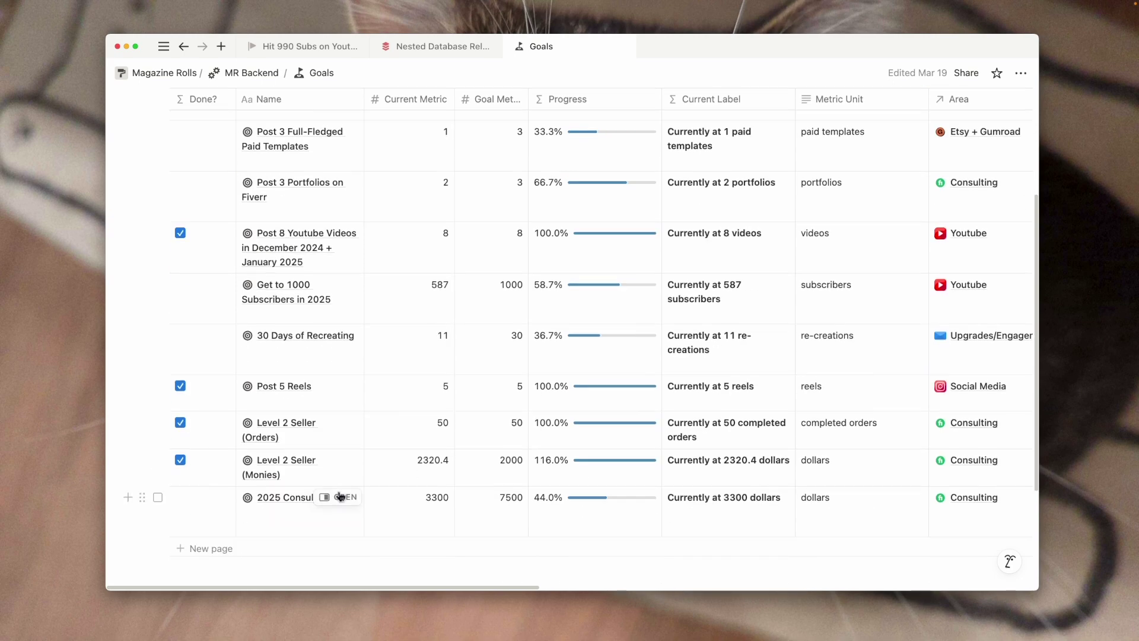
scroll(340, 497, up, 5)
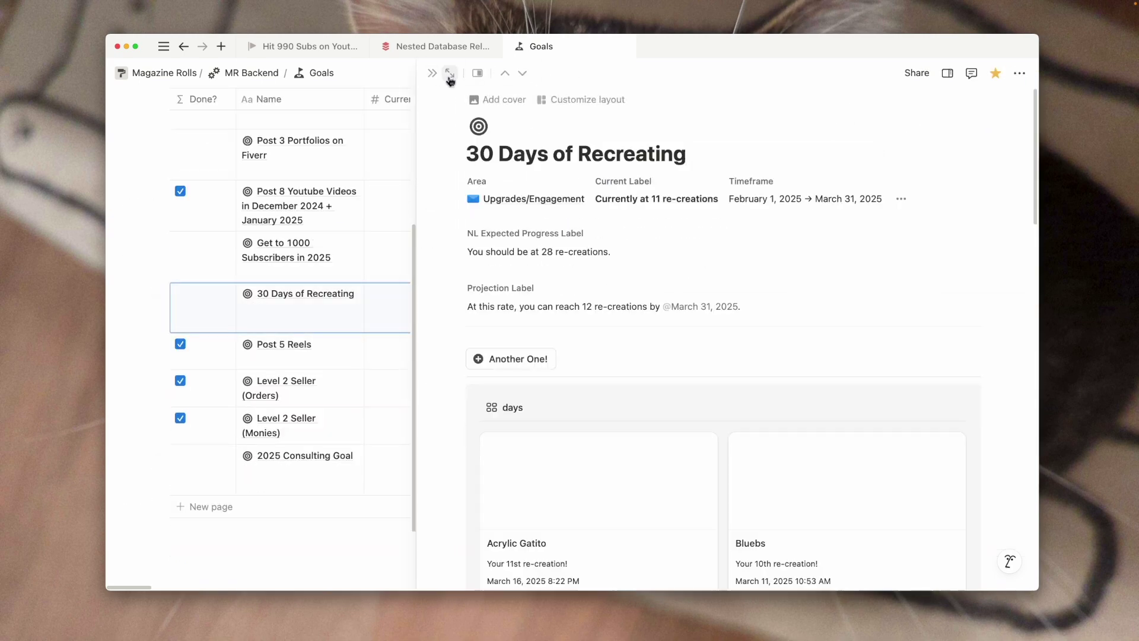
click(450, 77)
scroll(344, 368, down, 4)
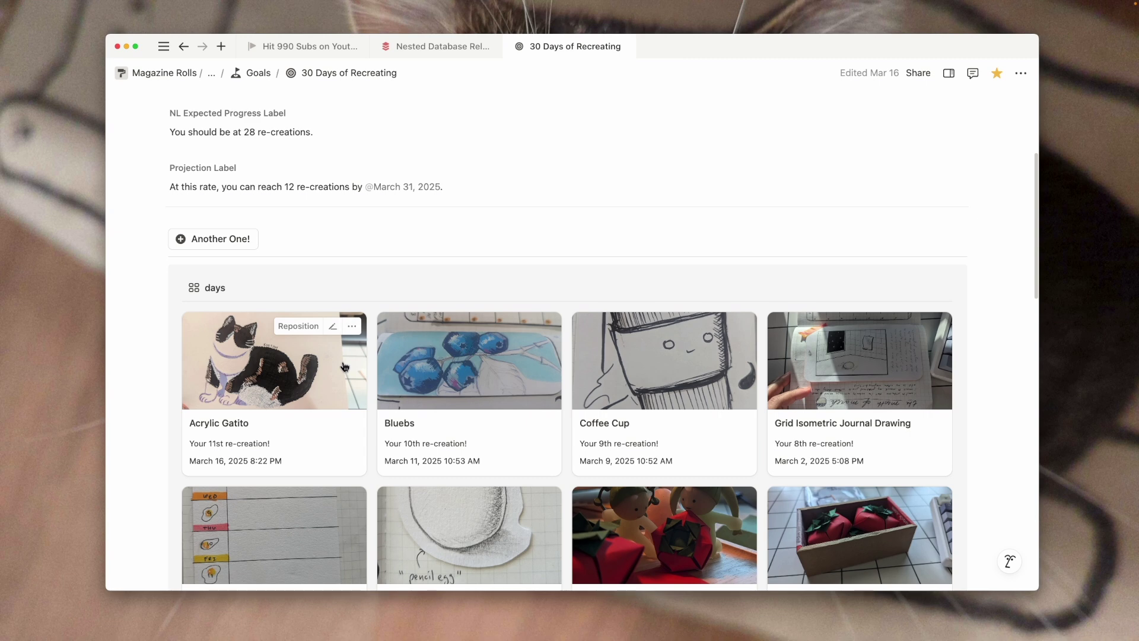
scroll(344, 366, down, 3)
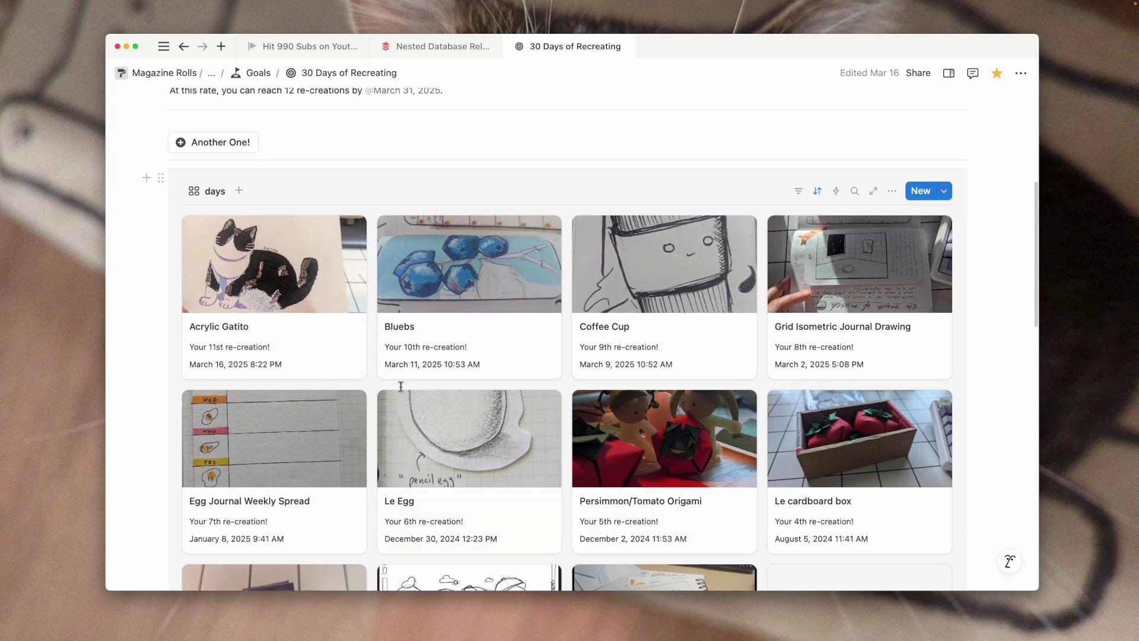
scroll(402, 382, down, 20)
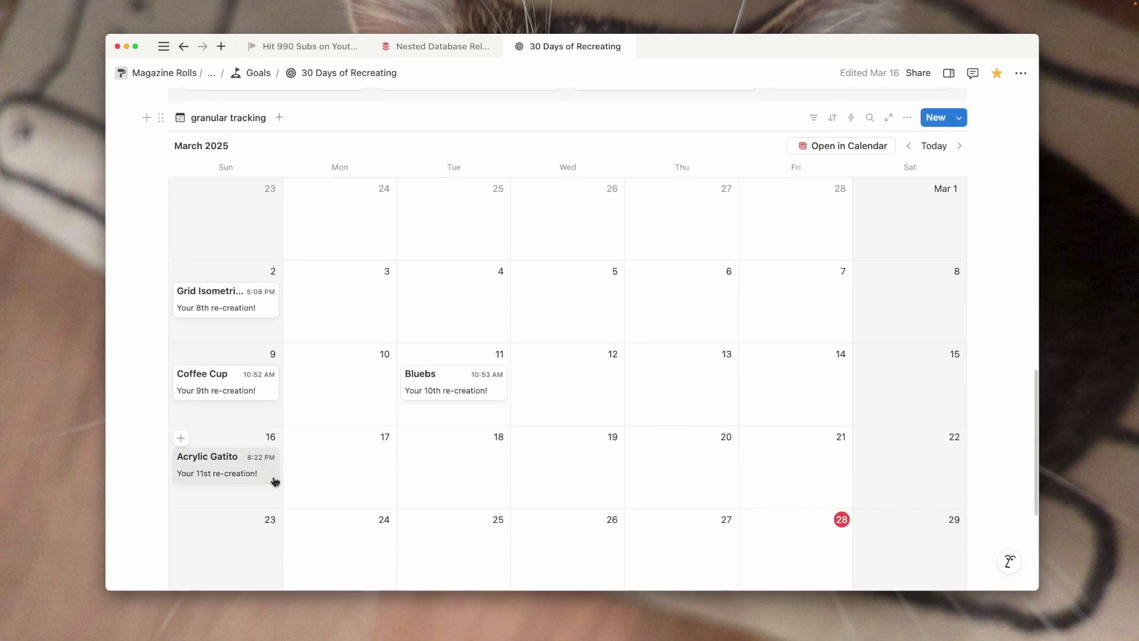
scroll(276, 481, up, 10)
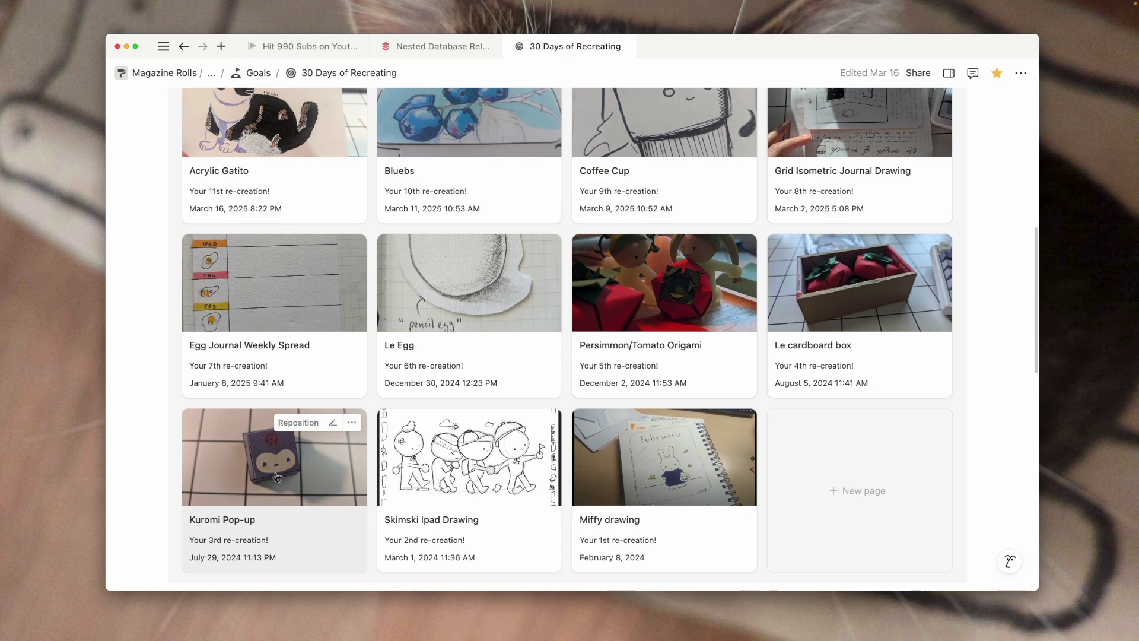
scroll(298, 472, up, 3)
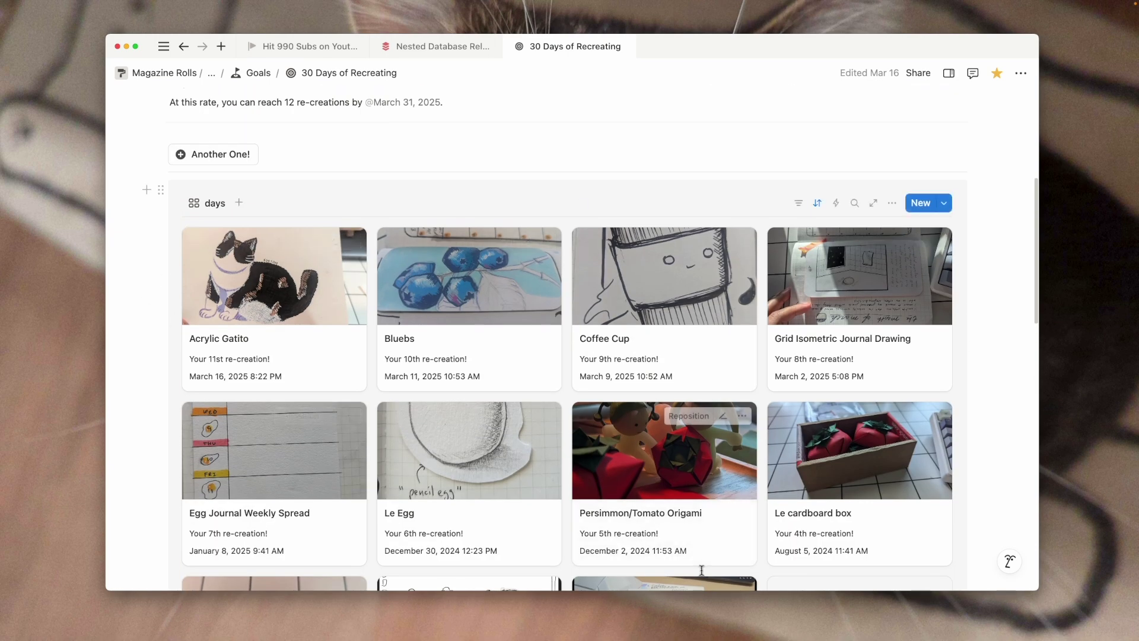
scroll(373, 546, up, 5)
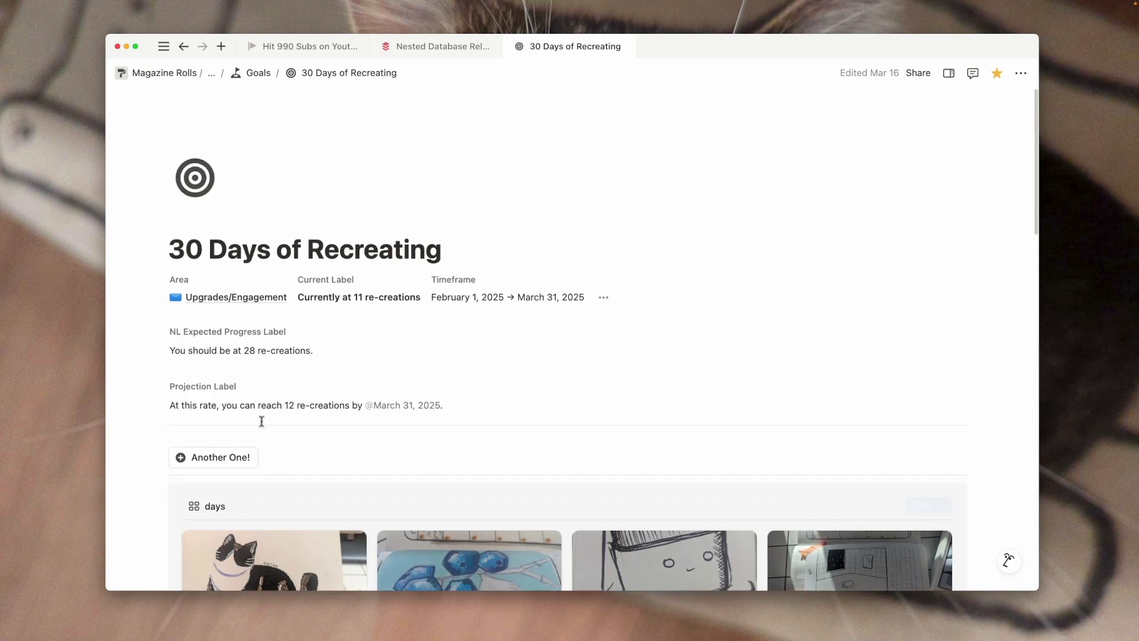
click(316, 48)
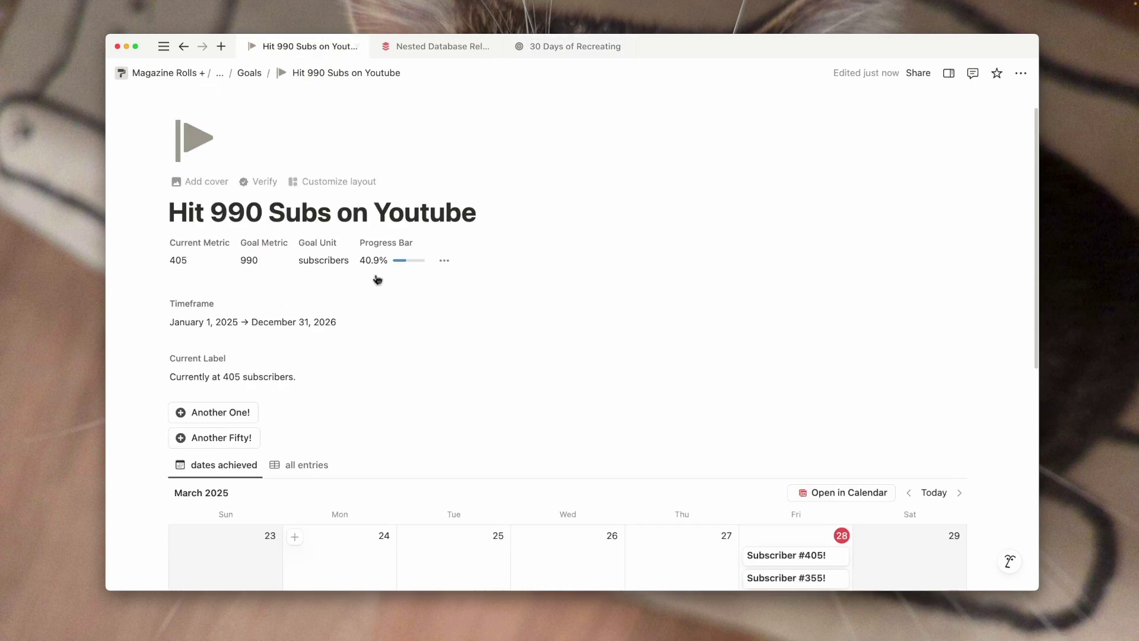
scroll(414, 392, down, 6)
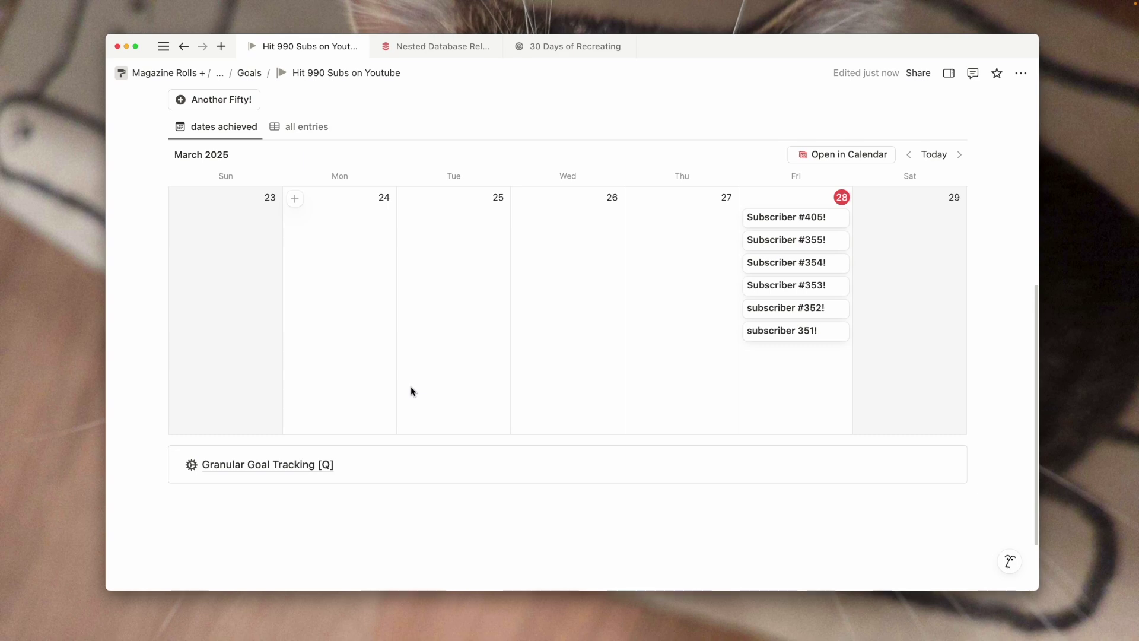
scroll(411, 390, up, 2)
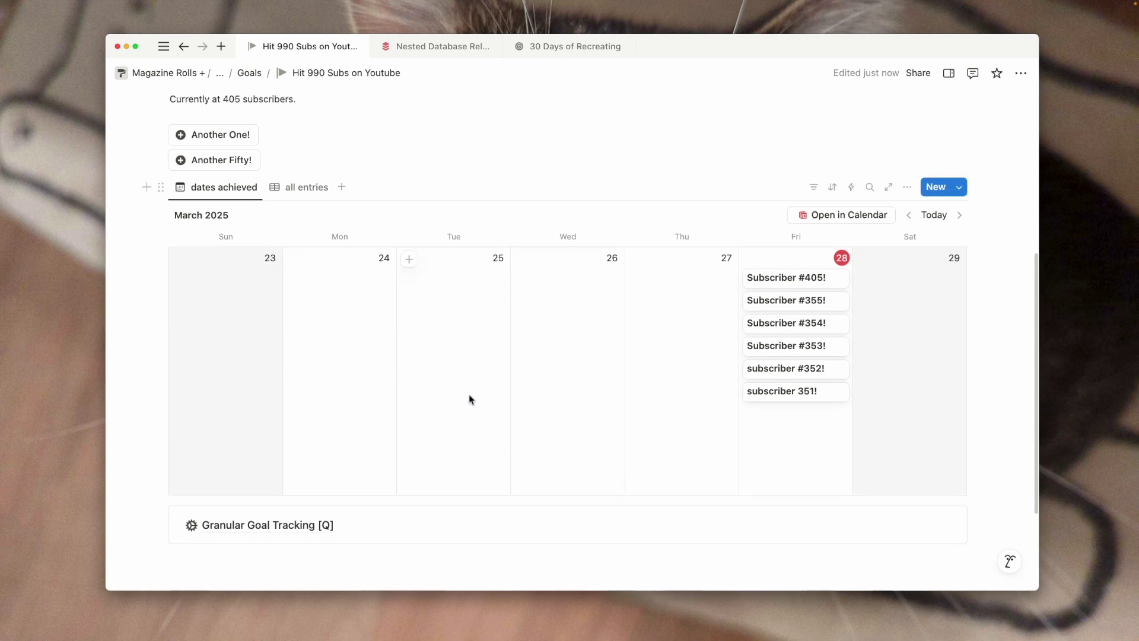
scroll(469, 397, up, 4)
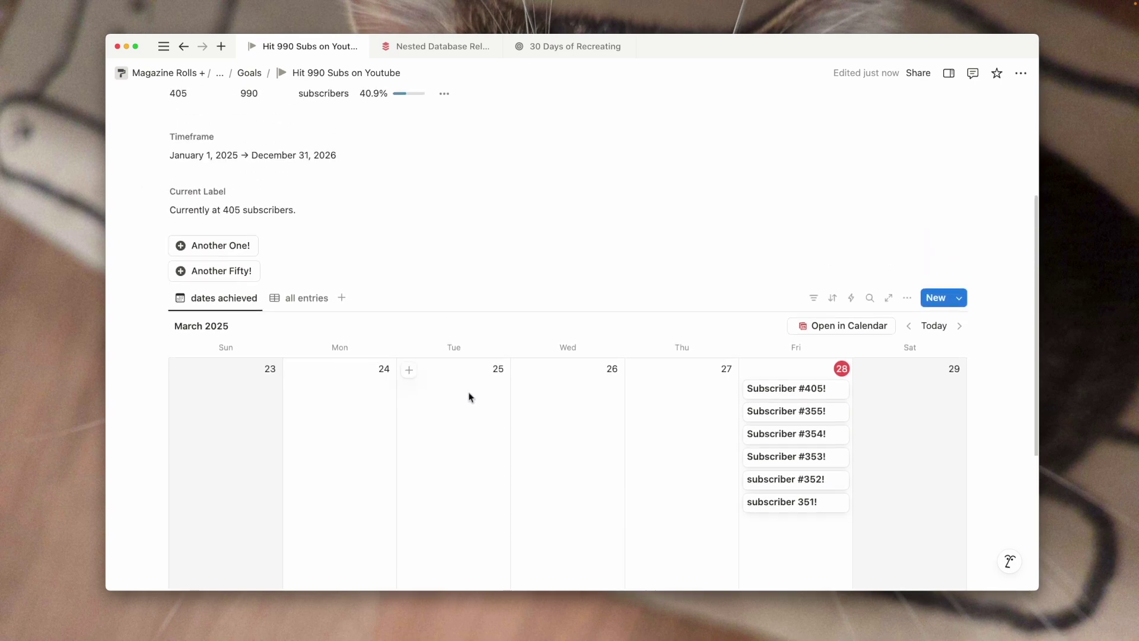